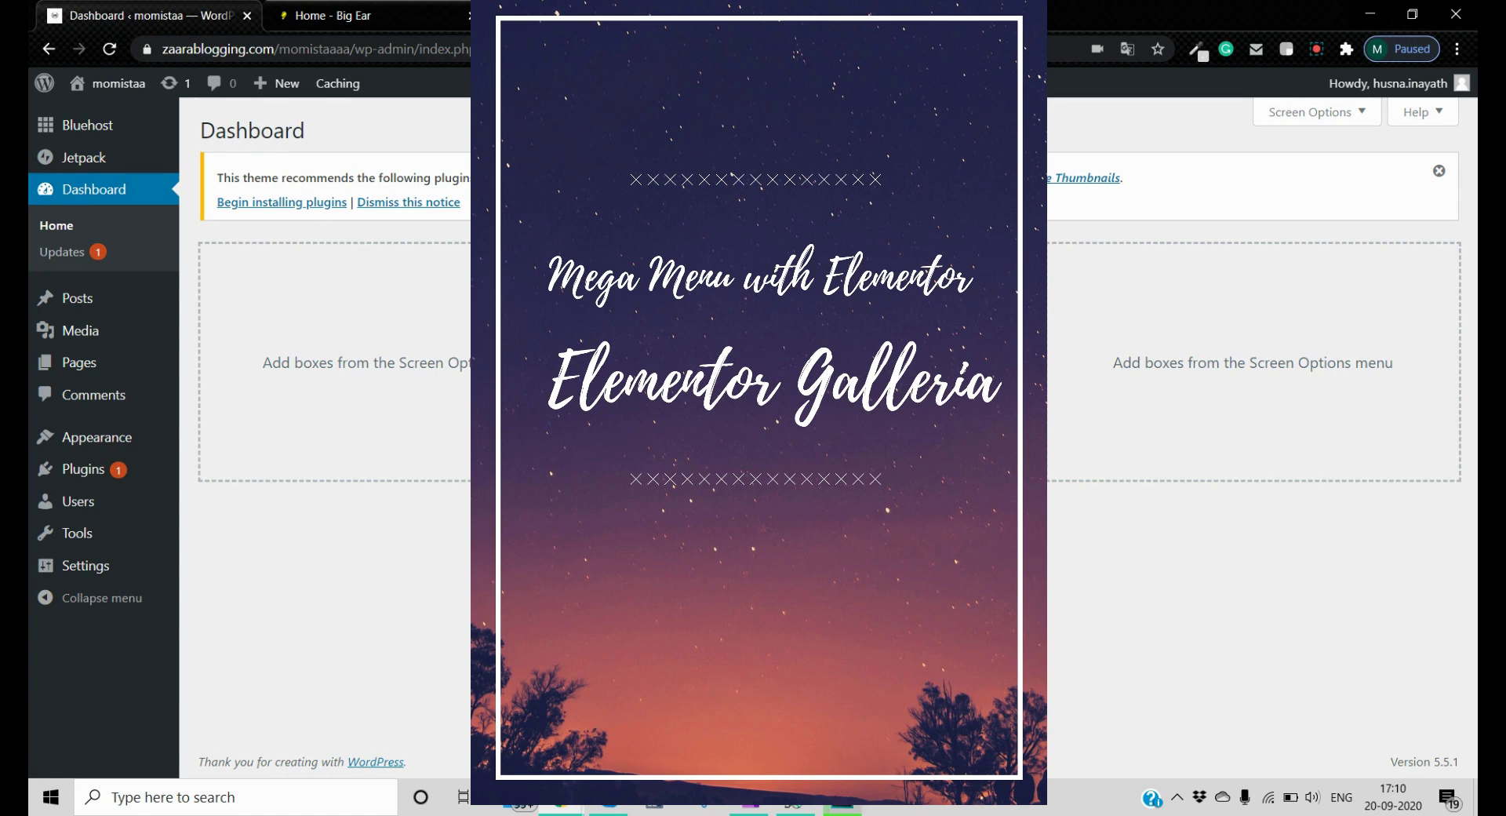
- Switch to the Big Ear website and examine the Categories and Resources mega menus in its header navigation
{"action": "left_click", "coordinate": [320, 10]}
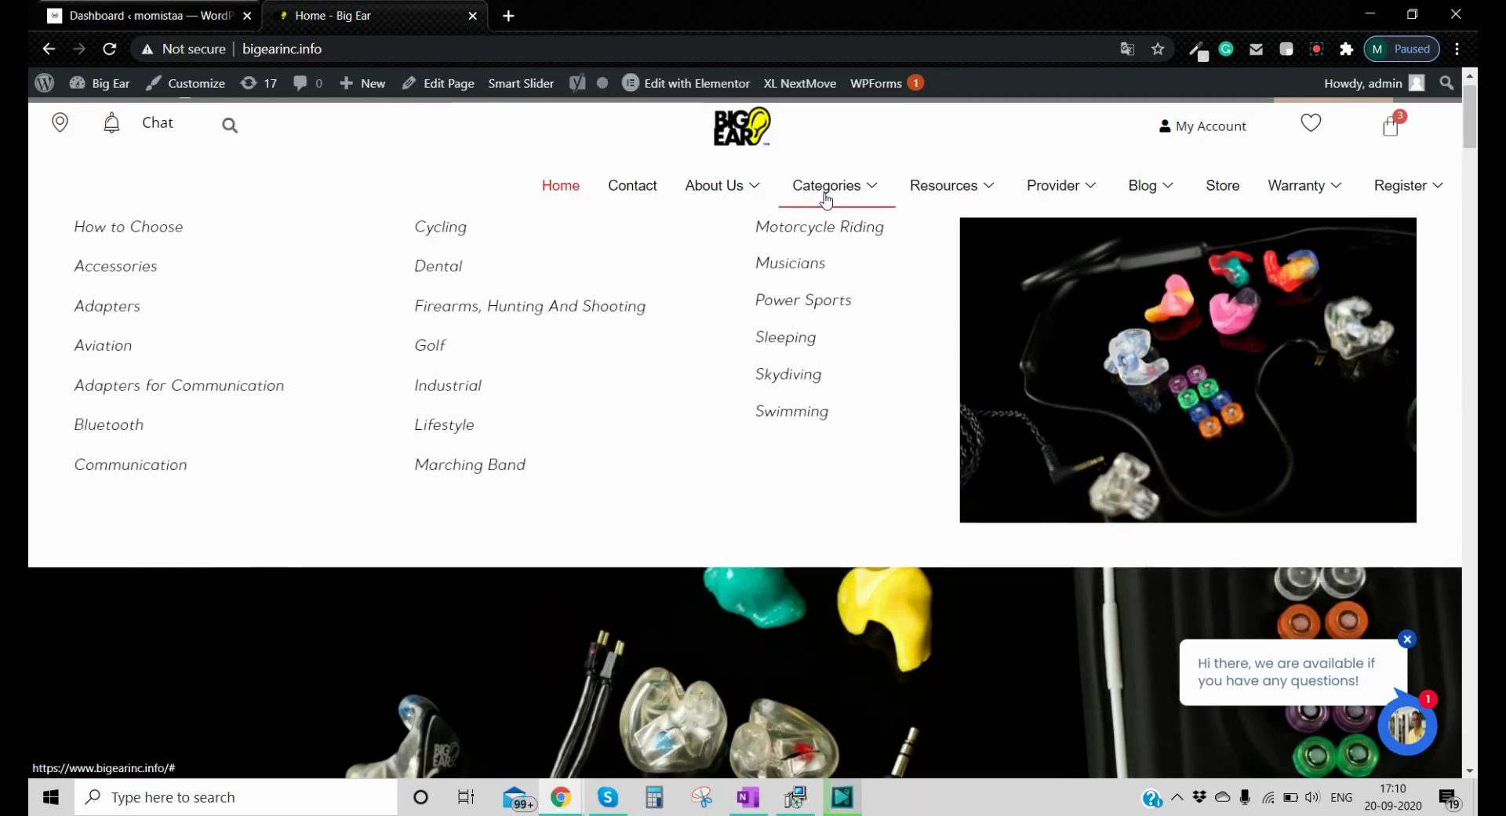
{"action": "mouse_move", "coordinate": [958, 192]}
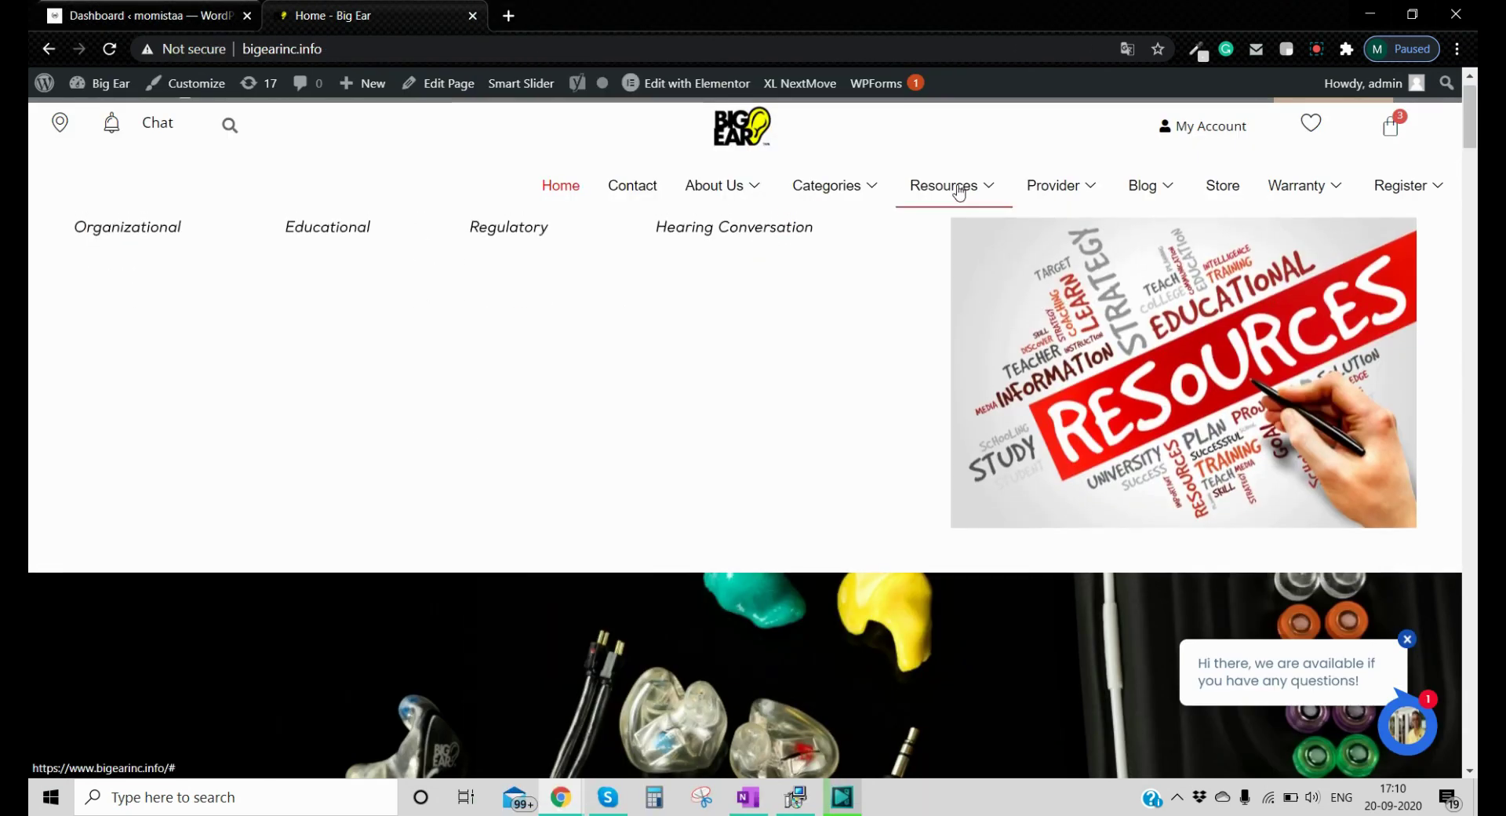
{"action": "mouse_move", "coordinate": [1153, 192]}
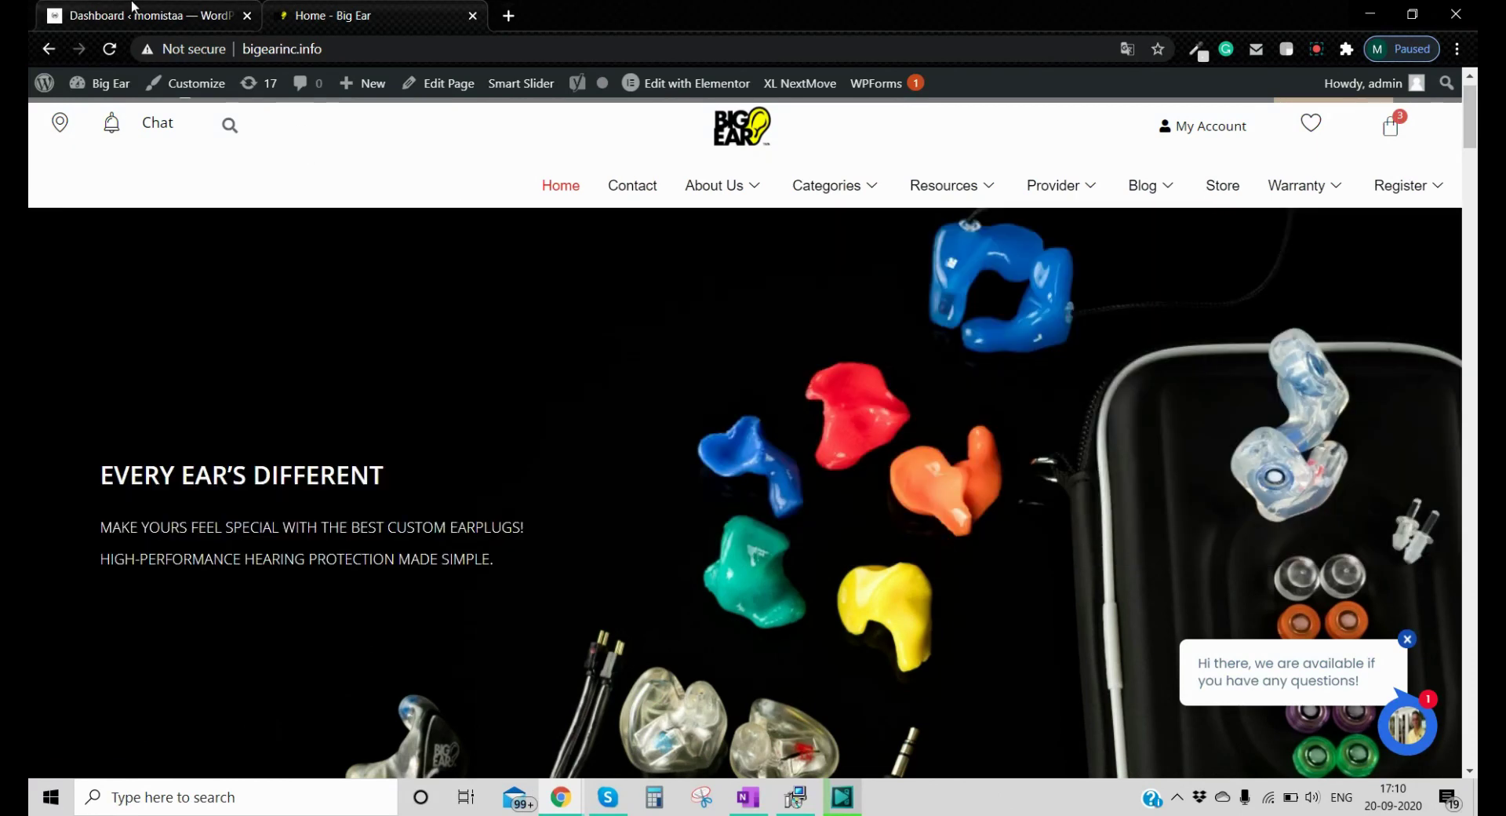
- Return to the momistaa WordPress dashboard and open the page for adding new plugins
{"action": "left_click", "coordinate": [134, 10]}
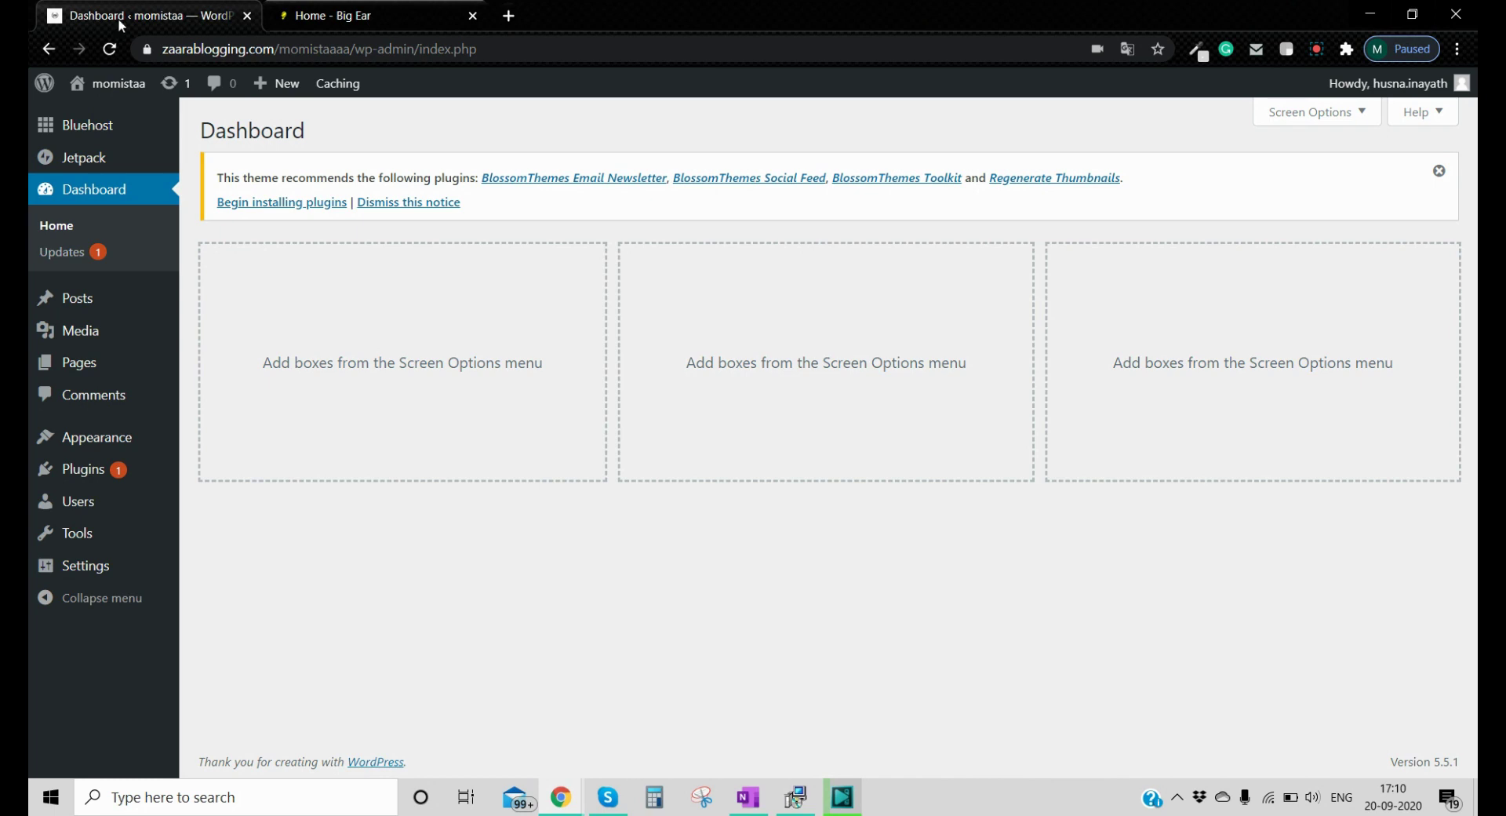
{"action": "mouse_move", "coordinate": [85, 471]}
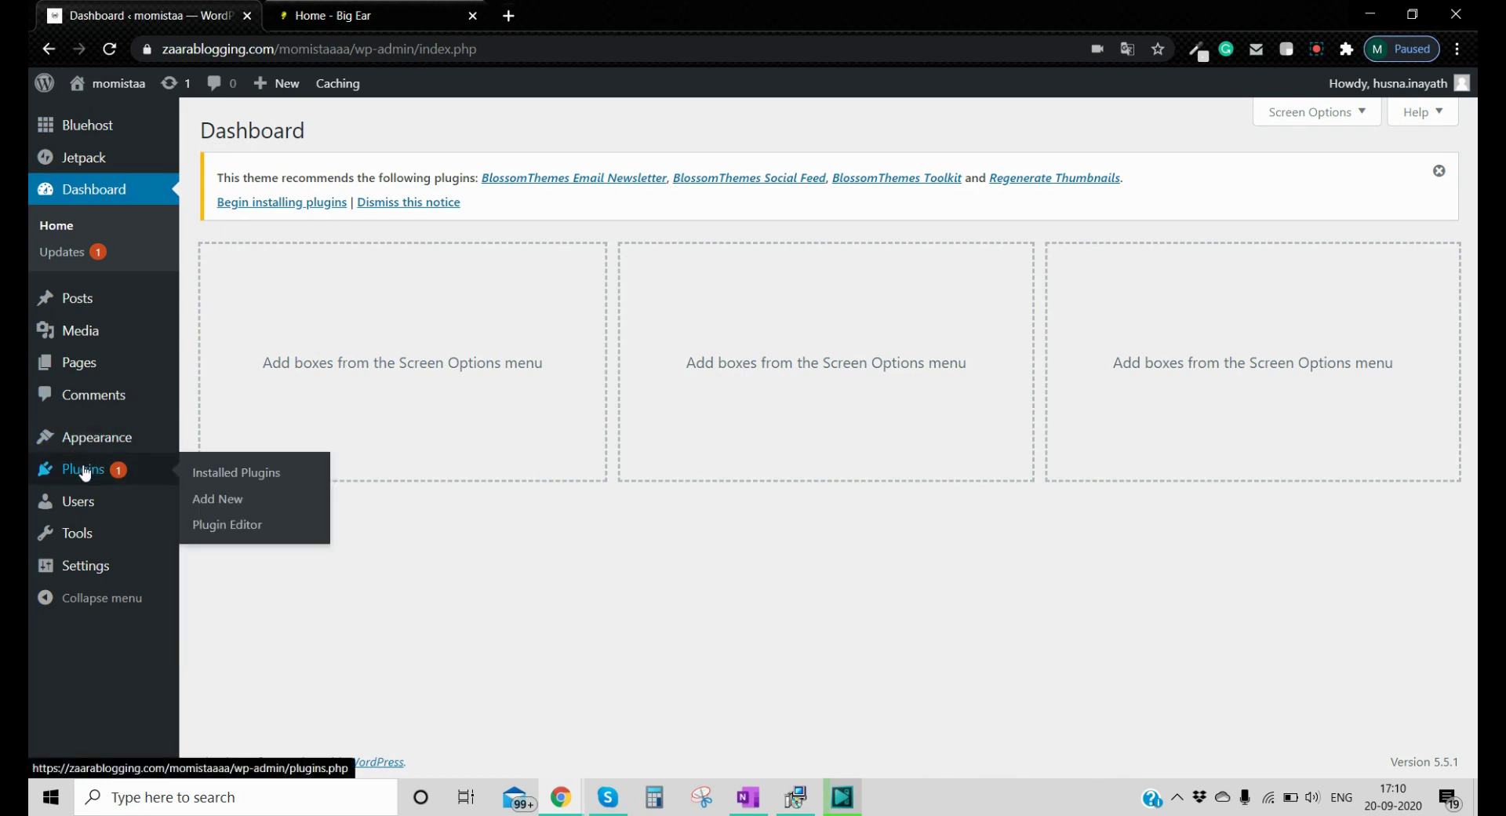
{"action": "left_click", "coordinate": [85, 472]}
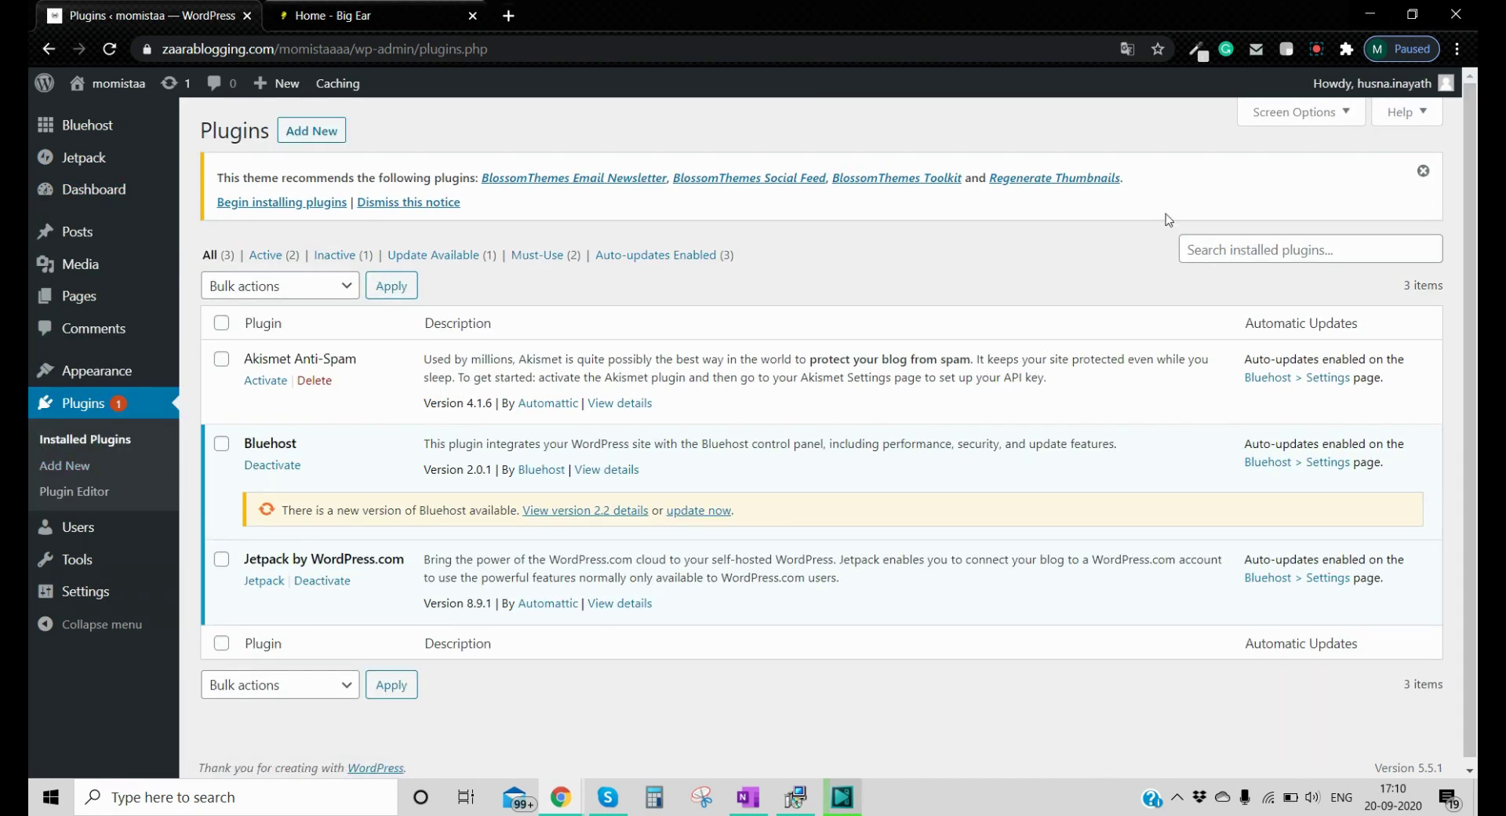
{"action": "left_click", "coordinate": [311, 135]}
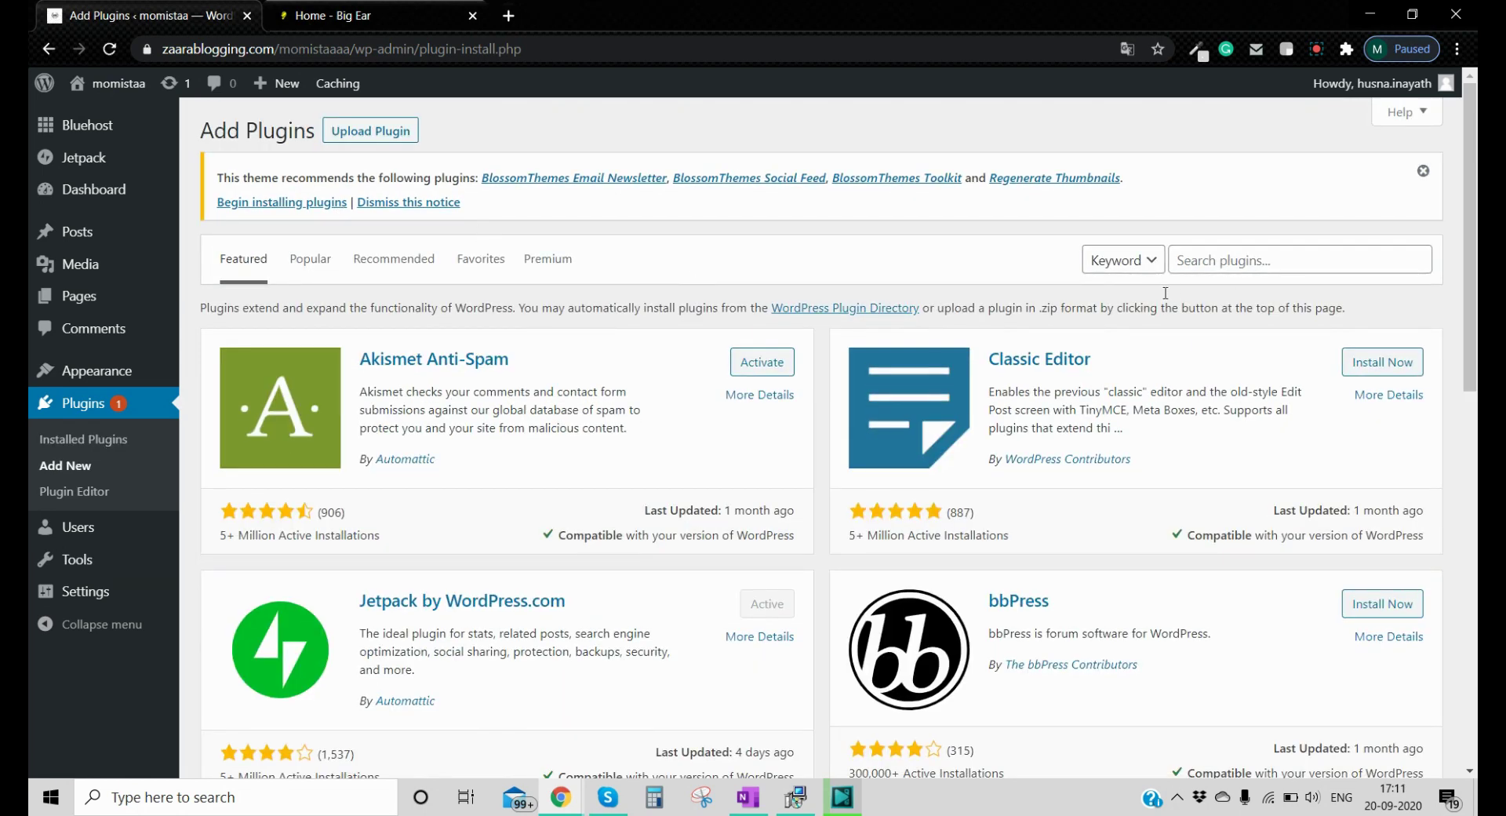
- Search the plugin directory for "element" and install Elementor Website Builder and Elements kit Elementor addons
{"action": "left_click", "coordinate": [1186, 267]}
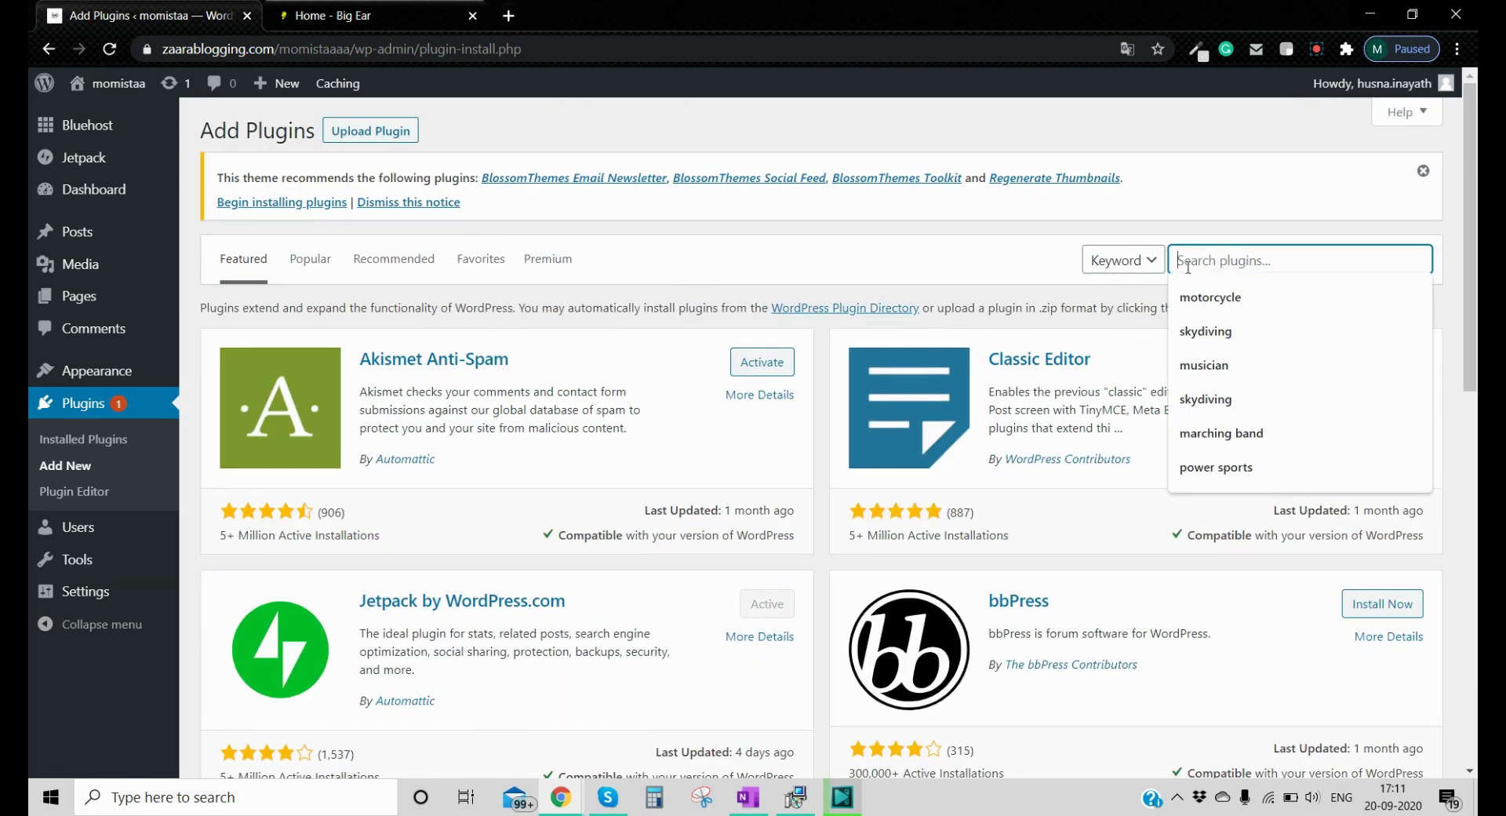
{"action": "type", "text": "elem"}
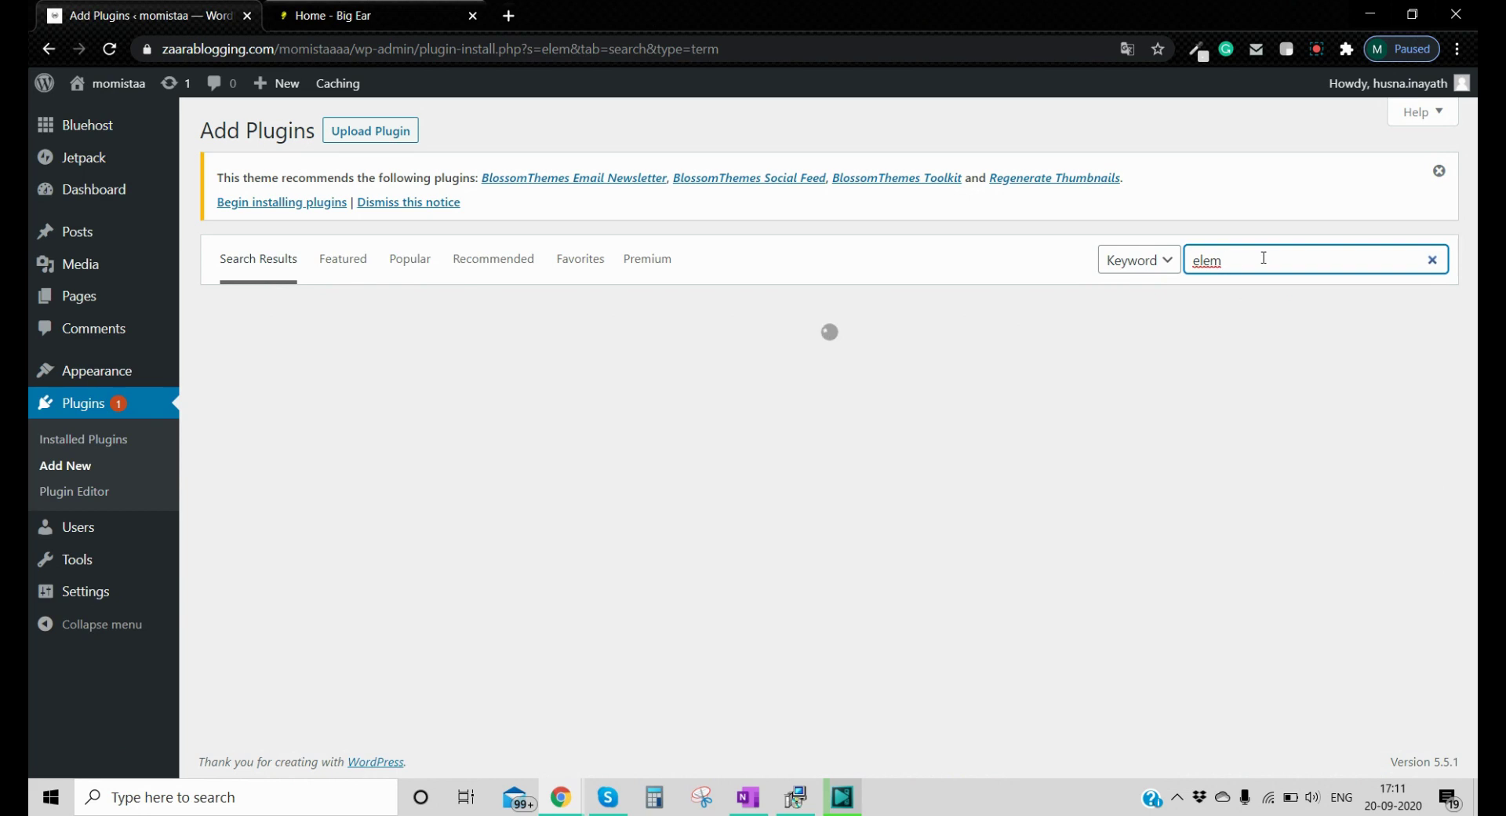
{"action": "type", "text": "enyo"}
{"action": "type", "text": "t"}
{"action": "key", "text": "BackSpace"}
{"action": "key", "text": "BackSpace"}
{"action": "key", "text": "BackSpace"}
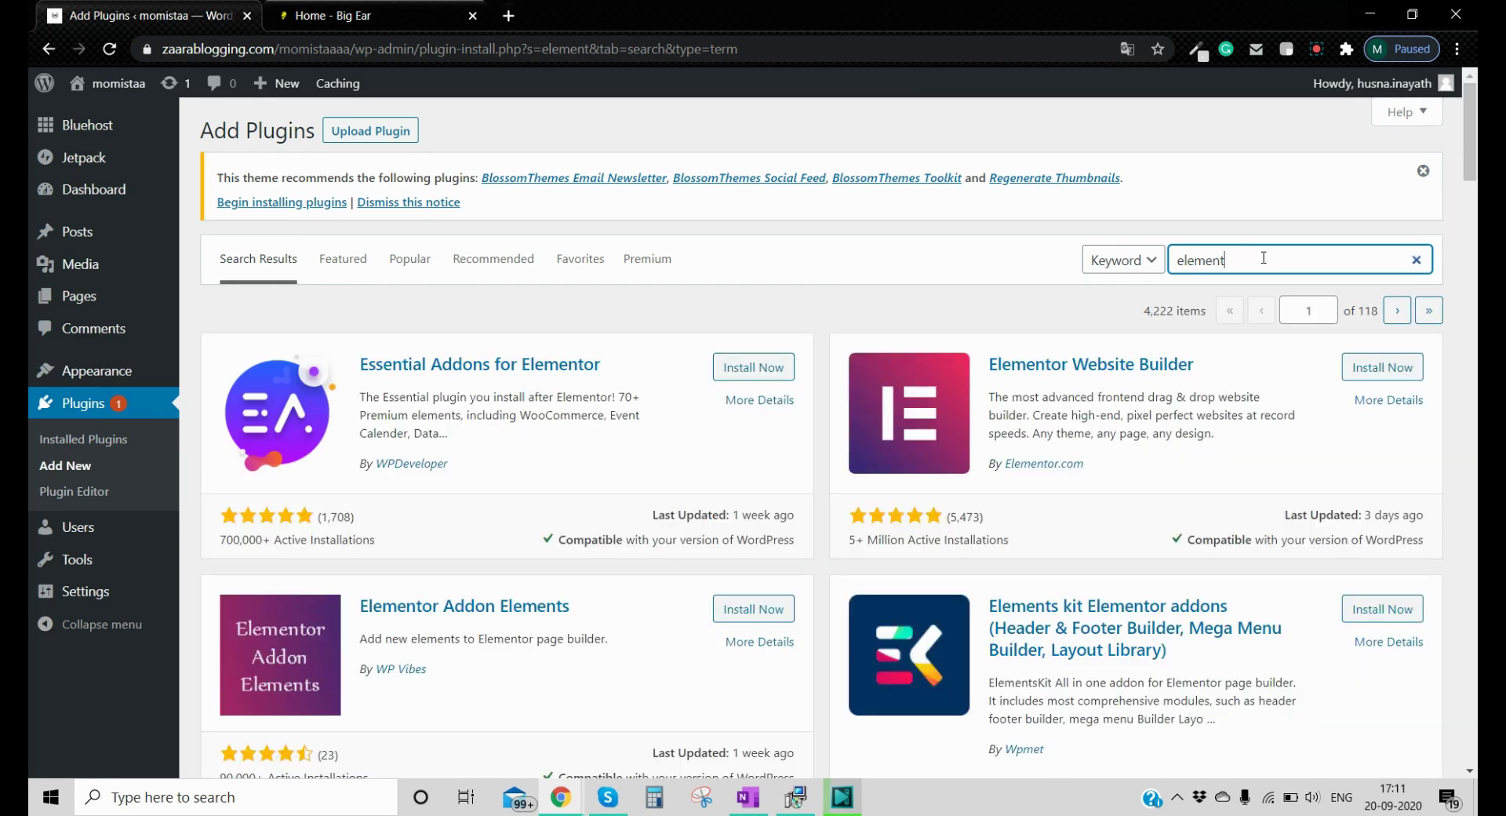
{"action": "left_click", "coordinate": [1381, 375]}
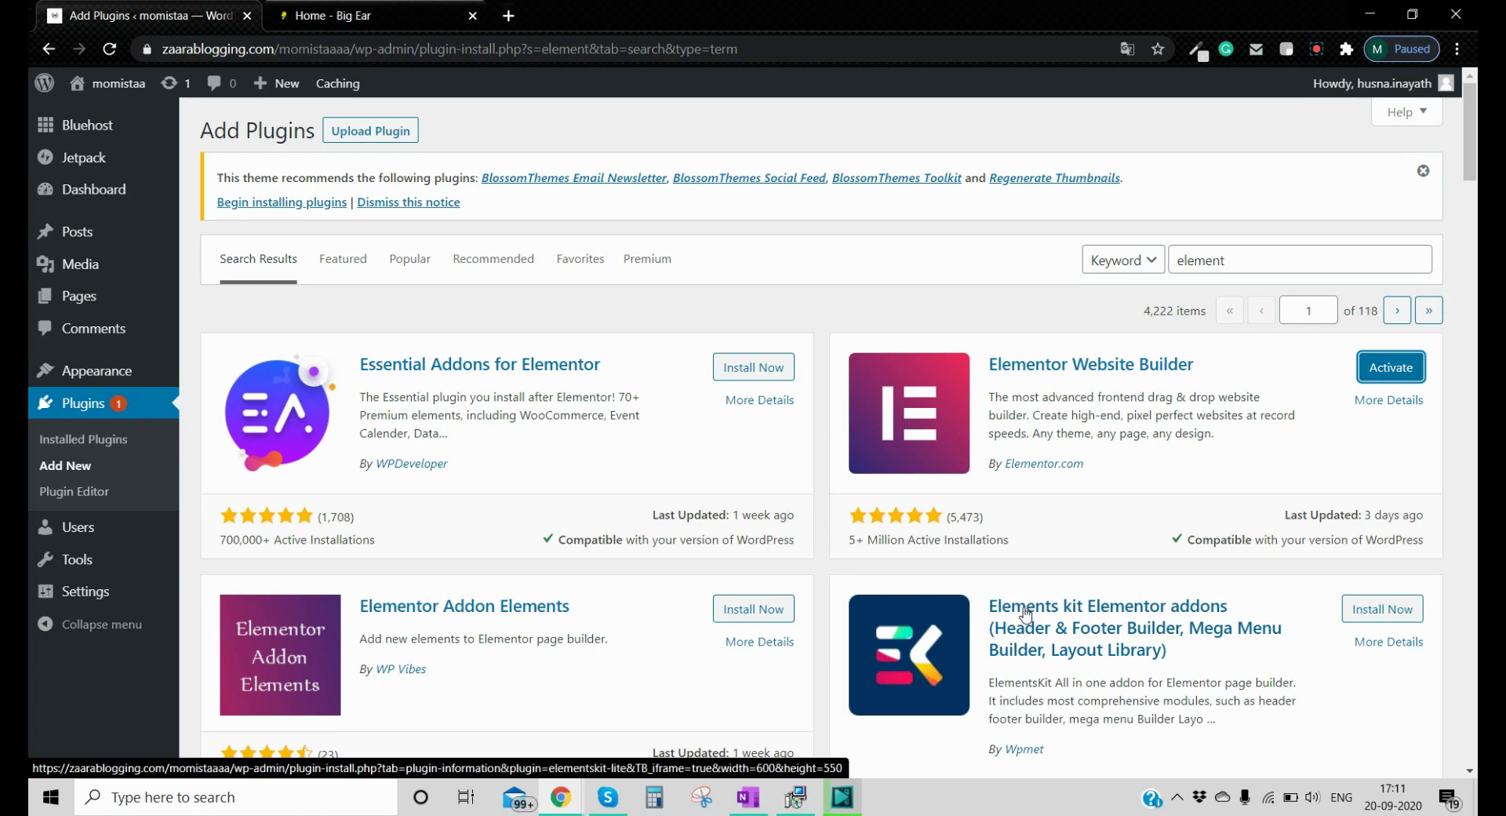
{"action": "left_click", "coordinate": [1363, 621]}
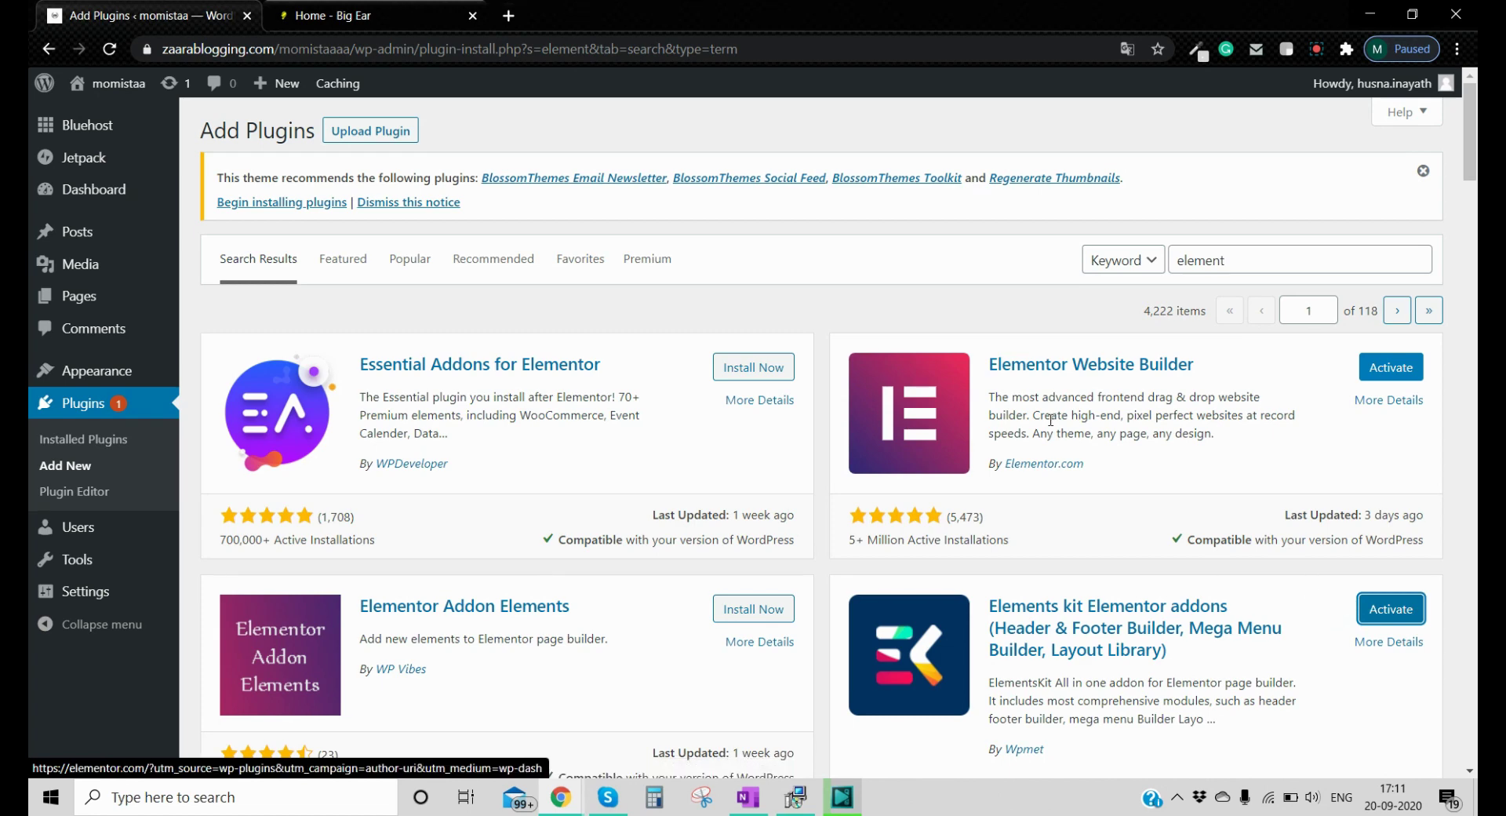
- Activate the installed Elementor and ElementsKit Lite plugins together with a bulk action
{"action": "left_click", "coordinate": [73, 444]}
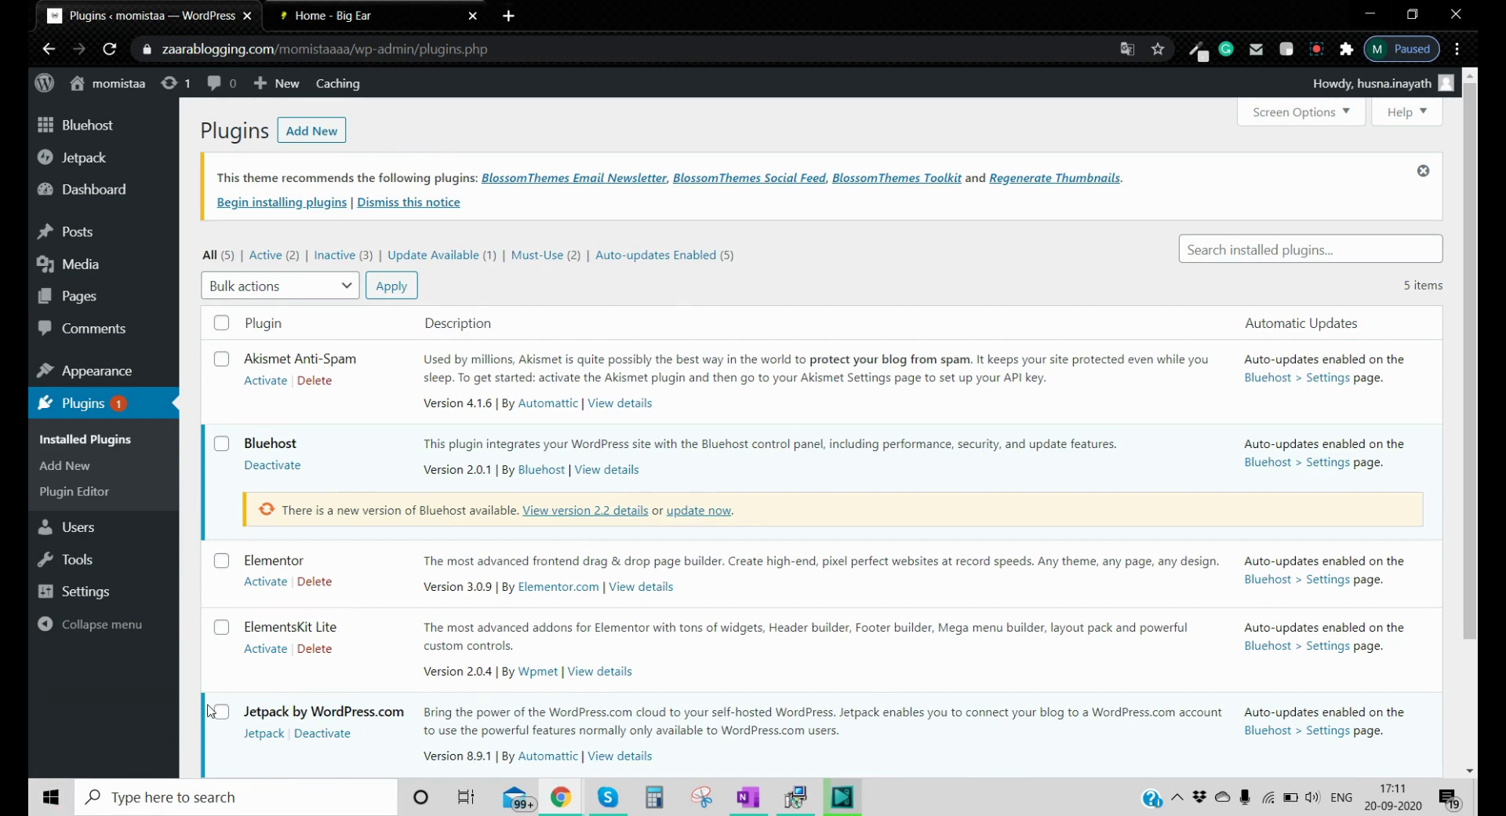
{"action": "scroll", "coordinate": [192, 549], "scroll_direction": "down", "scroll_amount": 1}
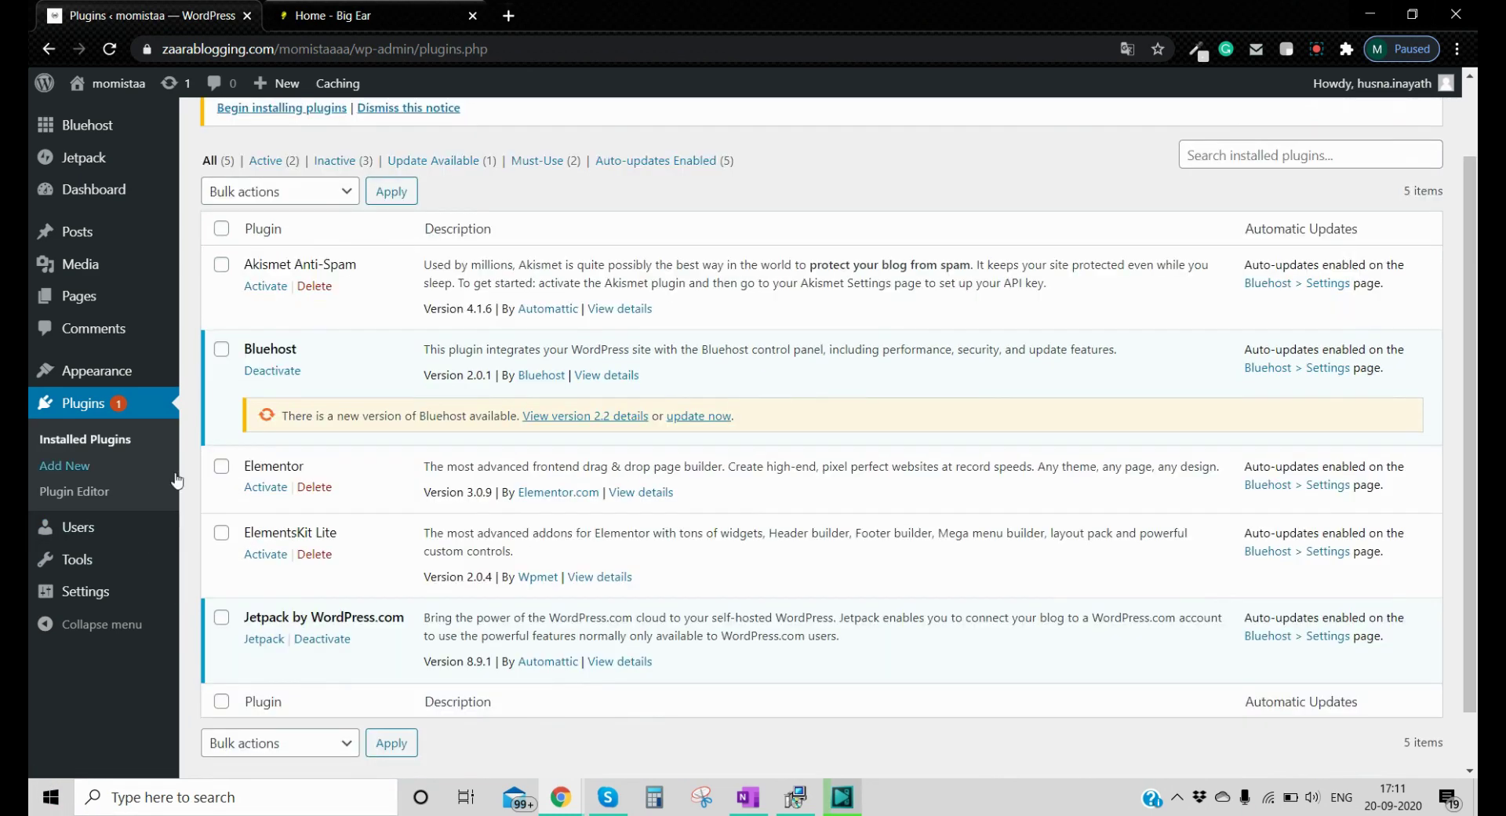
{"action": "left_click", "coordinate": [221, 466]}
{"action": "left_click", "coordinate": [221, 532]}
{"action": "scroll", "coordinate": [267, 447], "scroll_direction": "up", "scroll_amount": 1}
{"action": "left_click", "coordinate": [287, 286]}
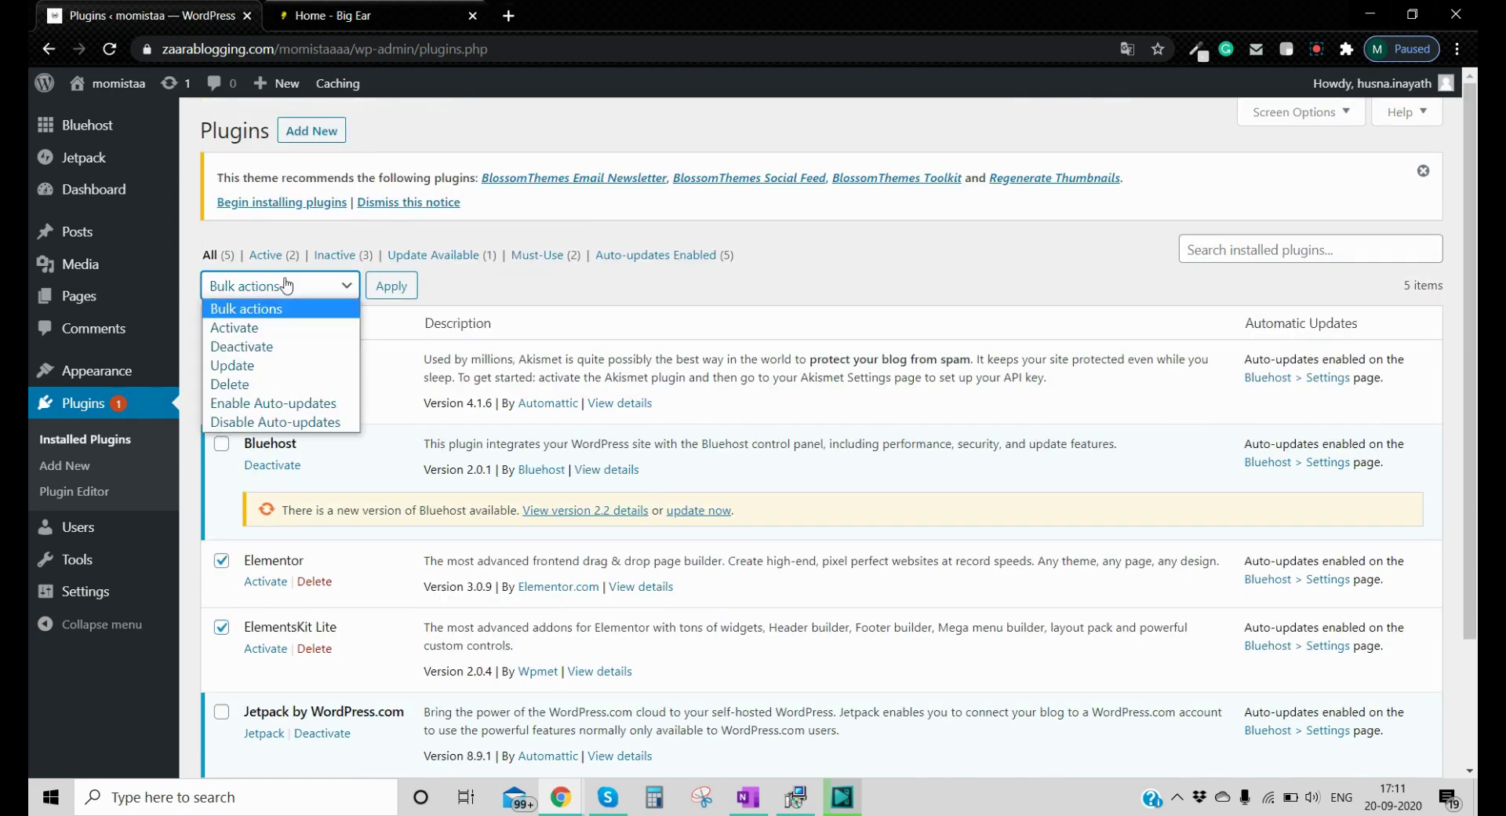
{"action": "left_click", "coordinate": [290, 327]}
{"action": "left_click", "coordinate": [394, 285]}
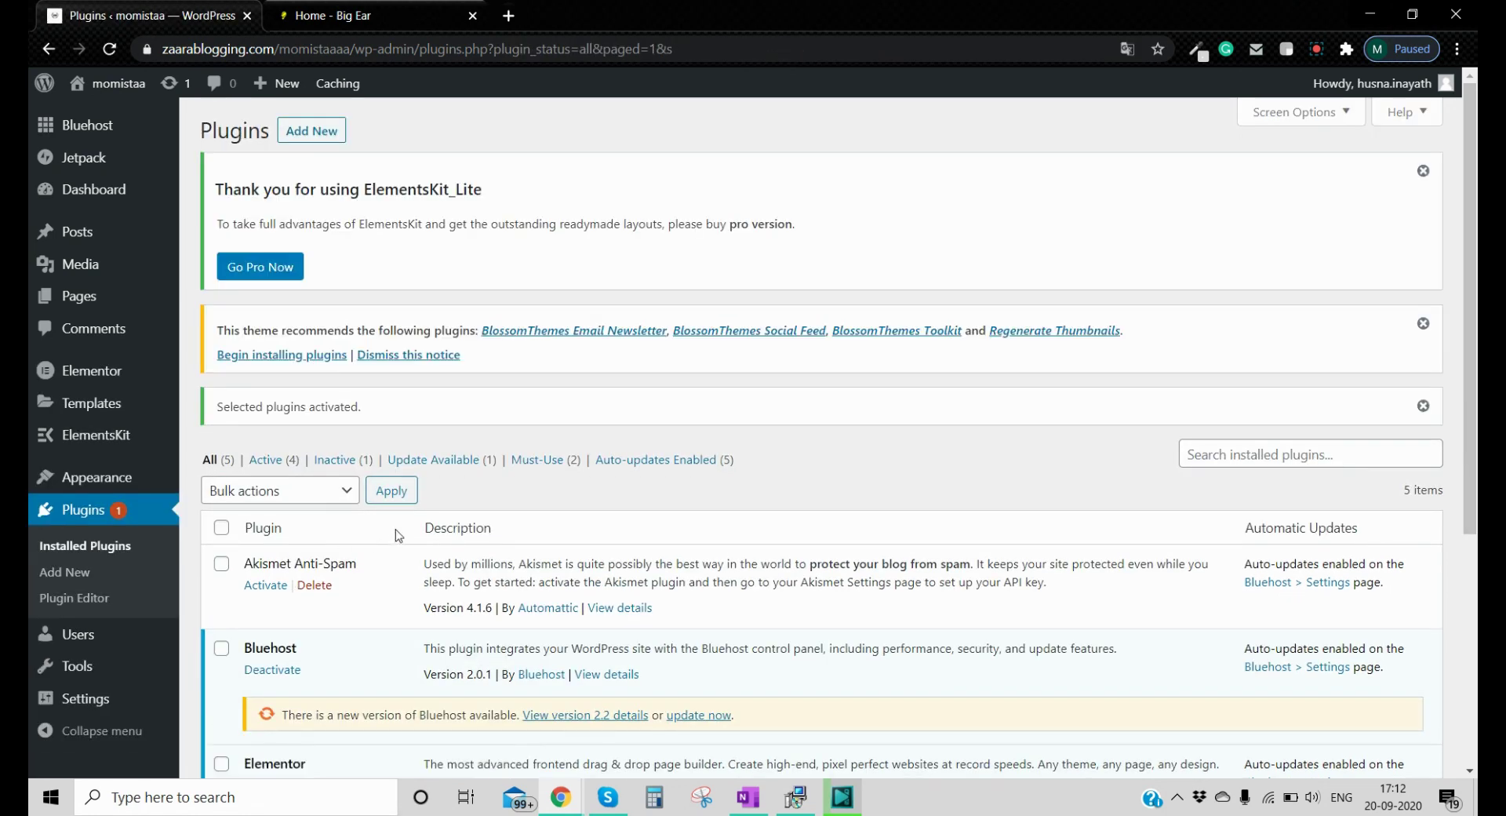
{"action": "scroll", "coordinate": [395, 531], "scroll_direction": "down", "scroll_amount": 3}
{"action": "scroll", "coordinate": [395, 530], "scroll_direction": "down", "scroll_amount": 3}
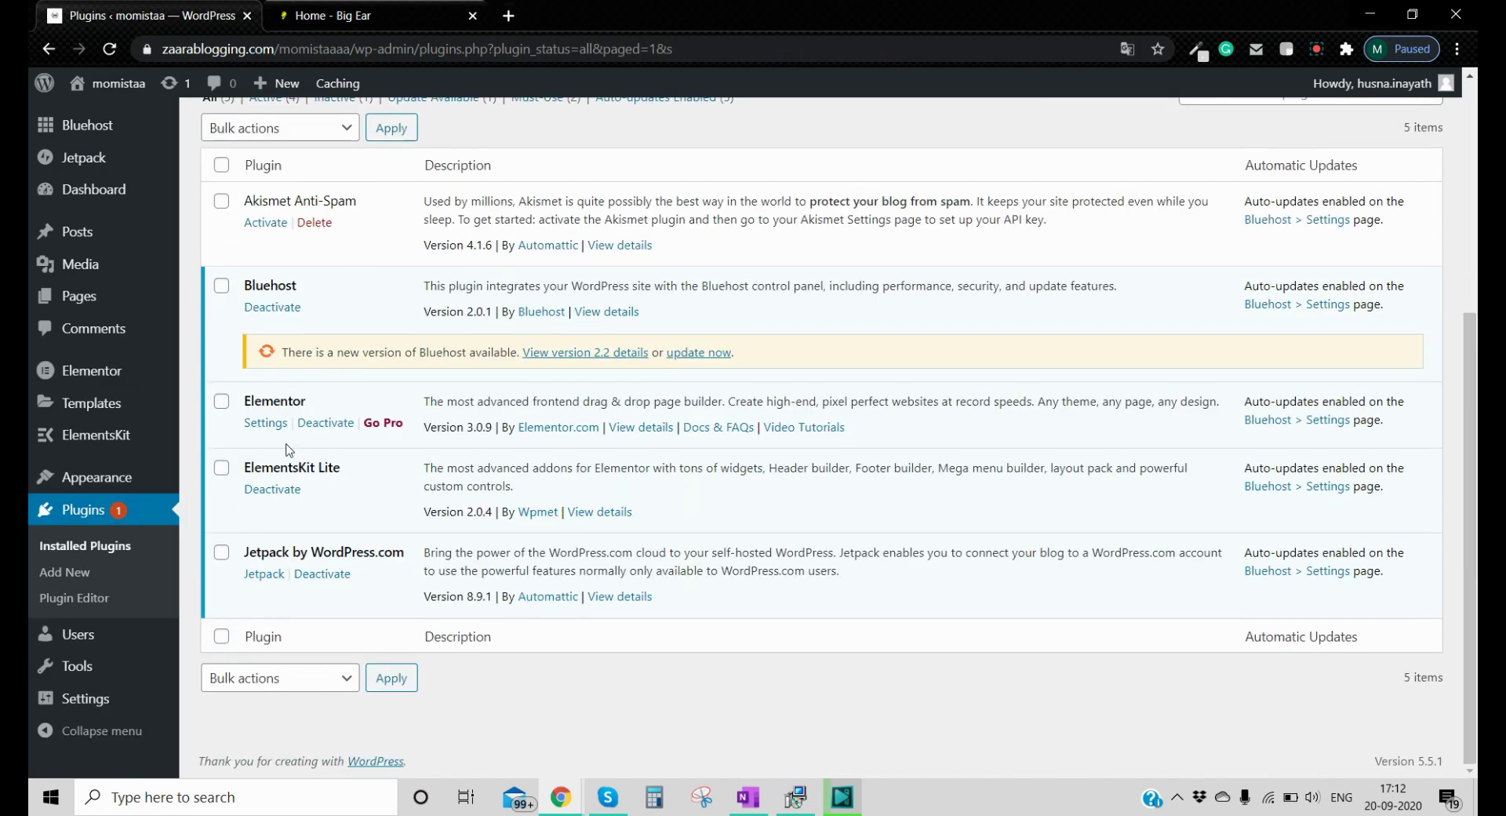
{"action": "scroll", "coordinate": [276, 490], "scroll_direction": "up", "scroll_amount": 1}
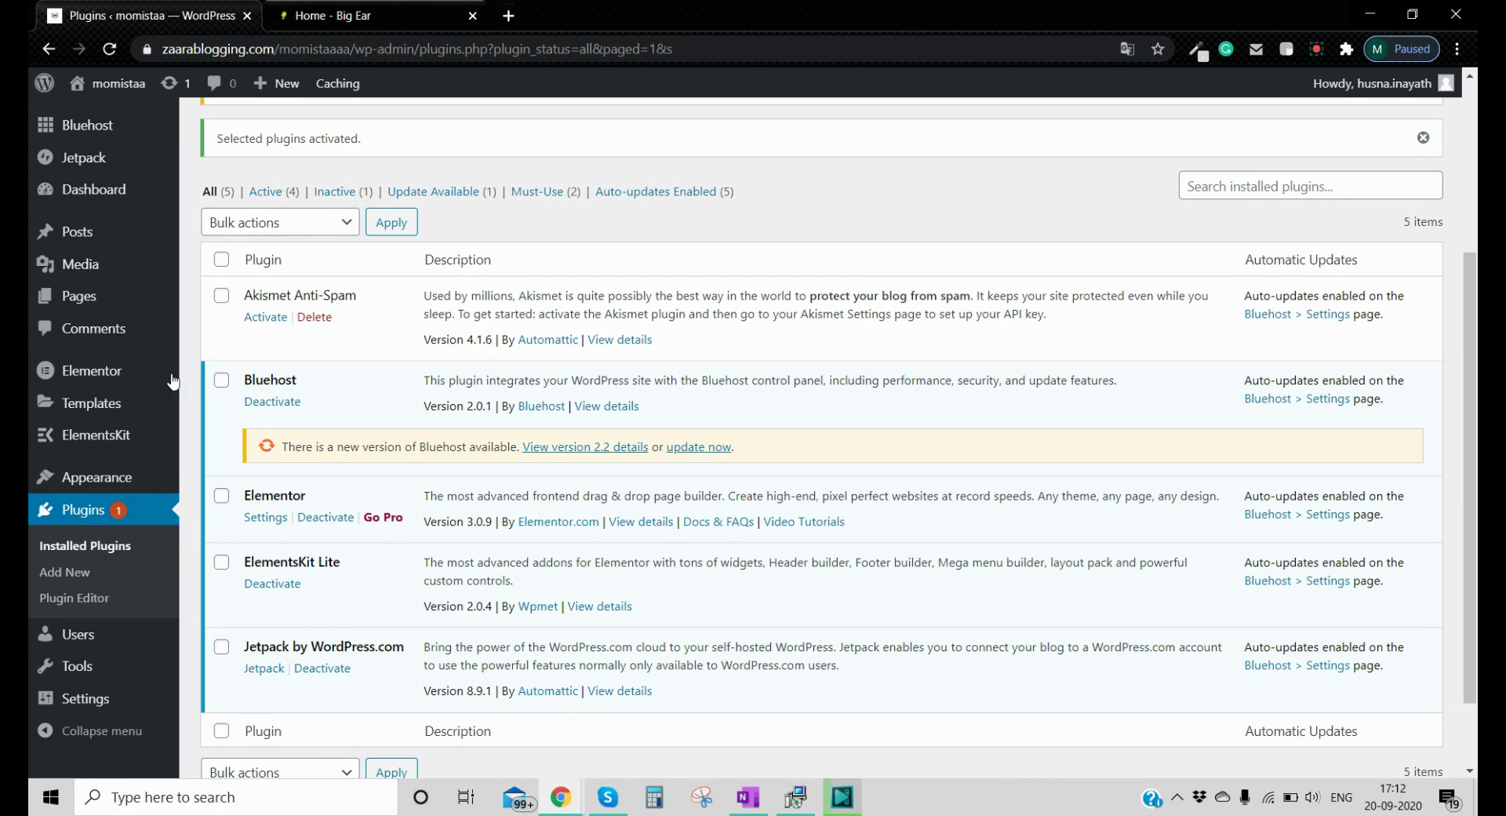
- Make sure the Megamenu module is on in the ElementsKit module settings and save the changes
{"action": "mouse_move", "coordinate": [78, 437]}
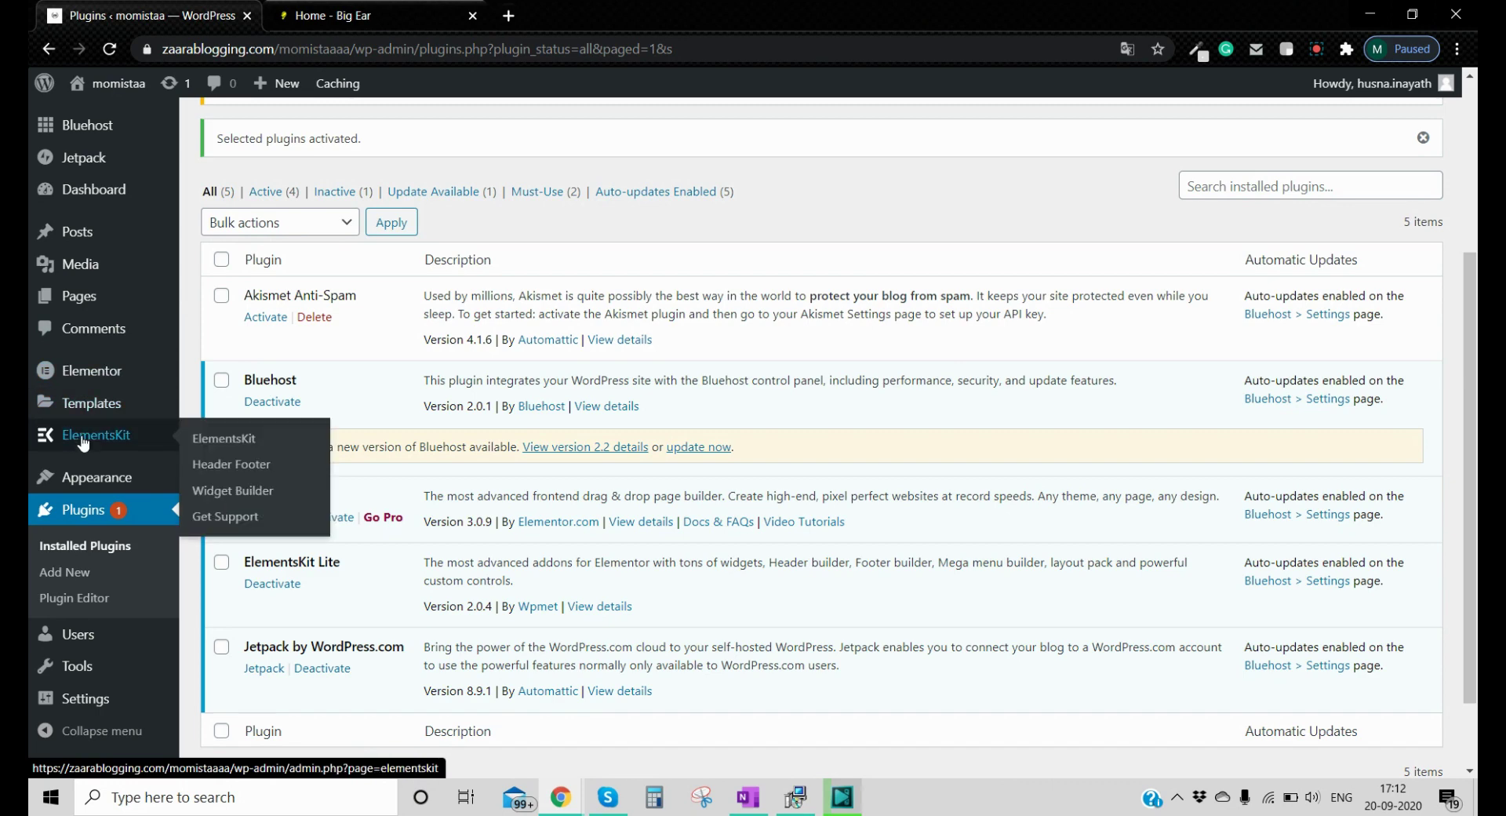
{"action": "left_click", "coordinate": [223, 442]}
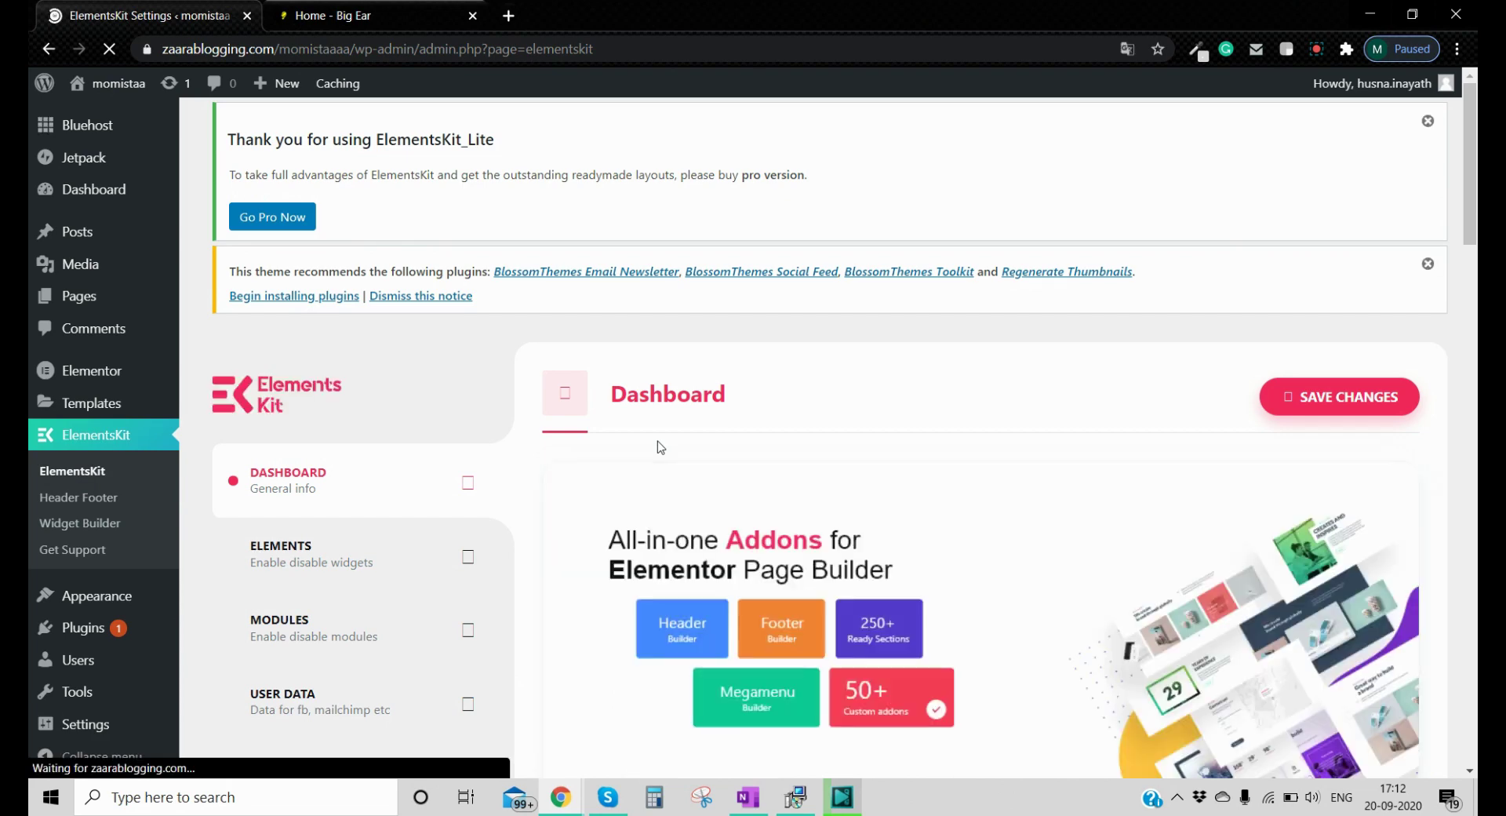
{"action": "scroll", "coordinate": [390, 515], "scroll_direction": "down", "scroll_amount": 1}
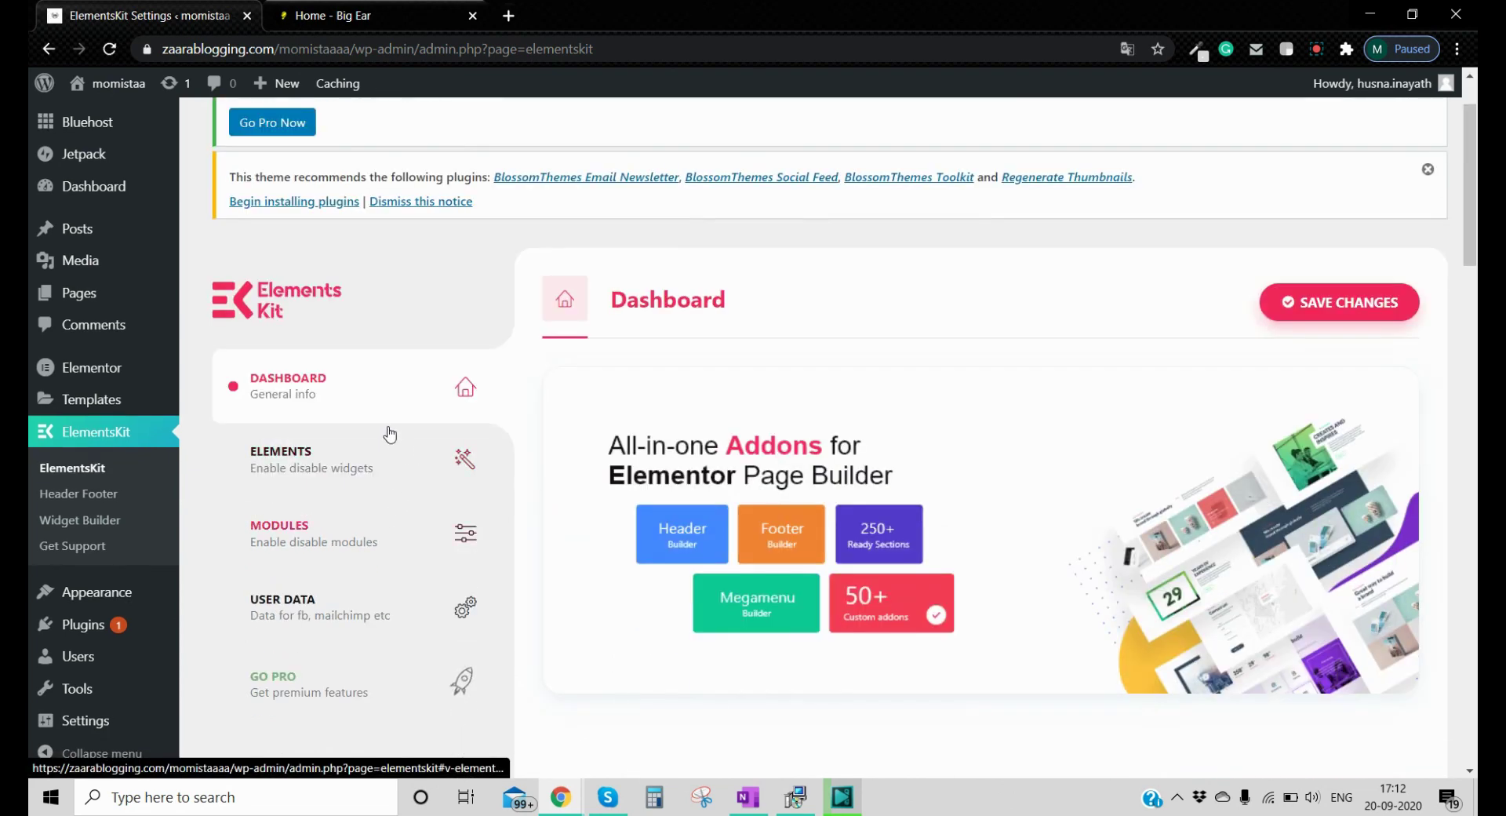
{"action": "left_click", "coordinate": [320, 531]}
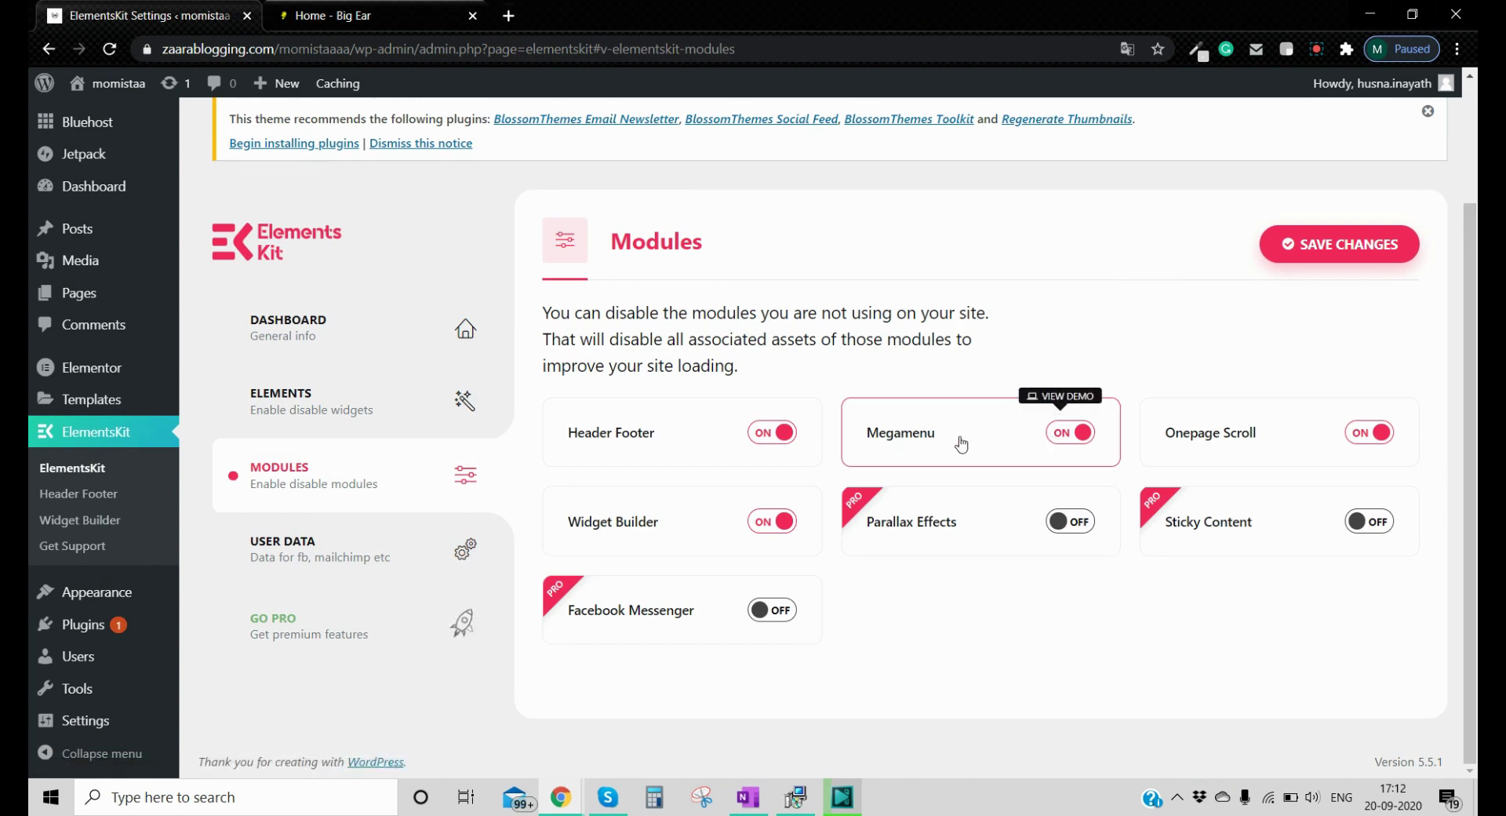
{"action": "left_click", "coordinate": [1065, 440]}
{"action": "left_click", "coordinate": [1072, 437]}
{"action": "left_click", "coordinate": [1317, 250]}
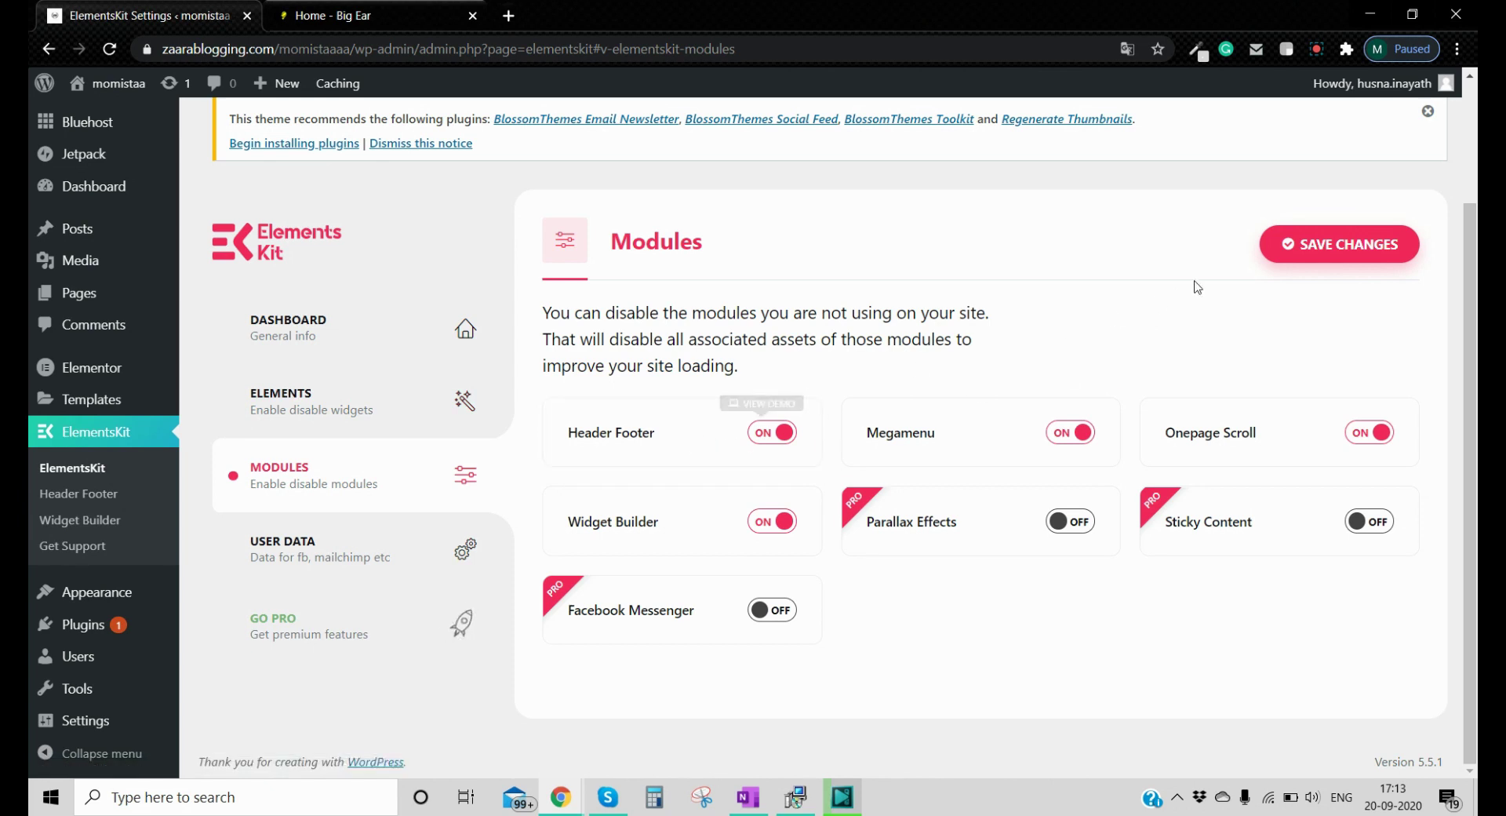
- Create an ElementsKit template titled "Header" with type Header and condition Entire Site, activate it and save it
{"action": "left_click", "coordinate": [84, 496]}
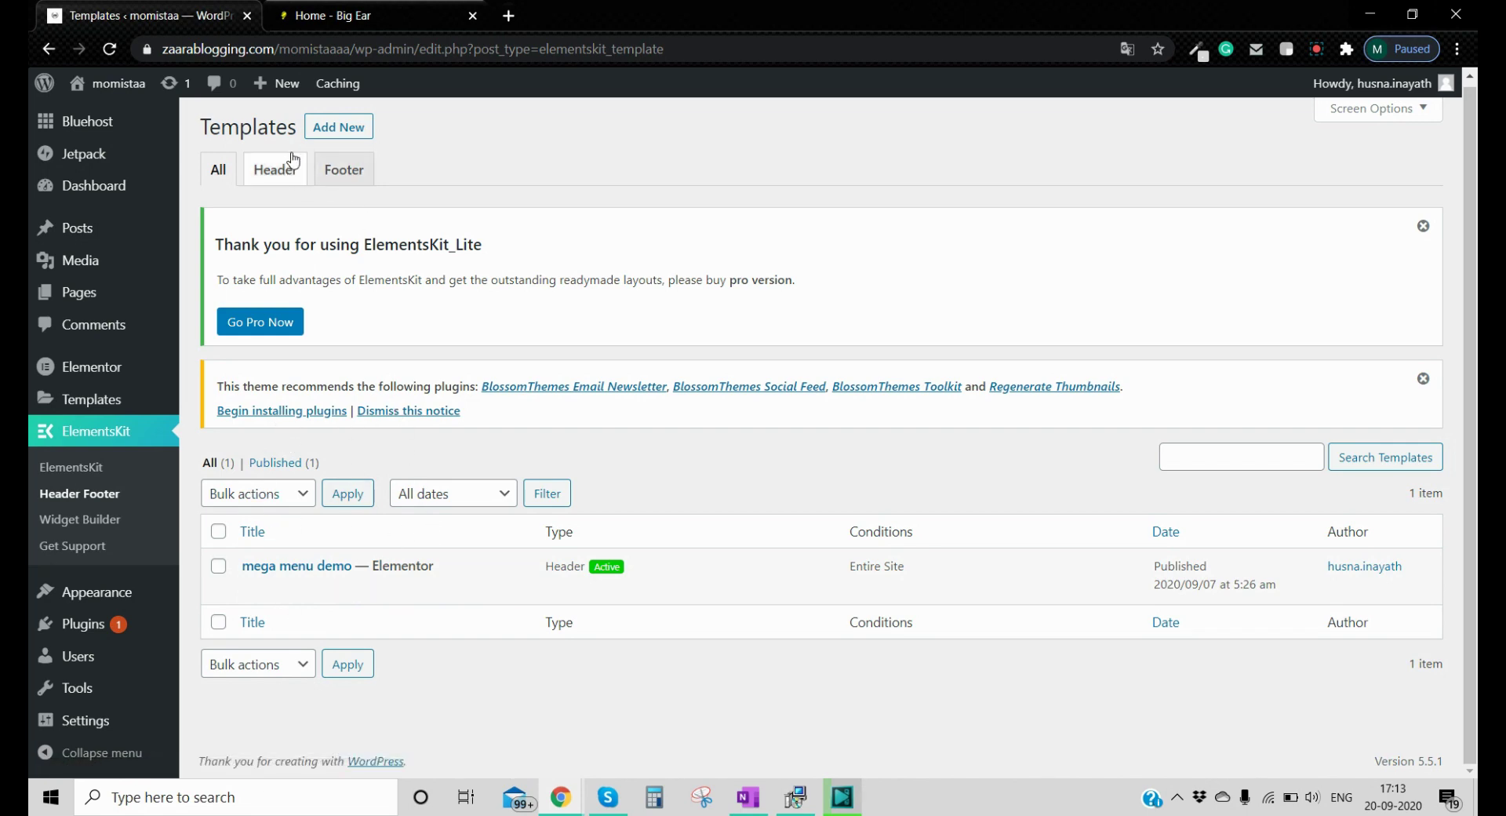
{"action": "left_click", "coordinate": [330, 128]}
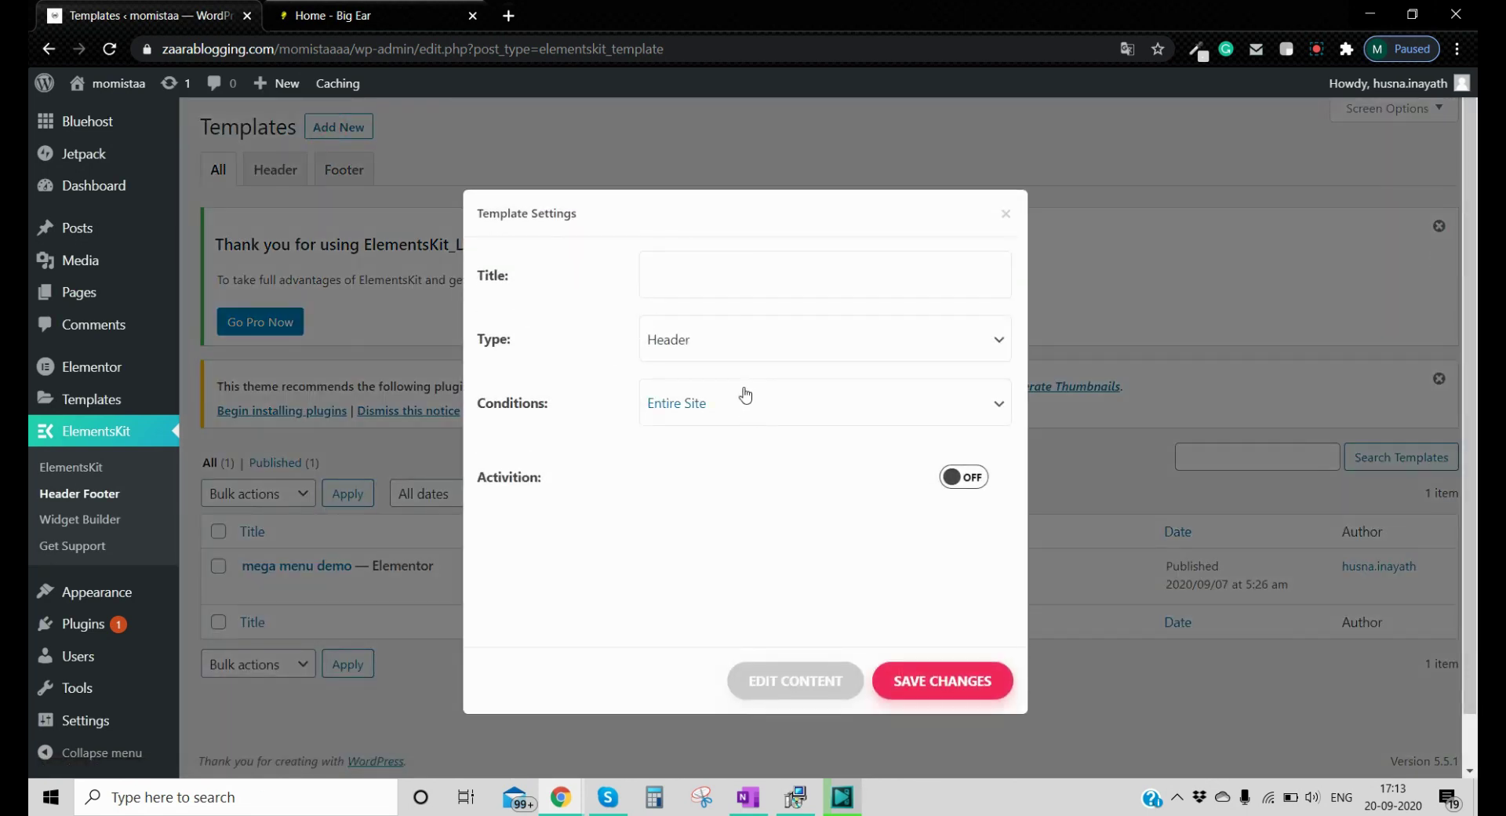
{"action": "left_click", "coordinate": [730, 273]}
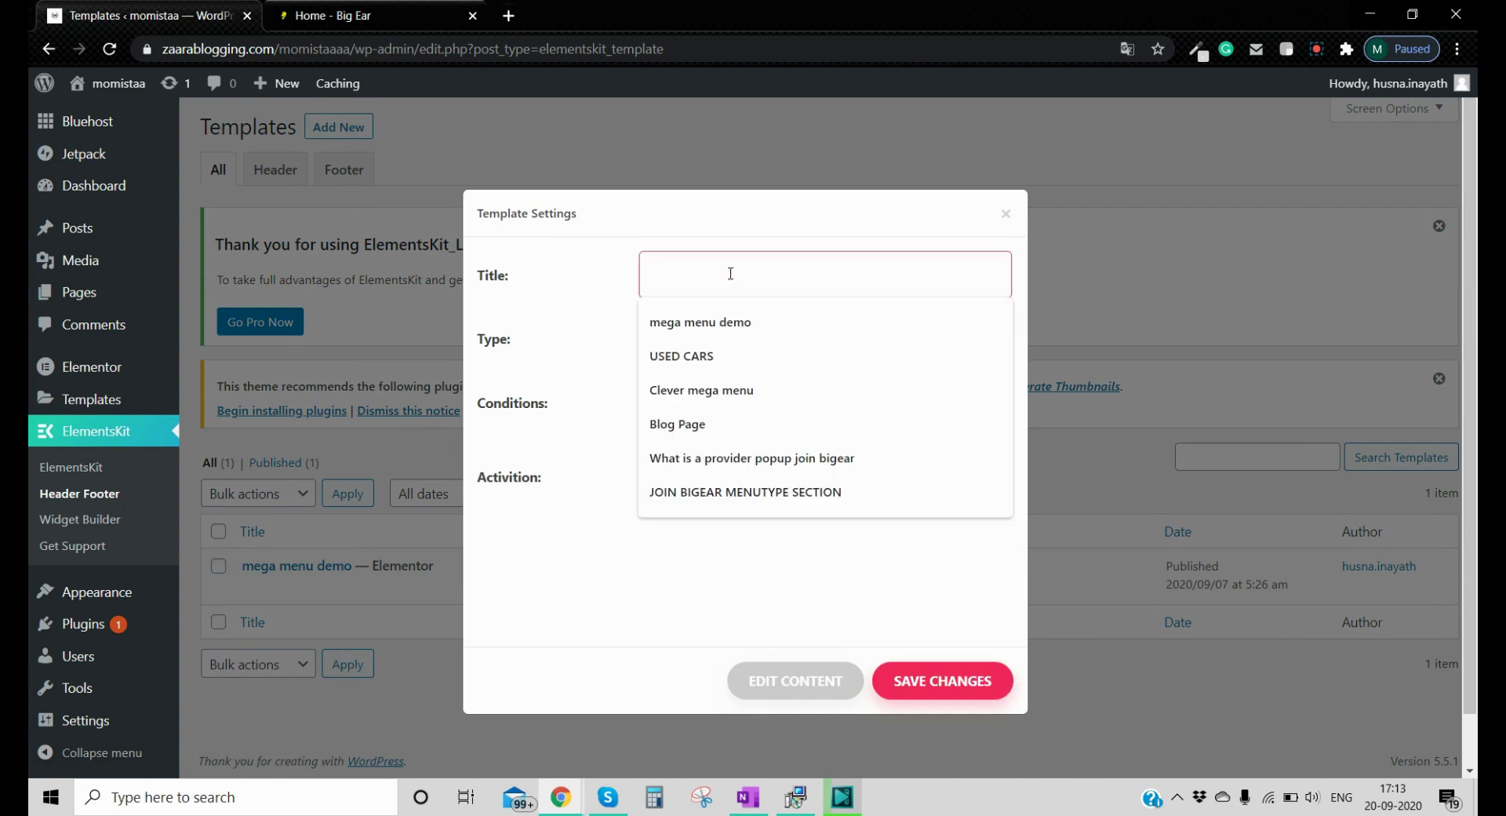
{"action": "type", "text": "Header"}
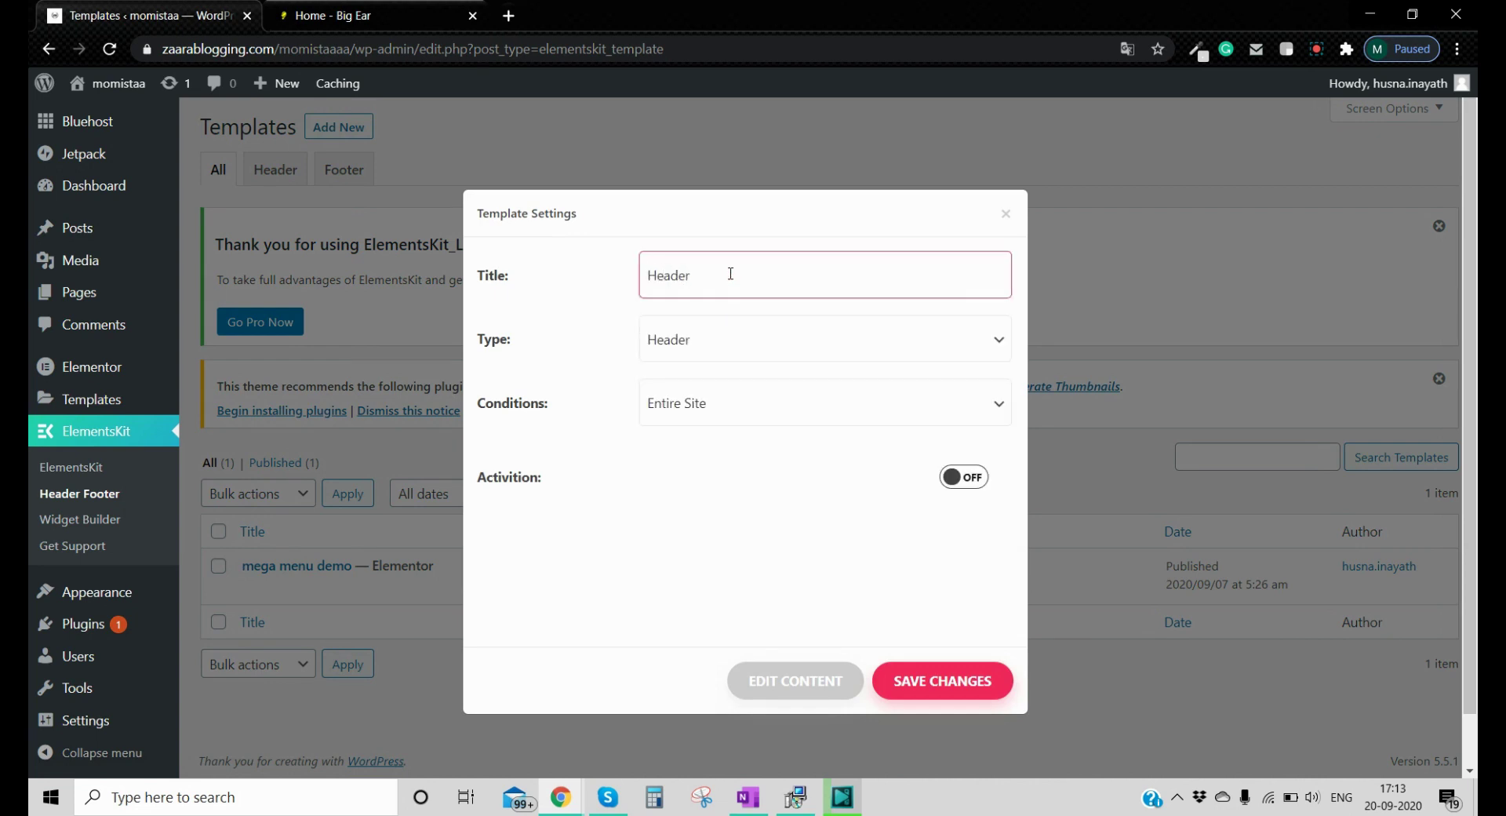
{"action": "left_click", "coordinate": [728, 339]}
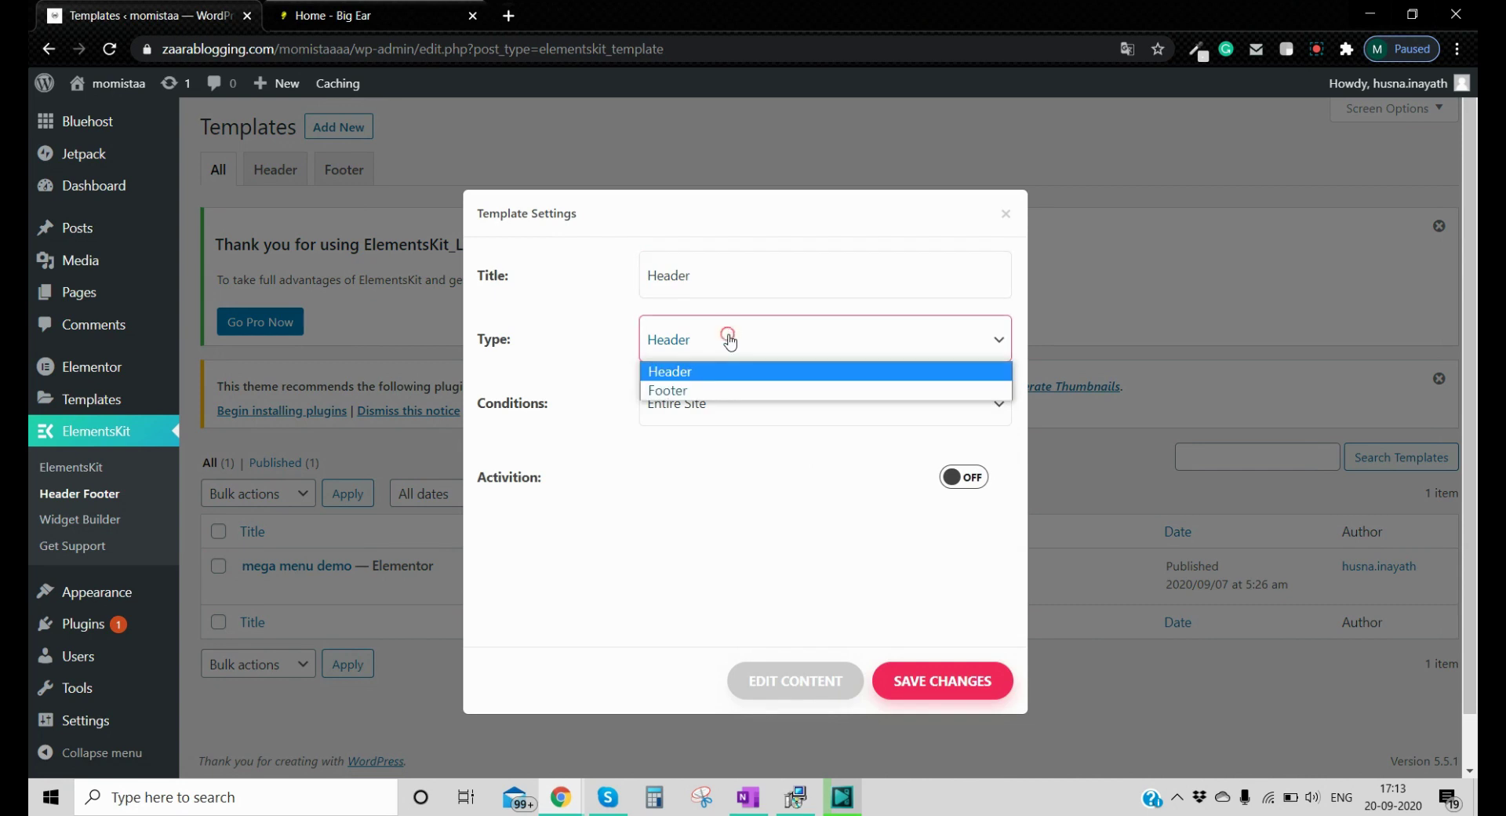
{"action": "left_click", "coordinate": [700, 374]}
{"action": "left_click", "coordinate": [757, 400]}
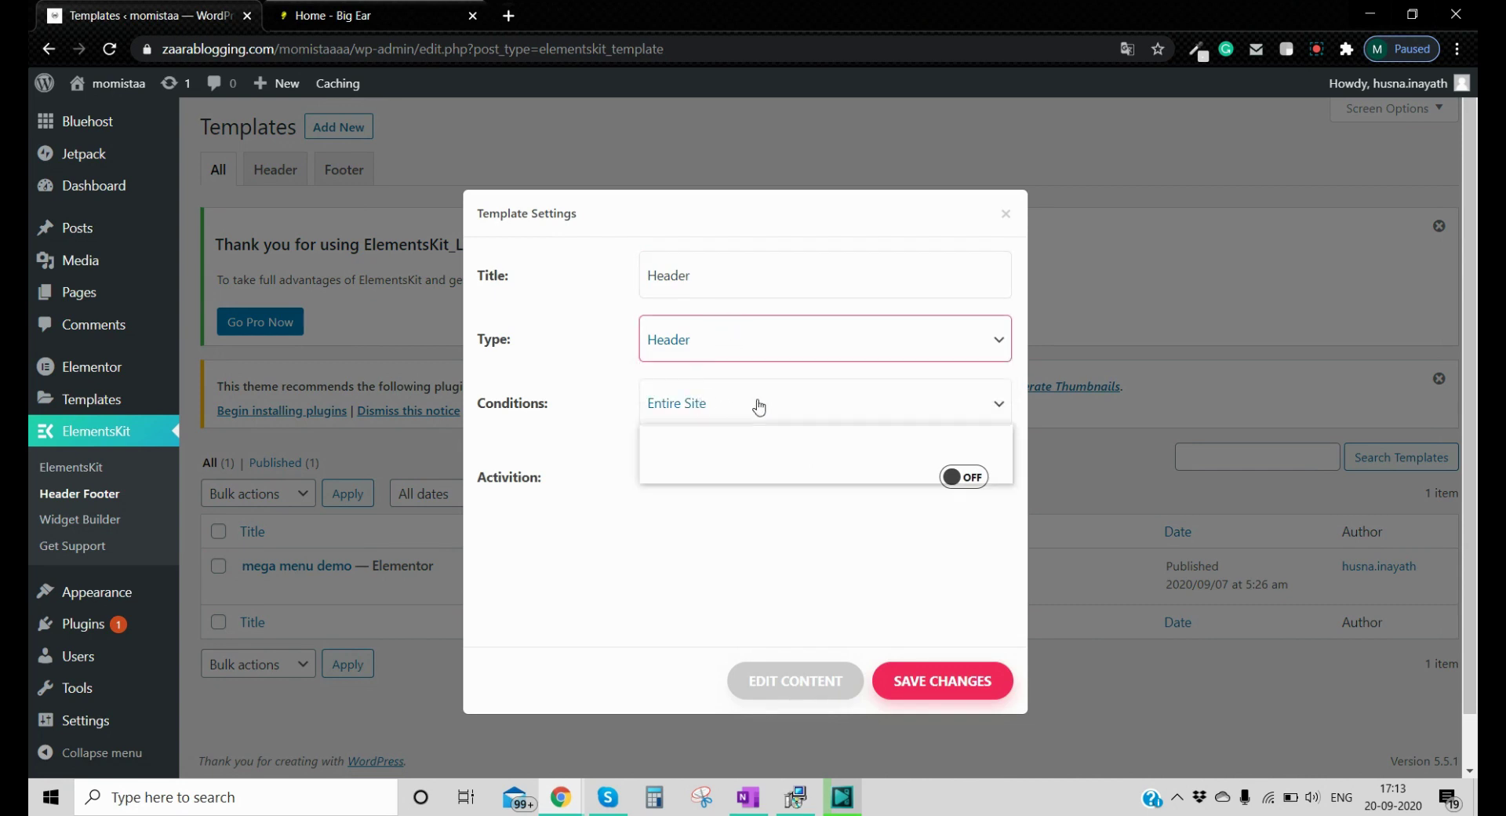
{"action": "left_click", "coordinate": [713, 436]}
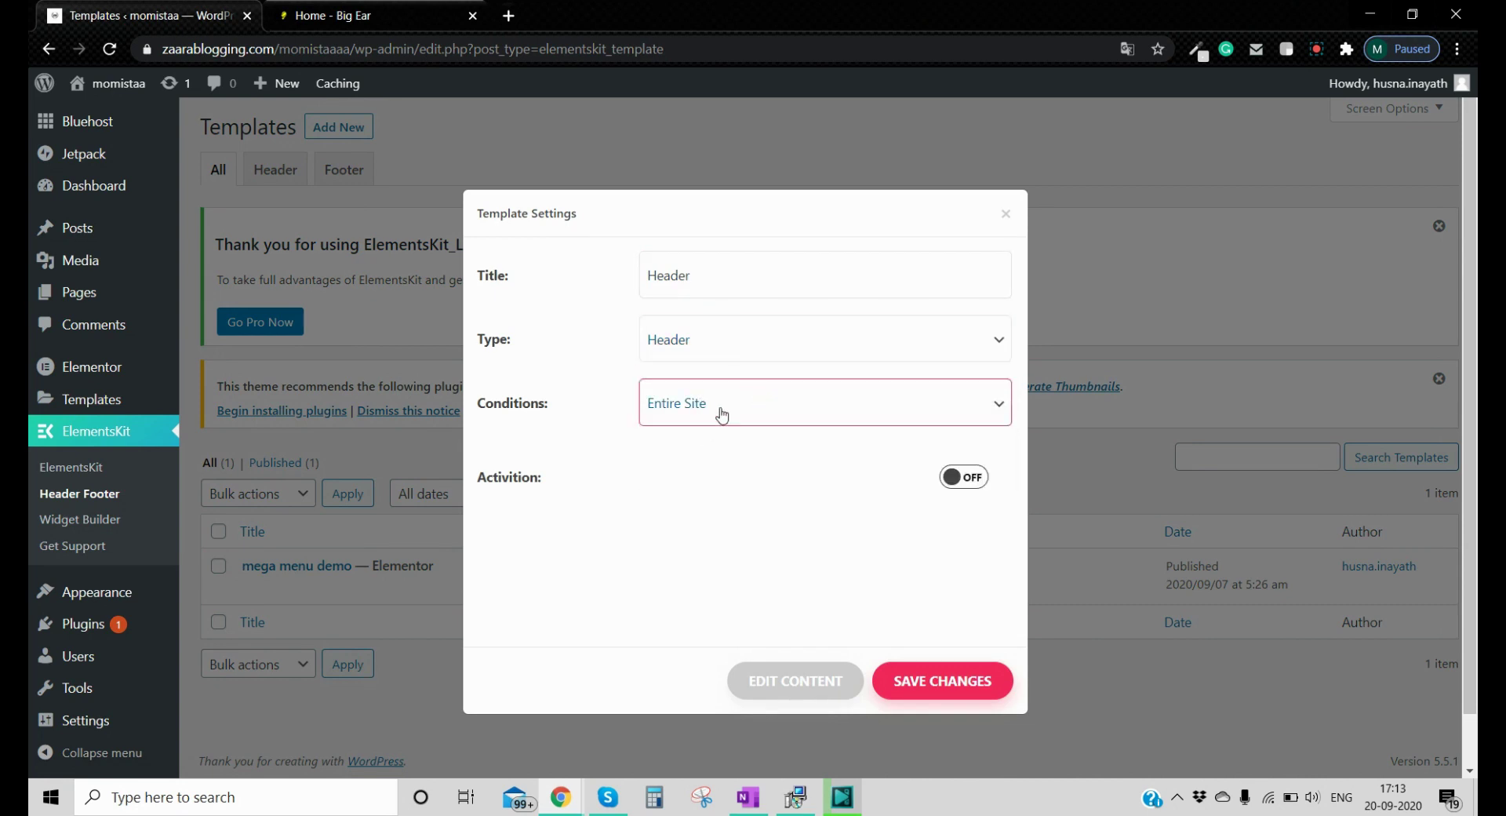
{"action": "left_click", "coordinate": [962, 476]}
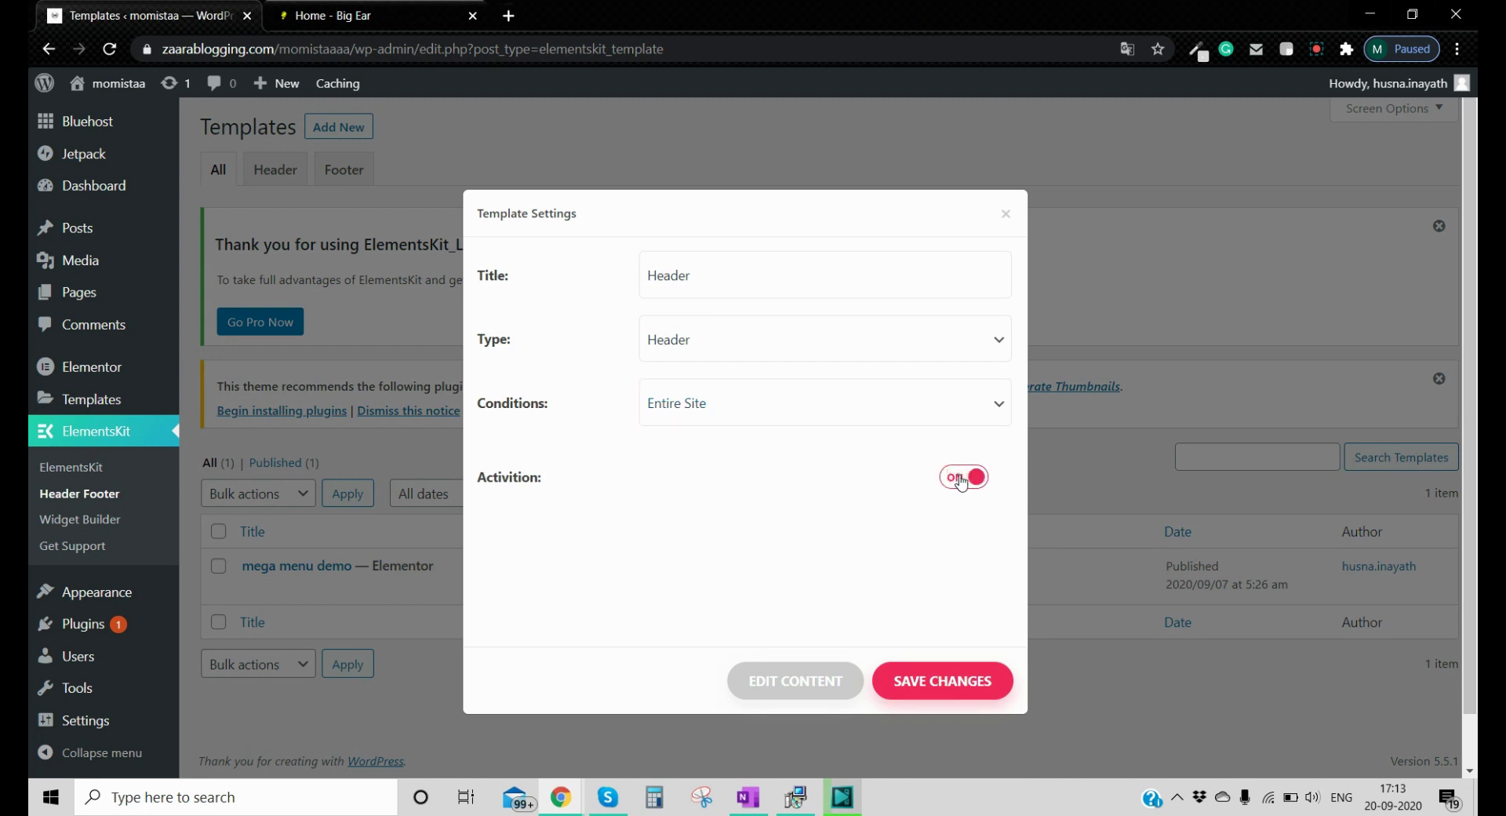
{"action": "left_click", "coordinate": [924, 690]}
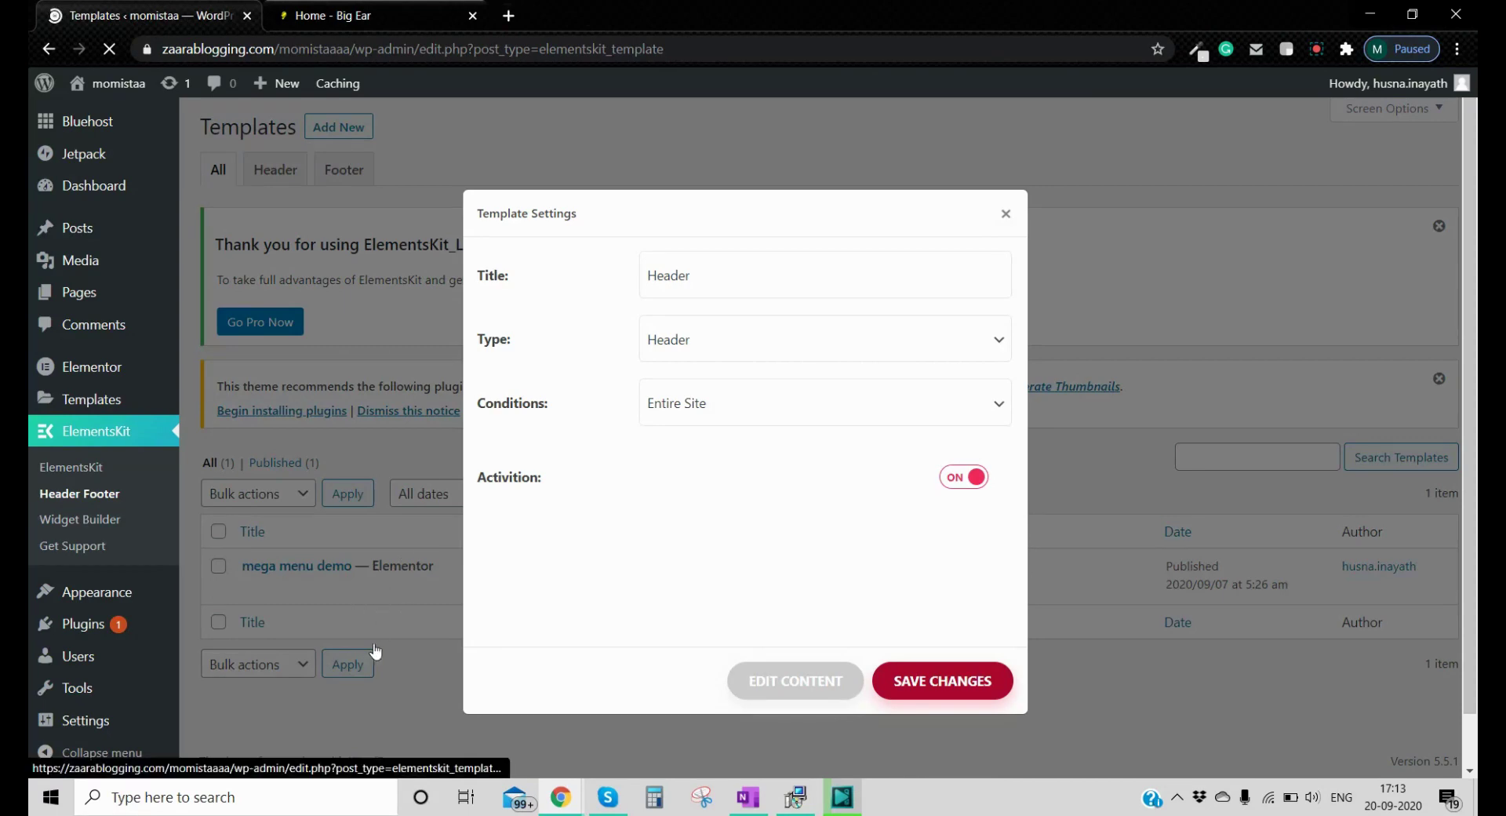
- Move the old "mega menu demo" header template to the trash
{"action": "scroll", "coordinate": [314, 620], "scroll_direction": "down", "scroll_amount": 1}
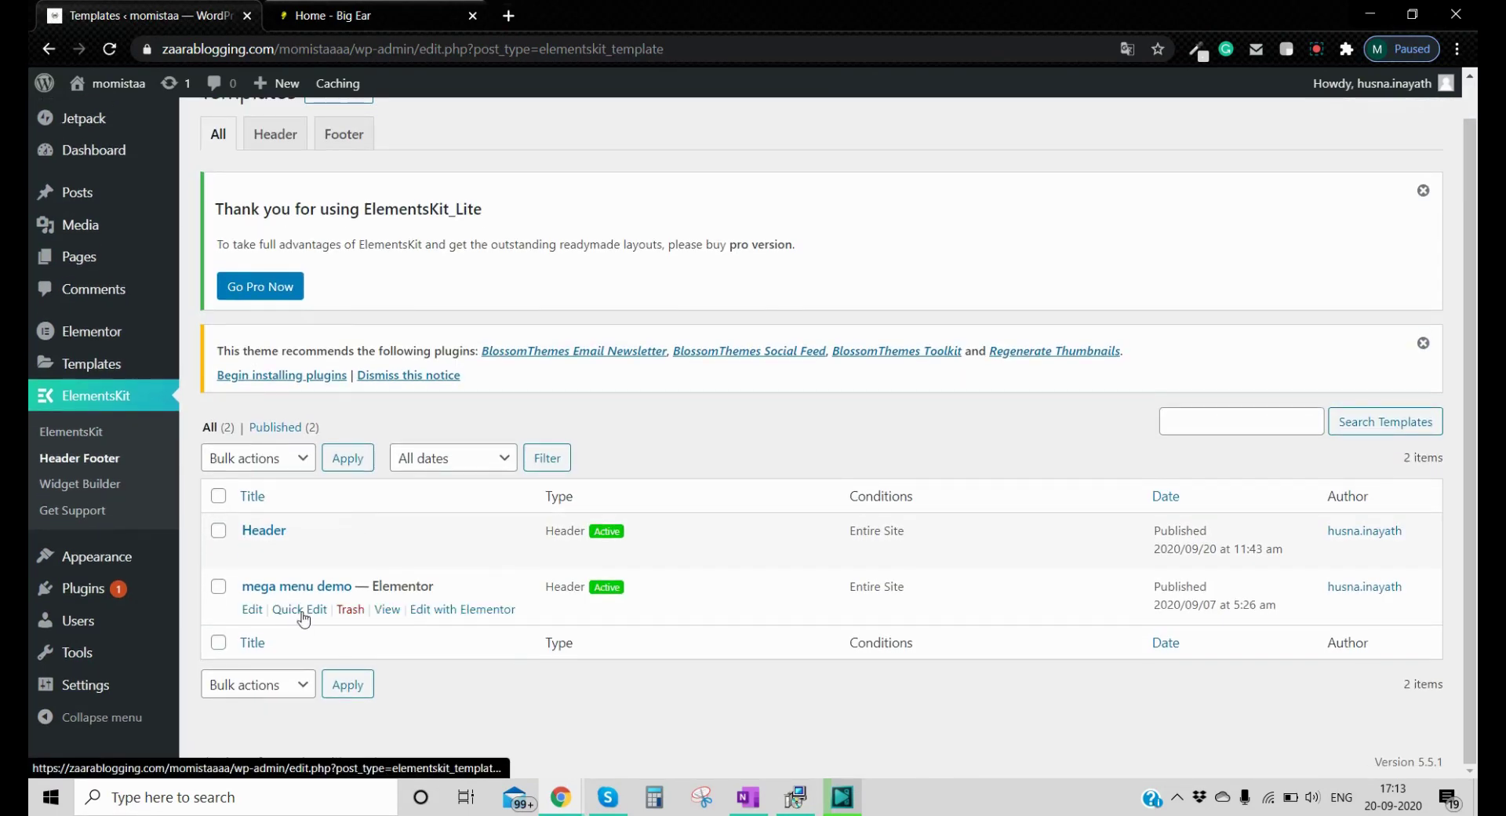
{"action": "left_click", "coordinate": [351, 610]}
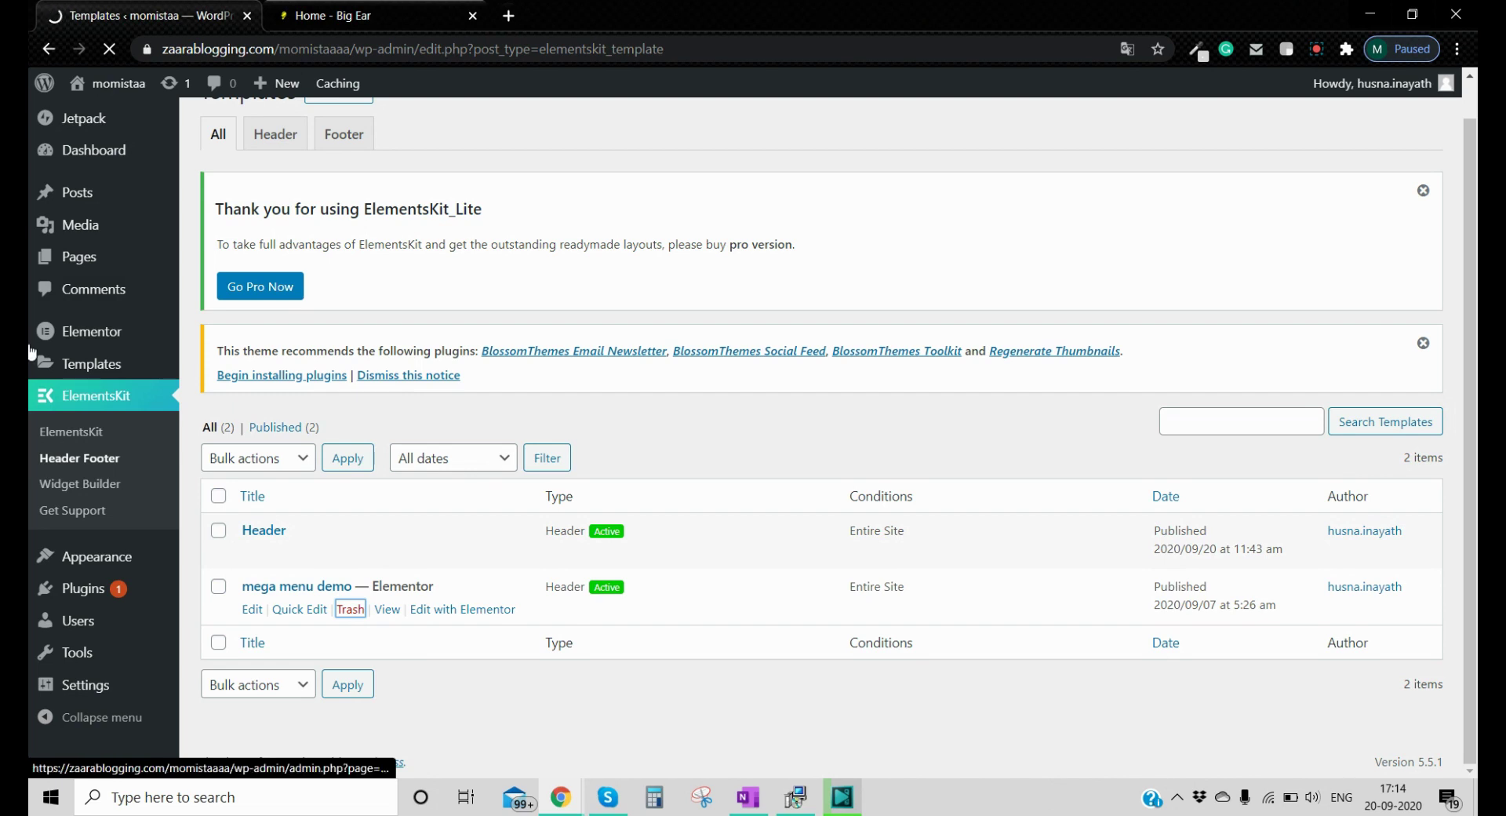
{"action": "mouse_move", "coordinate": [31, 353]}
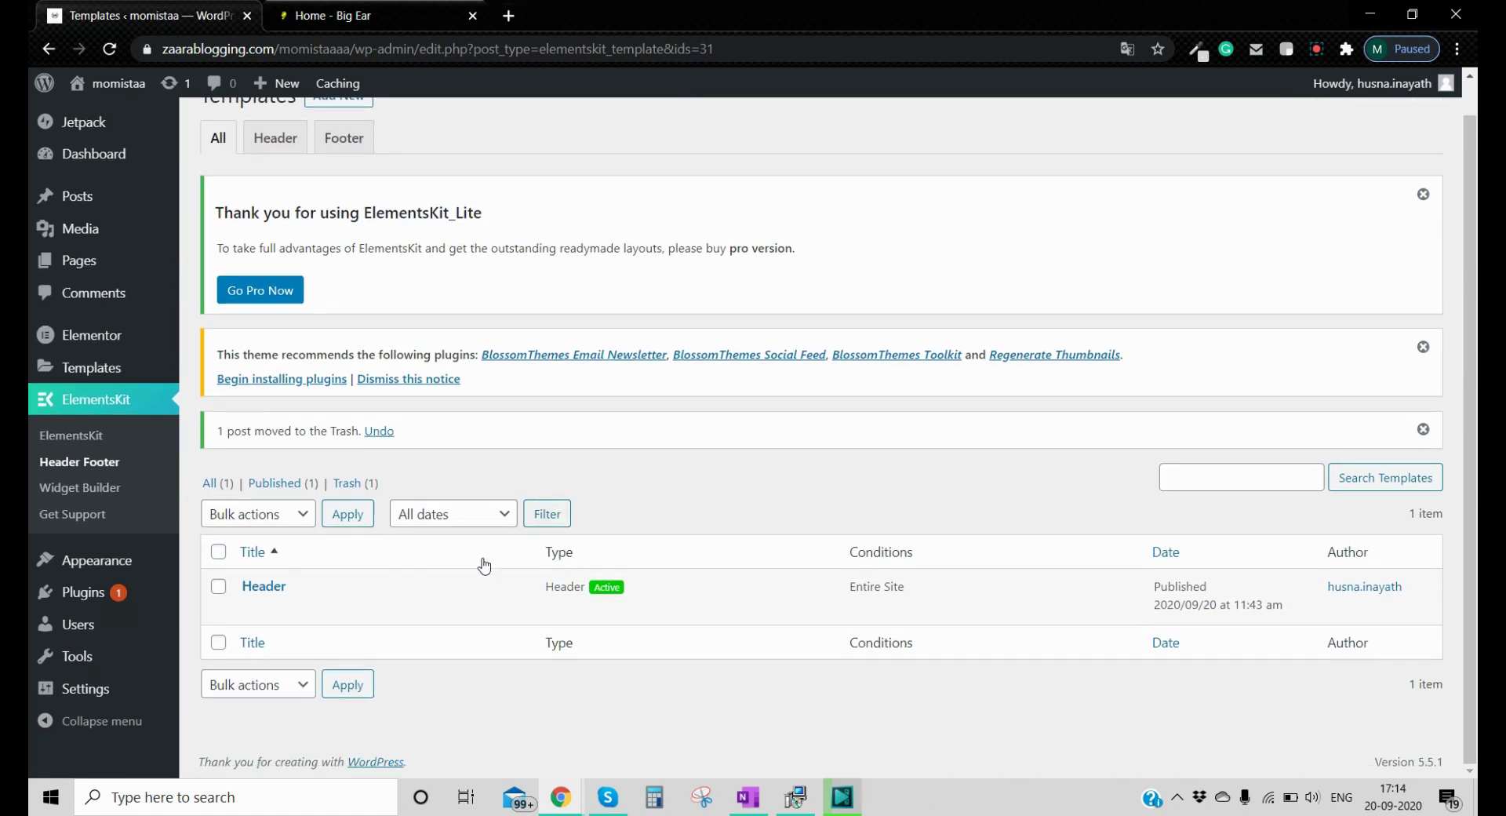
- Open the Header template's content for editing in Elementor and add a single-column section
{"action": "left_click", "coordinate": [253, 611]}
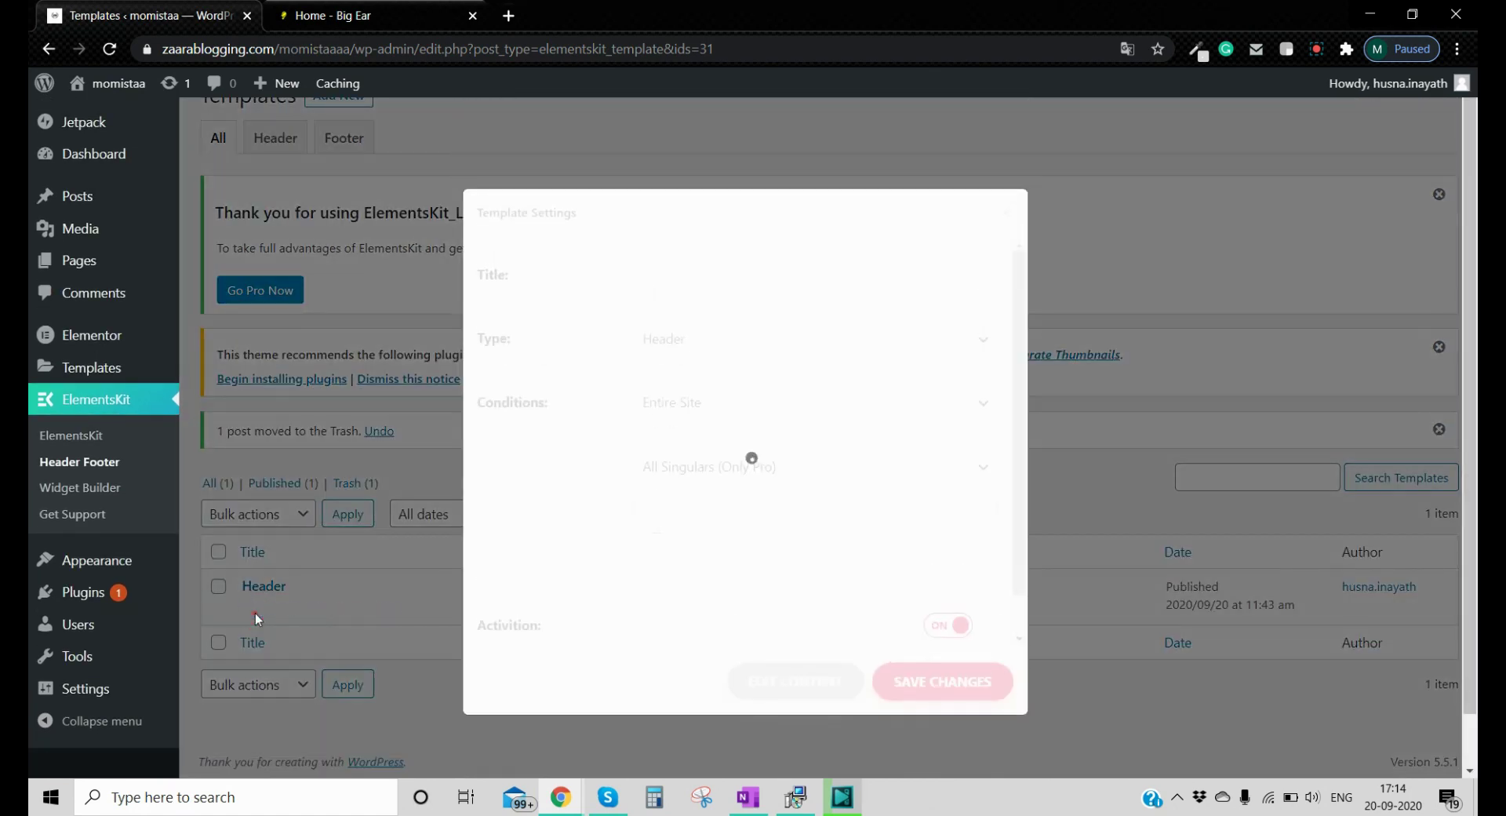
{"action": "left_click", "coordinate": [768, 693]}
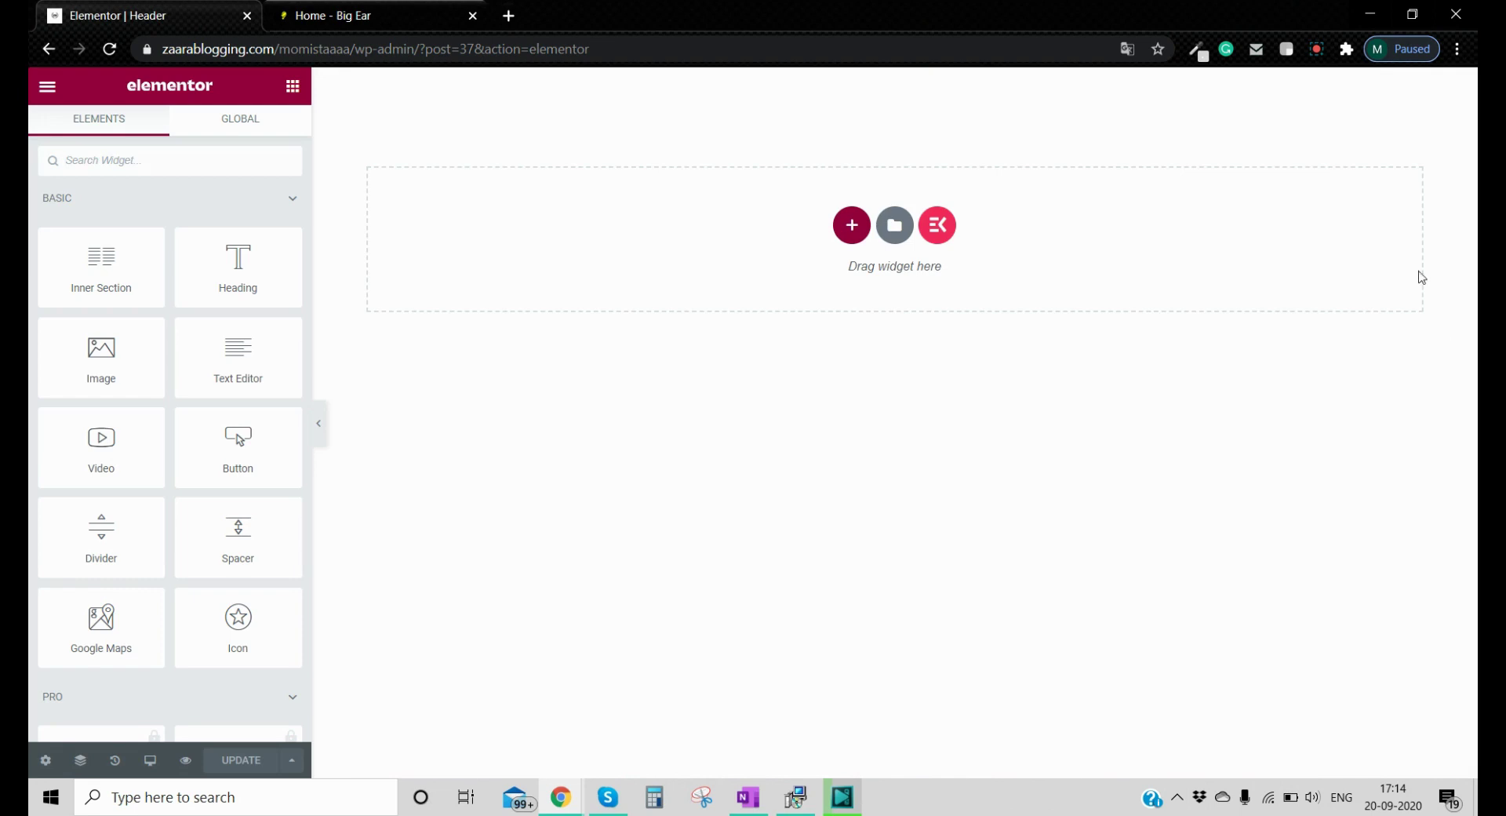
{"action": "left_click", "coordinate": [848, 230]}
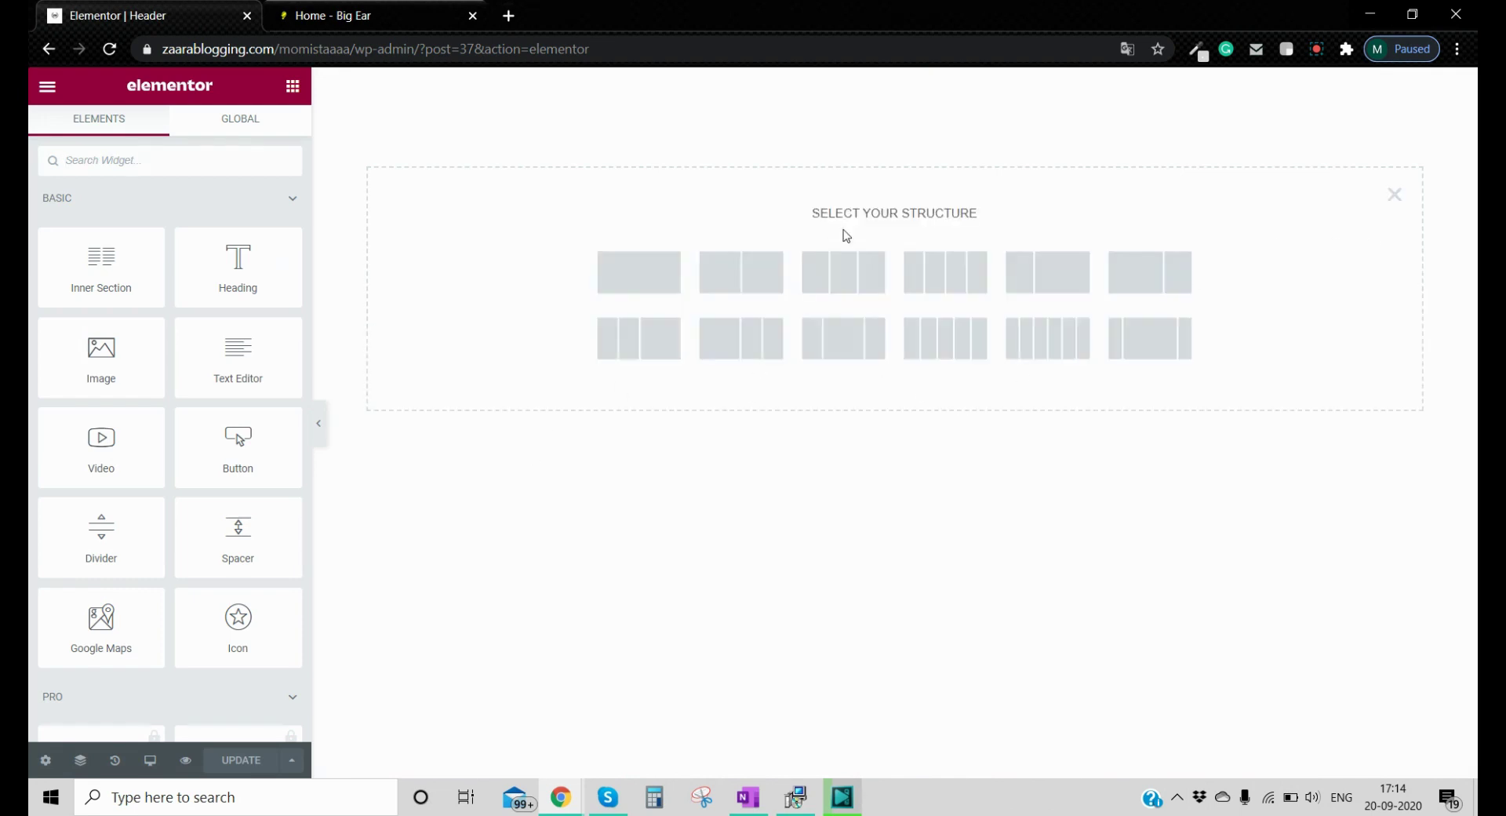
{"action": "left_click", "coordinate": [664, 275]}
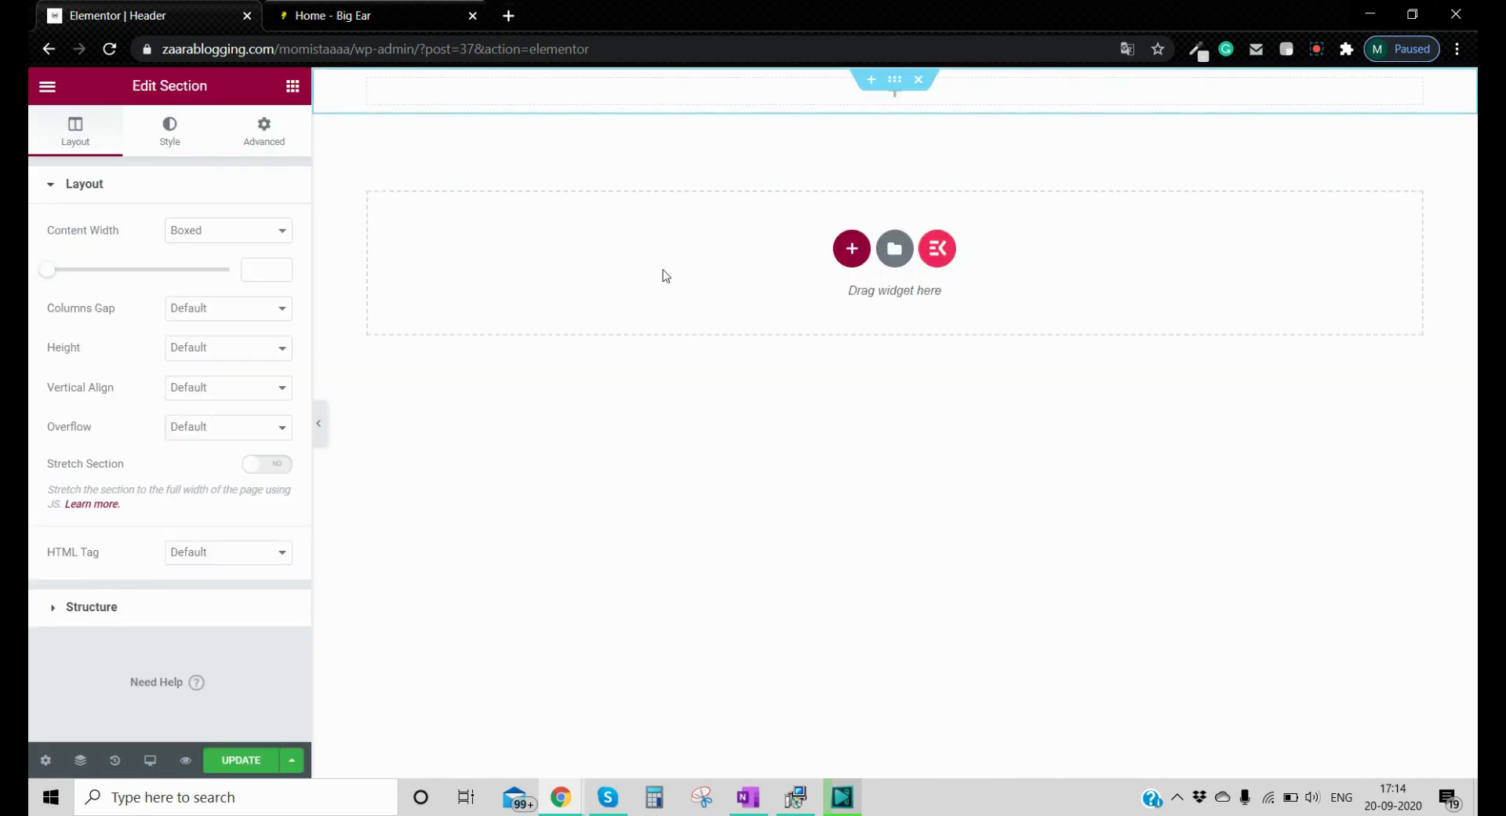
- Find the ElementsKit Nav menu widget by searching "nav" and place it in the empty section
{"action": "left_click", "coordinate": [676, 100]}
{"action": "left_click", "coordinate": [219, 165]}
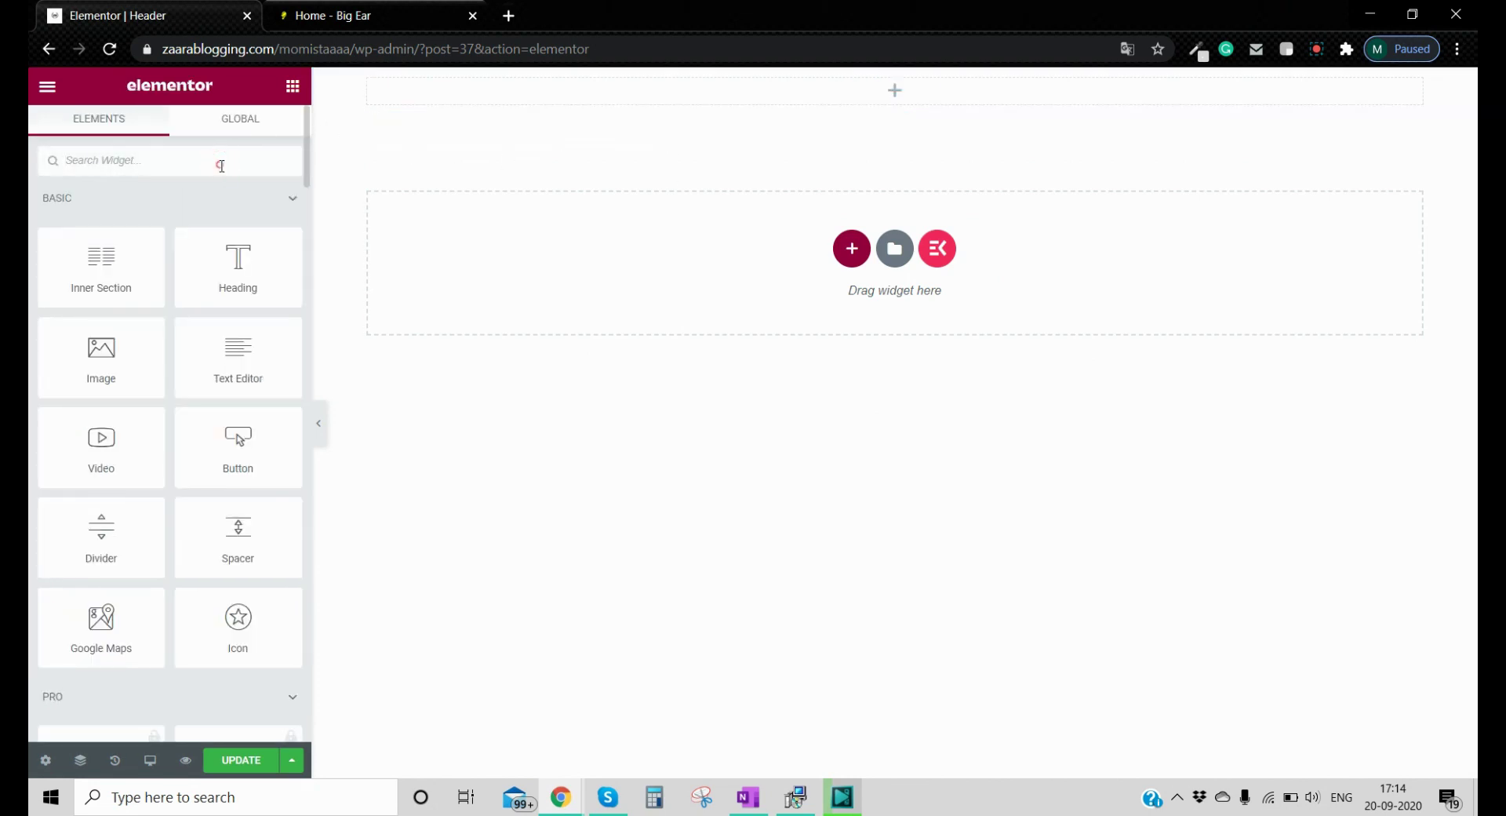
{"action": "type", "text": "nav"}
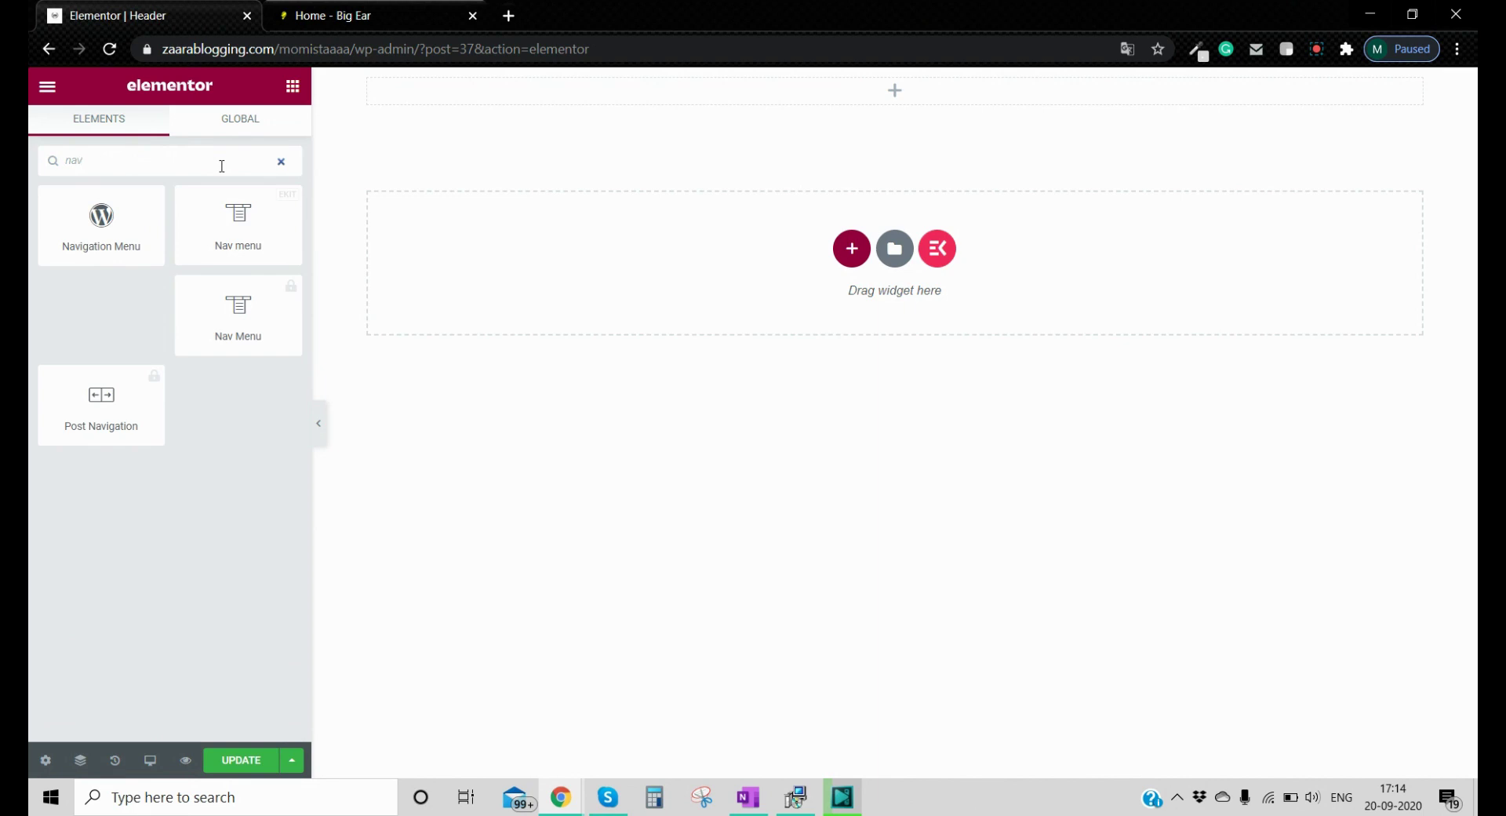
{"action": "left_click_drag", "start_coordinate": [219, 224], "coordinate": [526, 100]}
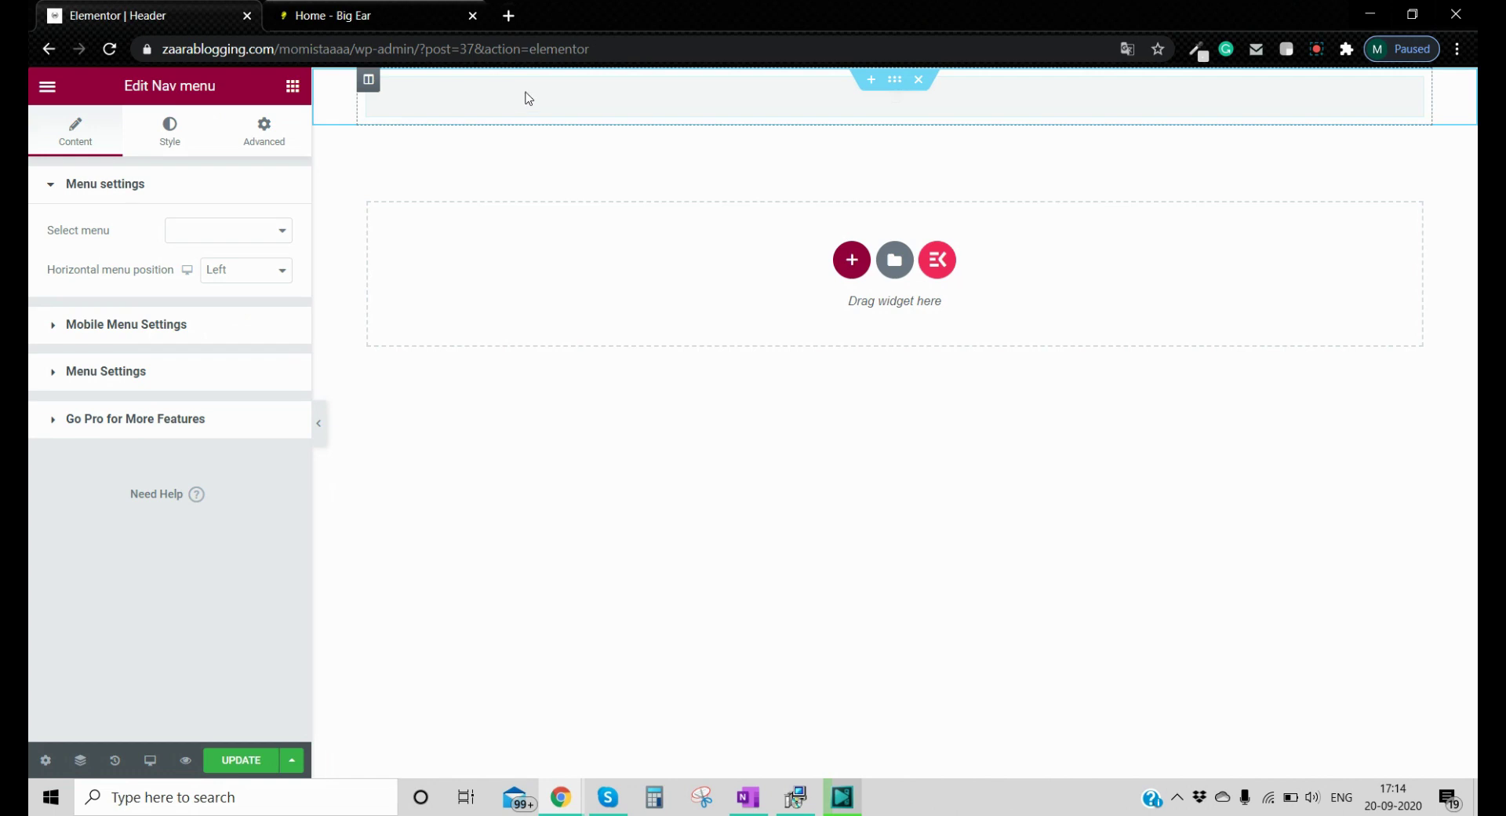
- Assign Main Menu to the Nav menu widget, set its horizontal menu position to Center and update the template
{"action": "left_click", "coordinate": [244, 232]}
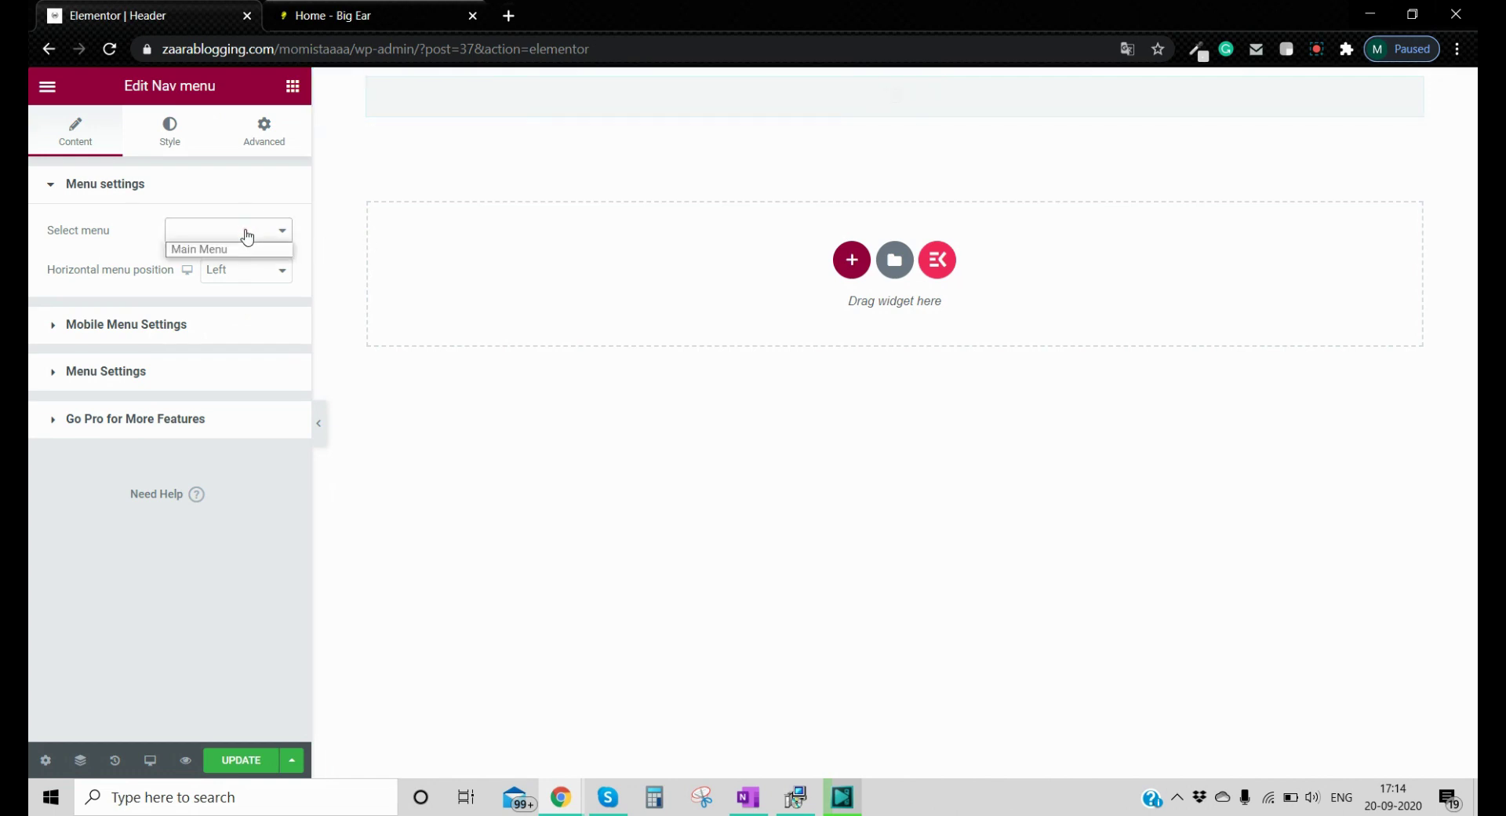
{"action": "left_click", "coordinate": [237, 244]}
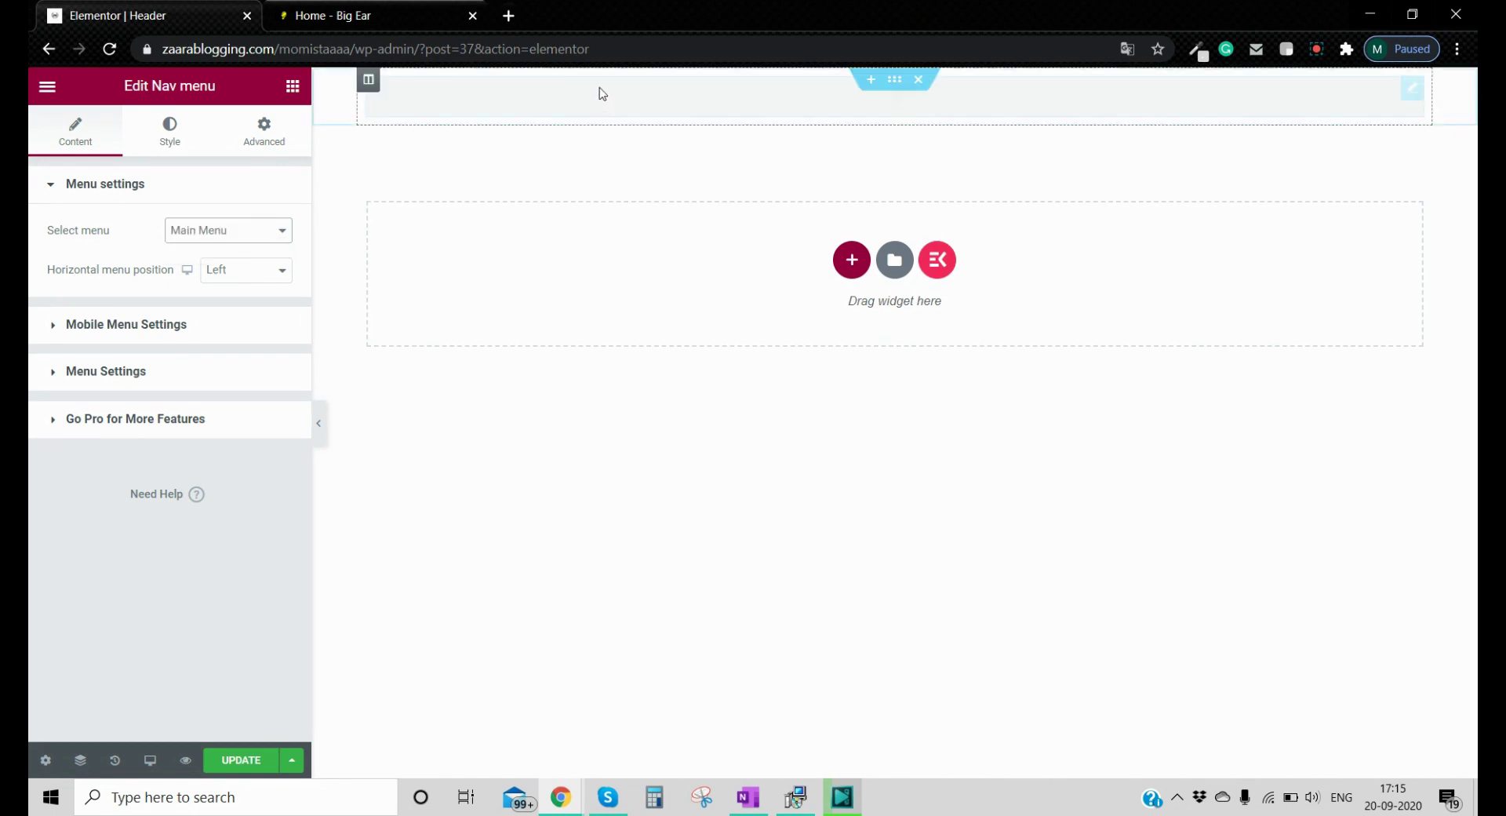
{"action": "left_click", "coordinate": [249, 272]}
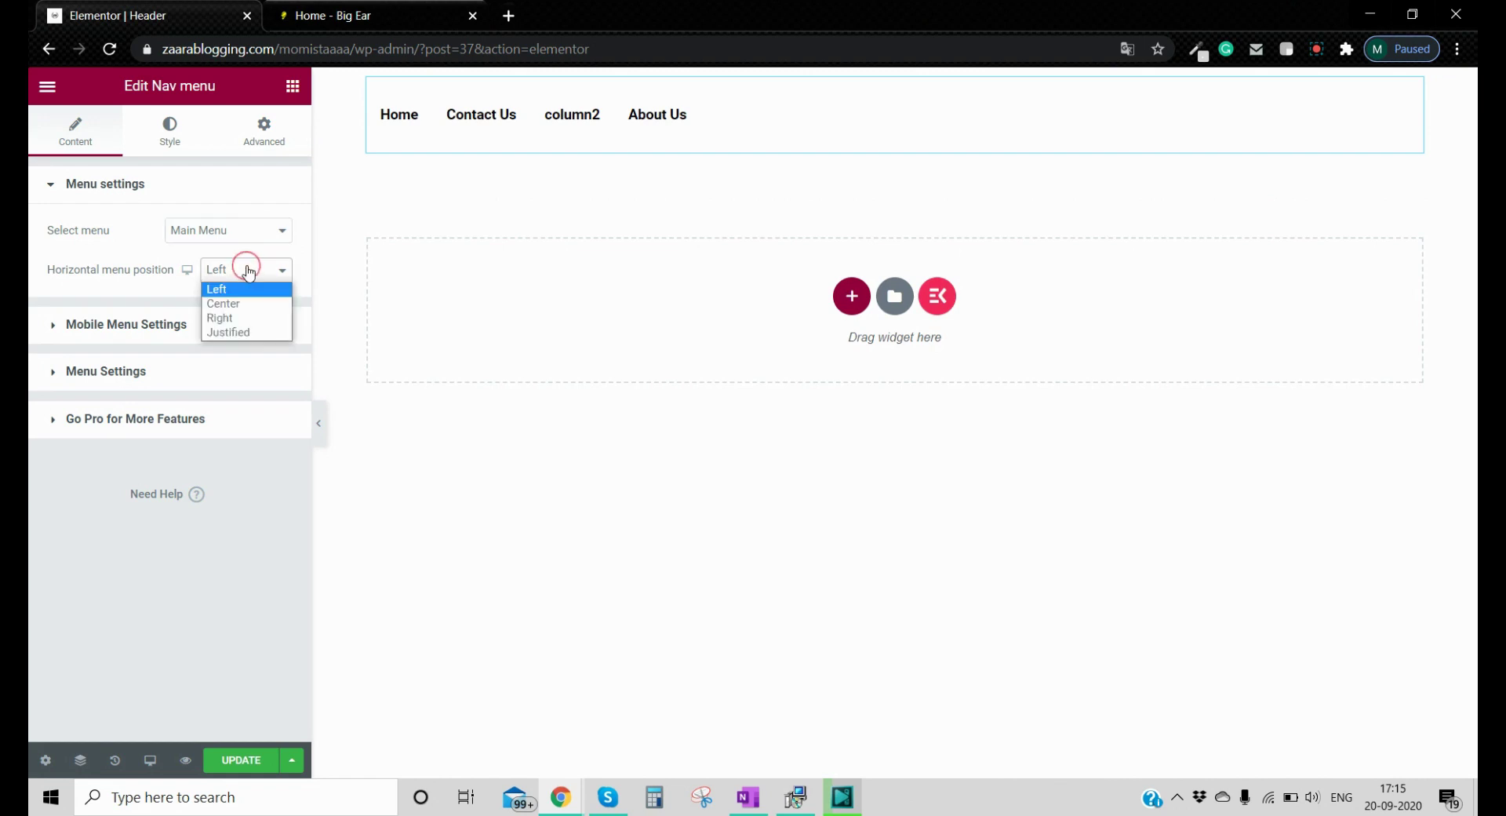
{"action": "left_click", "coordinate": [257, 305]}
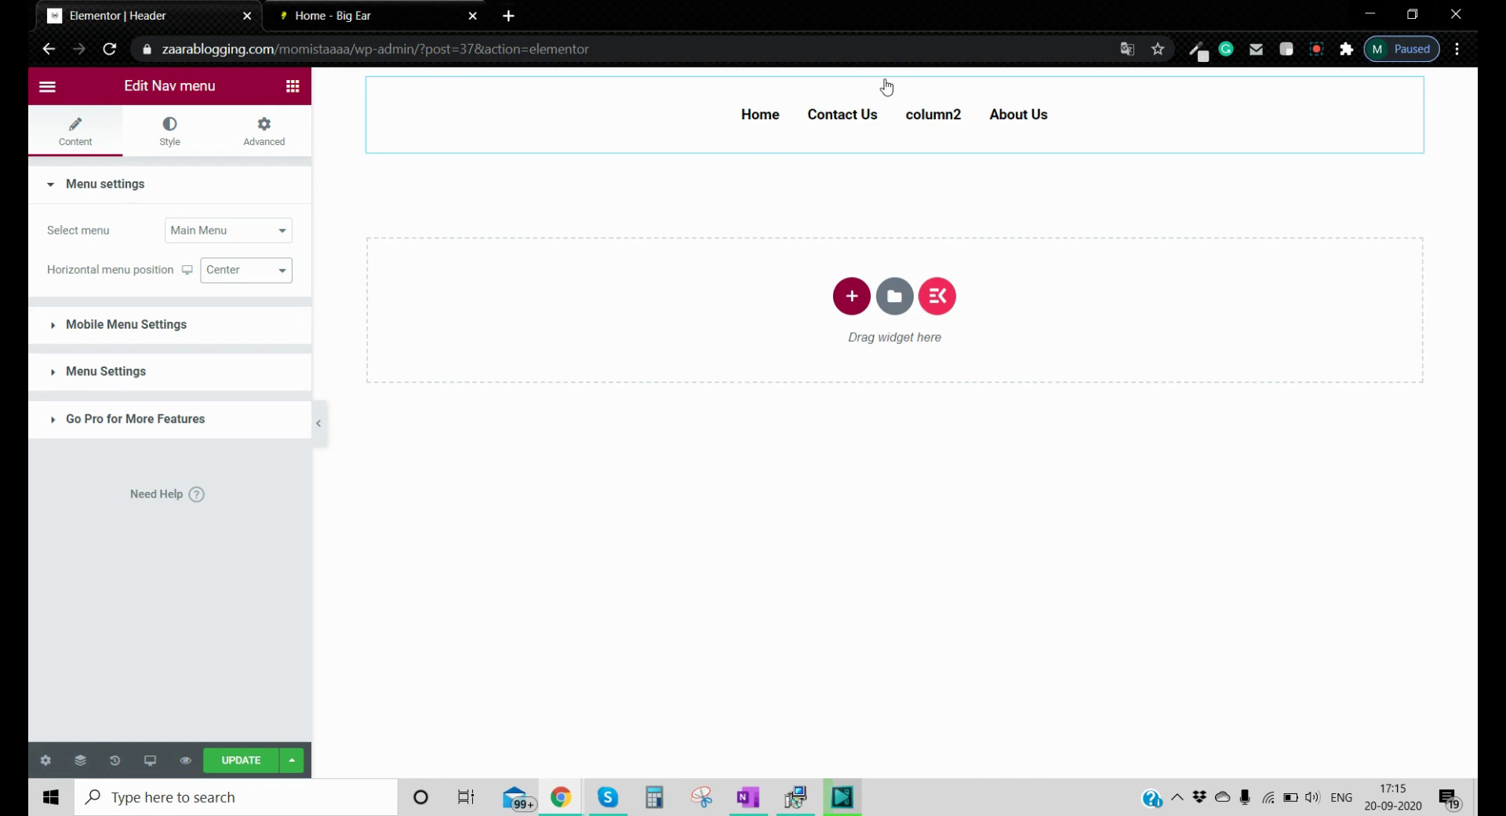
{"action": "left_click", "coordinate": [253, 757]}
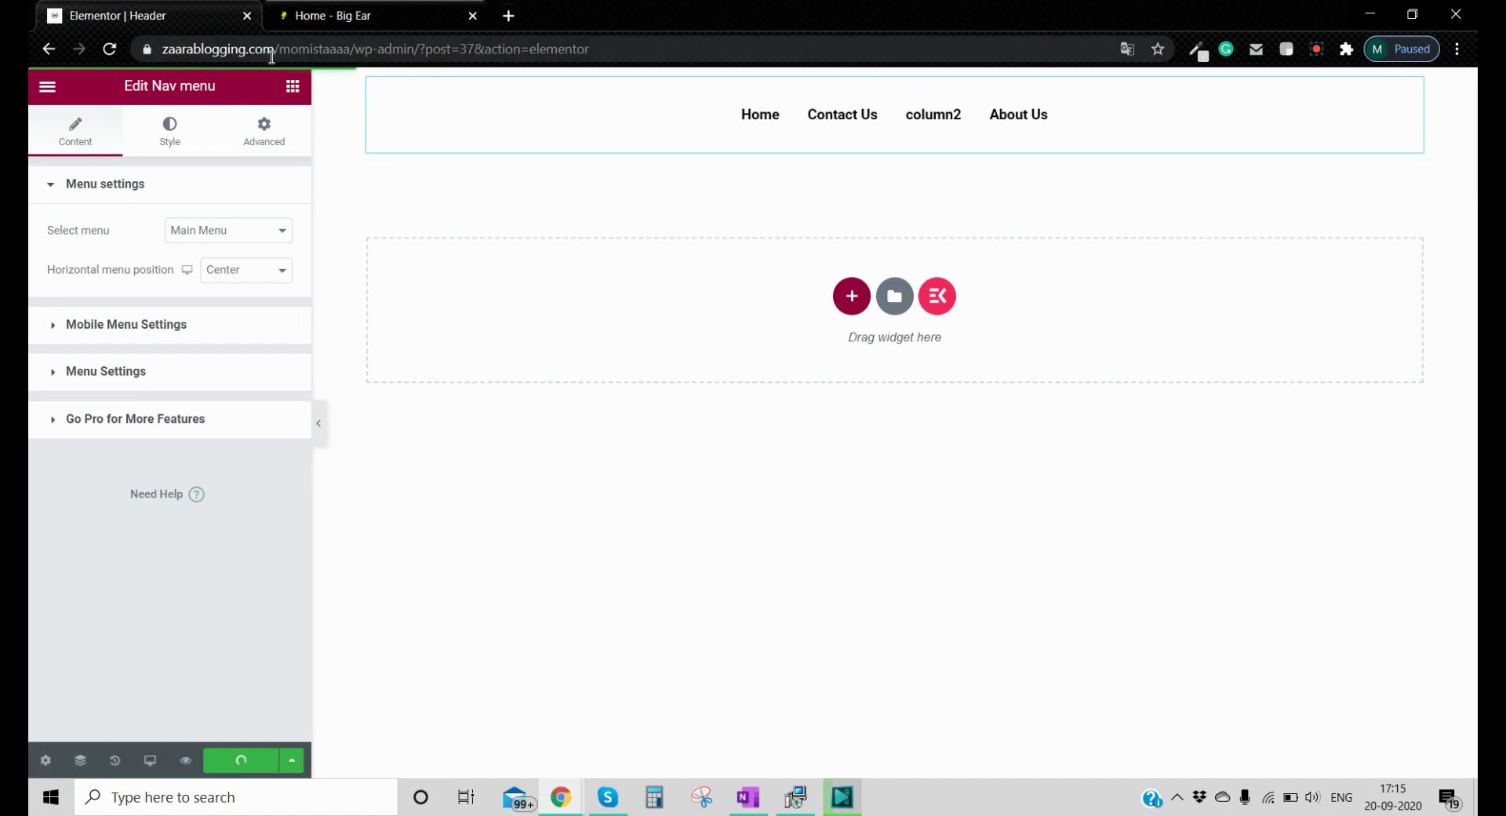
- Open the site's WordPress dashboard in a new browser tab and go to the Menus page
{"action": "left_click_drag", "start_coordinate": [162, 48], "coordinate": [414, 60]}
{"action": "key", "text": "ctrl+c"}
{"action": "left_click", "coordinate": [508, 16]}
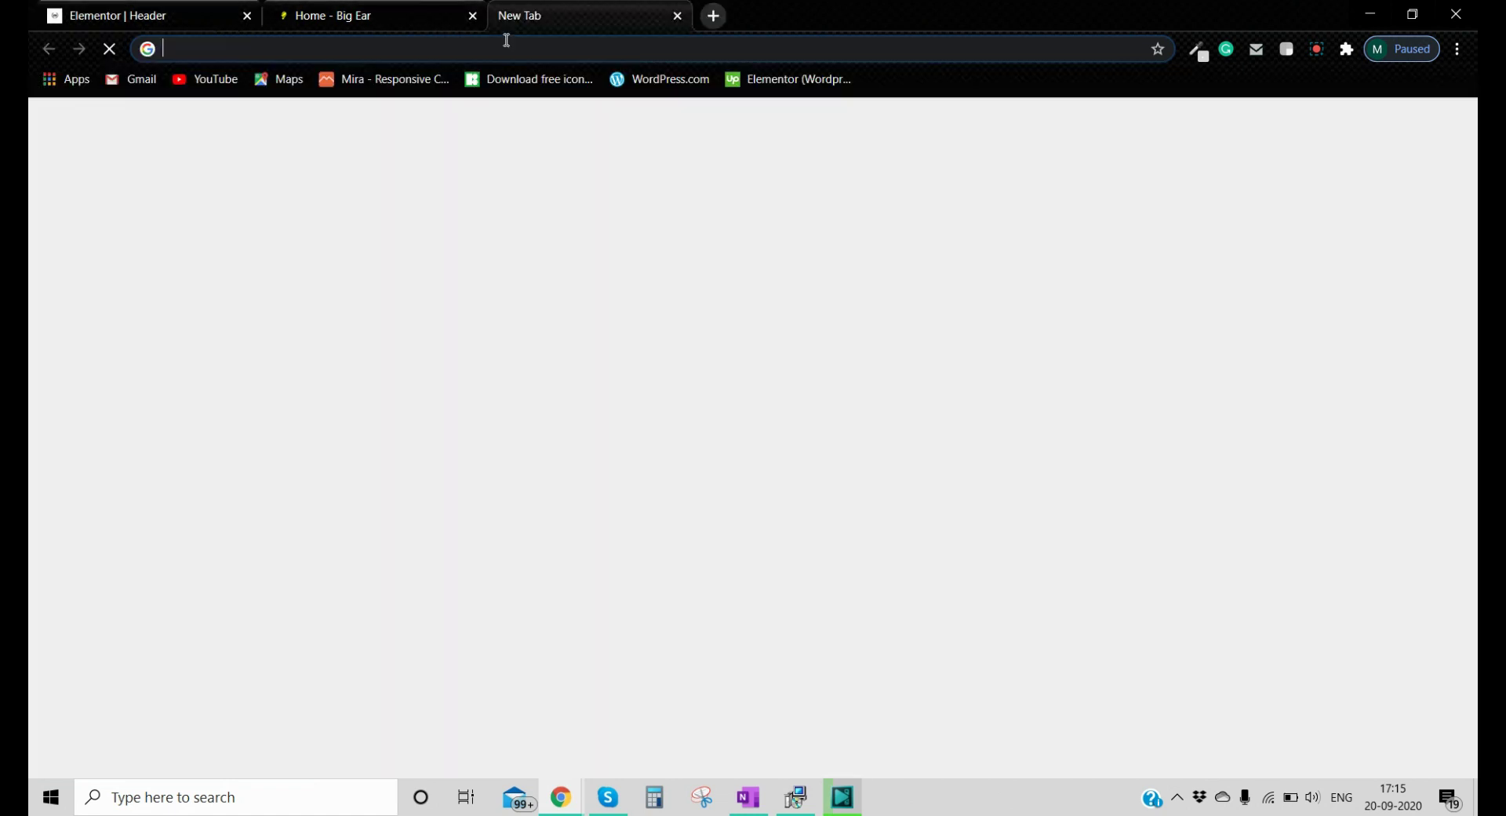
{"action": "key", "text": "ctrl+v"}
{"action": "key", "text": "Return"}
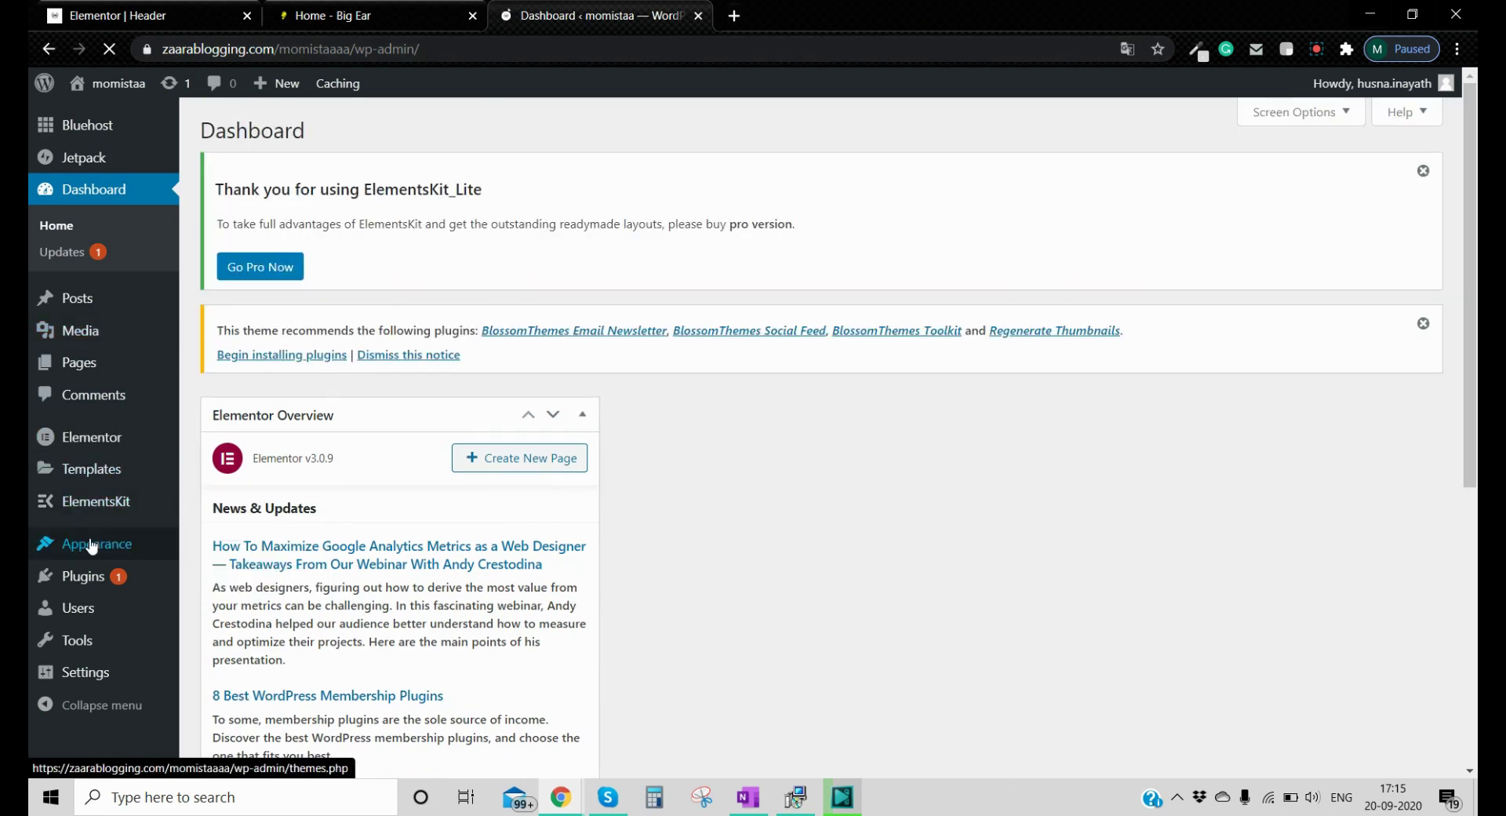
{"action": "mouse_move", "coordinate": [114, 546]}
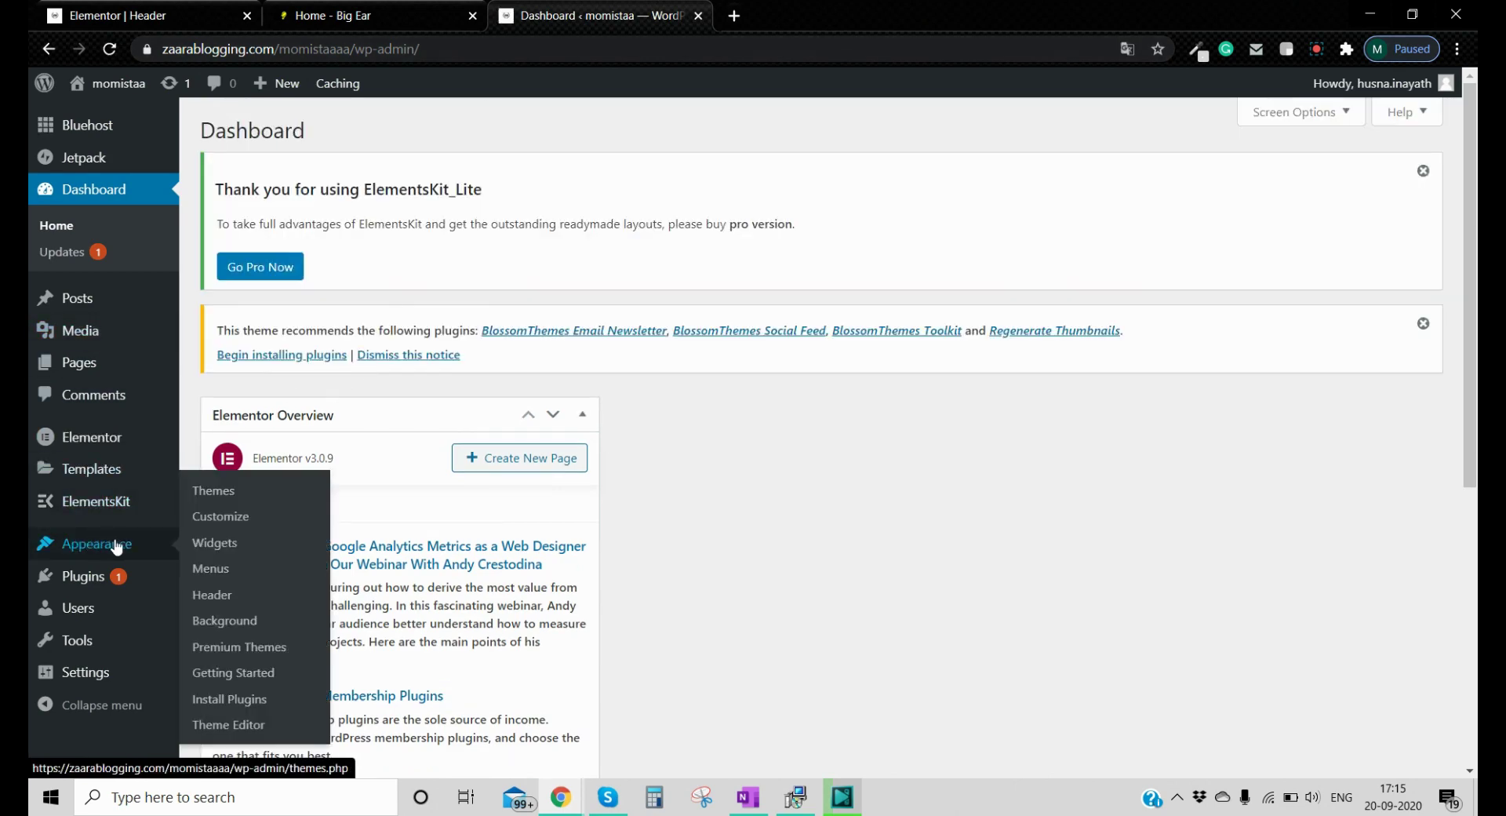
{"action": "left_click", "coordinate": [202, 569]}
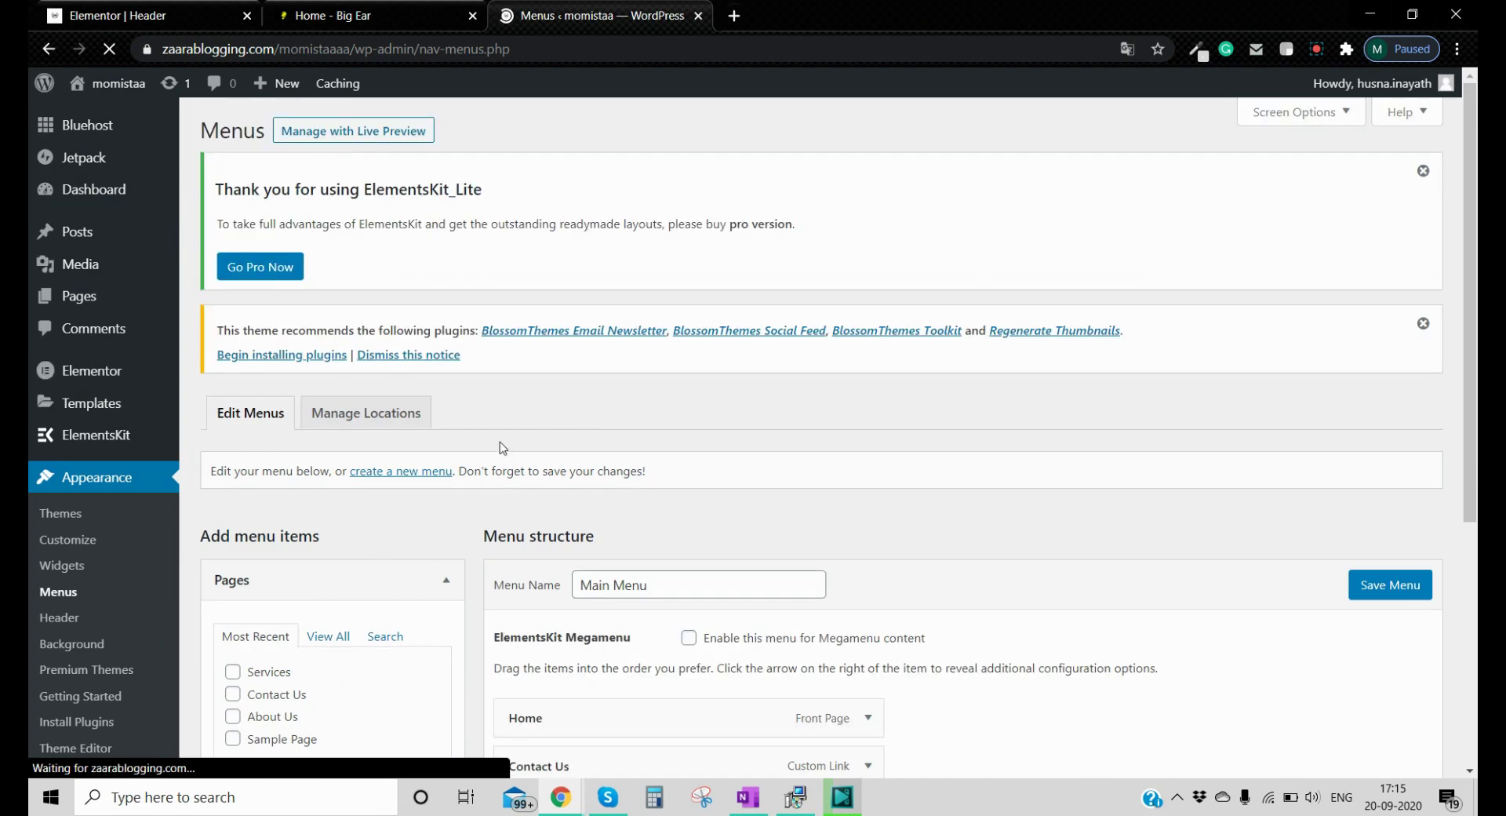
- Change the navigation label of the "column2" item in Main Menu to "Services"
{"action": "scroll", "coordinate": [500, 447], "scroll_direction": "down", "scroll_amount": 3}
{"action": "scroll", "coordinate": [655, 453], "scroll_direction": "down", "scroll_amount": 2}
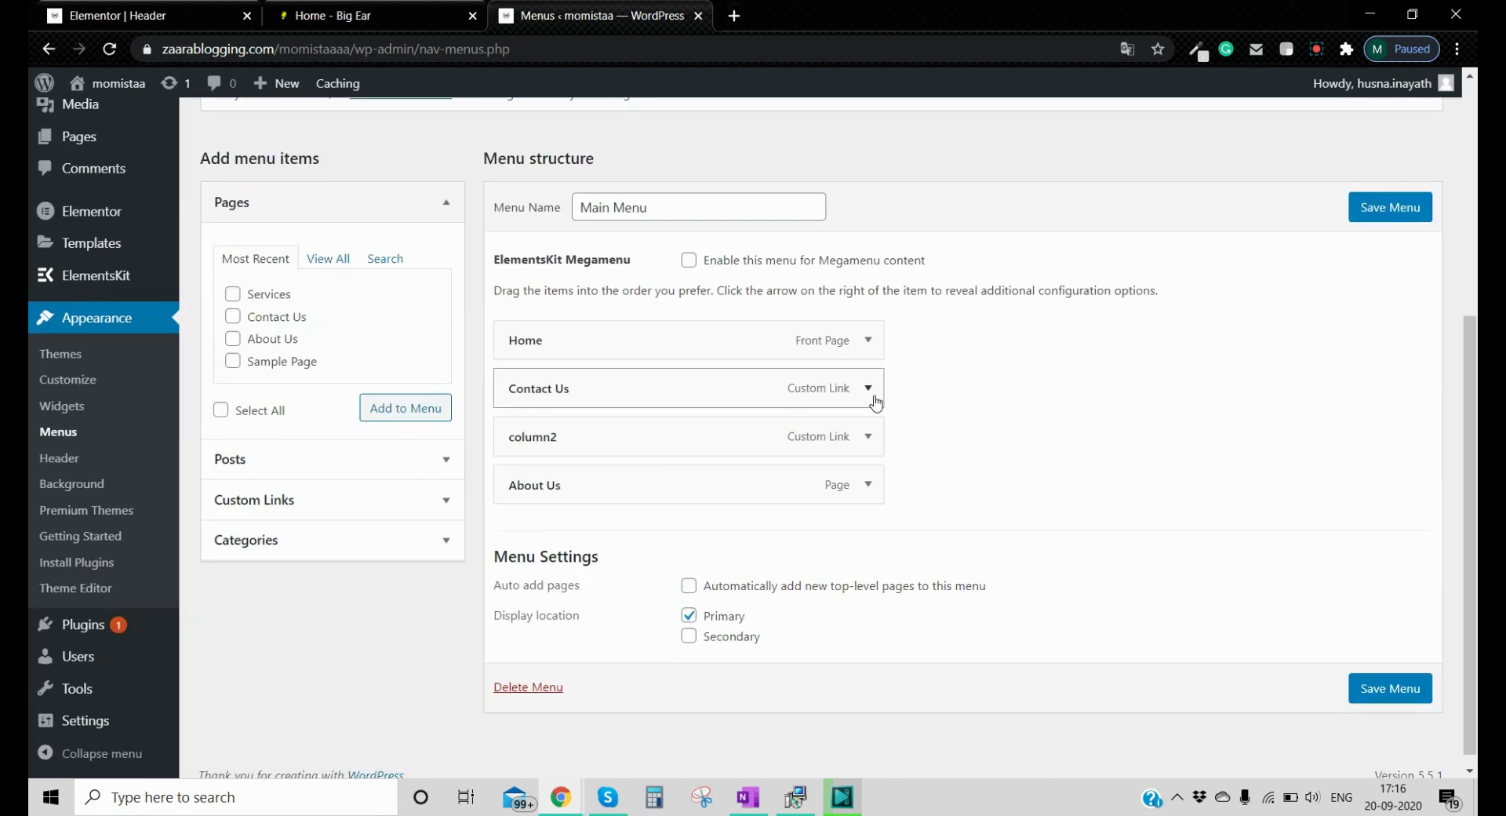
{"action": "left_click", "coordinate": [867, 436]}
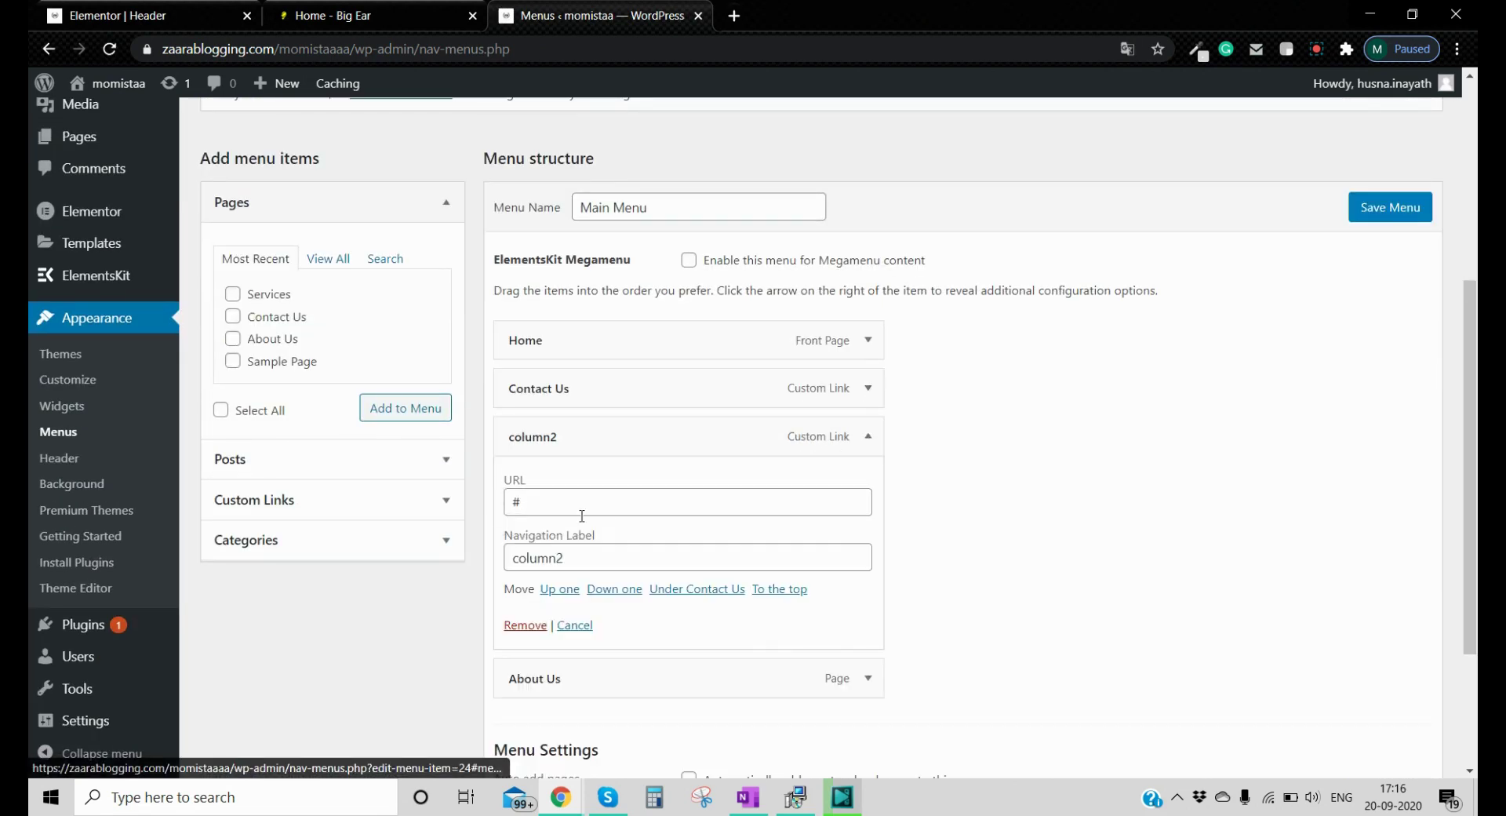
{"action": "double_click", "coordinate": [564, 559]}
{"action": "left_click", "coordinate": [563, 559]}
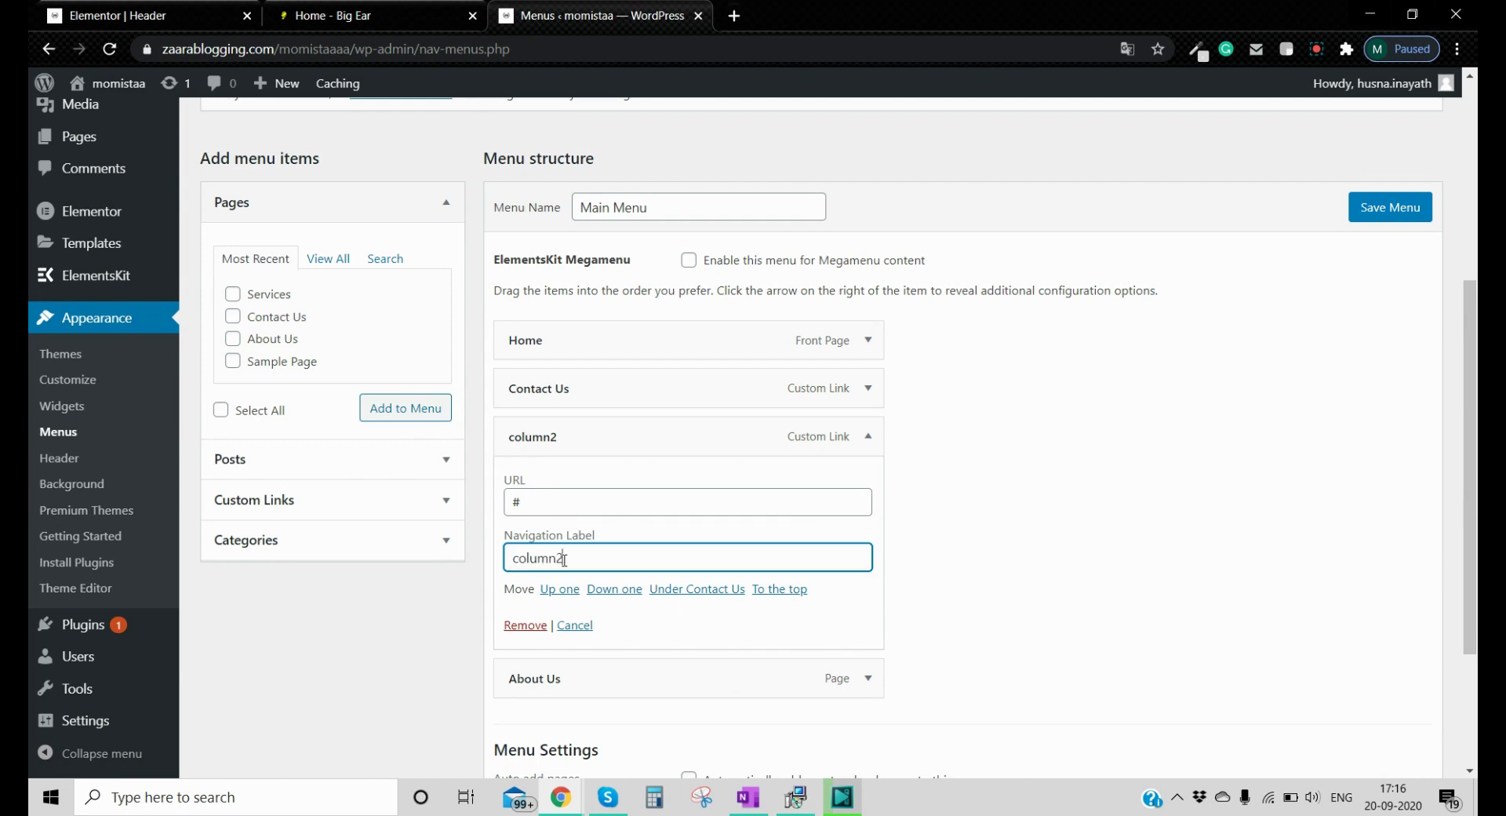
{"action": "double_click", "coordinate": [564, 560]}
{"action": "type", "text": "Services"}
{"action": "left_click", "coordinate": [869, 437]}
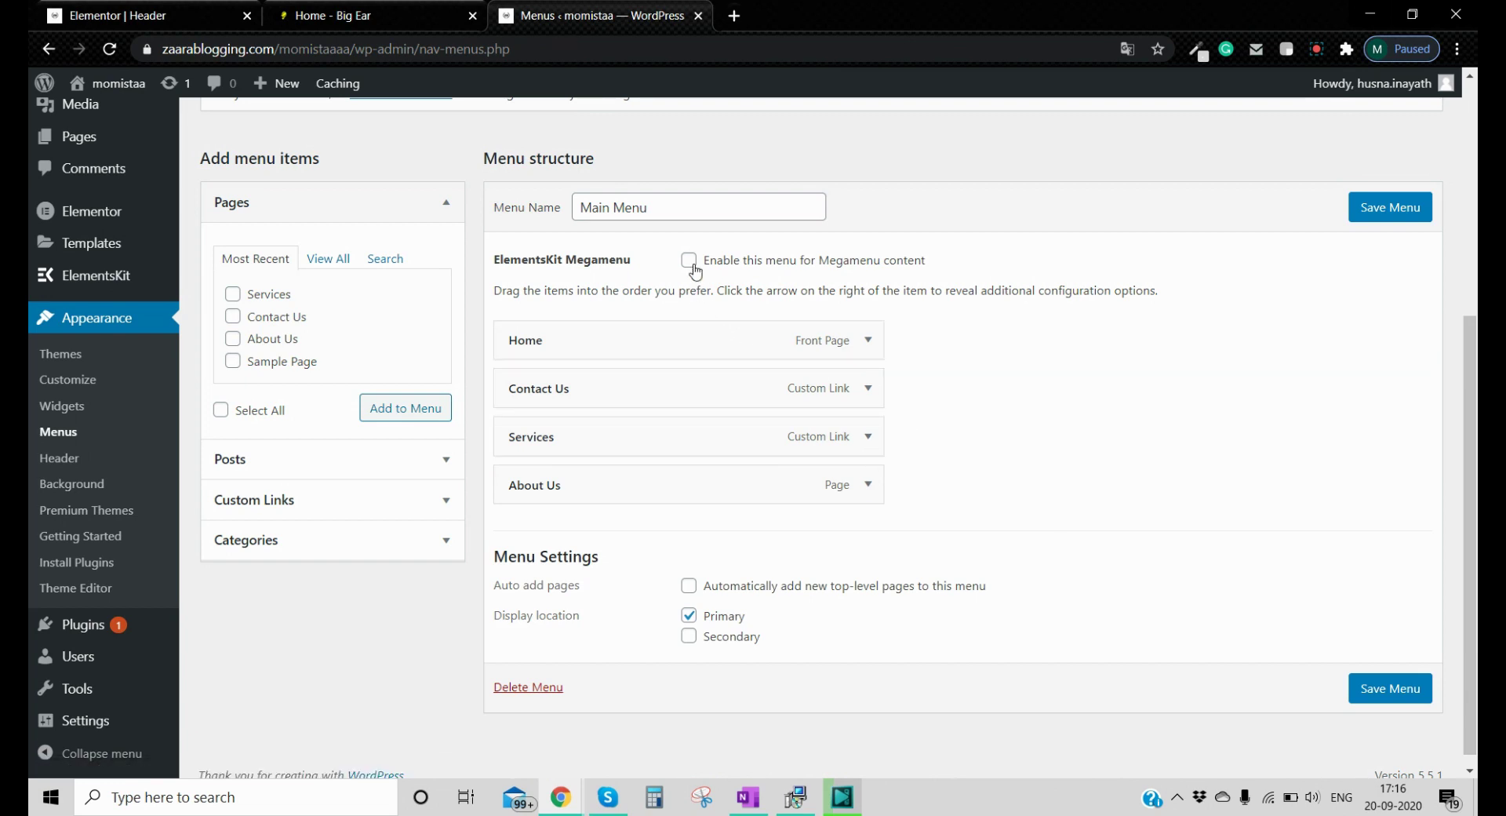
- Enable Main Menu for ElementsKit Megamenu content
{"action": "left_click_drag", "start_coordinate": [568, 263], "coordinate": [937, 263]}
{"action": "left_click", "coordinate": [768, 272]}
{"action": "left_click", "coordinate": [690, 263]}
{"action": "mouse_move", "coordinate": [675, 346]}
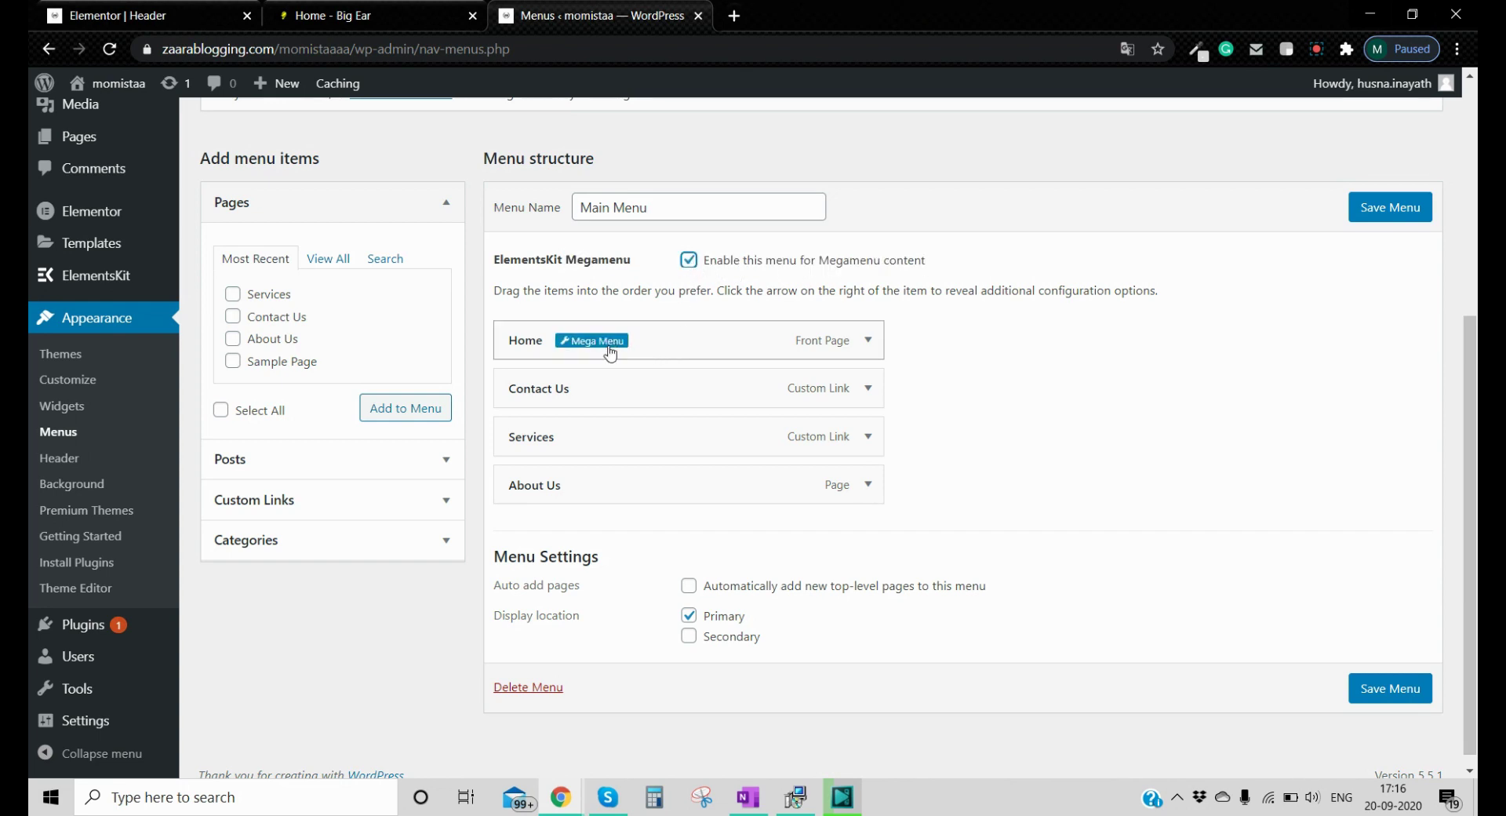
{"action": "left_click", "coordinate": [689, 259]}
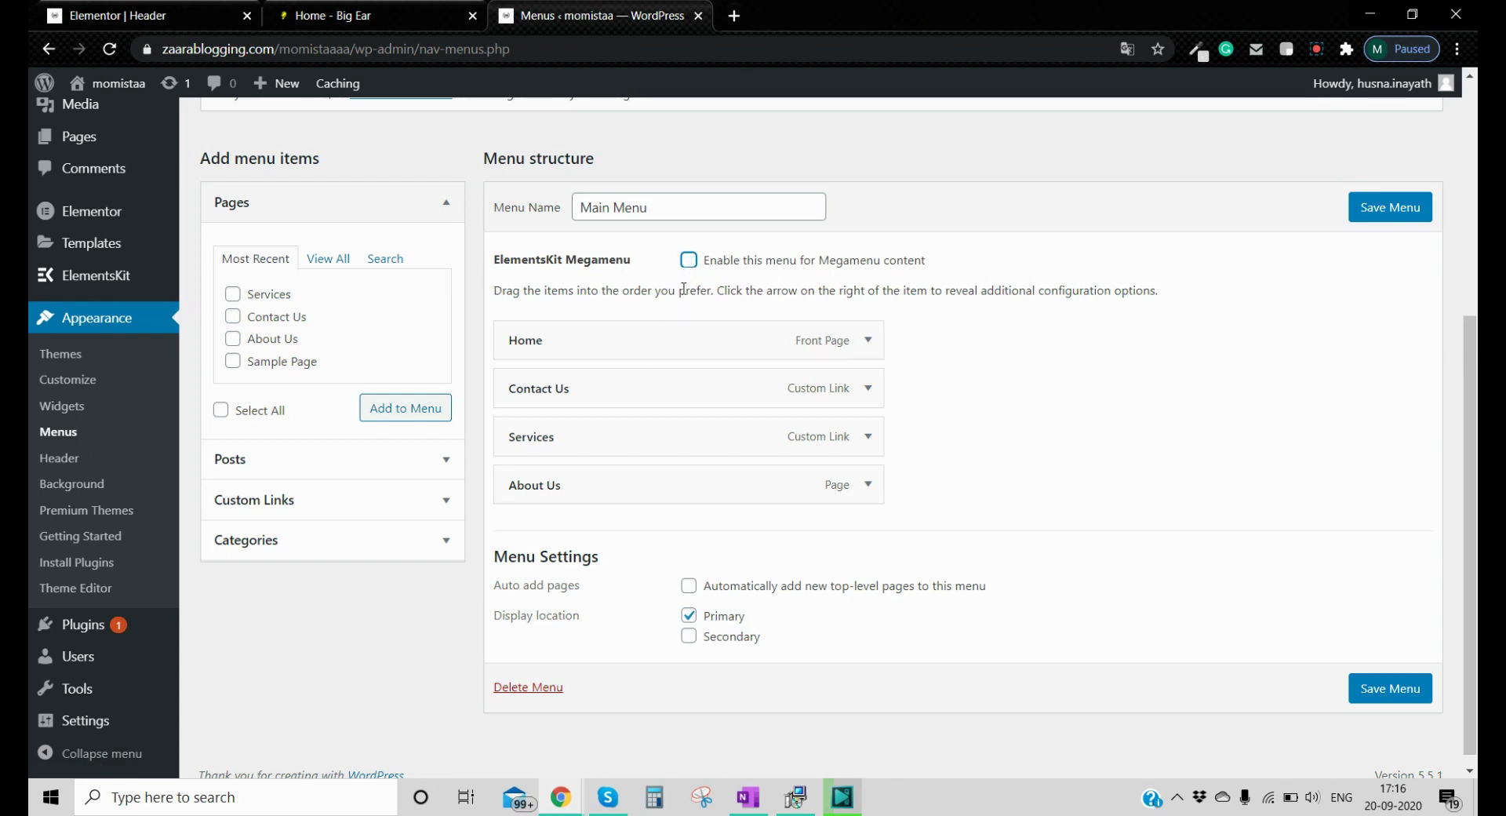
{"action": "mouse_move", "coordinate": [572, 346]}
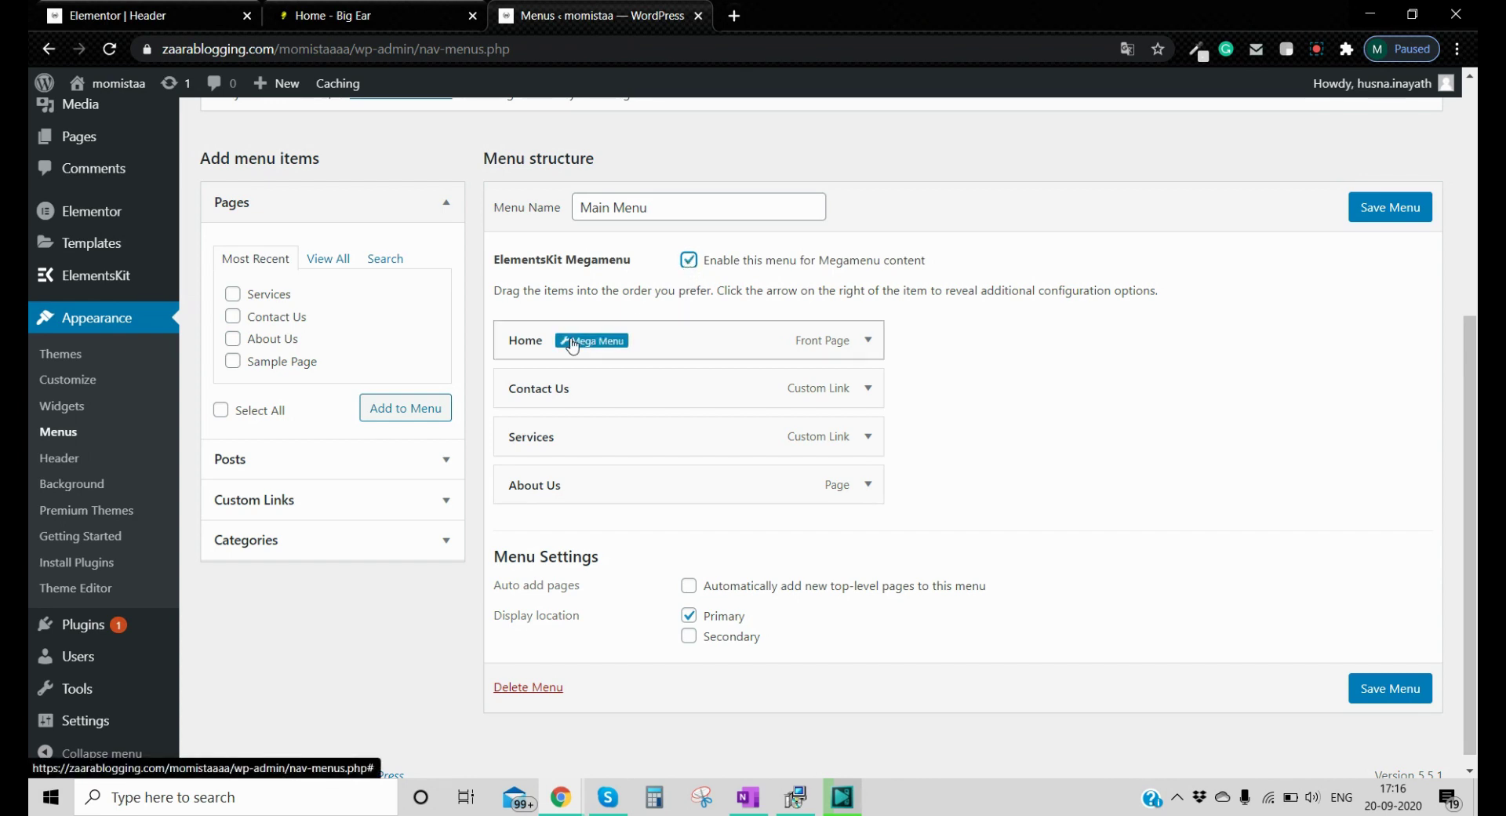
{"action": "mouse_move", "coordinate": [593, 389]}
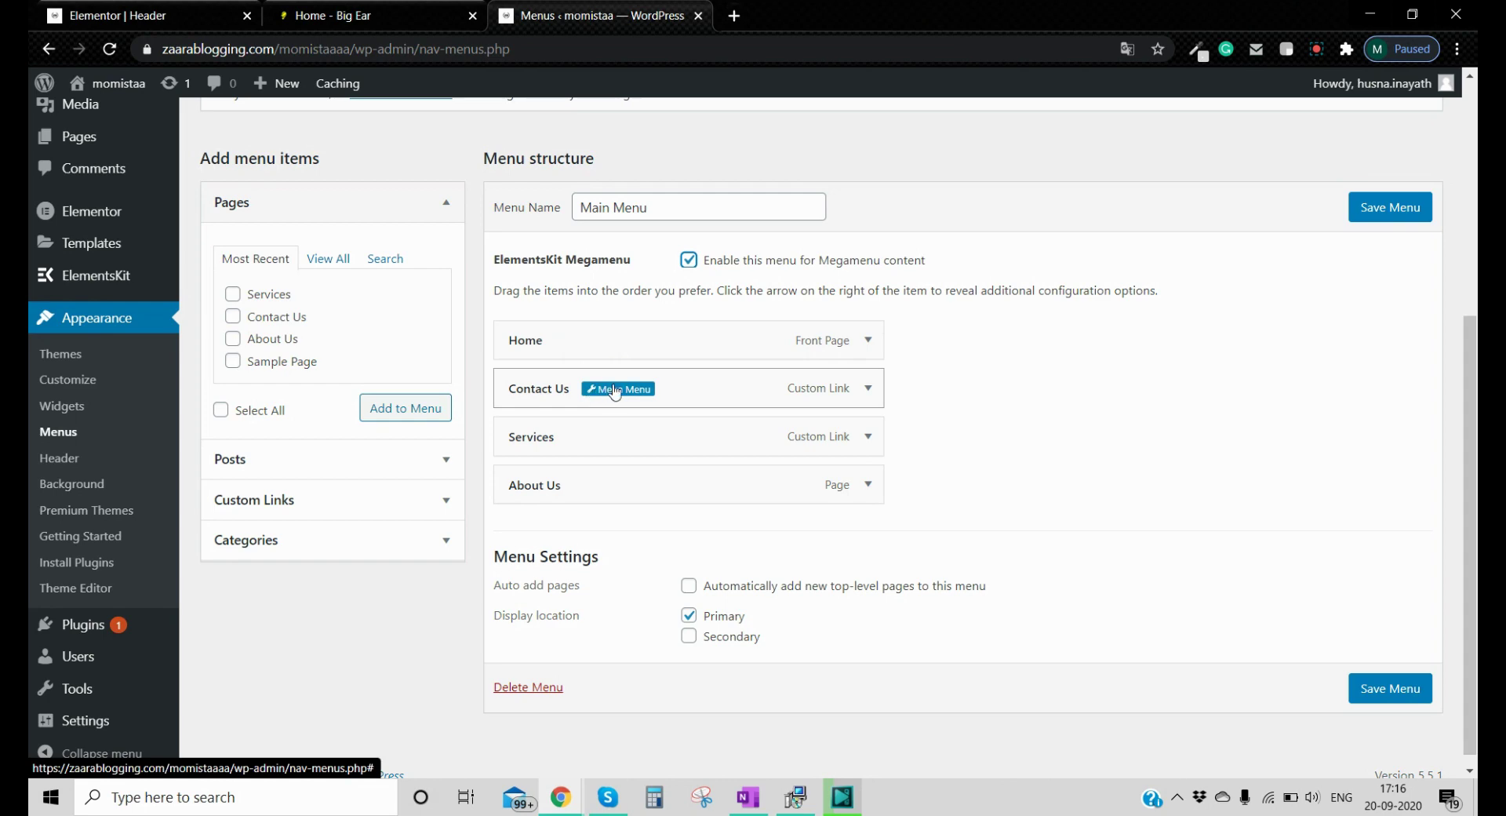
- Enable the megamenu for the Contact Us menu item and save its settings
{"action": "left_click", "coordinate": [614, 391]}
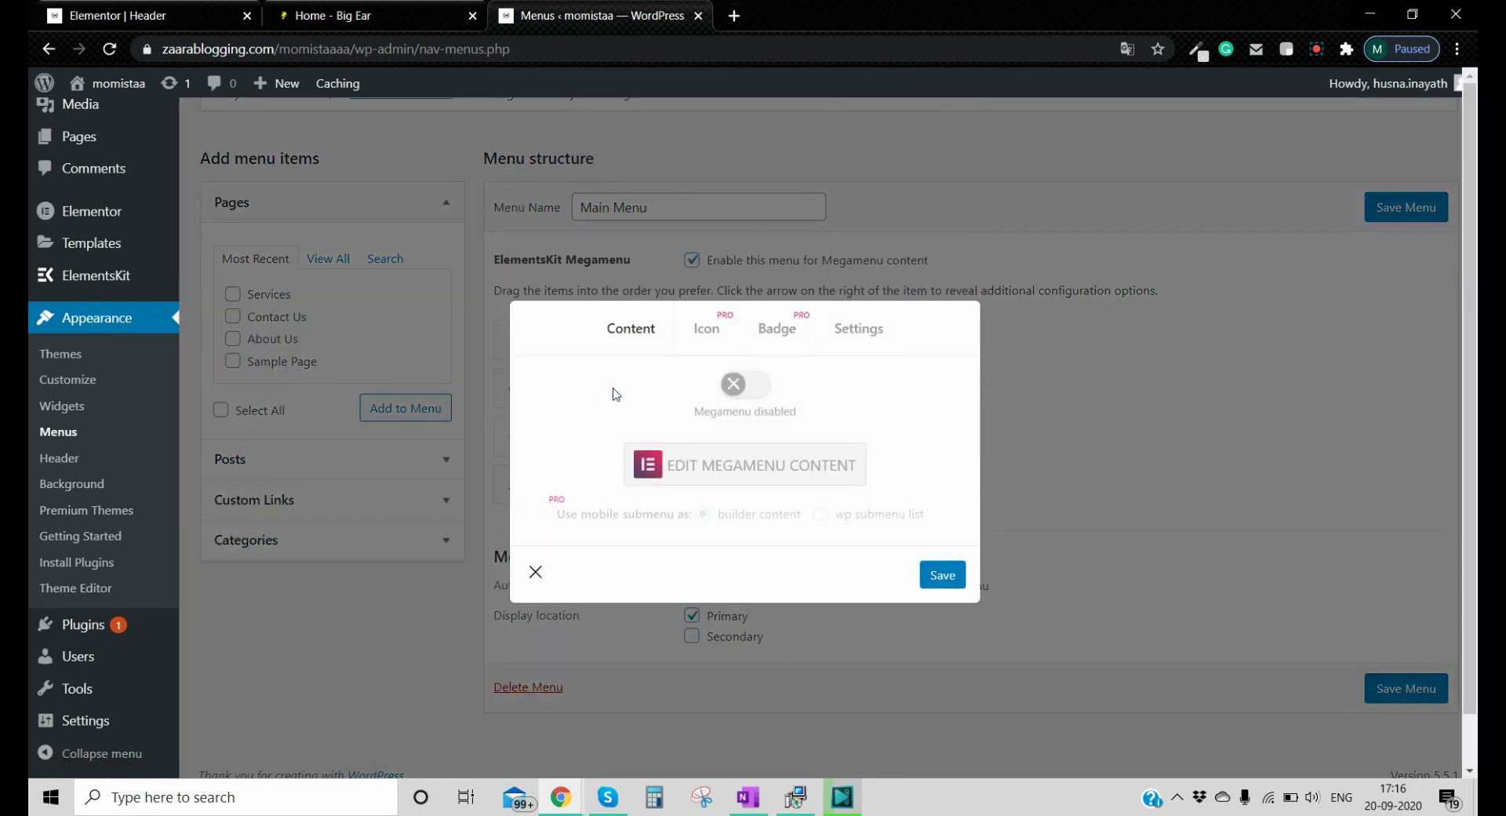
{"action": "left_click", "coordinate": [734, 386]}
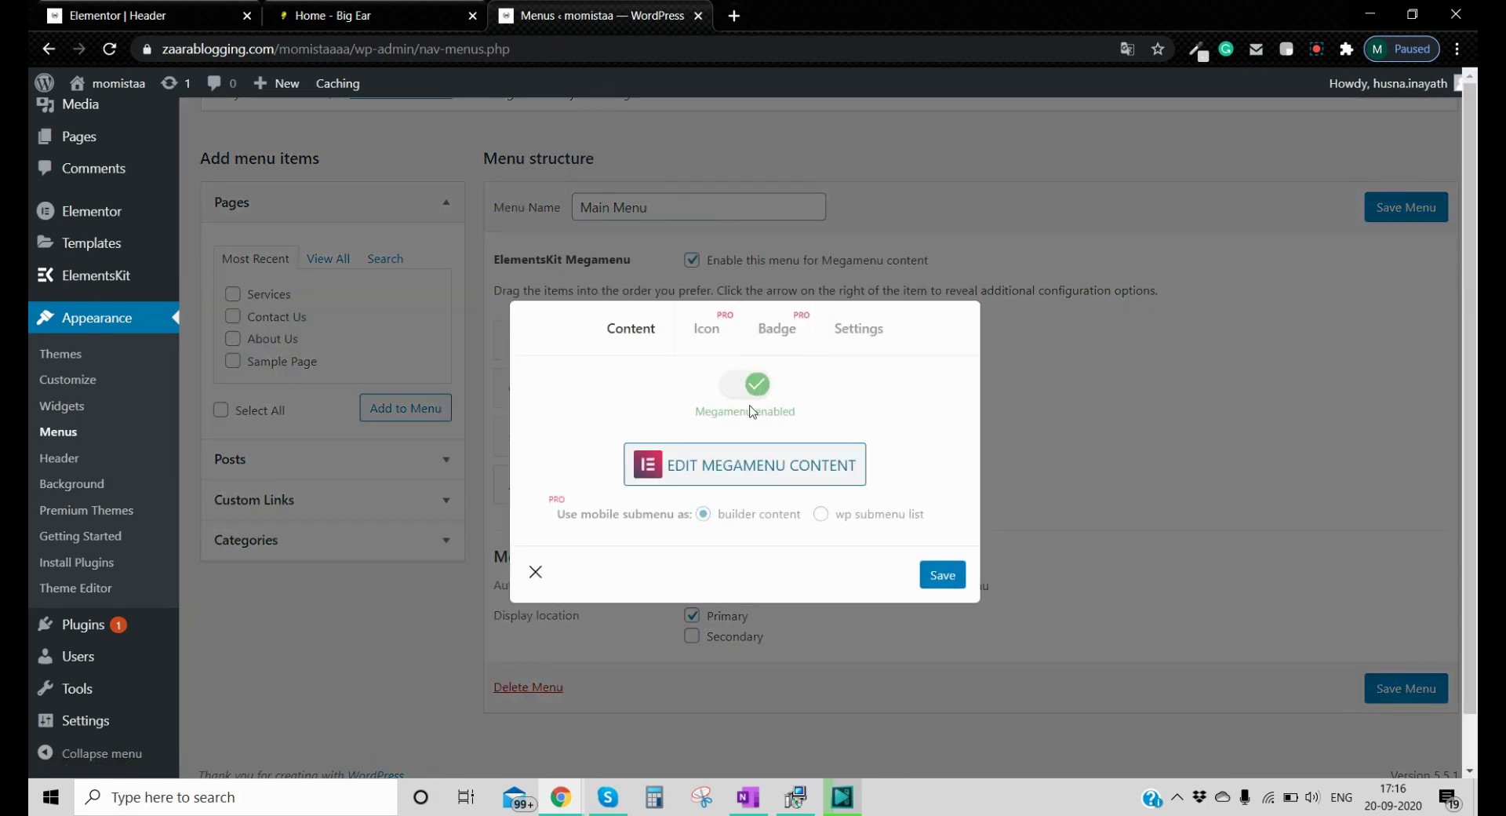
{"action": "left_click", "coordinate": [935, 580]}
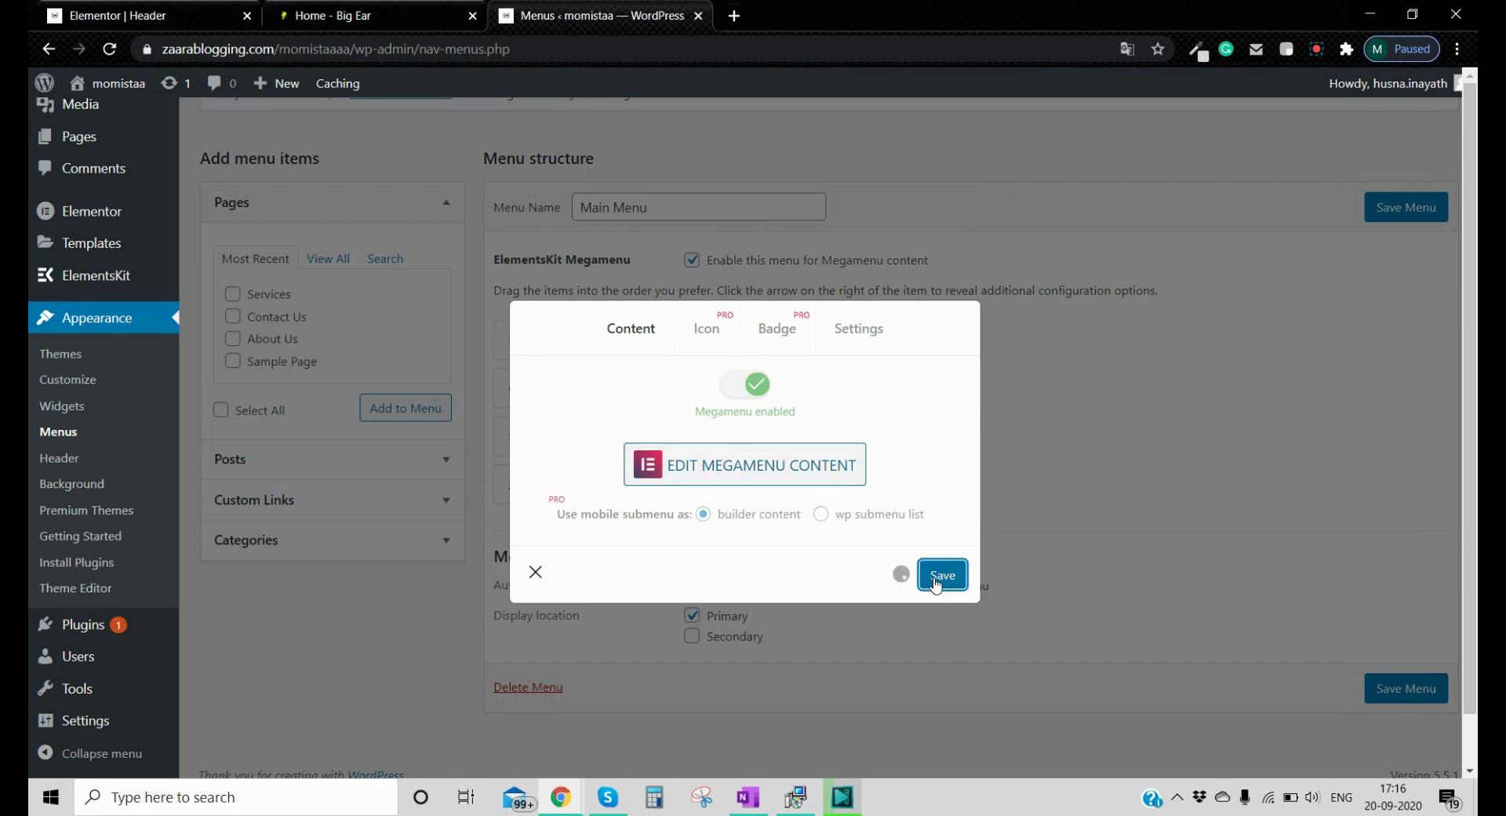
- Open the Contact Us megamenu content for editing and delete the old section with the tea heading and coffee image
{"action": "left_click", "coordinate": [735, 469]}
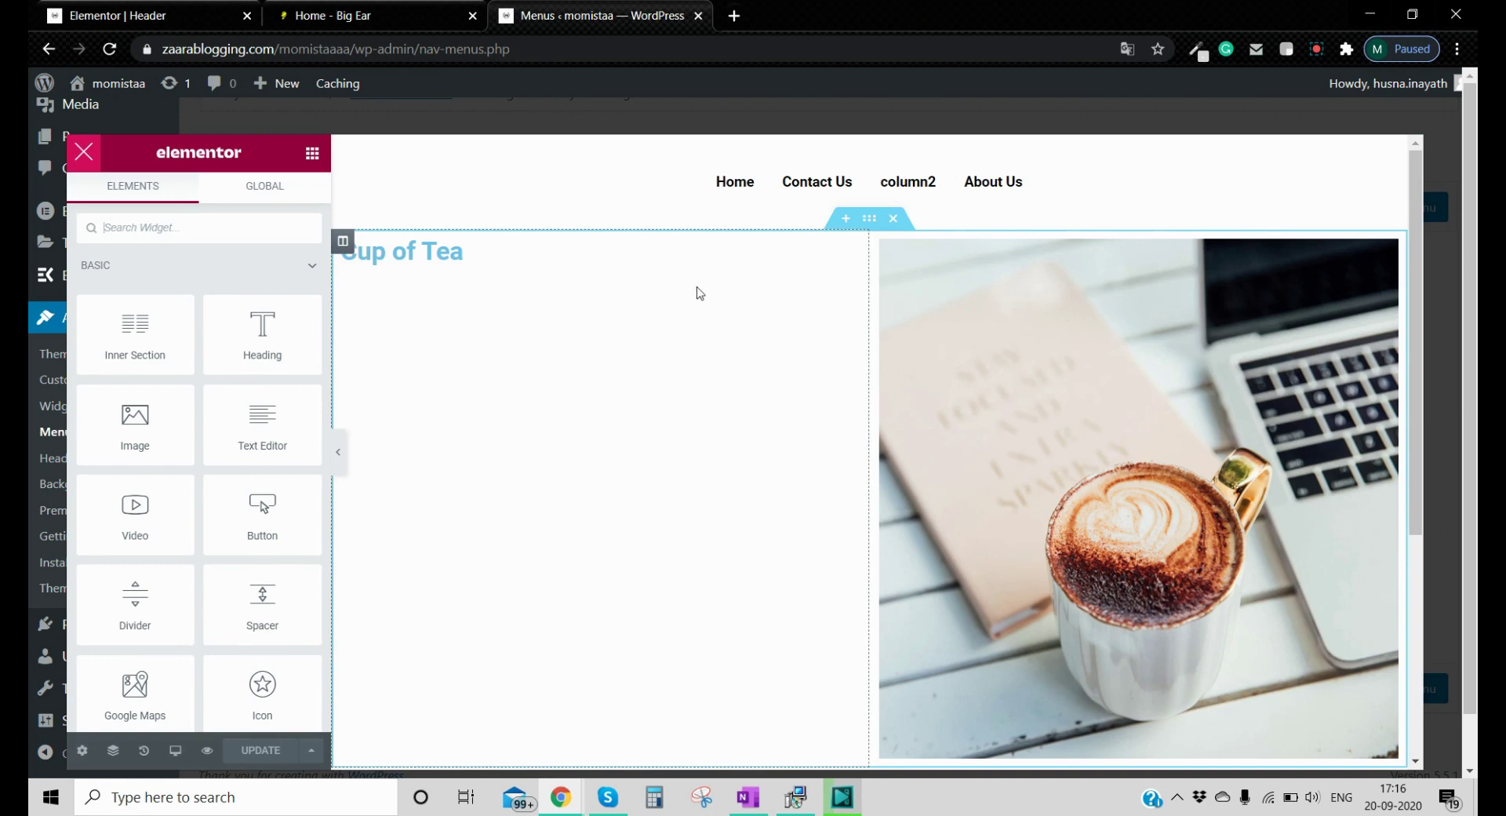
{"action": "left_click", "coordinate": [893, 220]}
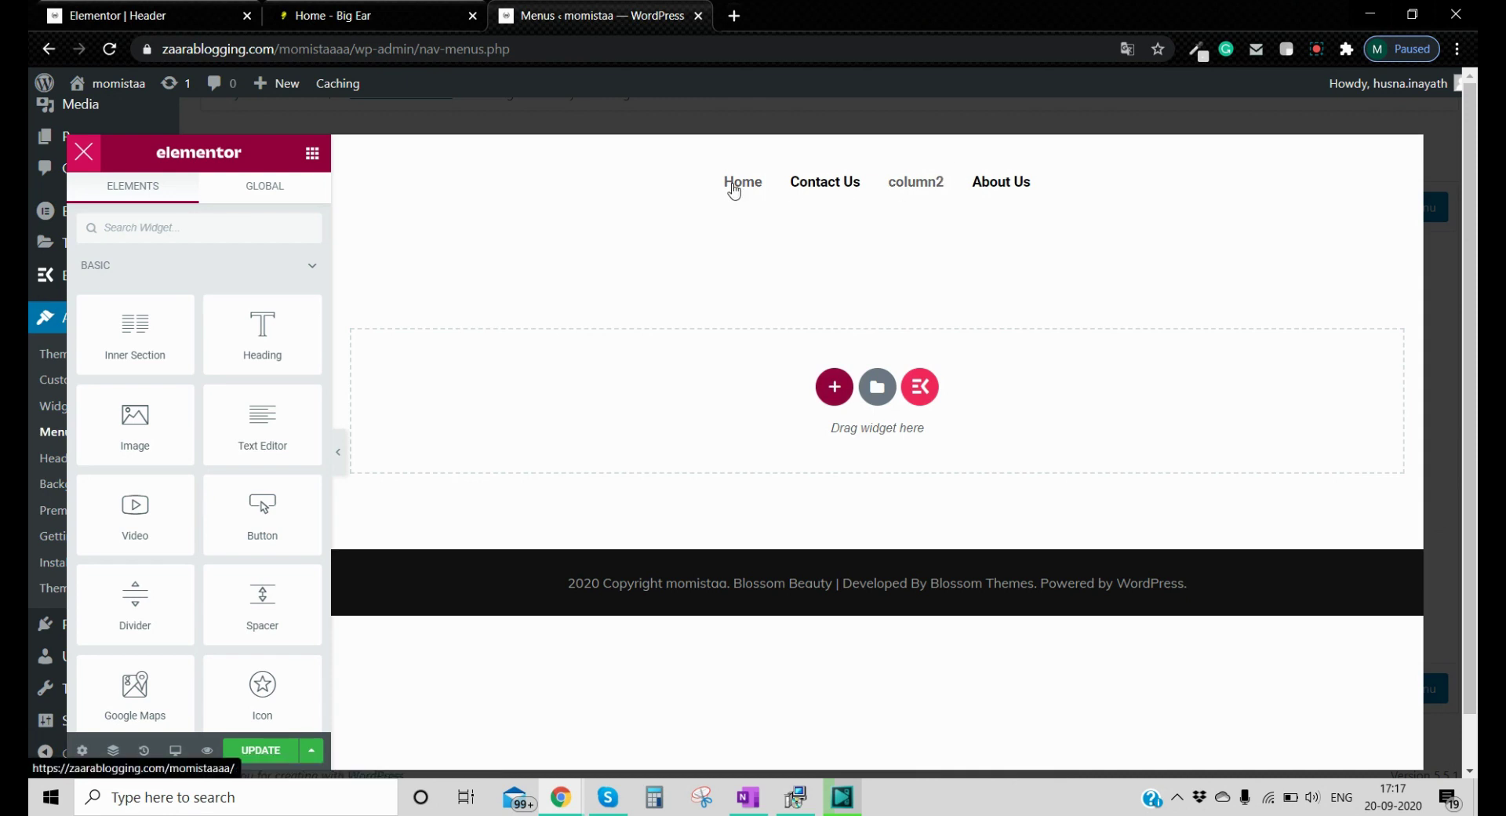
{"action": "left_click", "coordinate": [833, 388]}
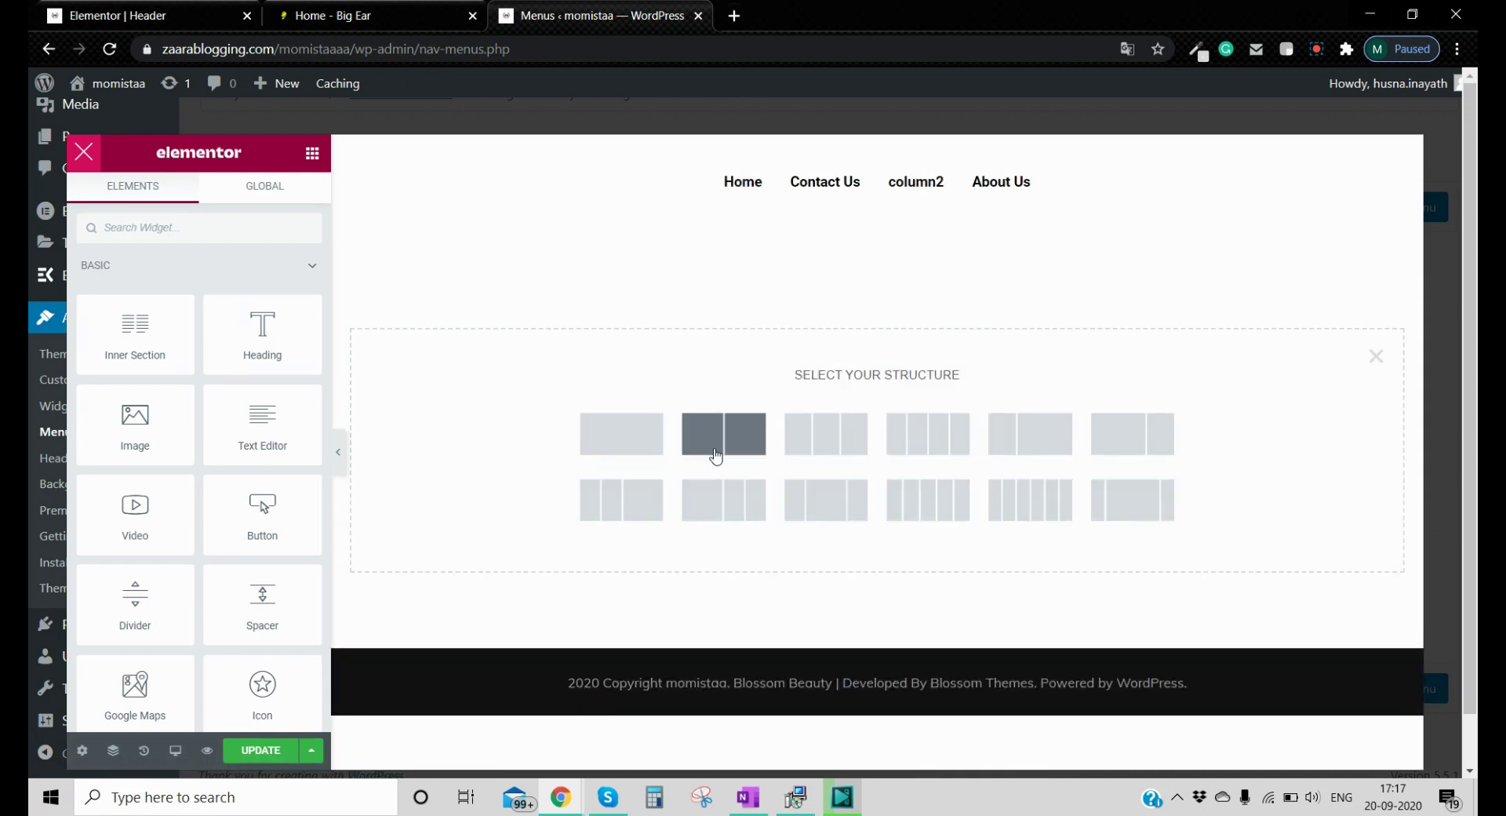
{"action": "left_click", "coordinate": [610, 452]}
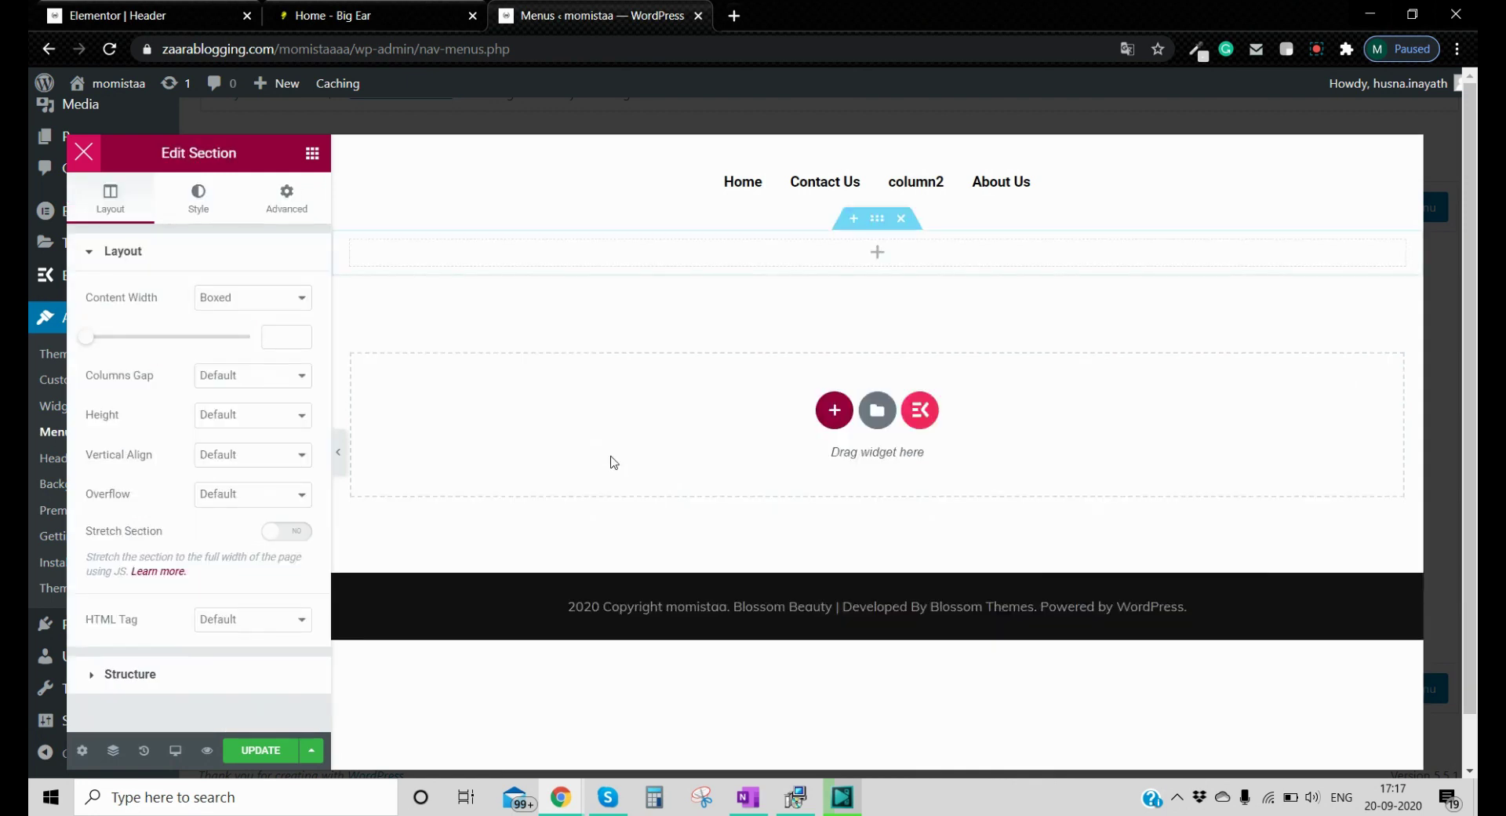
{"action": "left_click", "coordinate": [853, 263]}
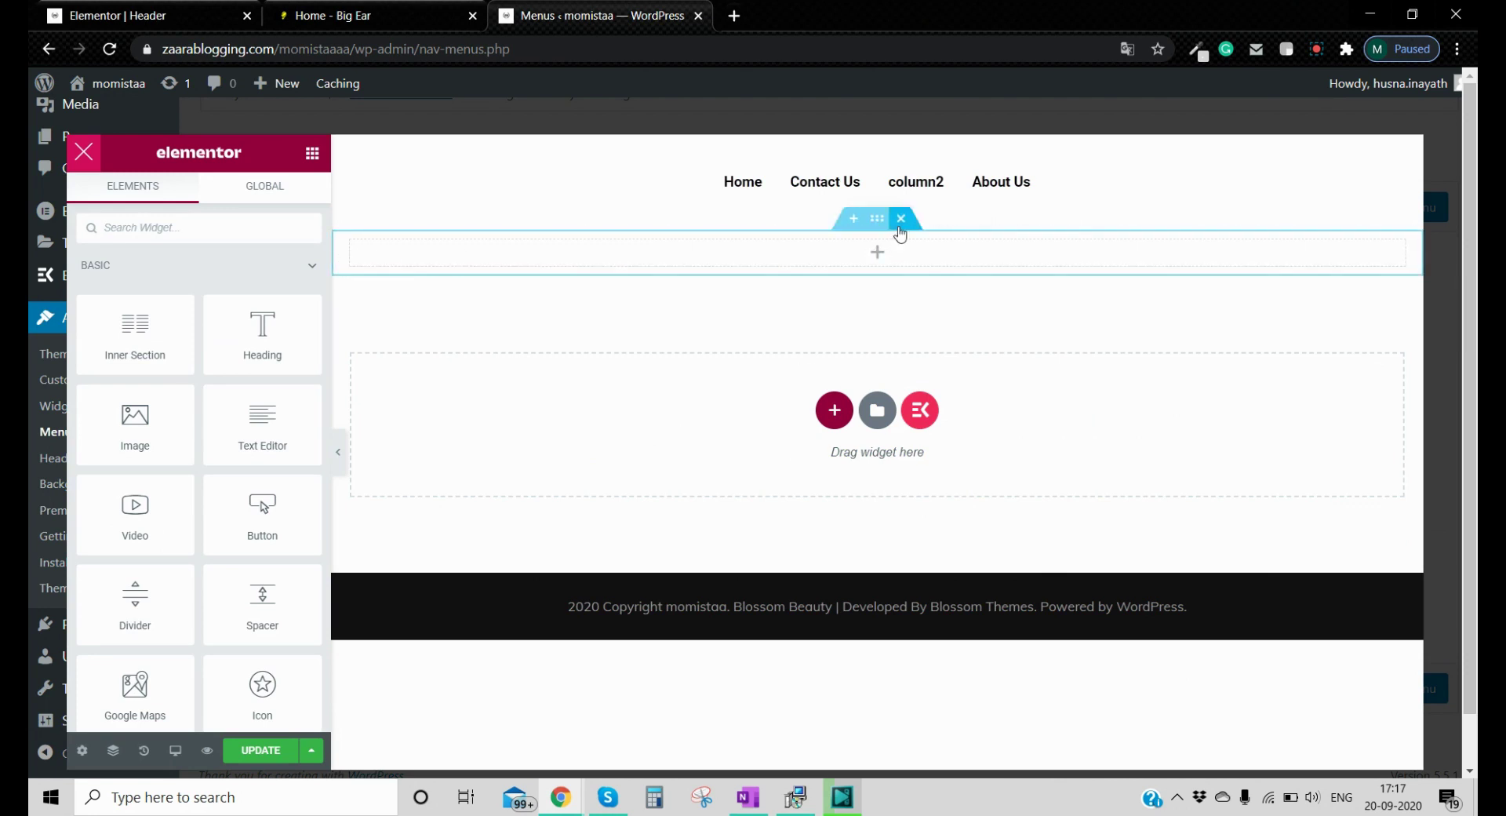
{"action": "left_click", "coordinate": [901, 218]}
- Add a section with two equal columns to the megamenu content and place a Heading widget in its first column
{"action": "left_click", "coordinate": [833, 385]}
{"action": "left_click", "coordinate": [728, 428]}
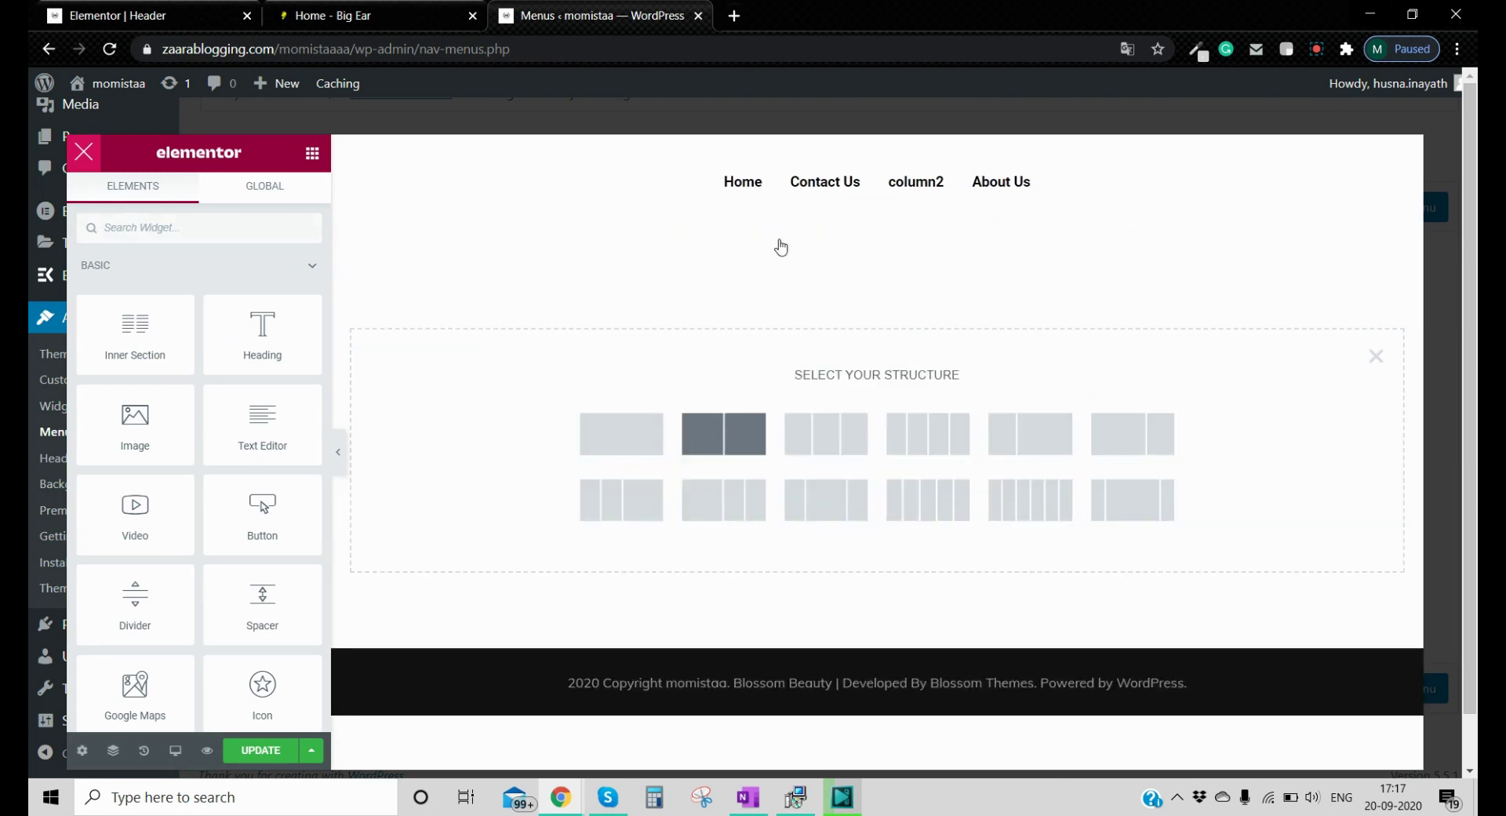
{"action": "left_click", "coordinate": [606, 252]}
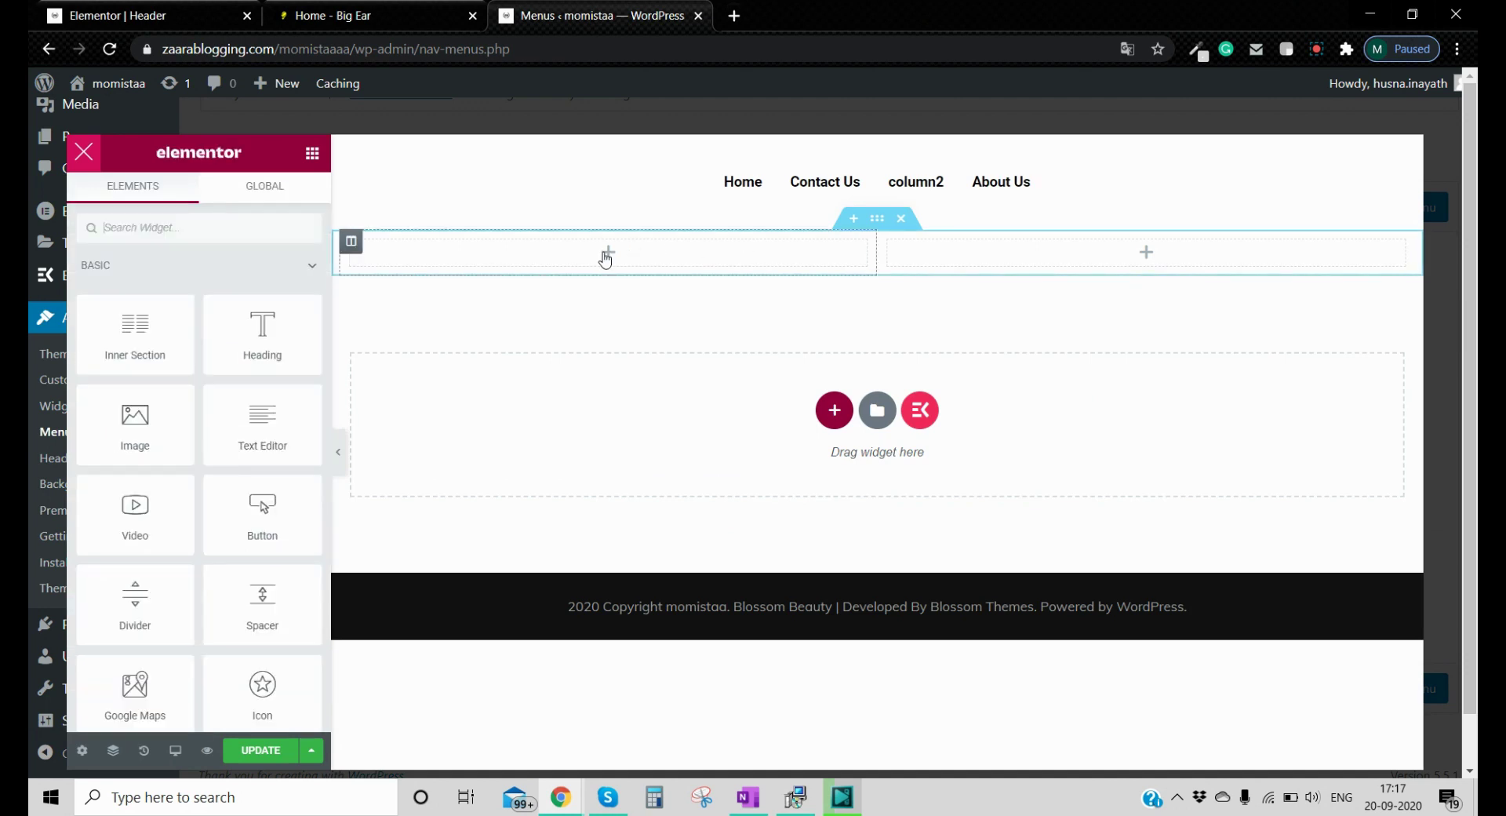
{"action": "left_click_drag", "start_coordinate": [205, 347], "coordinate": [484, 255]}
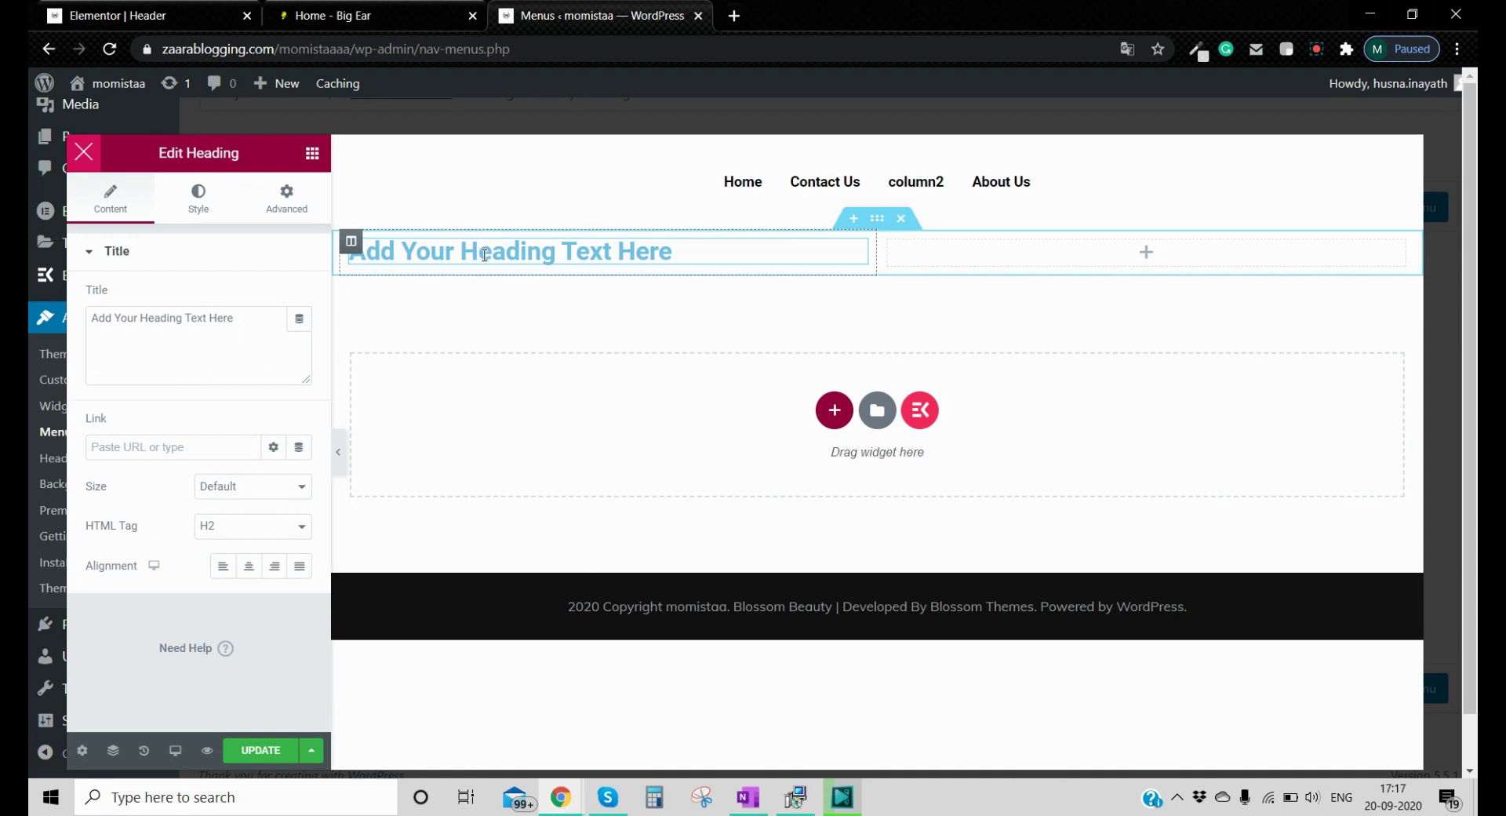
- Set the heading's title to "Tea cup" and centre its alignment
{"action": "left_click", "coordinate": [235, 329]}
{"action": "triple_click", "coordinate": [235, 328]}
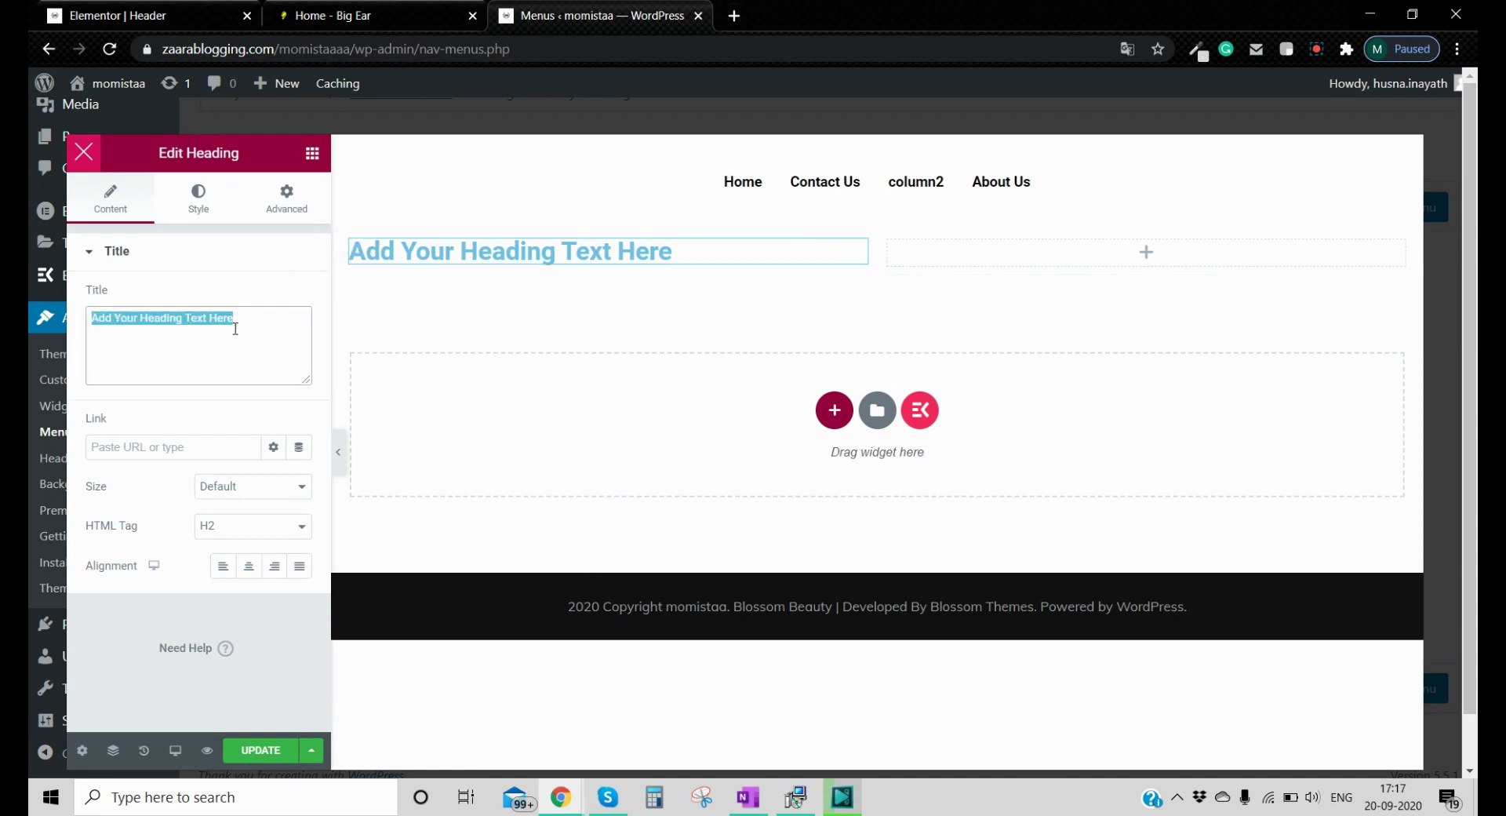
{"action": "type", "text": "Tea cup"}
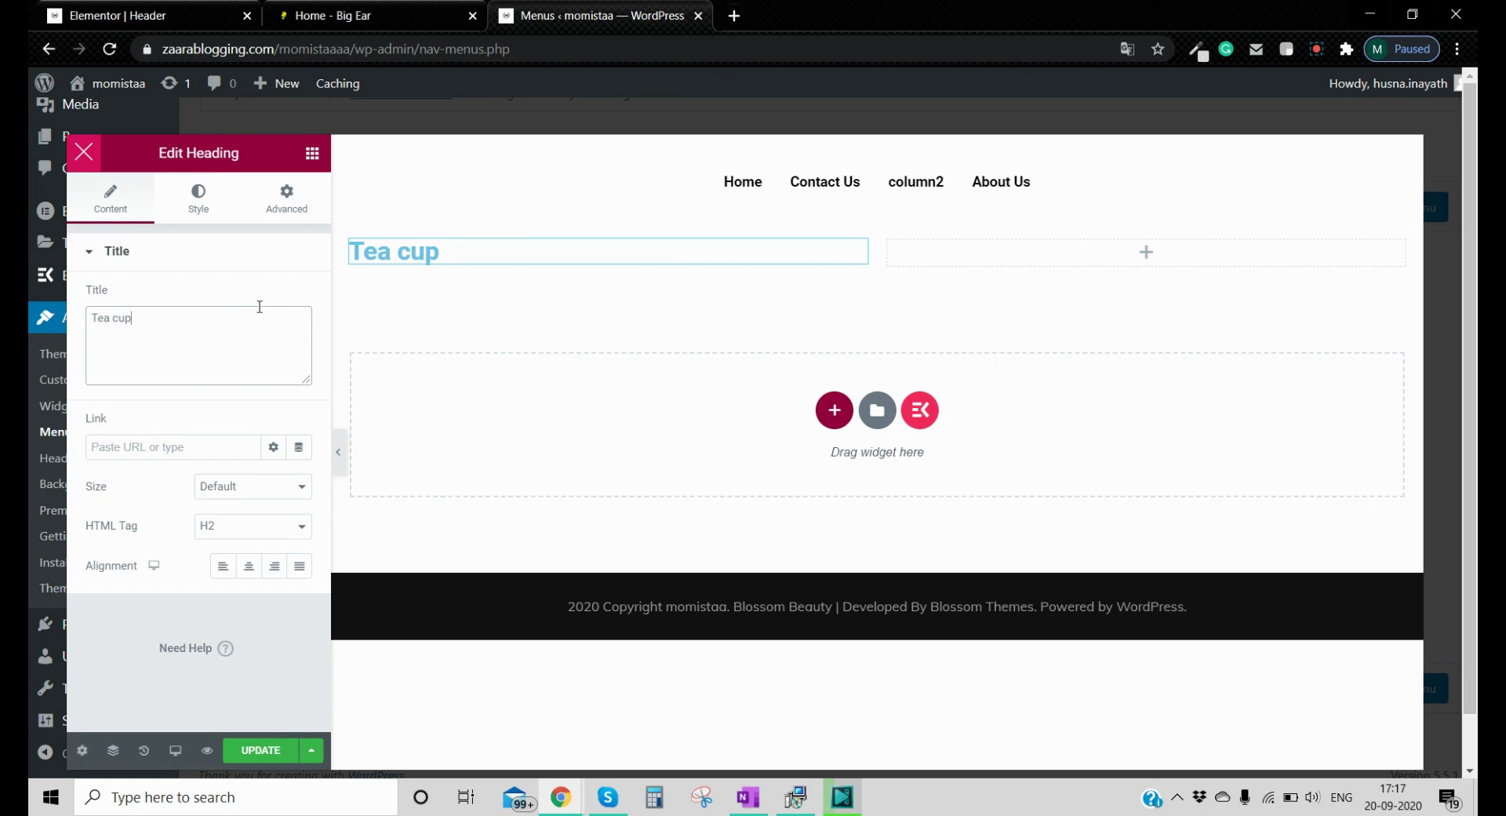
{"action": "left_click", "coordinate": [249, 566]}
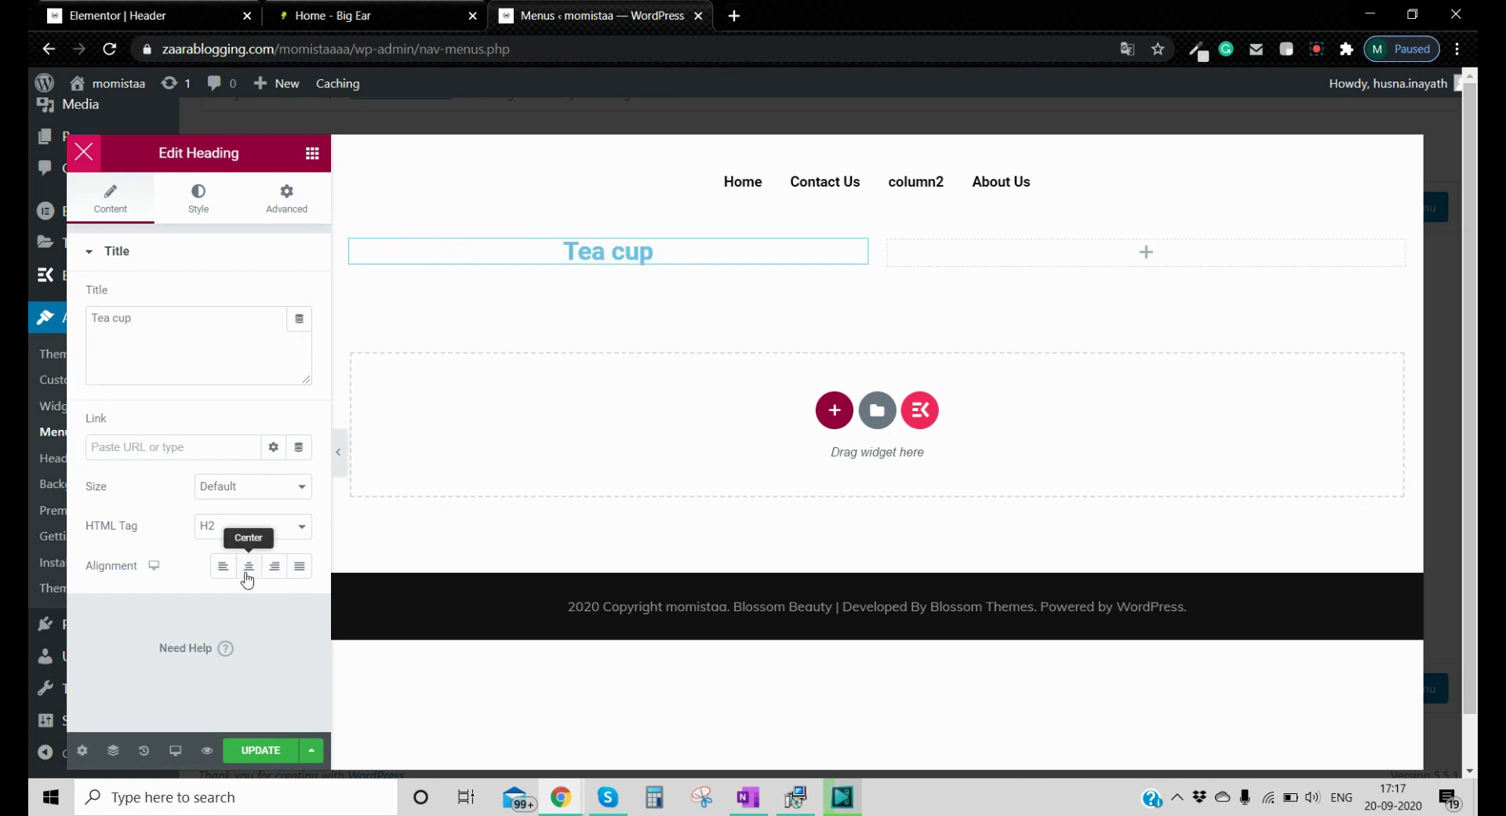
- Set the text color of the Tea cup heading to black (#000000)
{"action": "left_click", "coordinate": [202, 205]}
{"action": "scroll", "coordinate": [266, 339], "scroll_direction": "down", "scroll_amount": 1}
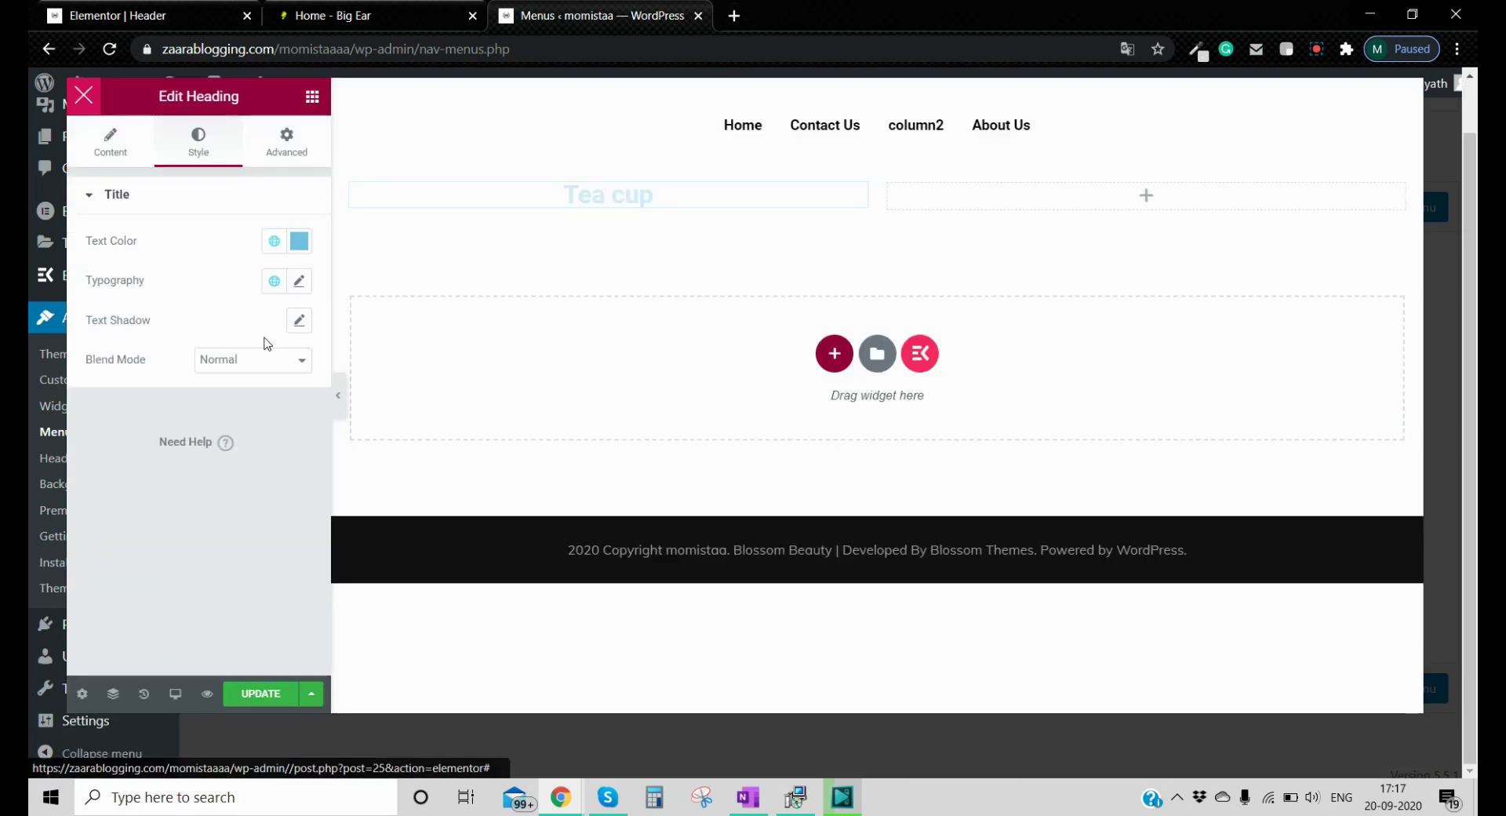
{"action": "left_click", "coordinate": [298, 241]}
{"action": "left_click_drag", "start_coordinate": [207, 435], "coordinate": [202, 472]}
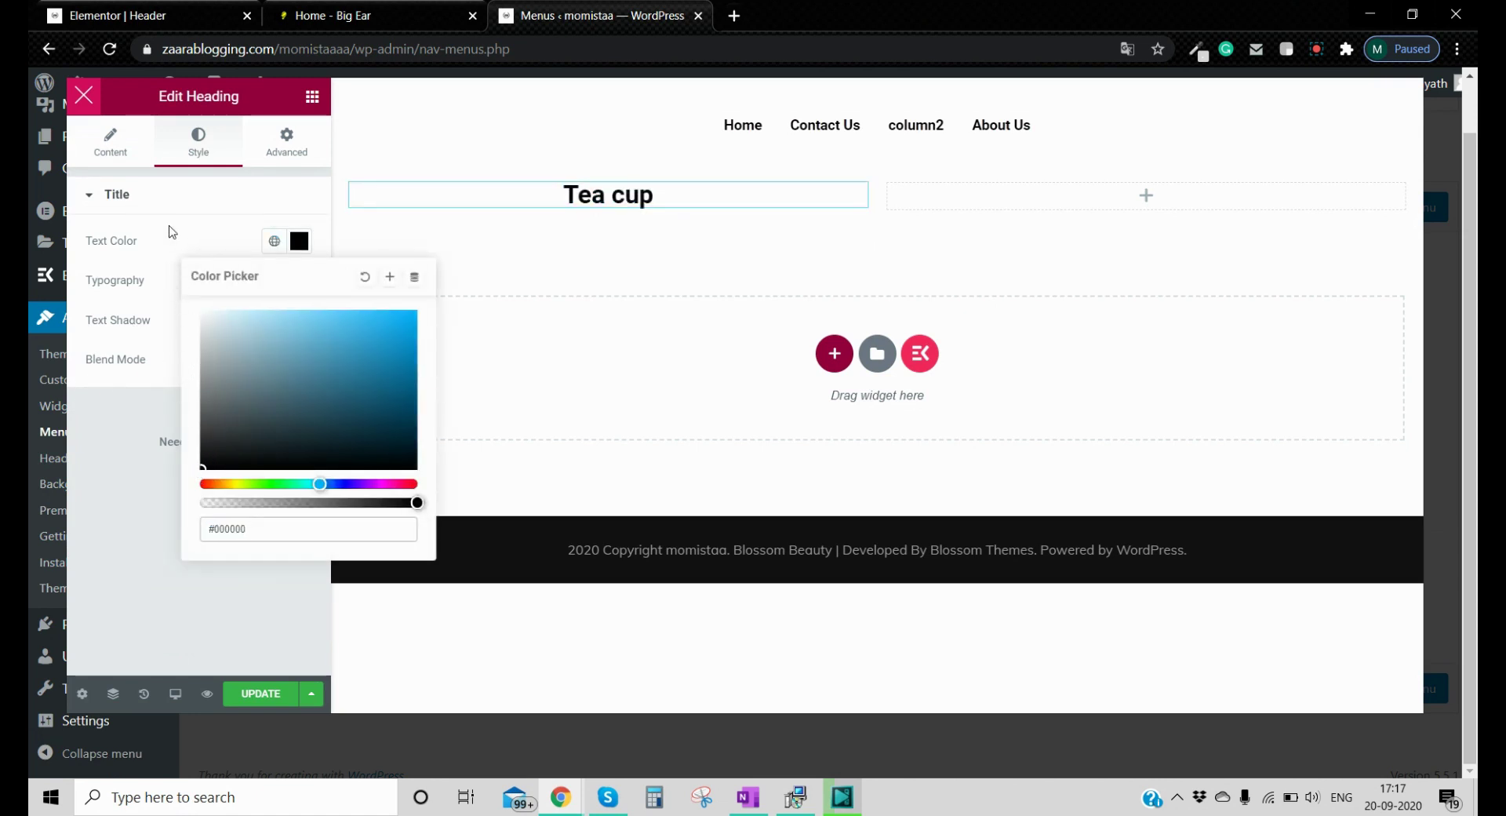
{"action": "left_click", "coordinate": [172, 194]}
{"action": "left_click", "coordinate": [229, 210]}
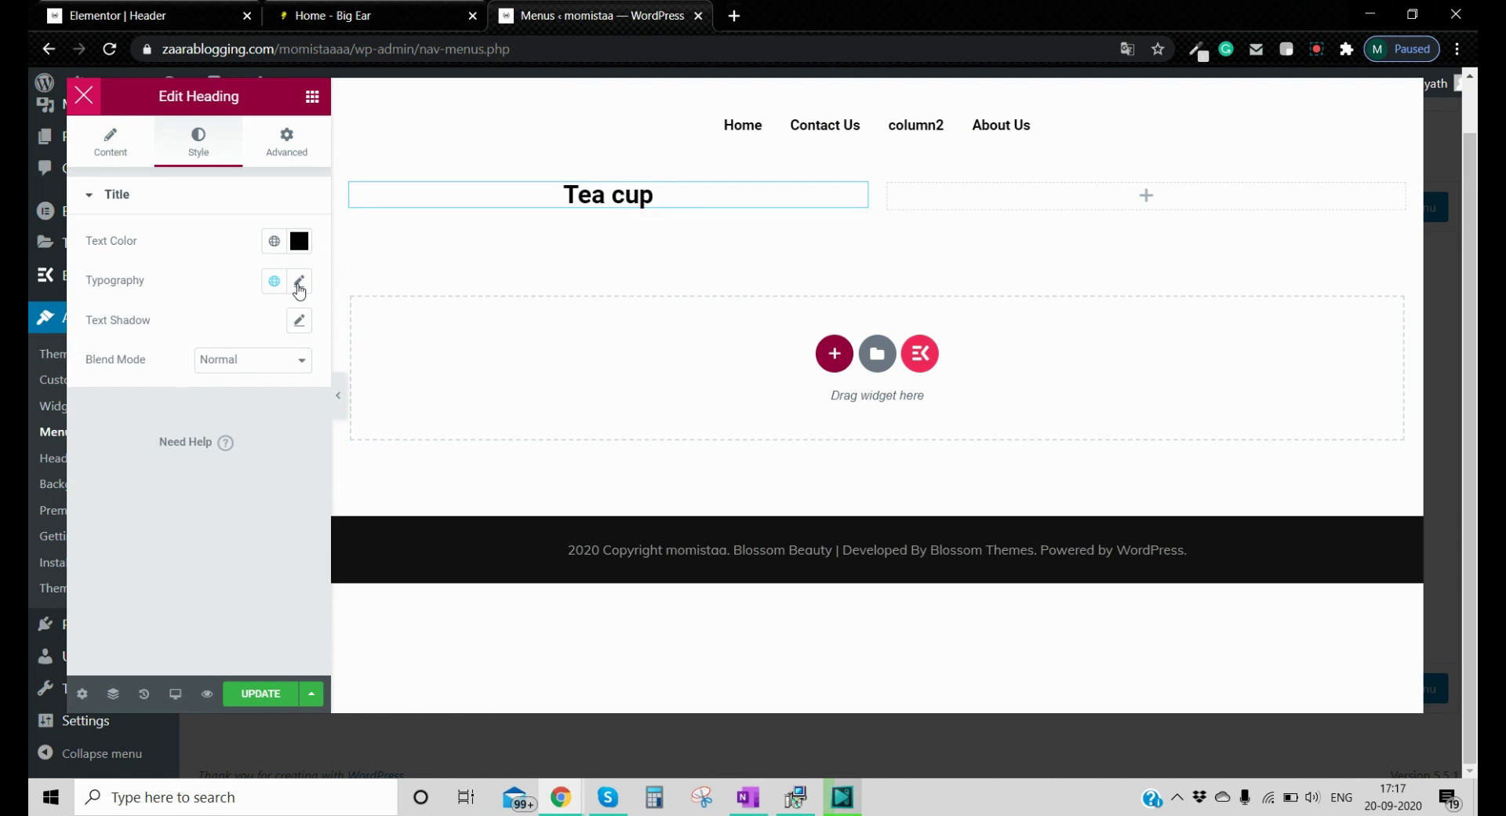
{"action": "left_click", "coordinate": [299, 280]}
{"action": "left_click", "coordinate": [244, 377]}
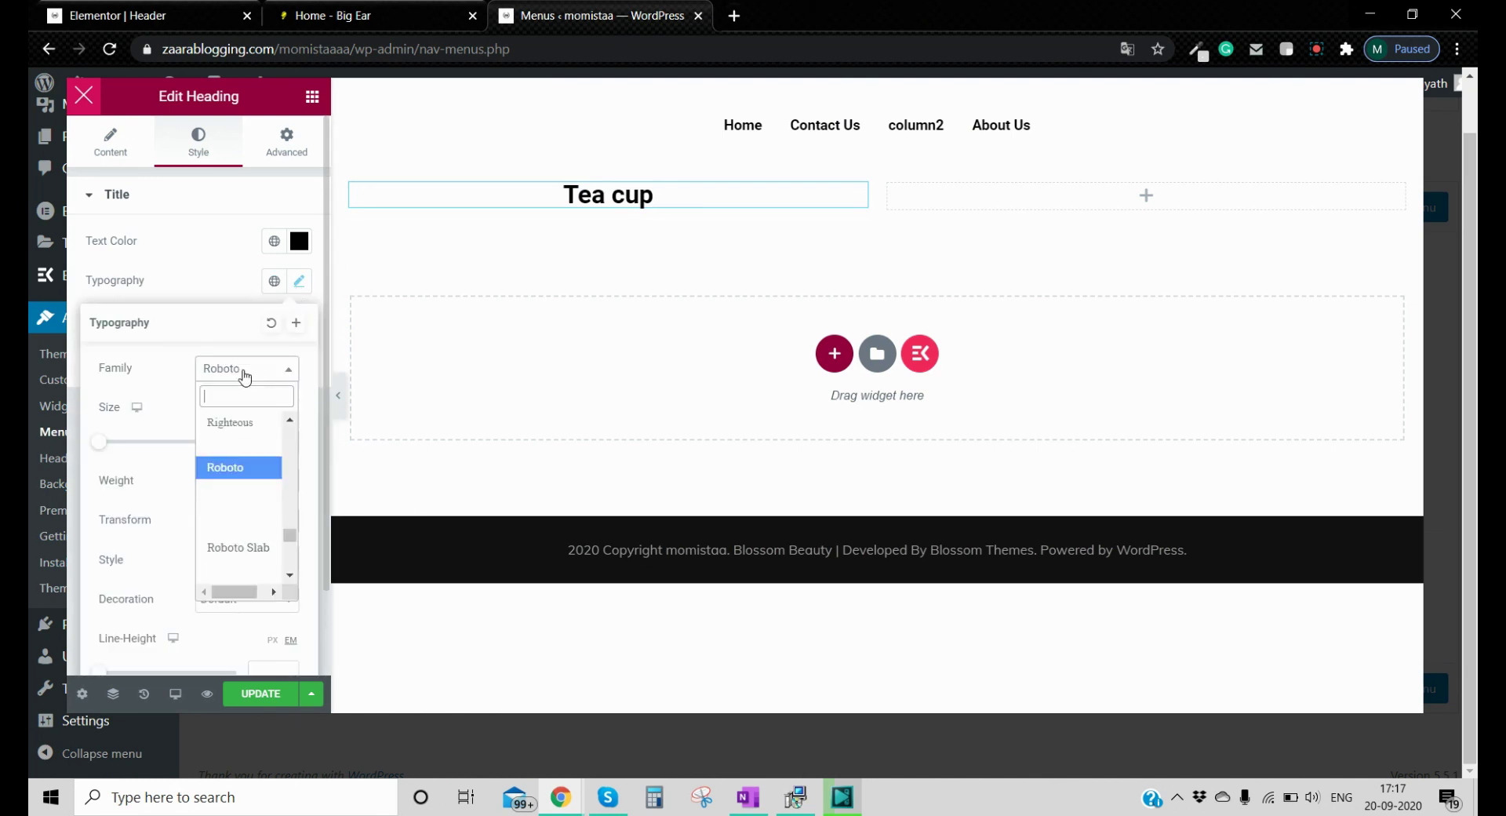
{"action": "left_click", "coordinate": [222, 294]}
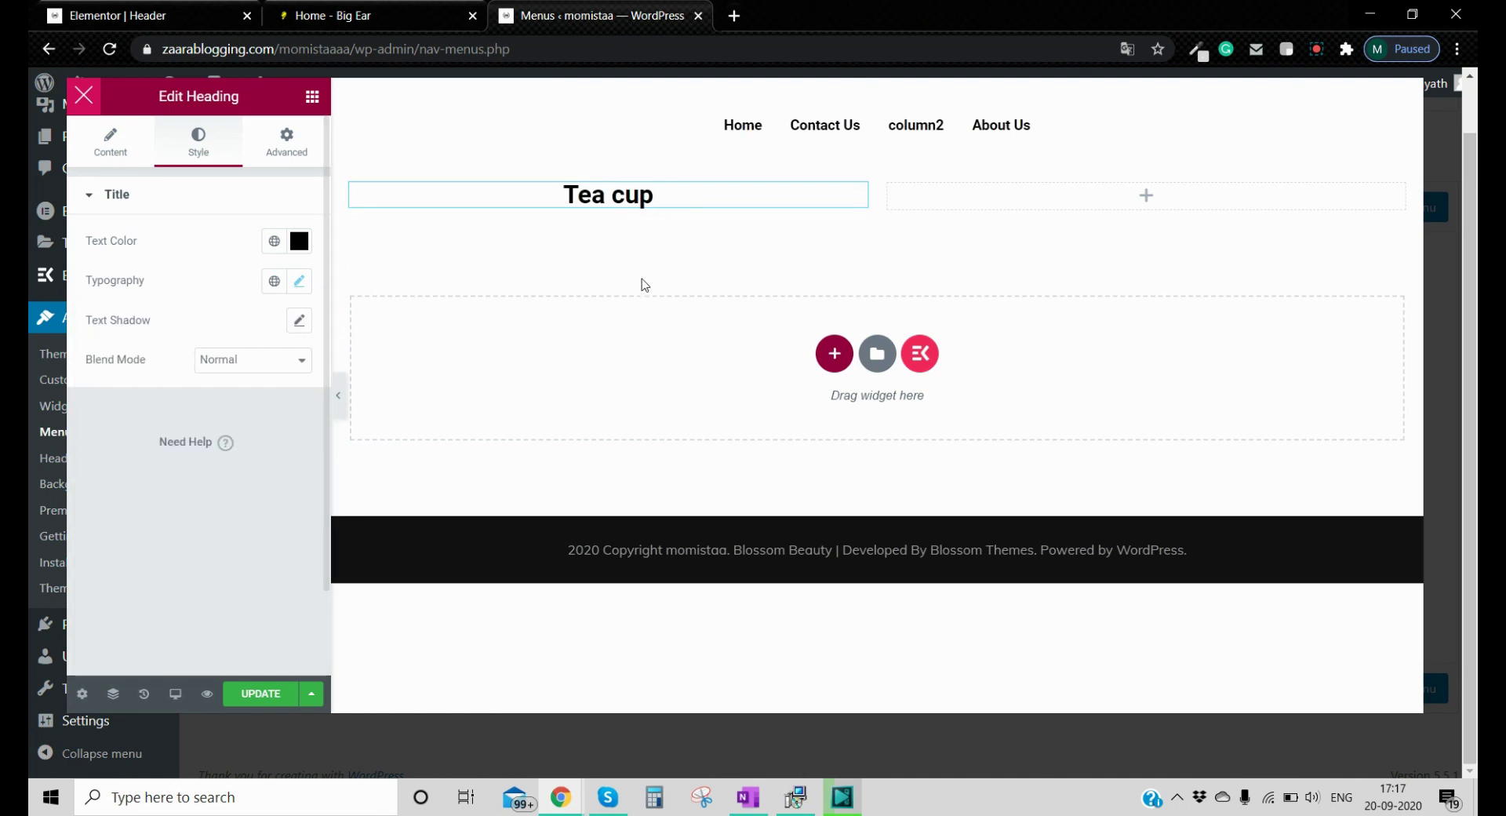
- Place an Image widget in the empty second column of the megamenu section
{"action": "left_click", "coordinate": [913, 202]}
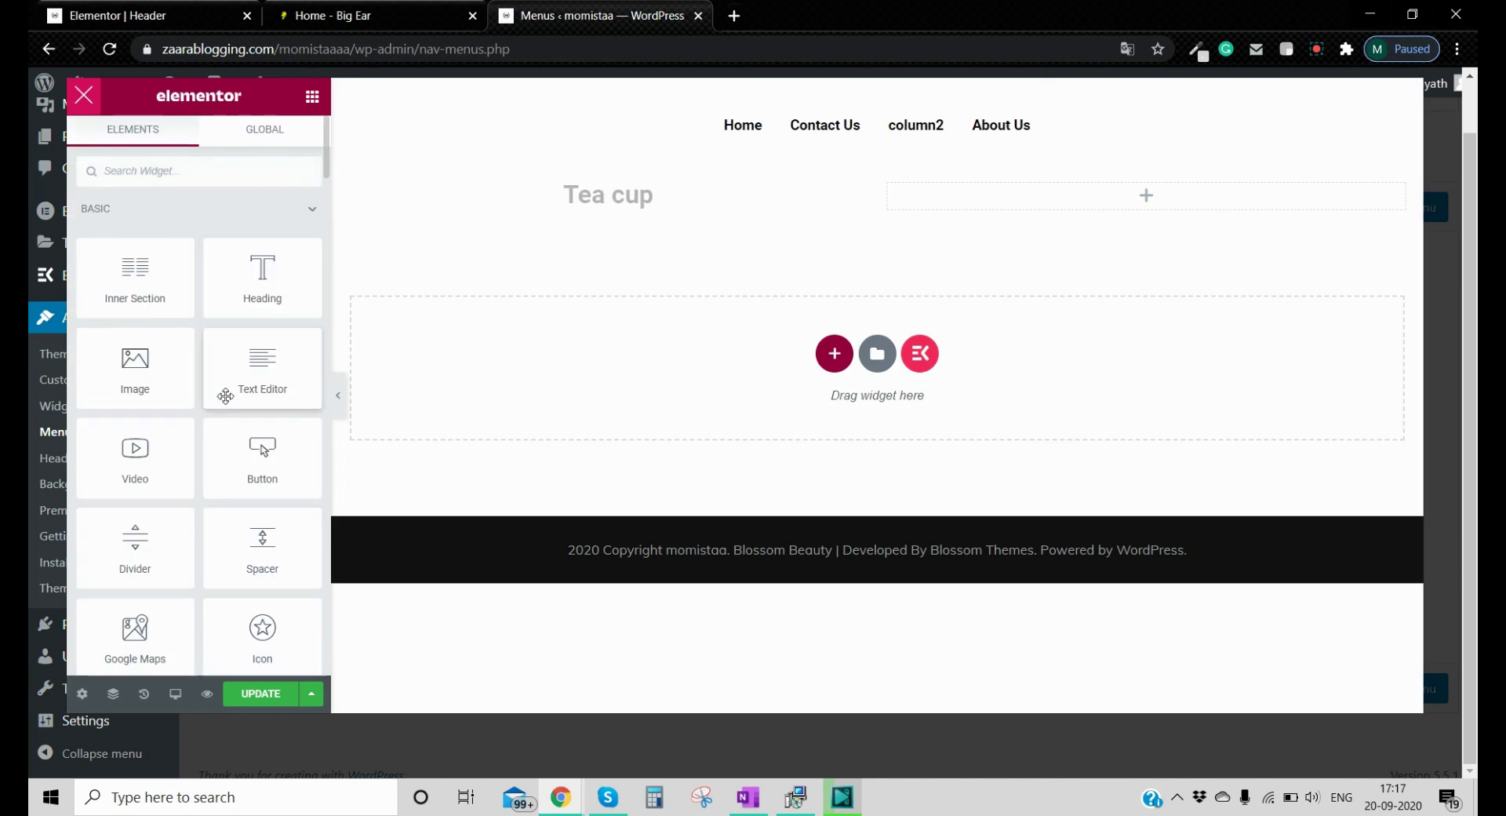
{"action": "left_click_drag", "start_coordinate": [262, 454], "coordinate": [298, 463]}
{"action": "left_click_drag", "start_coordinate": [135, 364], "coordinate": [1038, 197]}
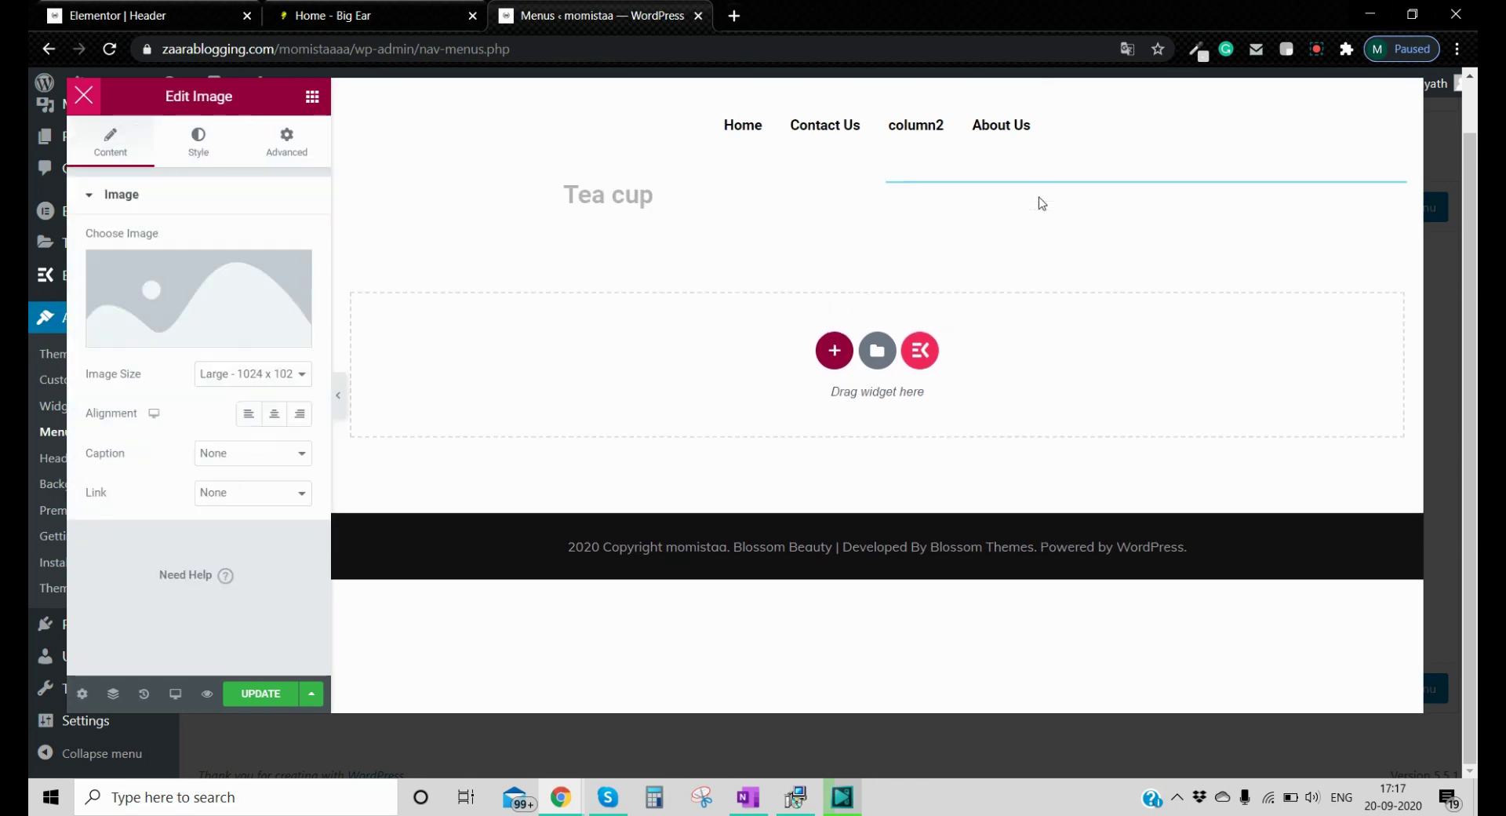
- Insert the coffee cup and laptop photo from the media library into the Image widget
{"action": "left_click", "coordinate": [197, 310]}
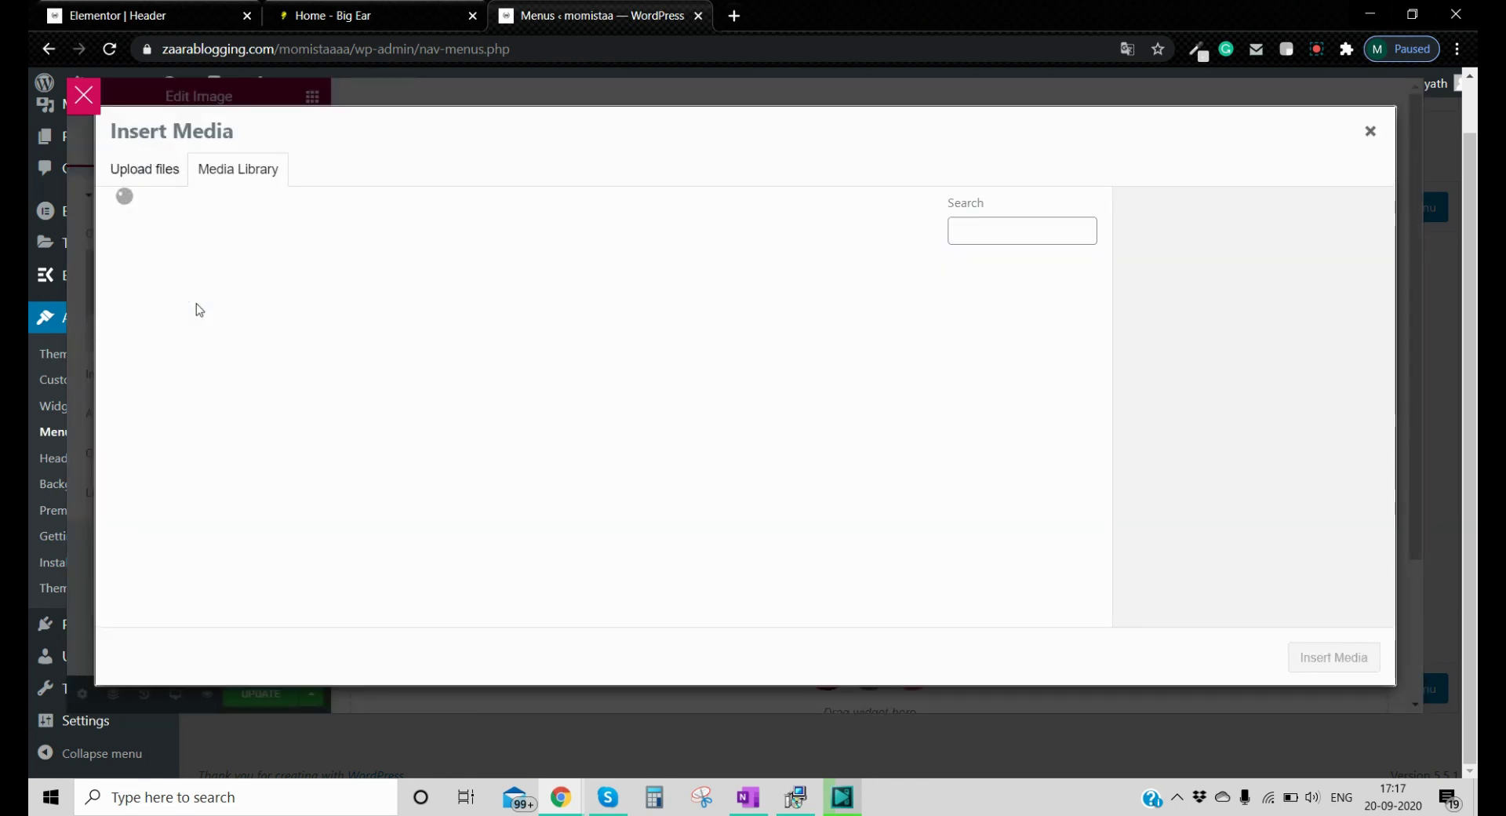
{"action": "left_click", "coordinate": [165, 174]}
{"action": "left_click", "coordinate": [259, 168]}
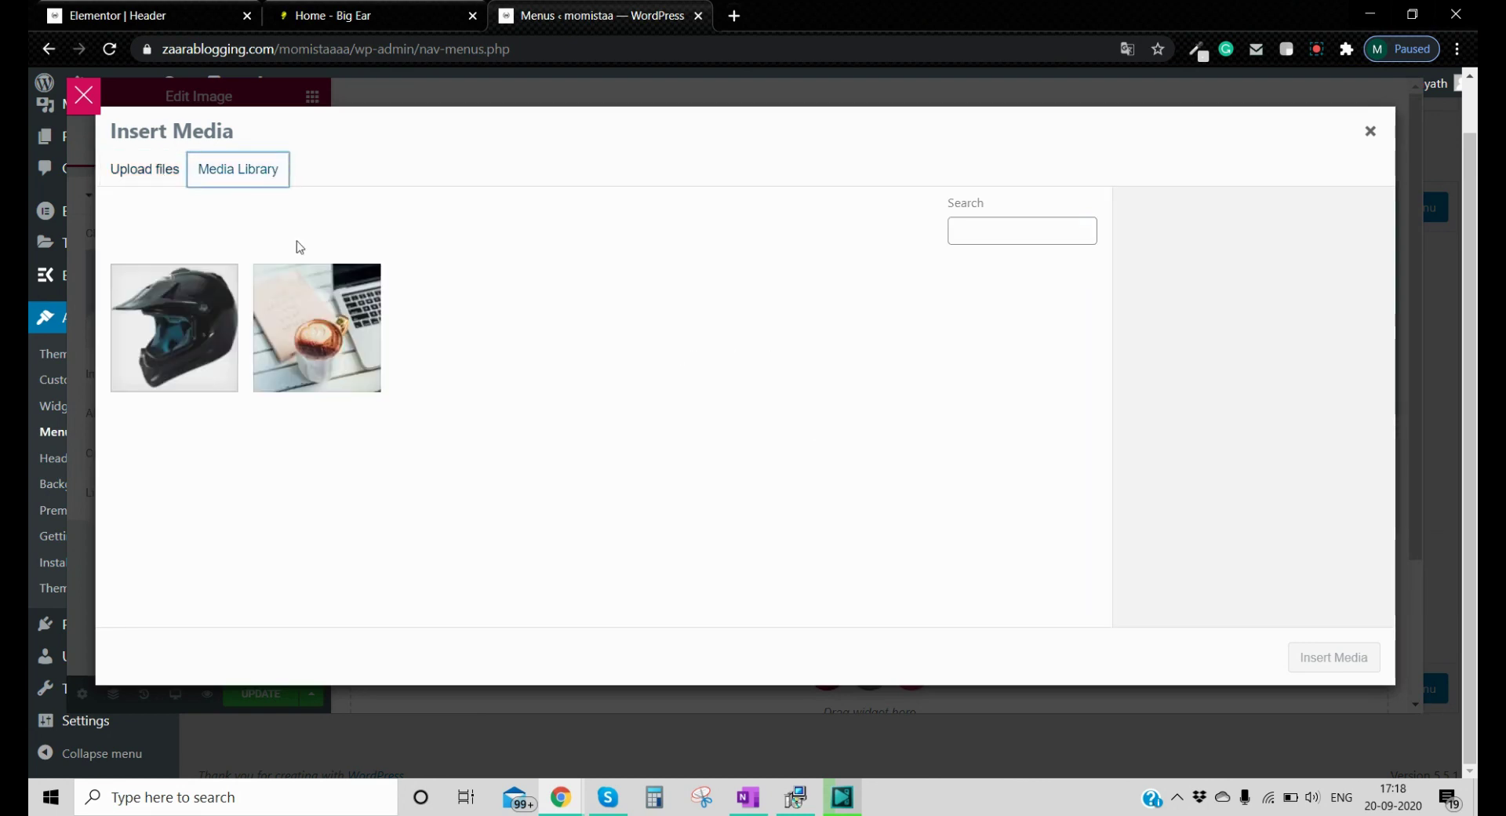
{"action": "left_click", "coordinate": [336, 382]}
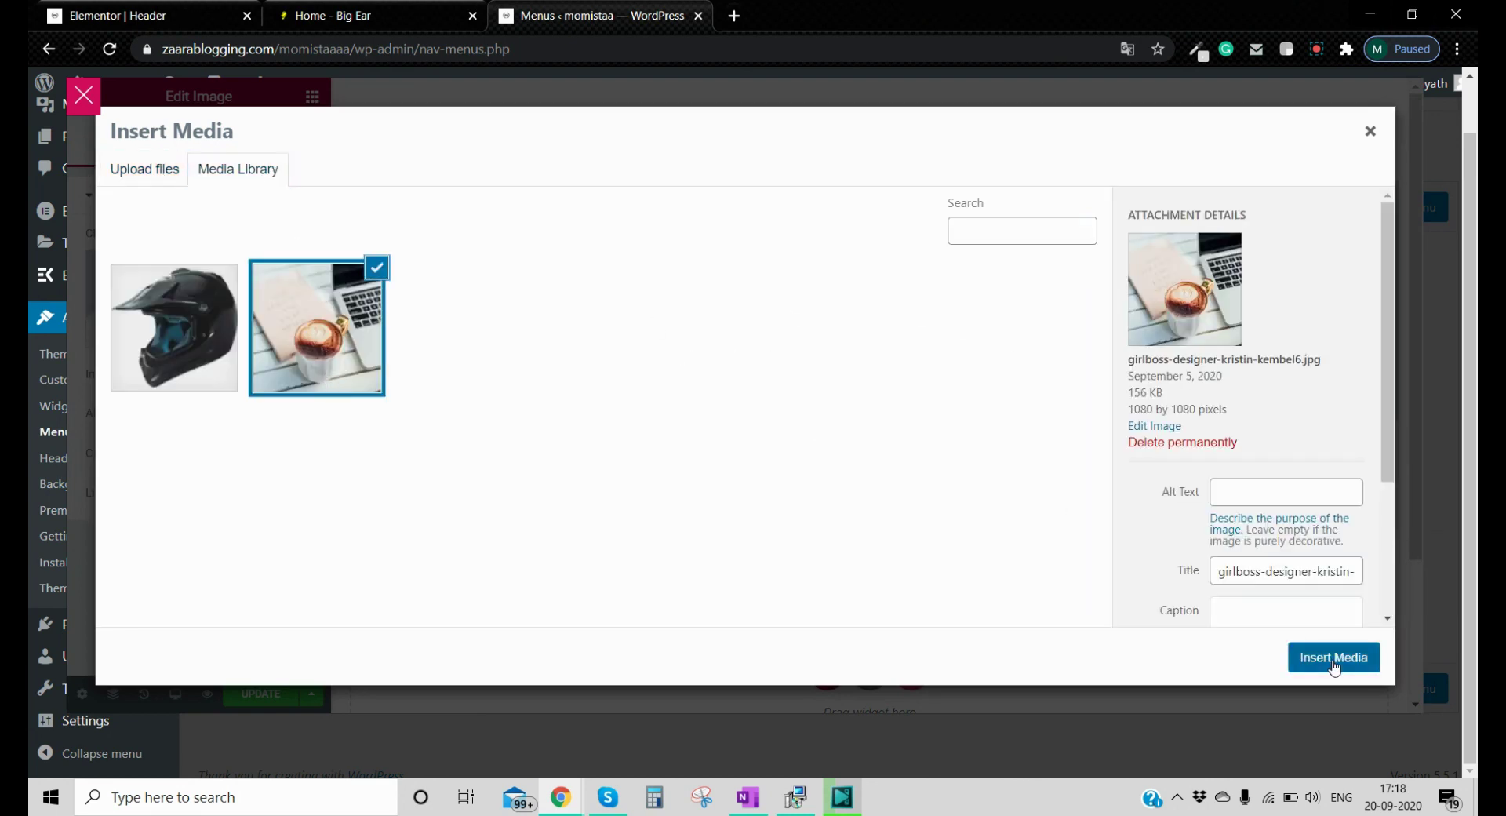
{"action": "left_click", "coordinate": [1333, 657]}
{"action": "scroll", "coordinate": [733, 407], "scroll_direction": "down", "scroll_amount": 2}
{"action": "scroll", "coordinate": [732, 406], "scroll_direction": "up", "scroll_amount": 2}
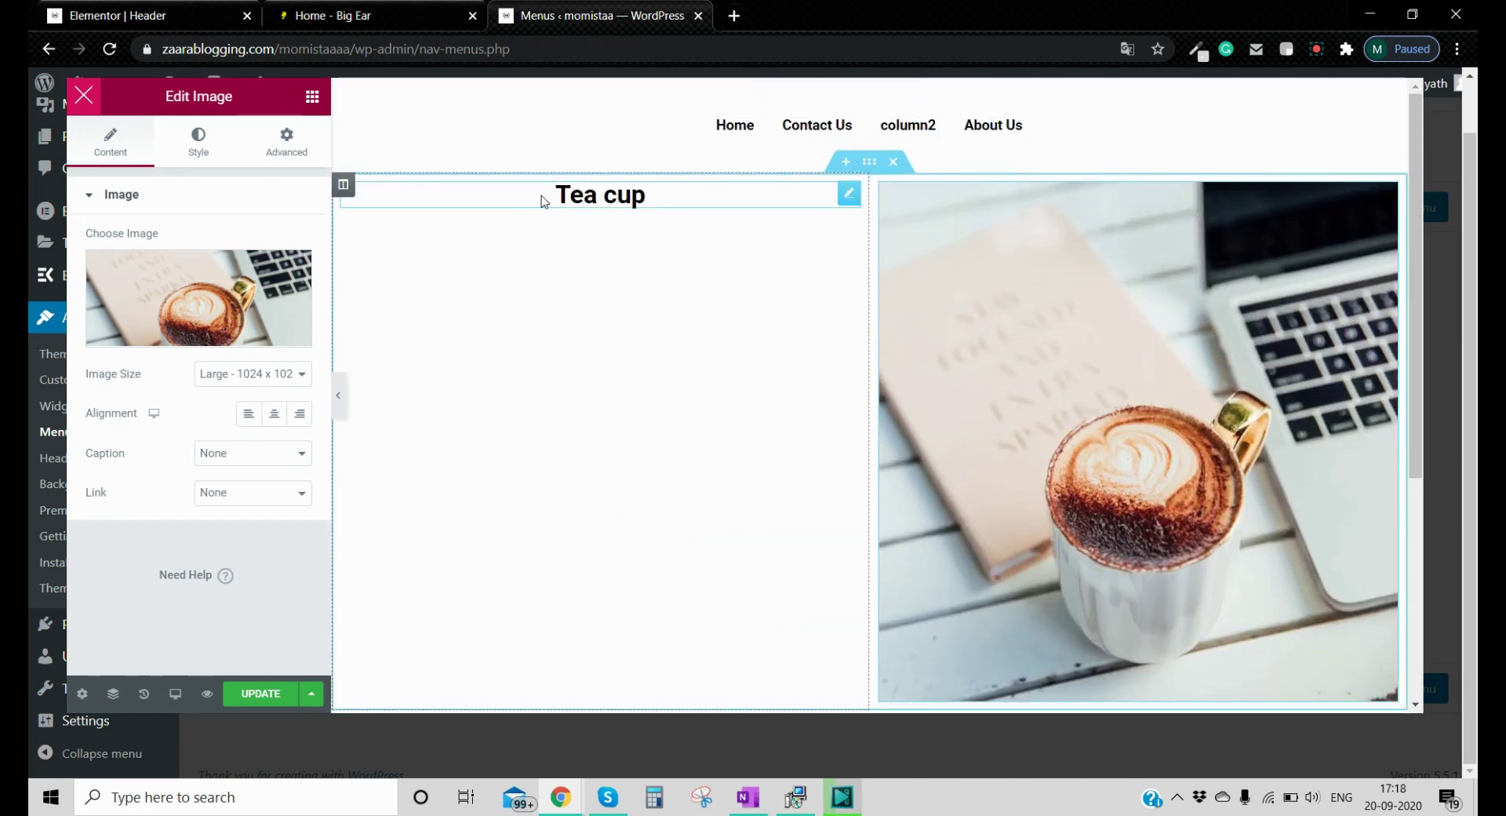
- Set the vertical alignment of the column holding the Tea cup heading to Middle
{"action": "left_click", "coordinate": [343, 185]}
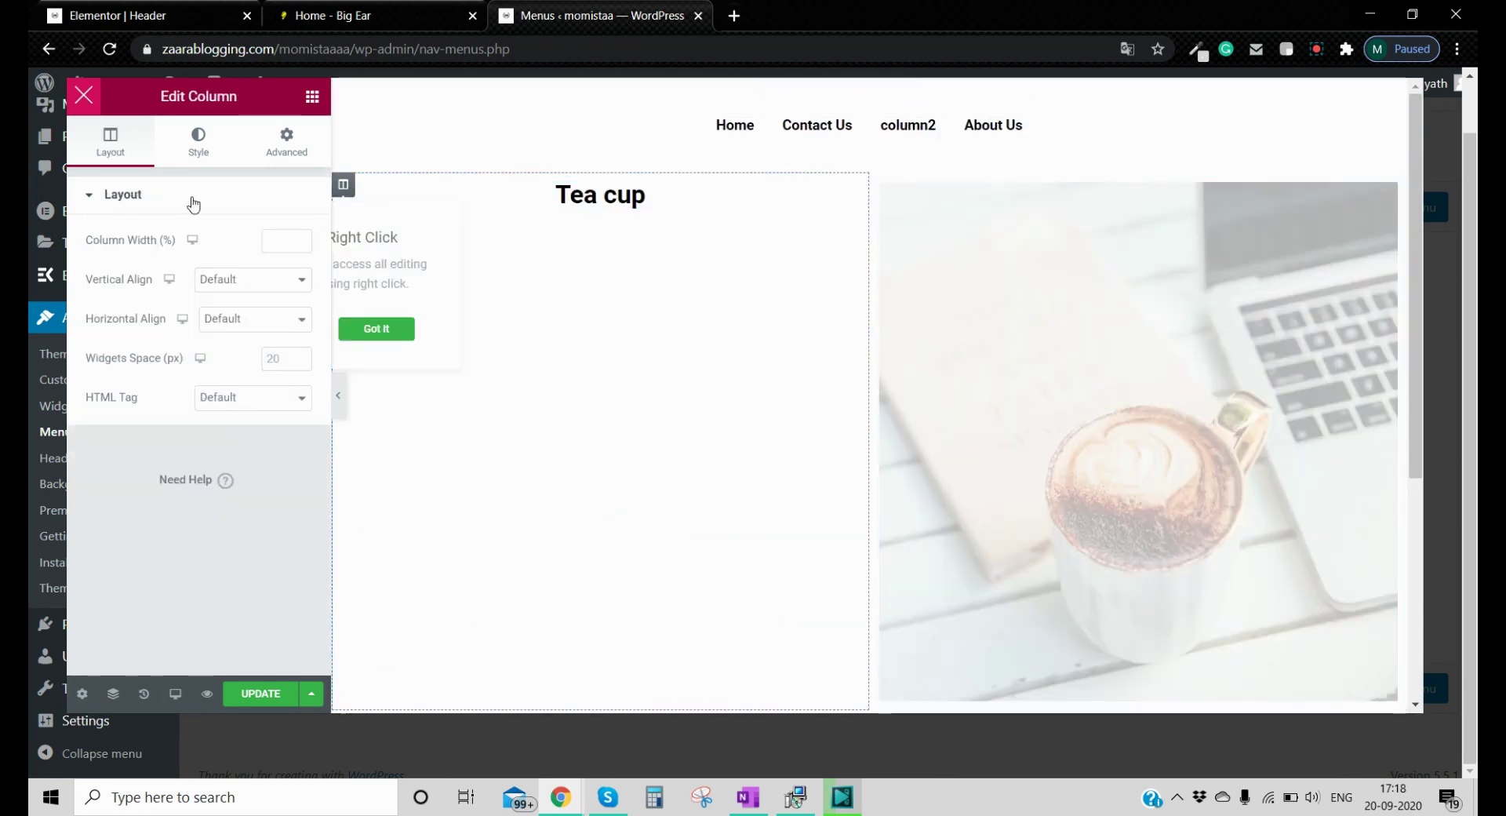
{"action": "left_click", "coordinate": [209, 283]}
{"action": "left_click", "coordinate": [210, 328]}
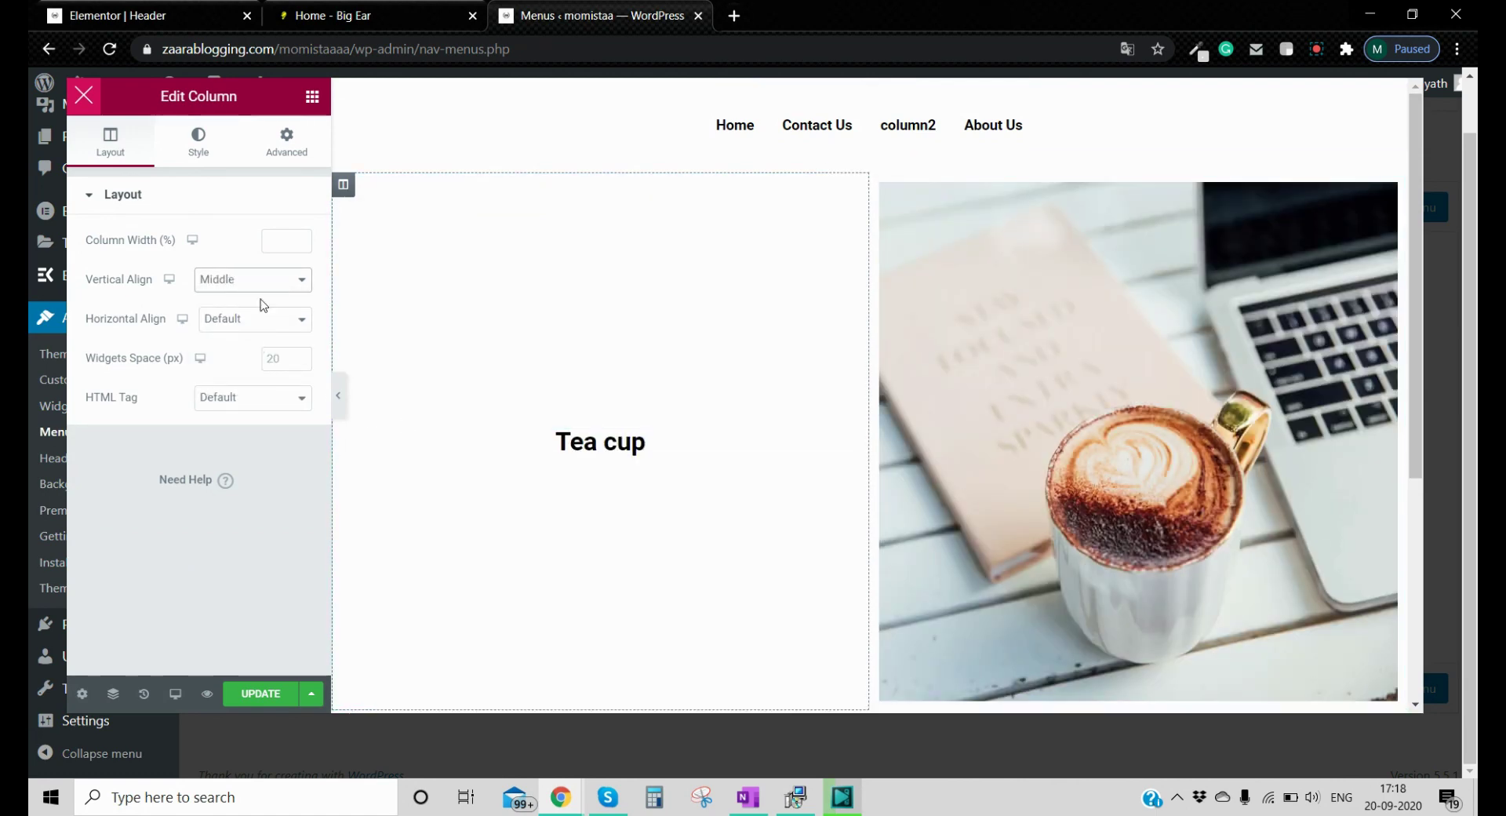
{"action": "scroll", "coordinate": [750, 289], "scroll_direction": "down", "scroll_amount": 3}
{"action": "scroll", "coordinate": [750, 288], "scroll_direction": "up", "scroll_amount": 3}
- Set the section's content width to Full Width and its columns gap to No Gap
{"action": "left_click", "coordinate": [868, 169]}
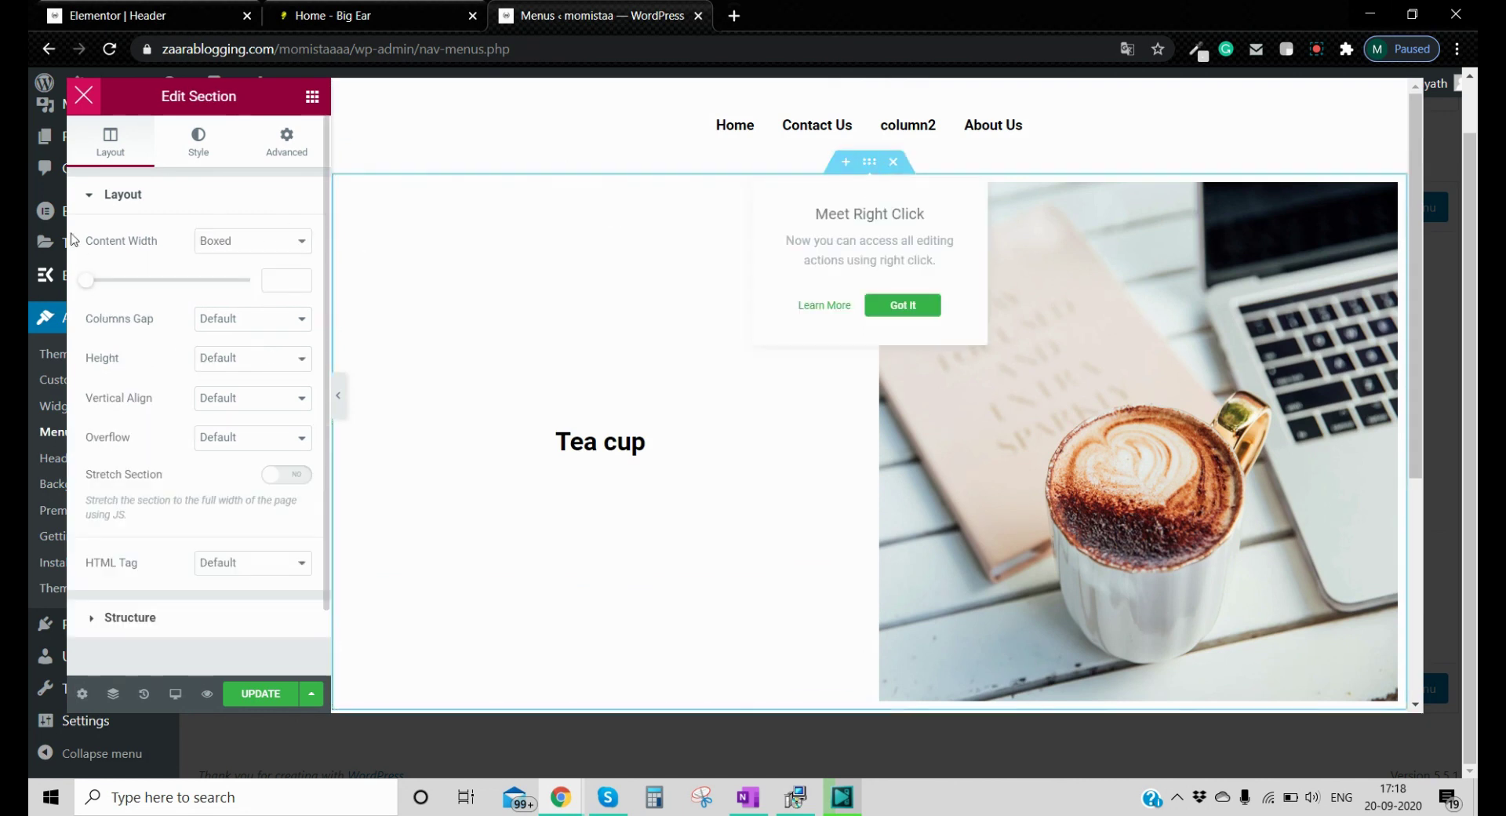
{"action": "left_click", "coordinate": [215, 243]}
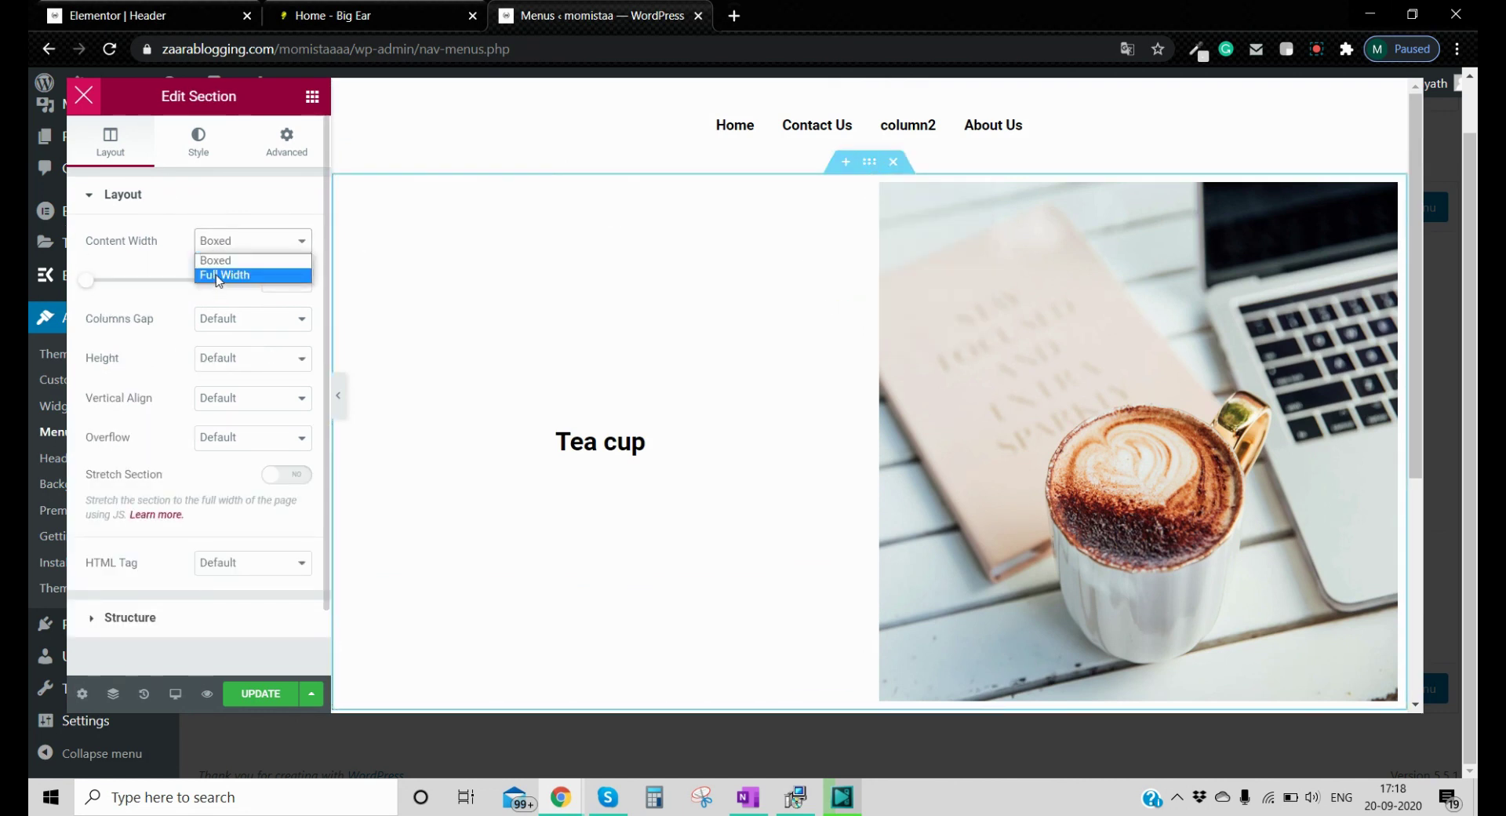
{"action": "left_click", "coordinate": [218, 274]}
{"action": "left_click", "coordinate": [216, 280]}
{"action": "left_click", "coordinate": [209, 315]}
- Set the section's height to Min Height with a minimum of 71 VH
{"action": "left_click", "coordinate": [222, 321]}
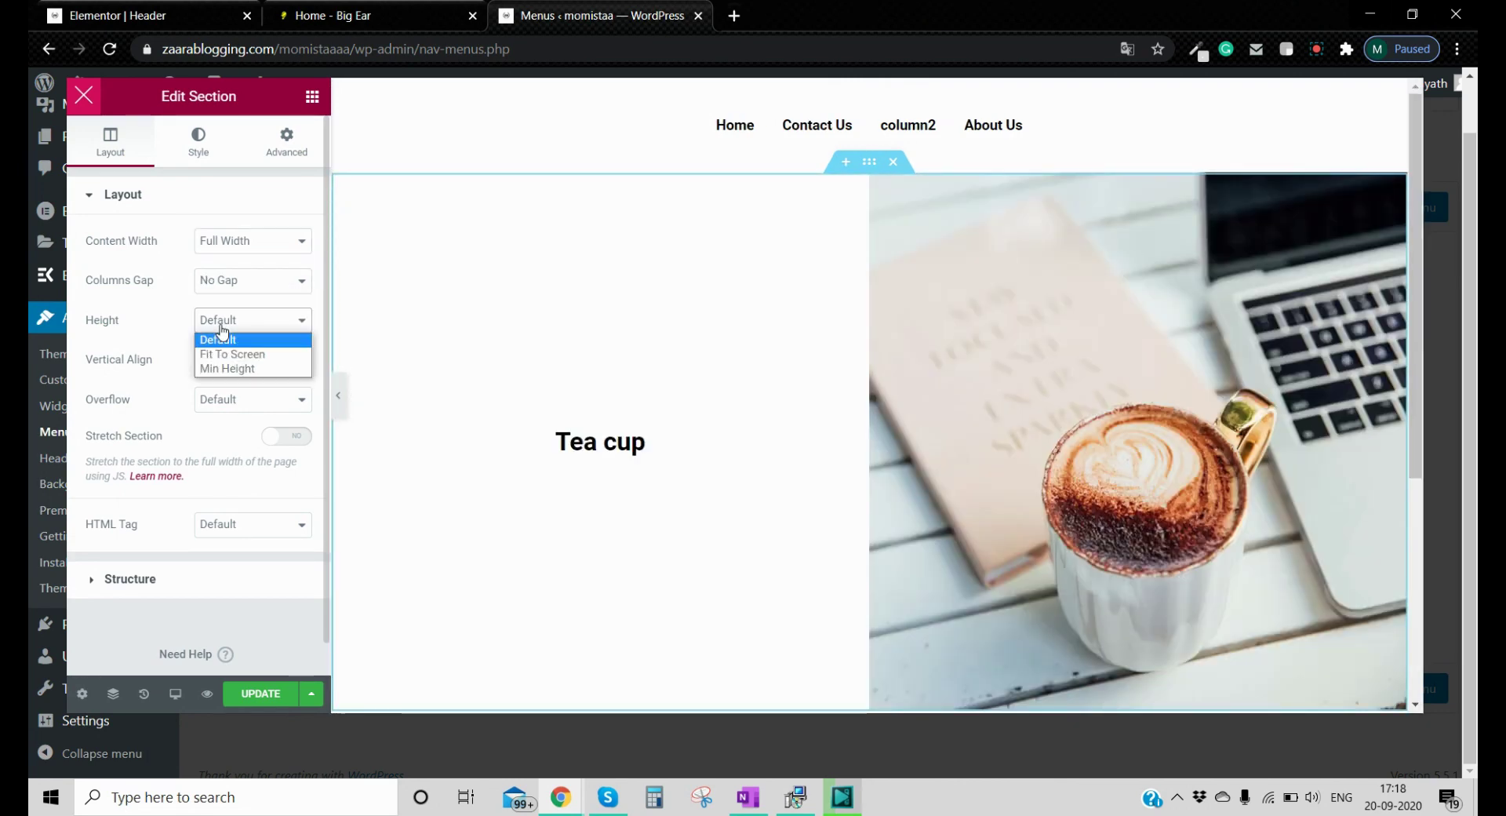
{"action": "left_click", "coordinate": [229, 354]}
{"action": "left_click", "coordinate": [228, 328]}
{"action": "left_click", "coordinate": [229, 365]}
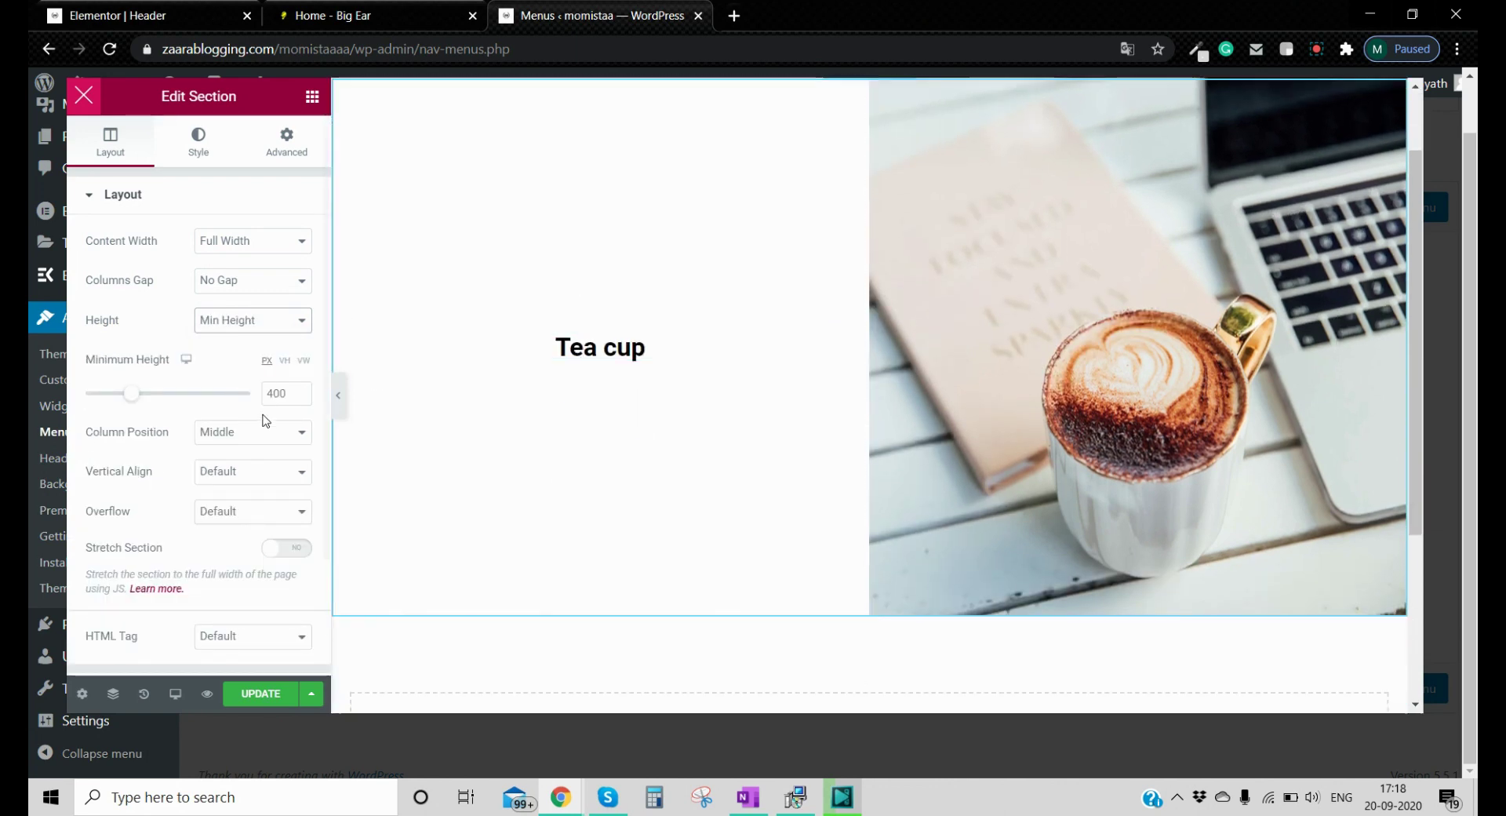
{"action": "left_click", "coordinate": [284, 361]}
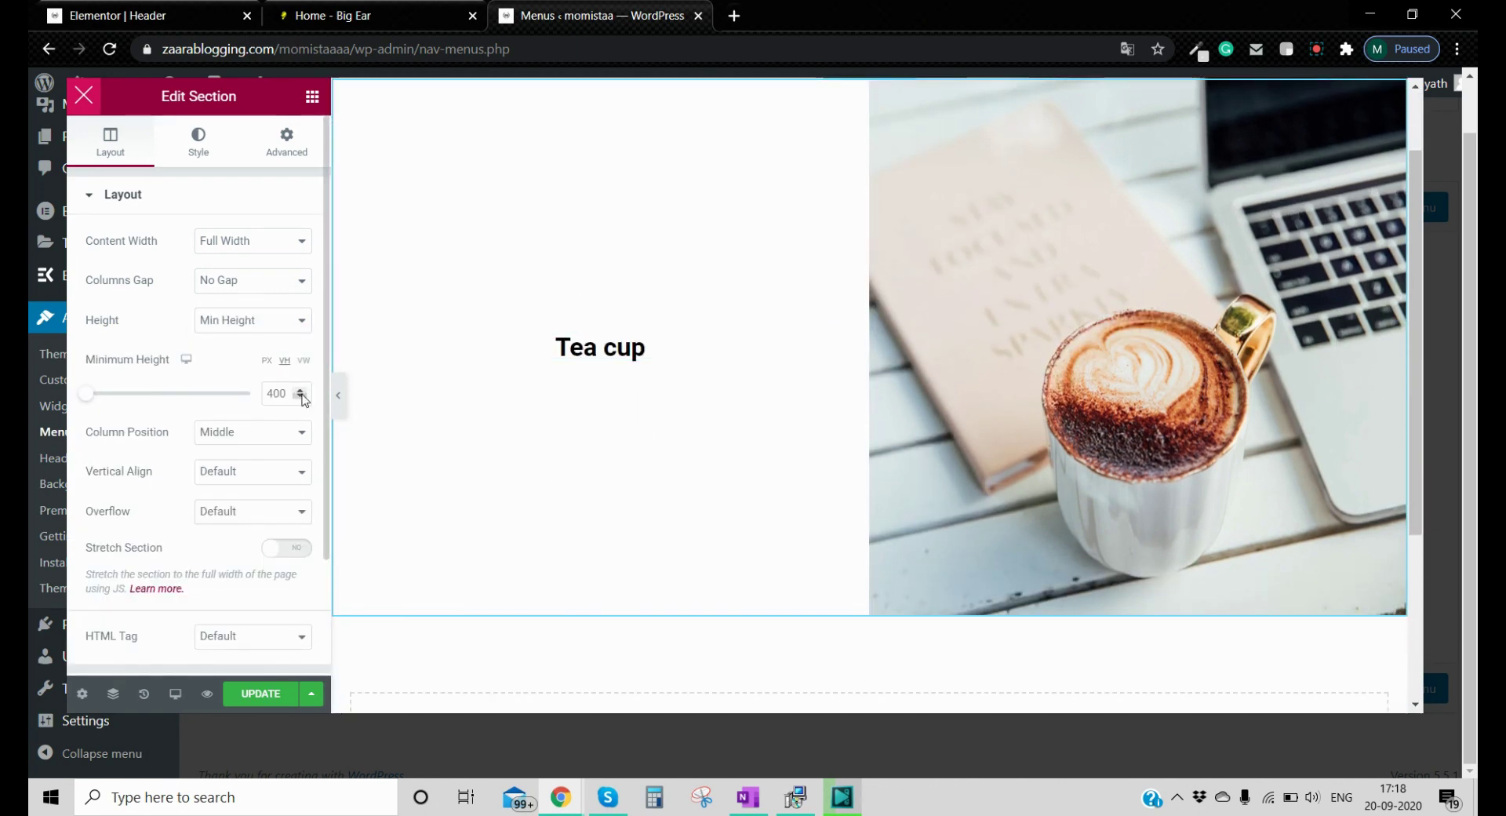
{"action": "left_click", "coordinate": [302, 395]}
{"action": "left_click", "coordinate": [304, 399]}
{"action": "scroll", "coordinate": [565, 342], "scroll_direction": "up", "scroll_amount": 1}
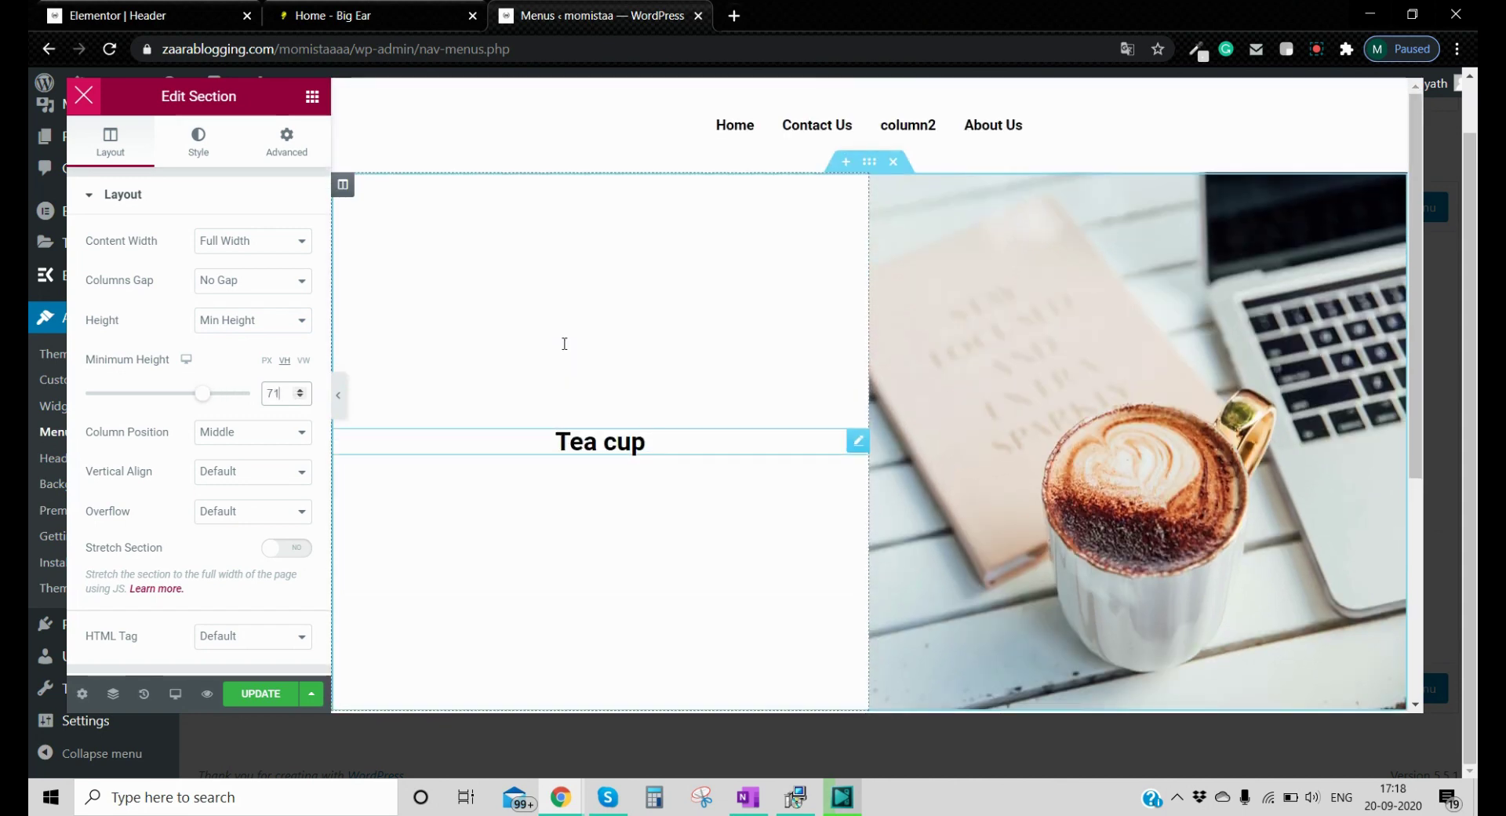
- Update the megamenu content and copy the whole section with the Tea cup heading and coffee image
{"action": "scroll", "coordinate": [564, 343], "scroll_direction": "down", "scroll_amount": 2}
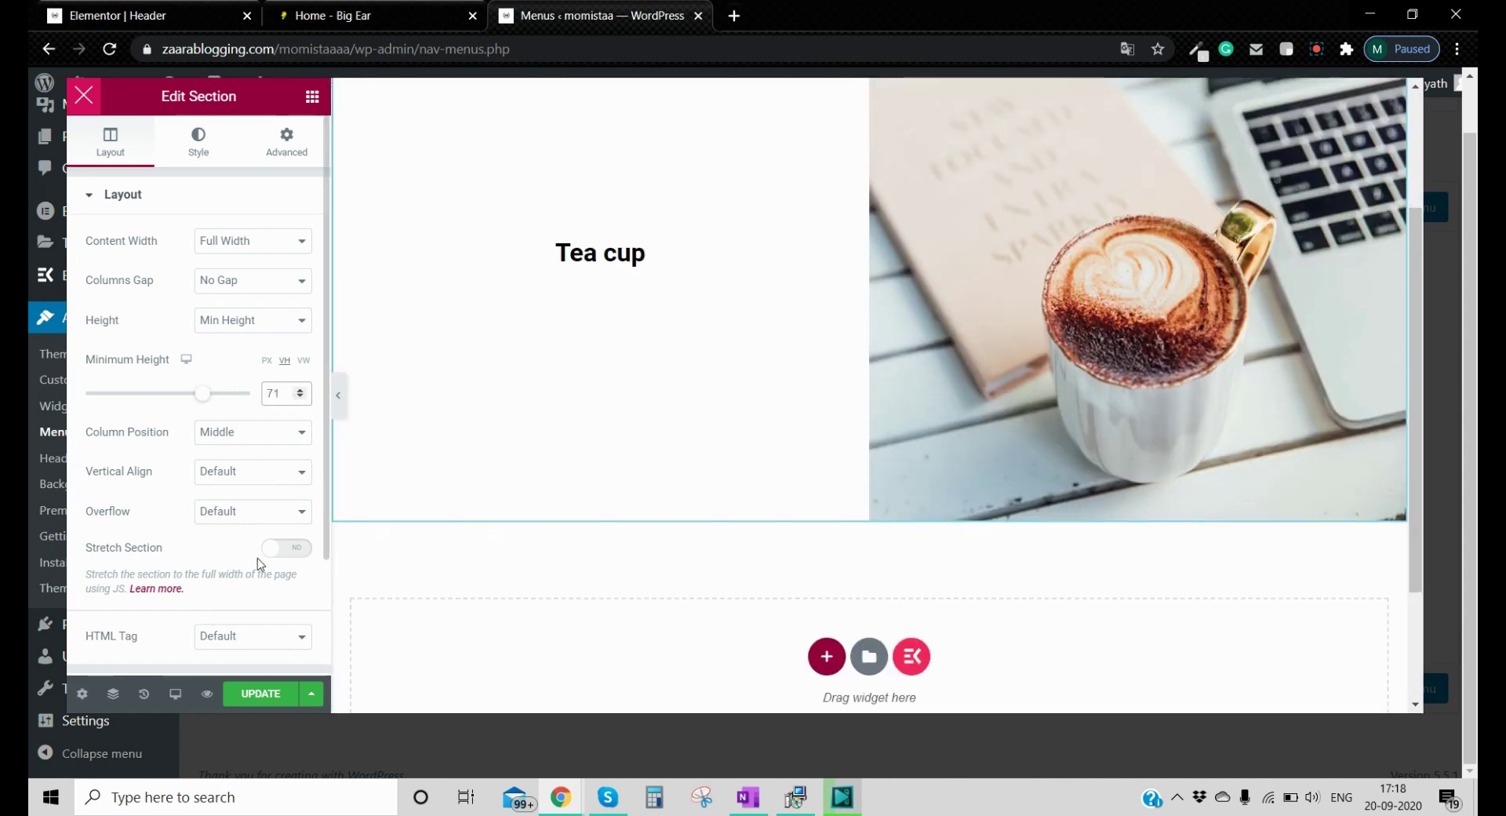
{"action": "scroll", "coordinate": [259, 565], "scroll_direction": "down", "scroll_amount": 2}
{"action": "scroll", "coordinate": [259, 564], "scroll_direction": "up", "scroll_amount": 3}
{"action": "scroll", "coordinate": [580, 490], "scroll_direction": "up", "scroll_amount": 2}
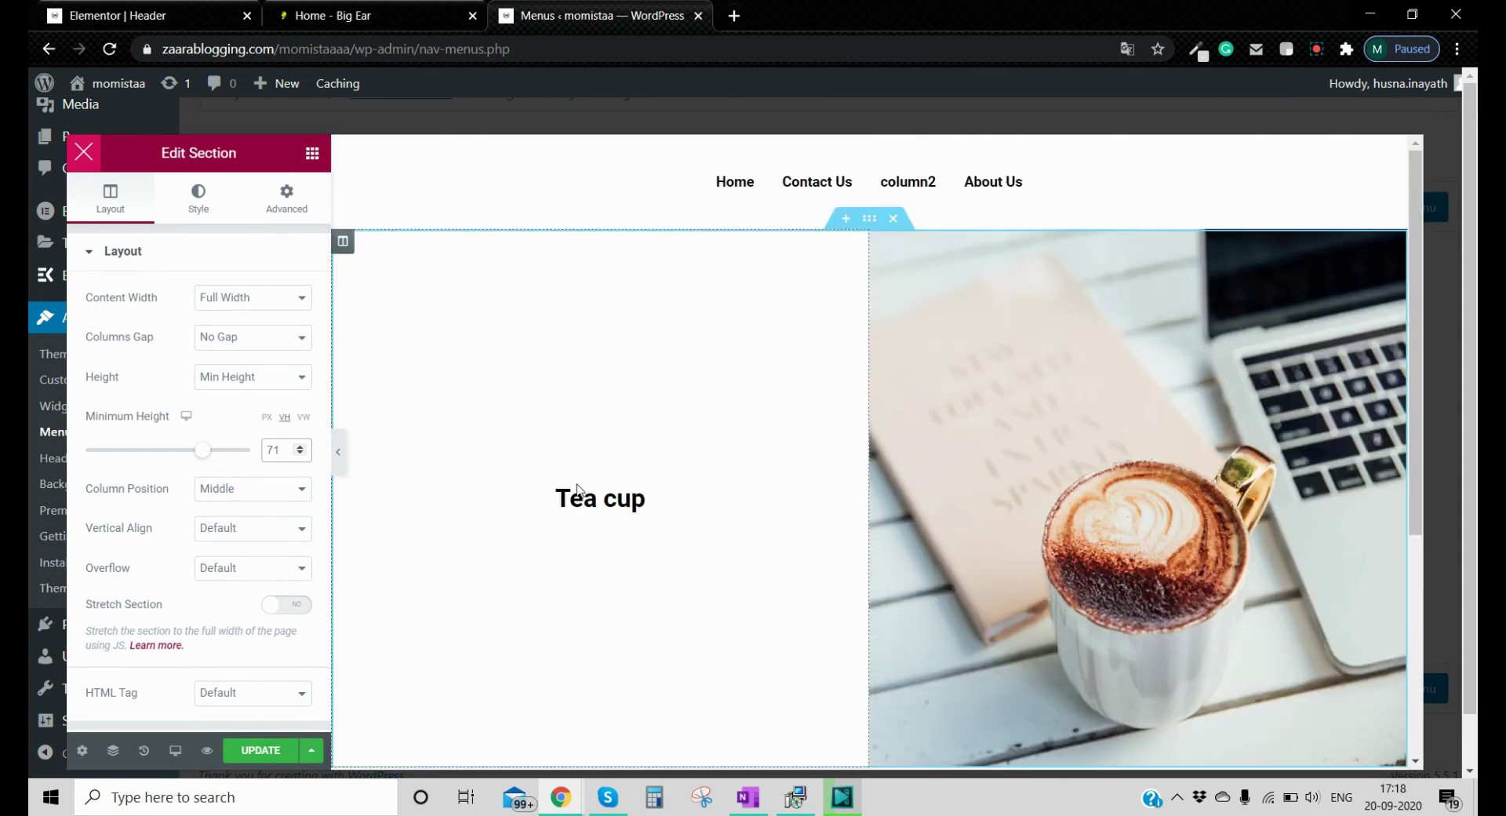
{"action": "left_click", "coordinate": [272, 756]}
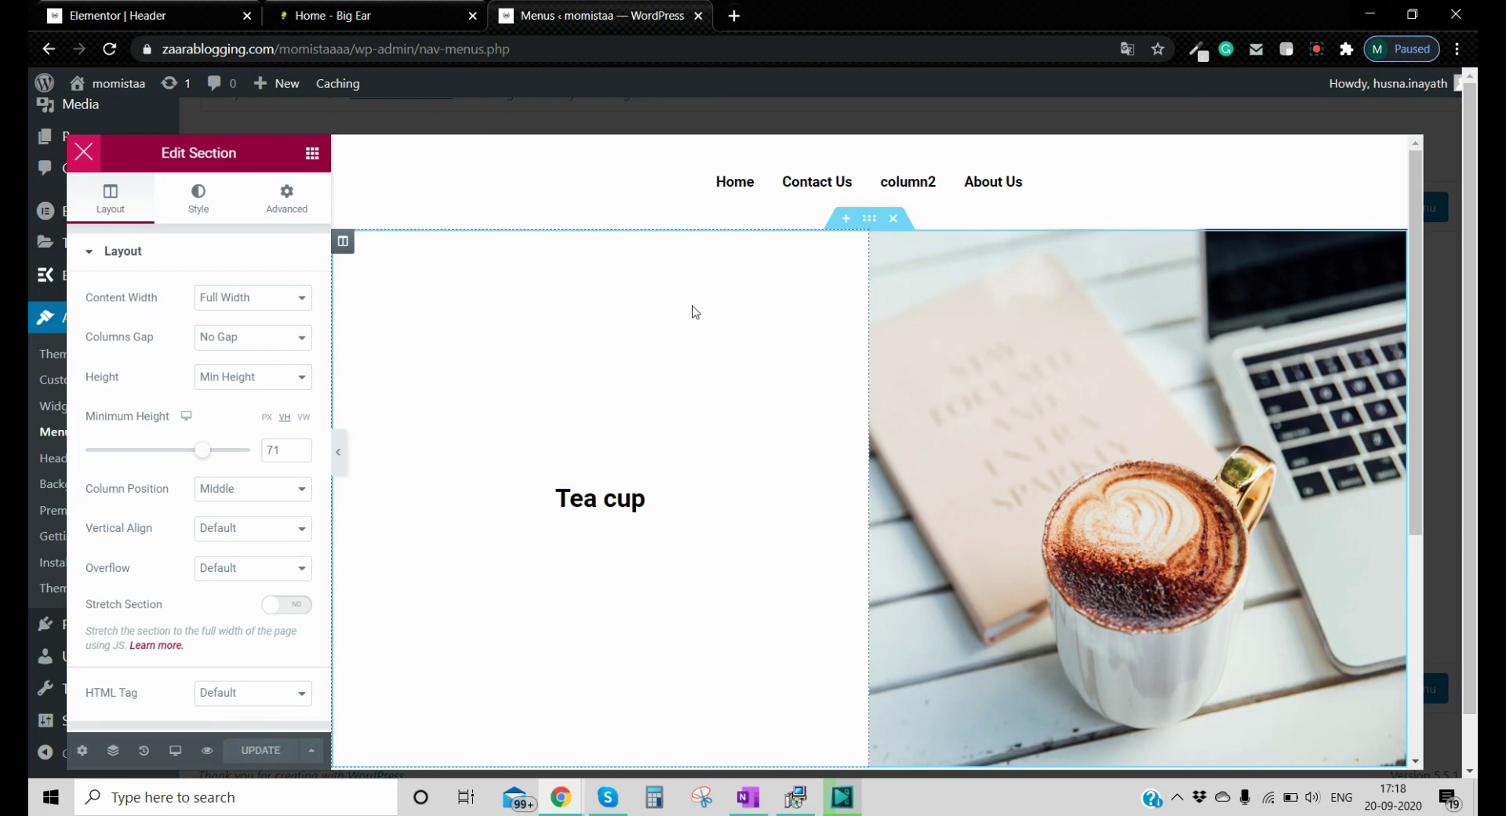
{"action": "right_click", "coordinate": [870, 220]}
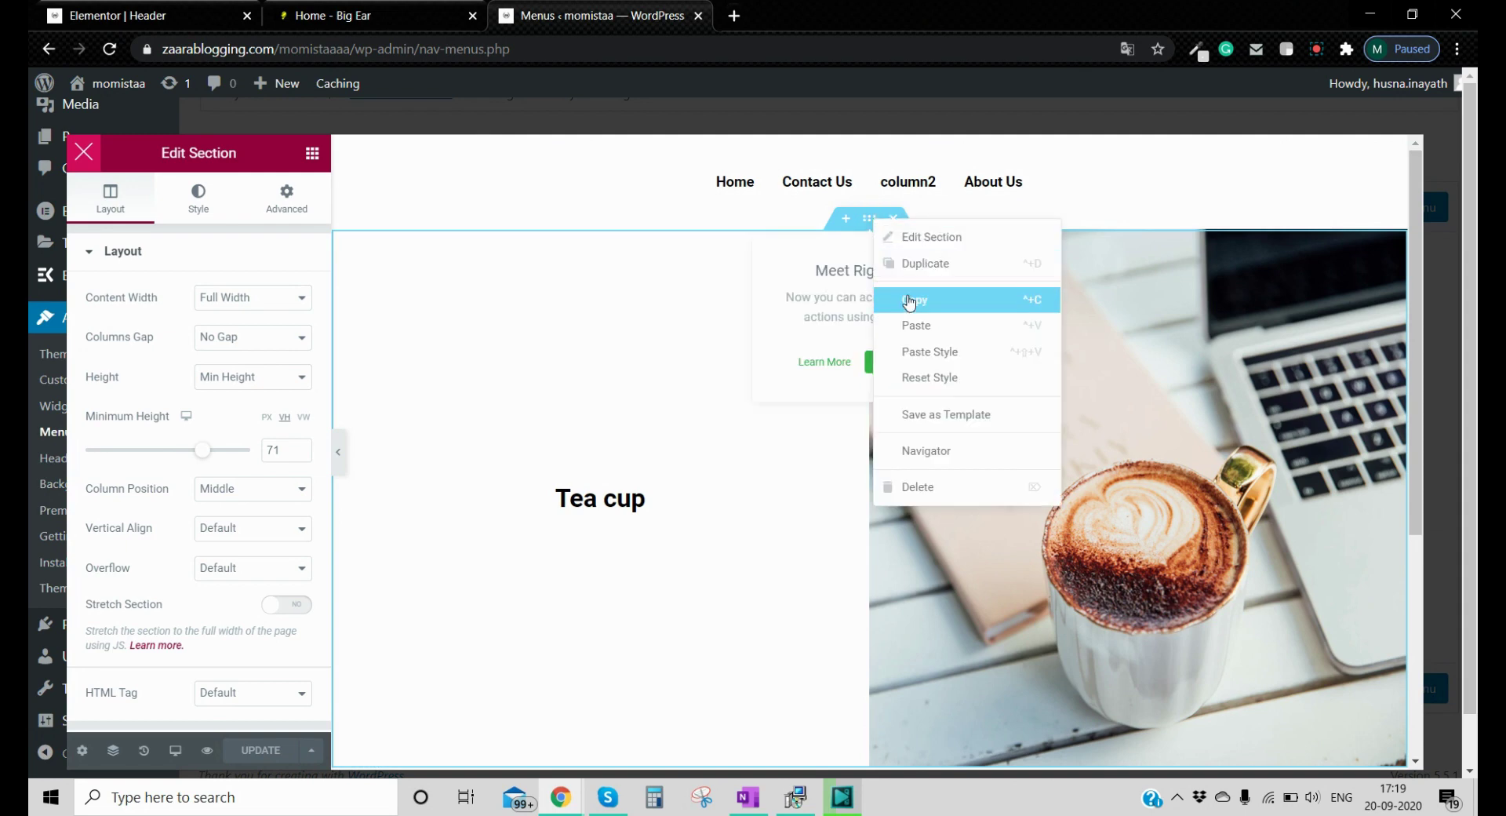
{"action": "left_click", "coordinate": [910, 300]}
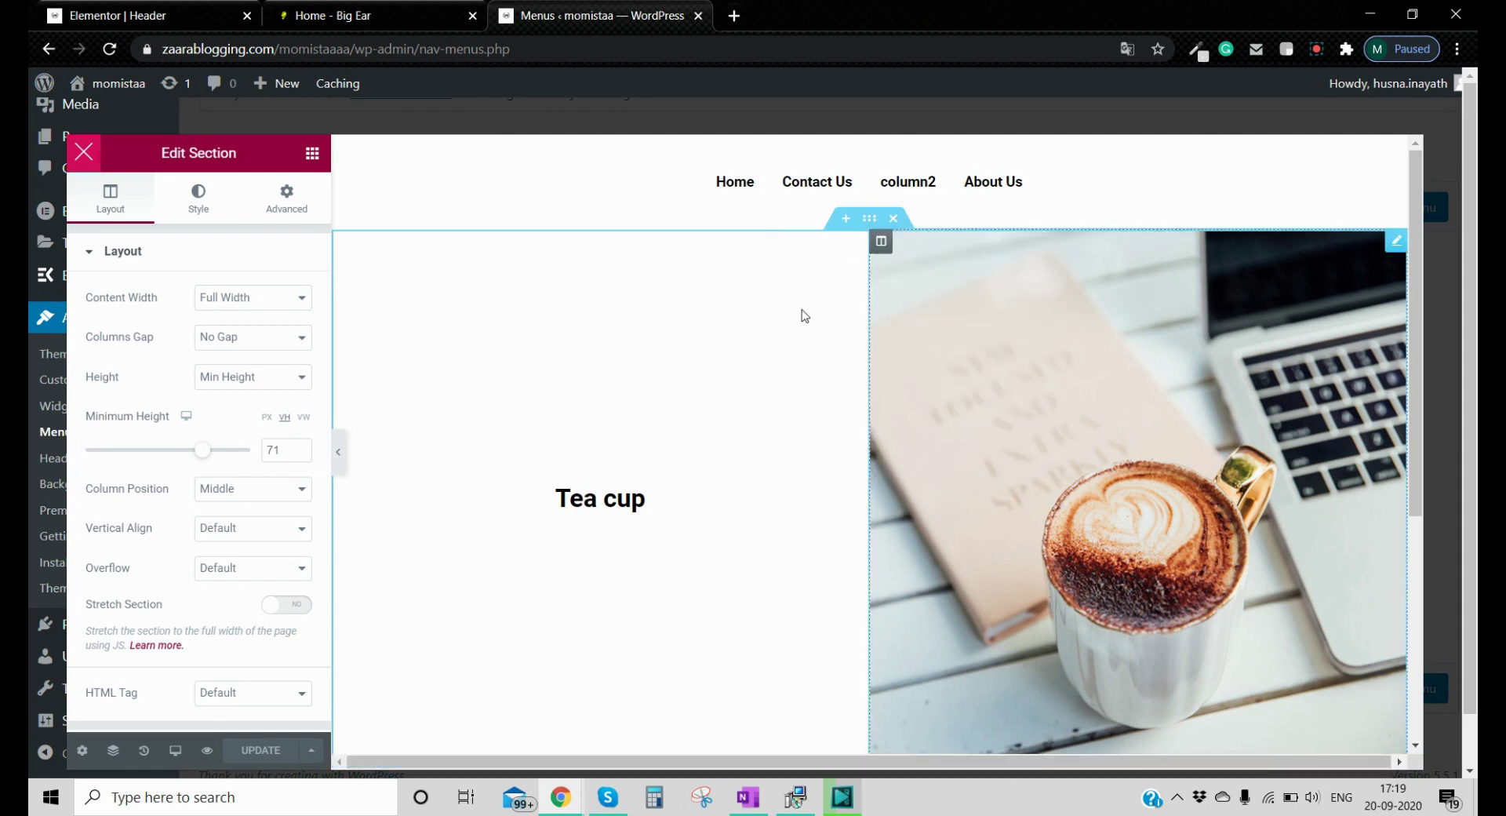
- Close the megamenu content editor, then save and close the Contact Us item's megamenu settings
{"action": "left_click", "coordinate": [85, 152]}
{"action": "left_click", "coordinate": [940, 587]}
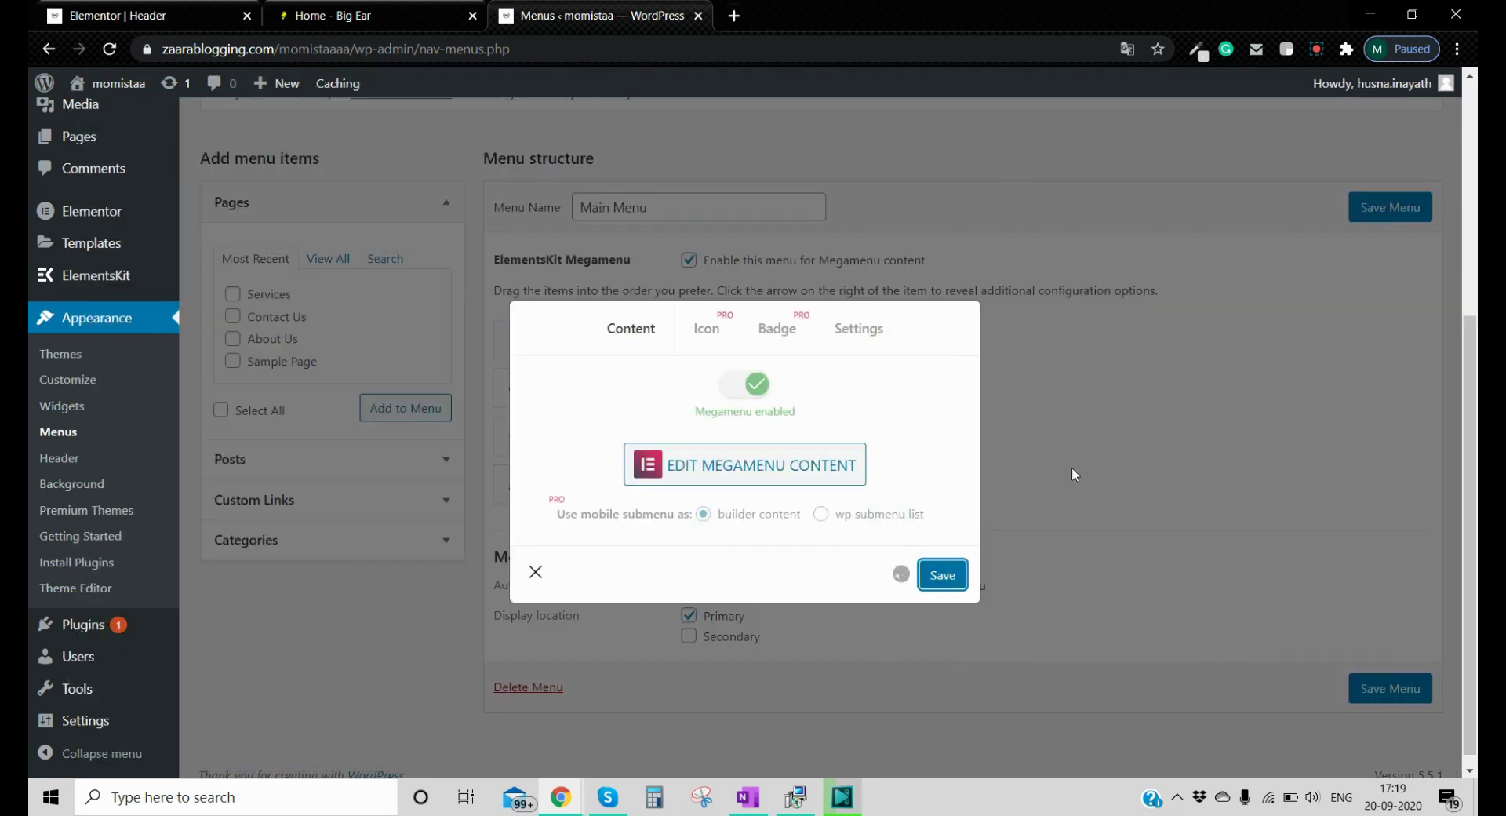
{"action": "left_click", "coordinate": [535, 572]}
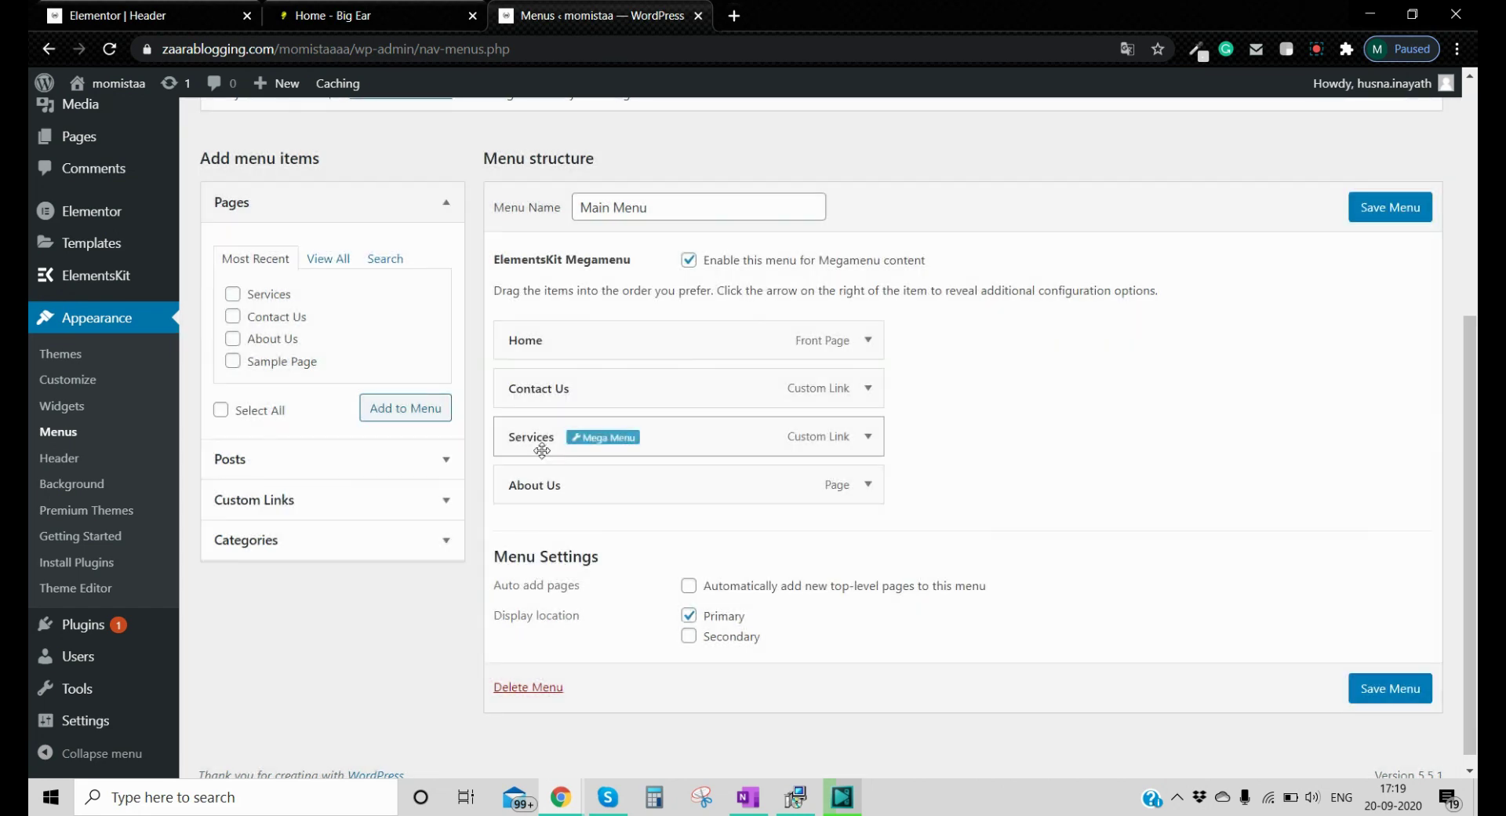
- Open the Services item's megamenu content with its megamenu enabled and paste in the copied Tea cup section
{"action": "left_click", "coordinate": [601, 438]}
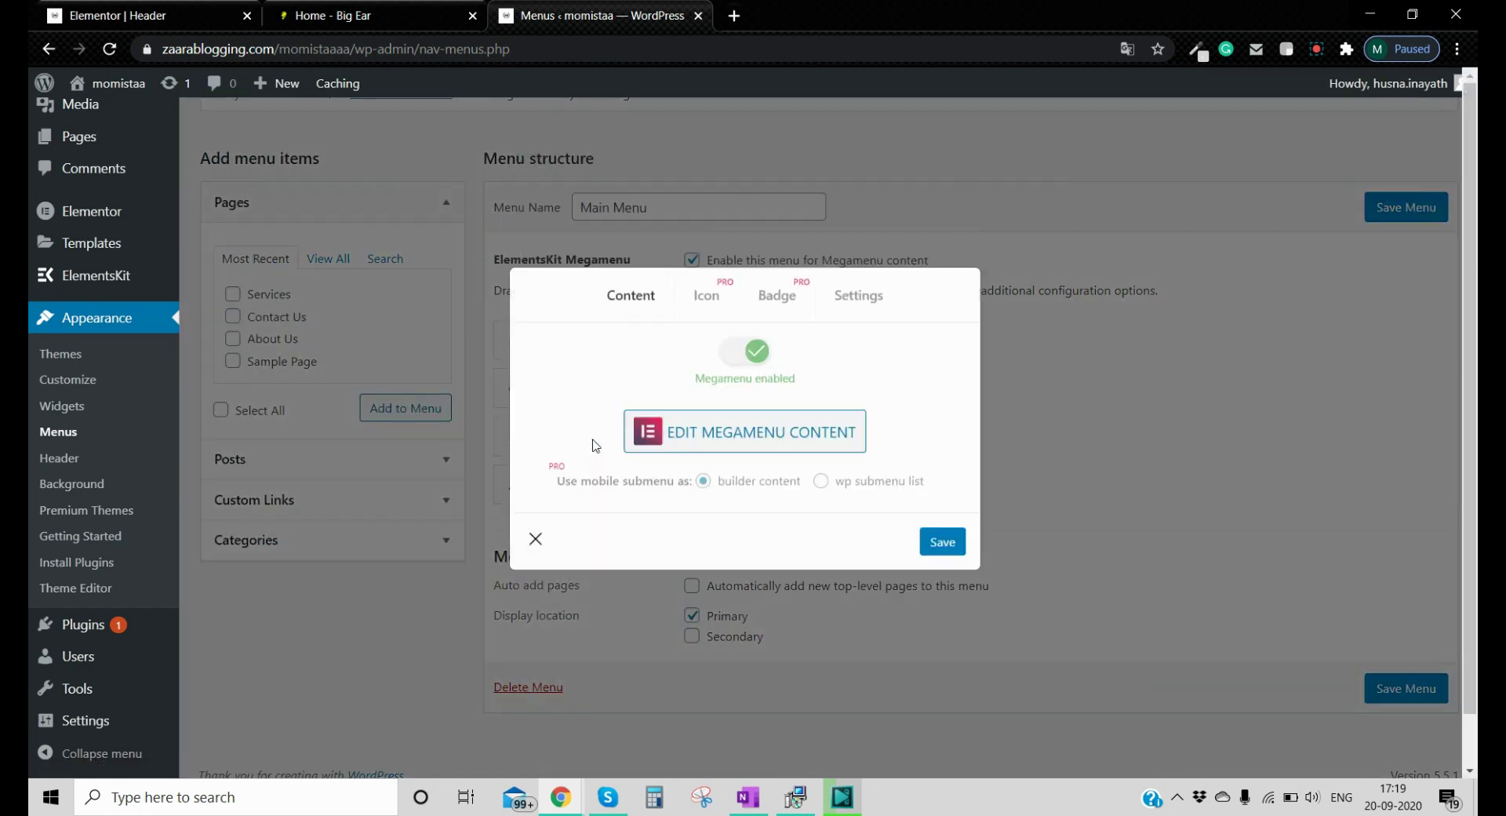
{"action": "left_click", "coordinate": [757, 389]}
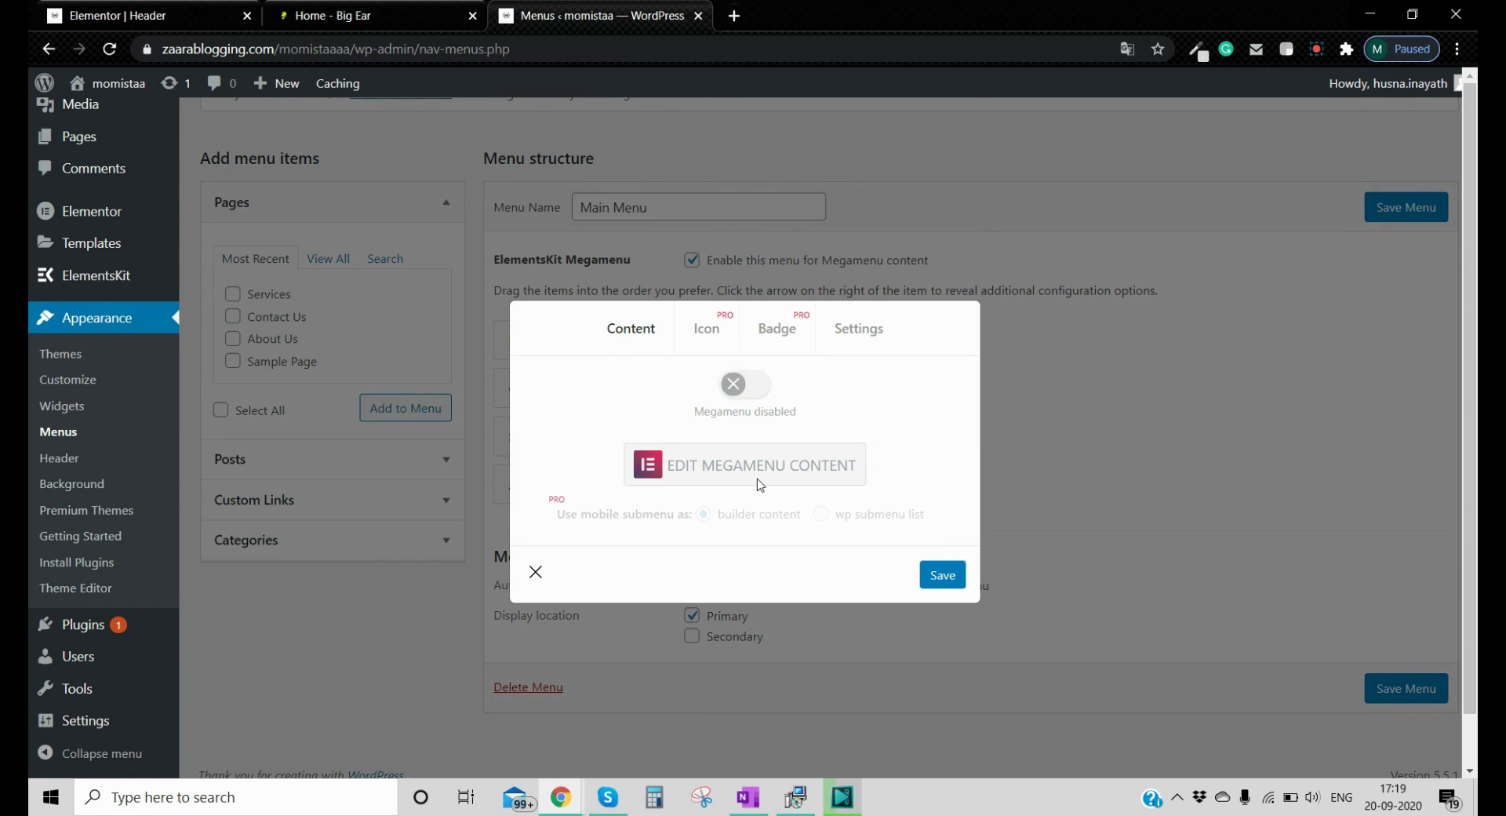
{"action": "left_click", "coordinate": [756, 390]}
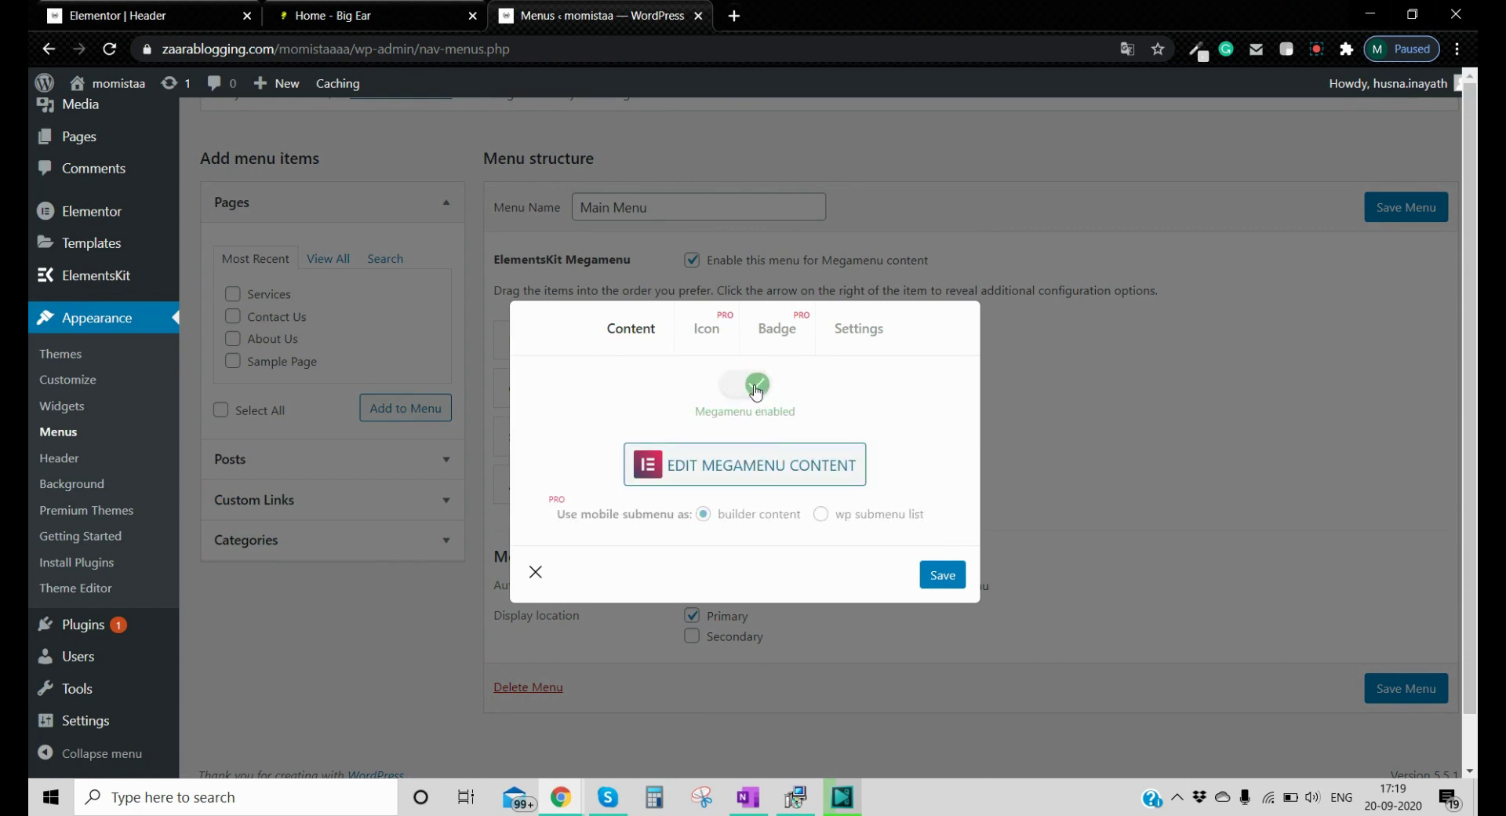
{"action": "left_click", "coordinate": [733, 476]}
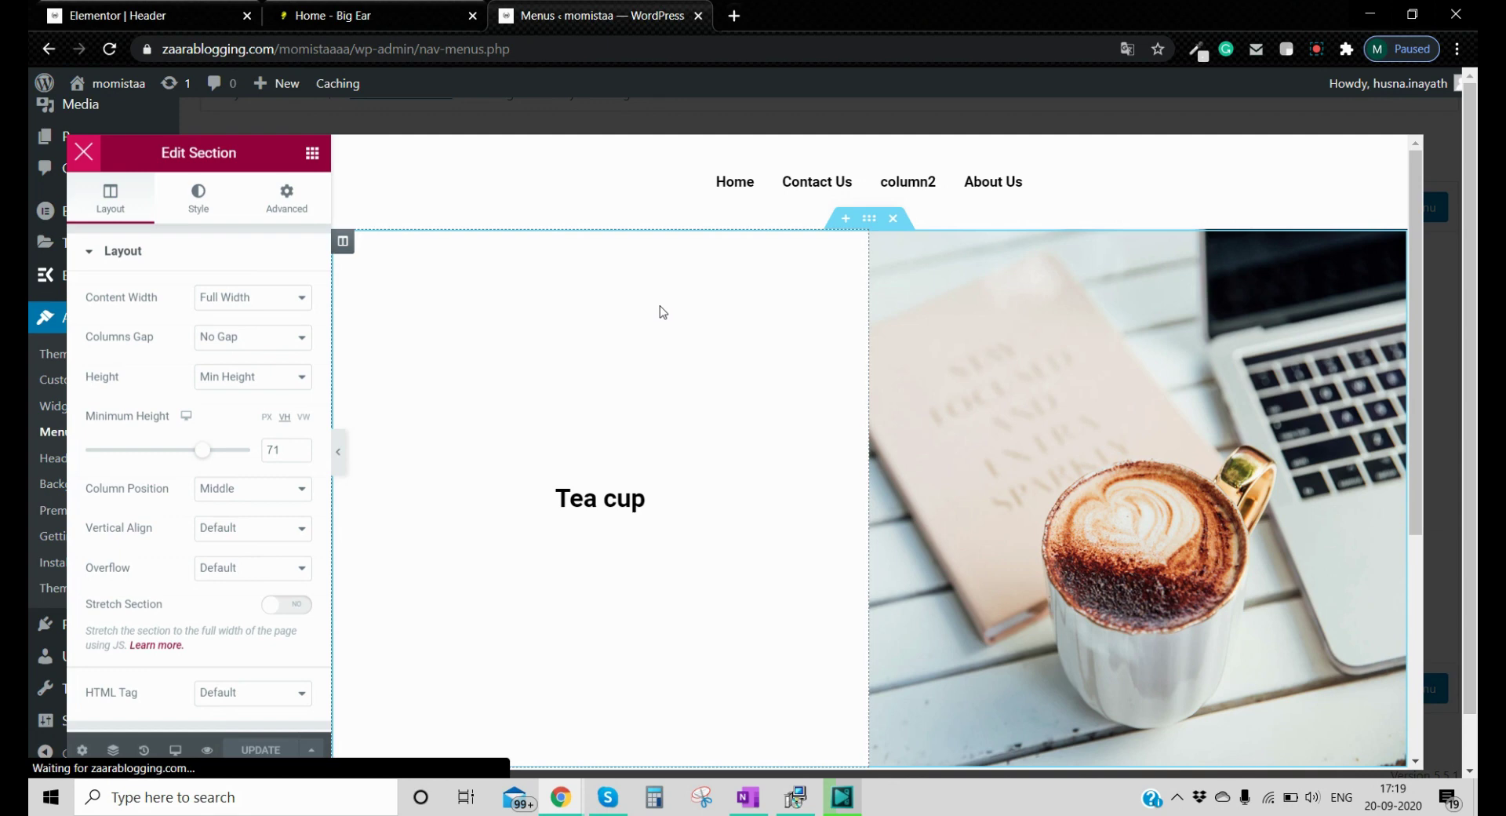
{"action": "scroll", "coordinate": [663, 312], "scroll_direction": "down", "scroll_amount": 2}
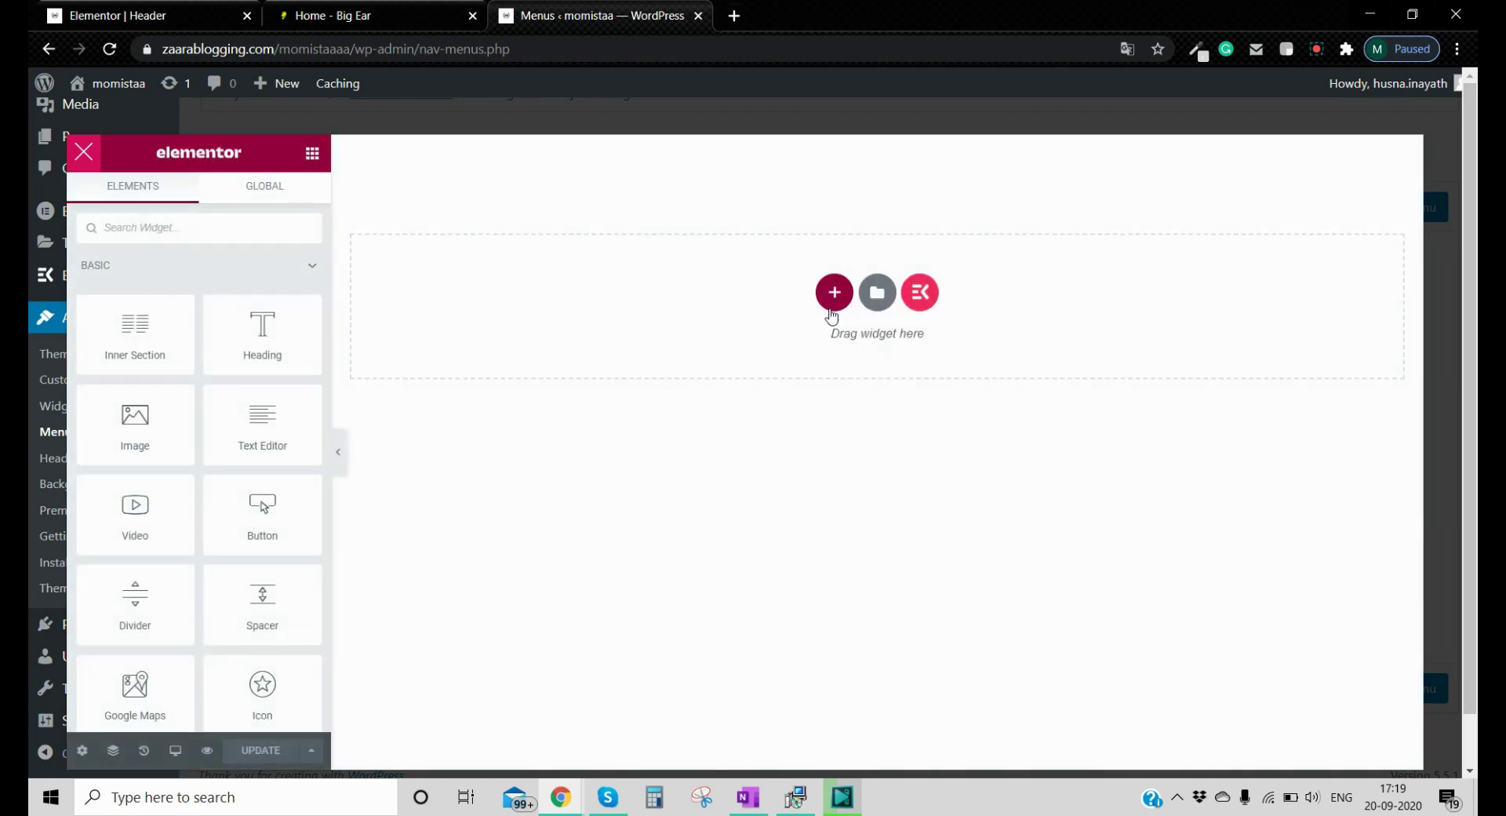
{"action": "left_click", "coordinate": [833, 293]}
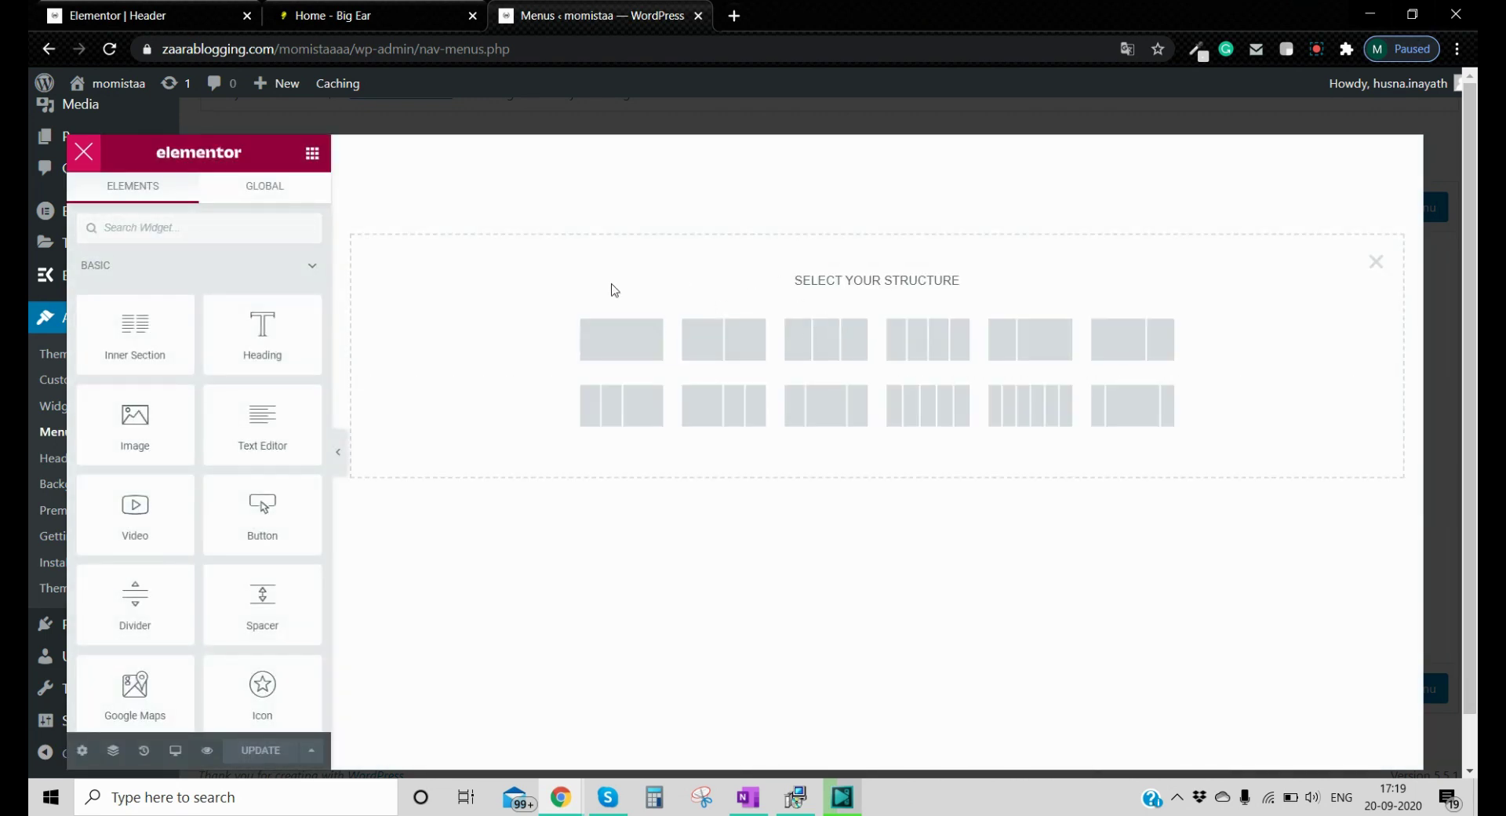
{"action": "right_click", "coordinate": [502, 262]}
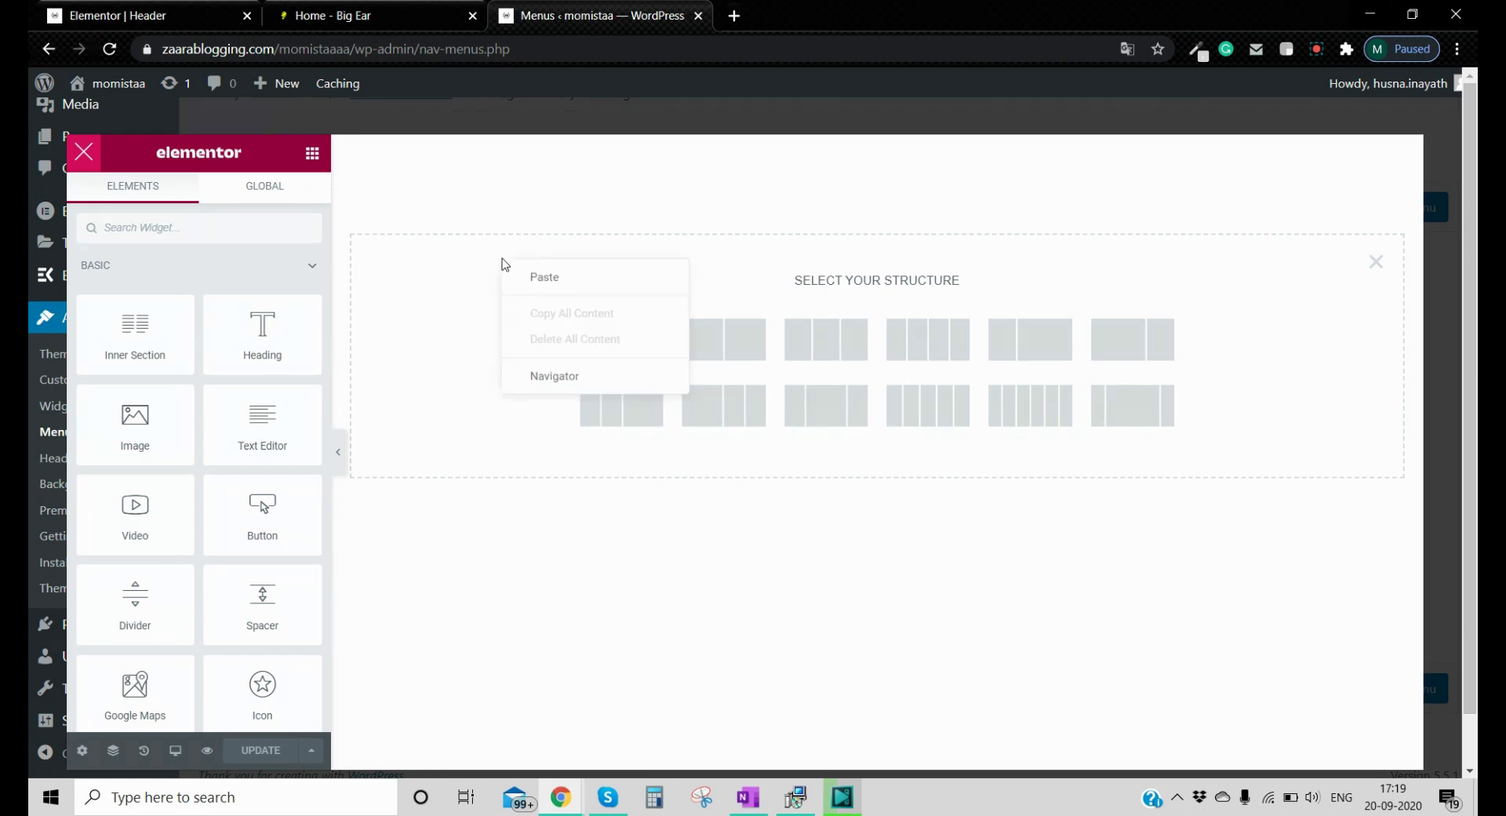
{"action": "left_click", "coordinate": [537, 278]}
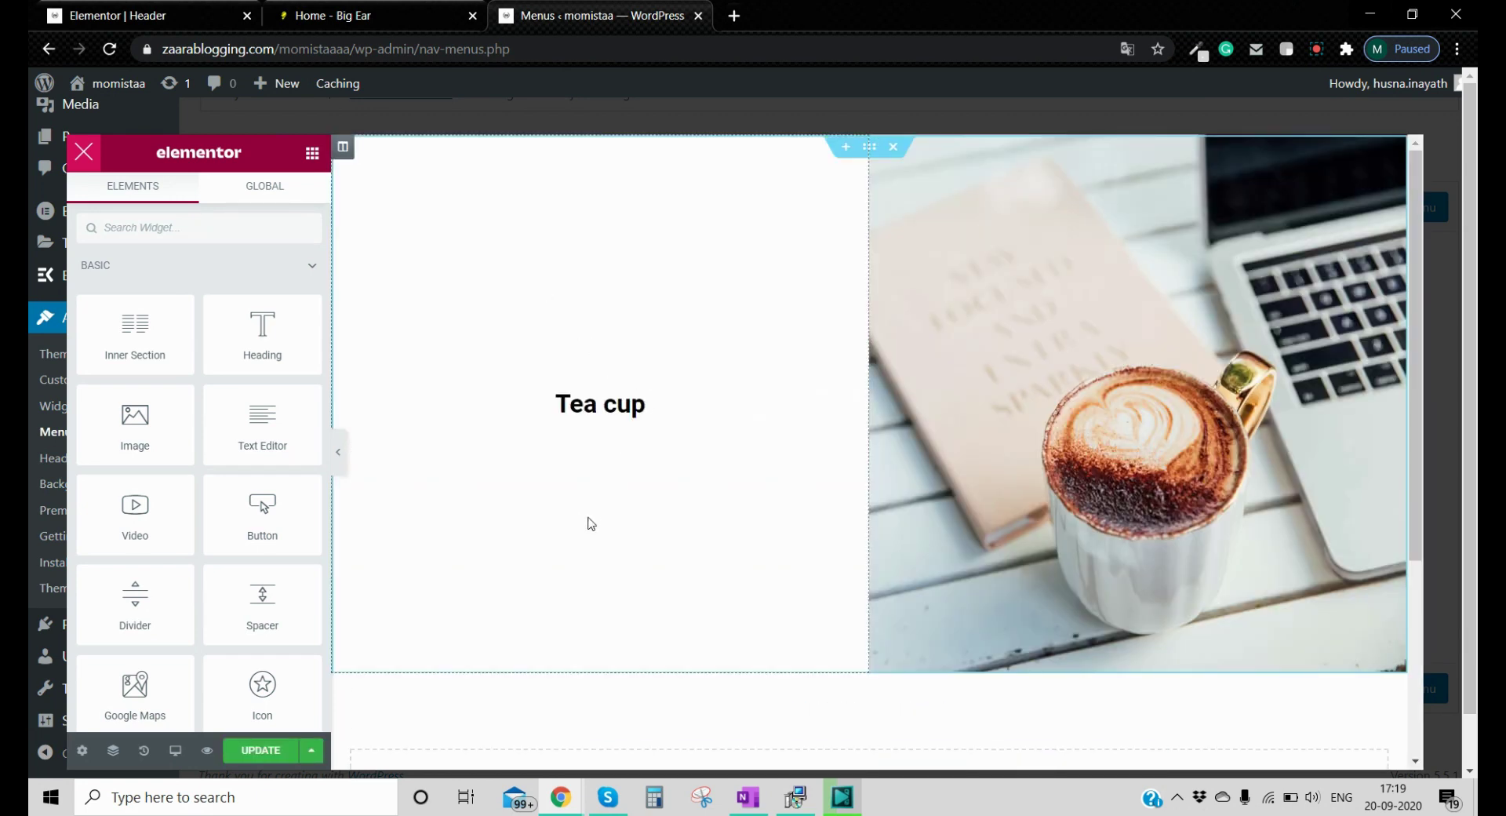
- Update the Services megamenu content and close its editor, then save and close the item's megamenu settings
{"action": "scroll", "coordinate": [502, 509], "scroll_direction": "down", "scroll_amount": 3}
{"action": "left_click", "coordinate": [266, 750]}
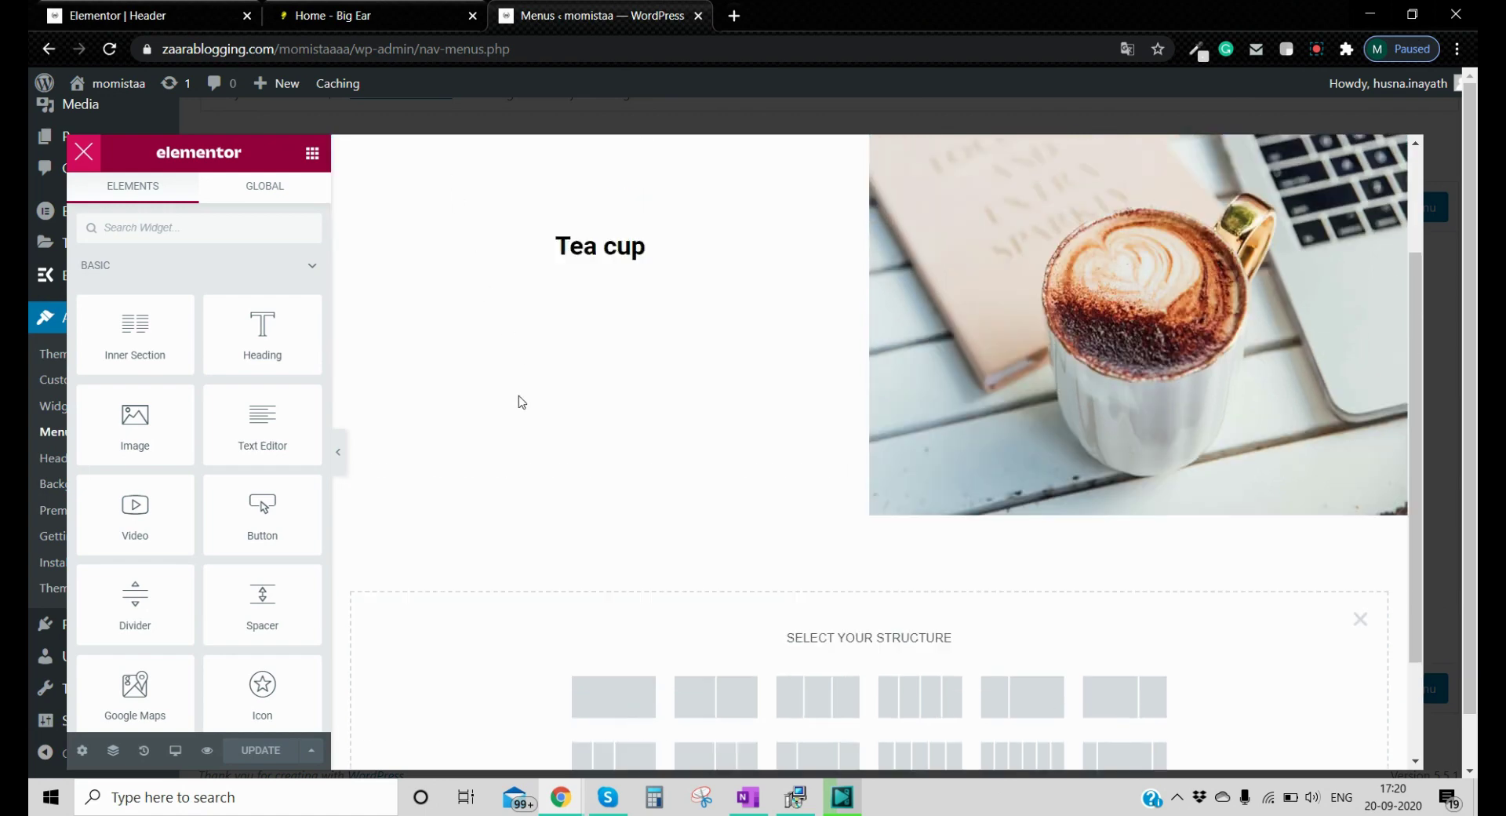
{"action": "left_click", "coordinate": [84, 152]}
{"action": "left_click", "coordinate": [929, 579]}
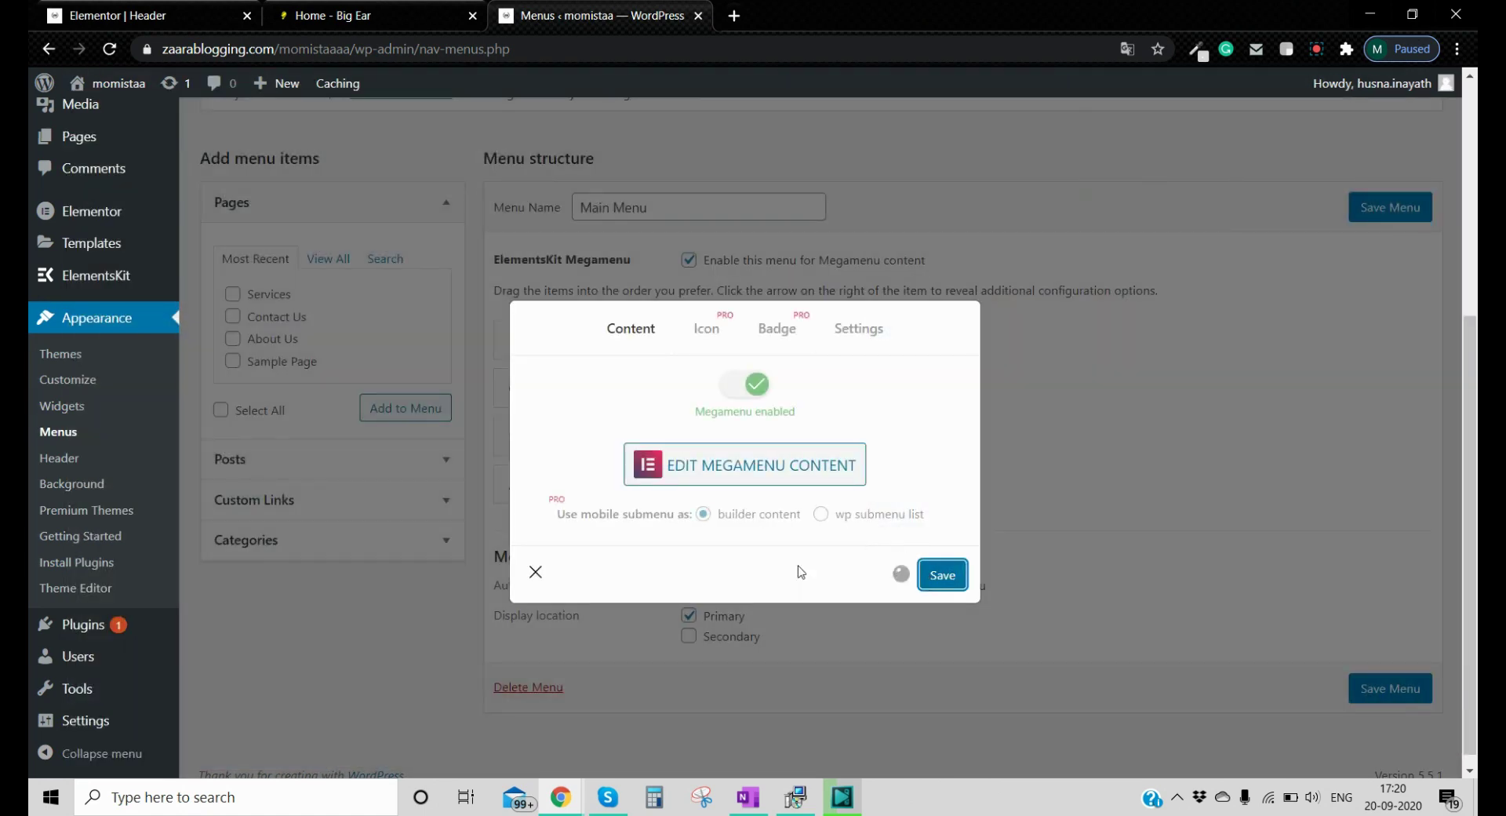
{"action": "left_click", "coordinate": [537, 574]}
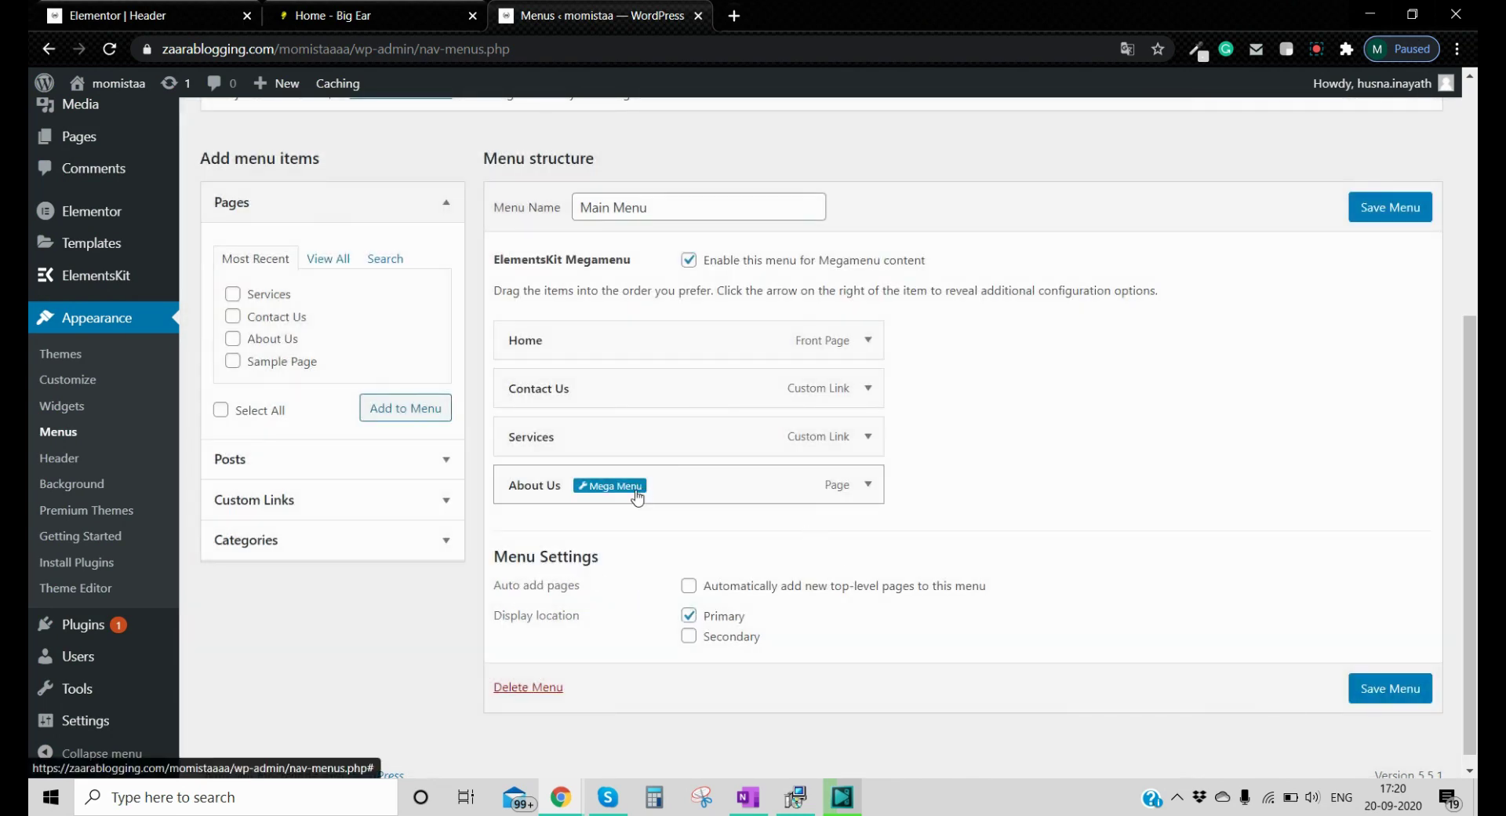
- Open the About Us item's megamenu content and paste the copied section with the Tea cup heading and coffee image
{"action": "left_click", "coordinate": [632, 487]}
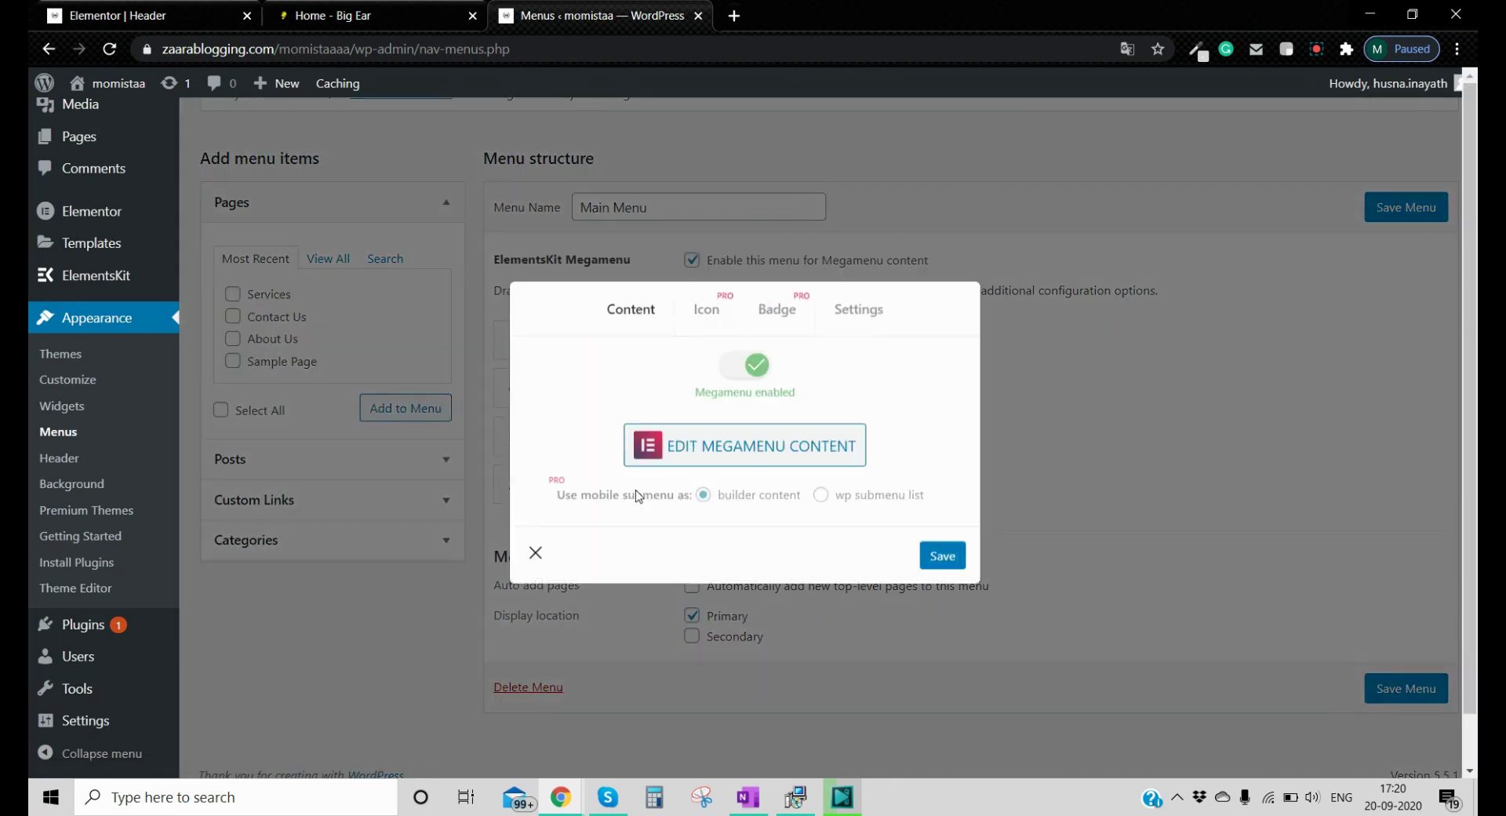
{"action": "left_click", "coordinate": [778, 469]}
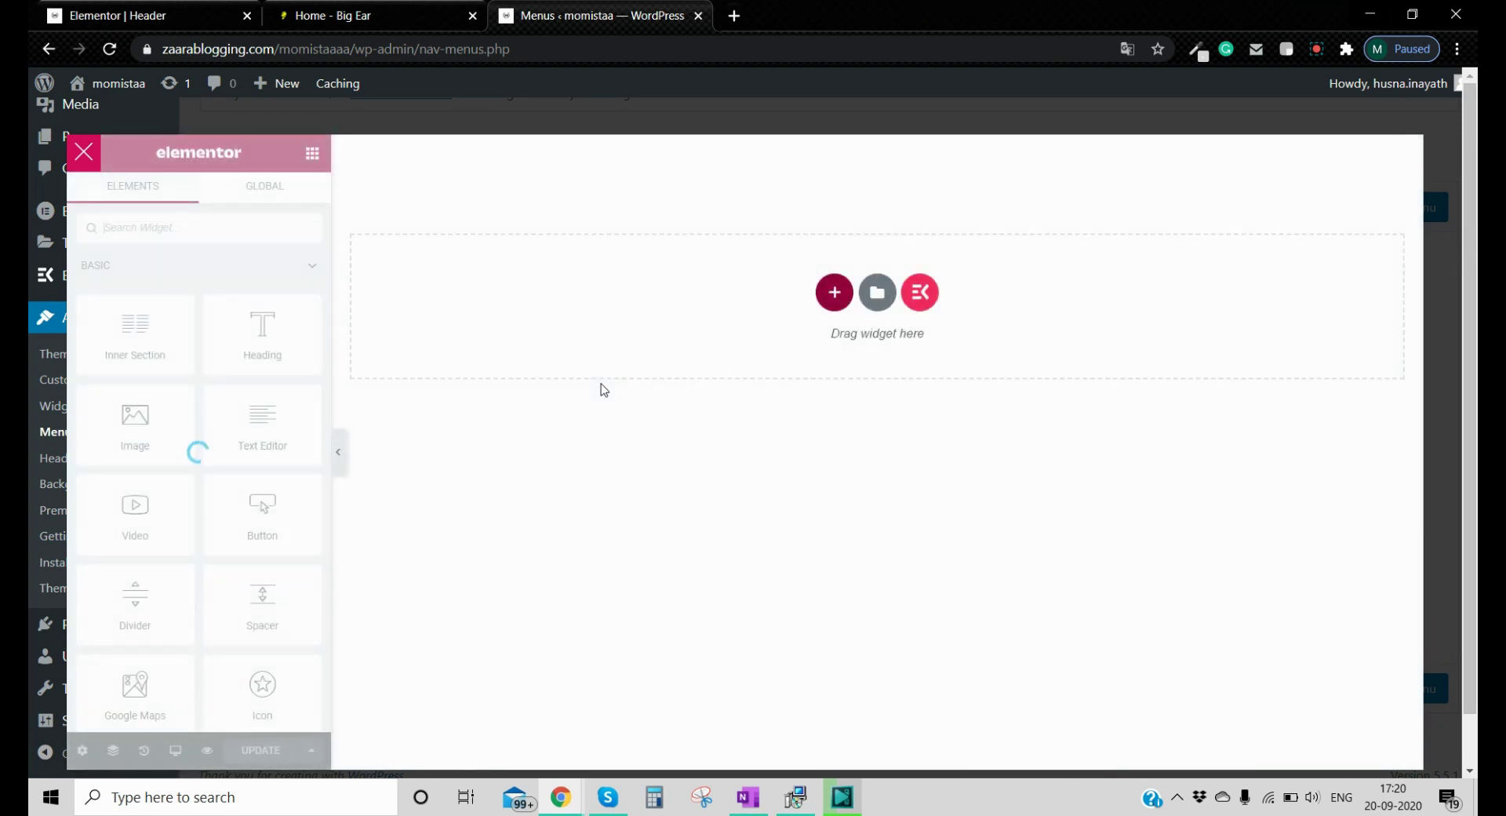
{"action": "right_click", "coordinate": [536, 263]}
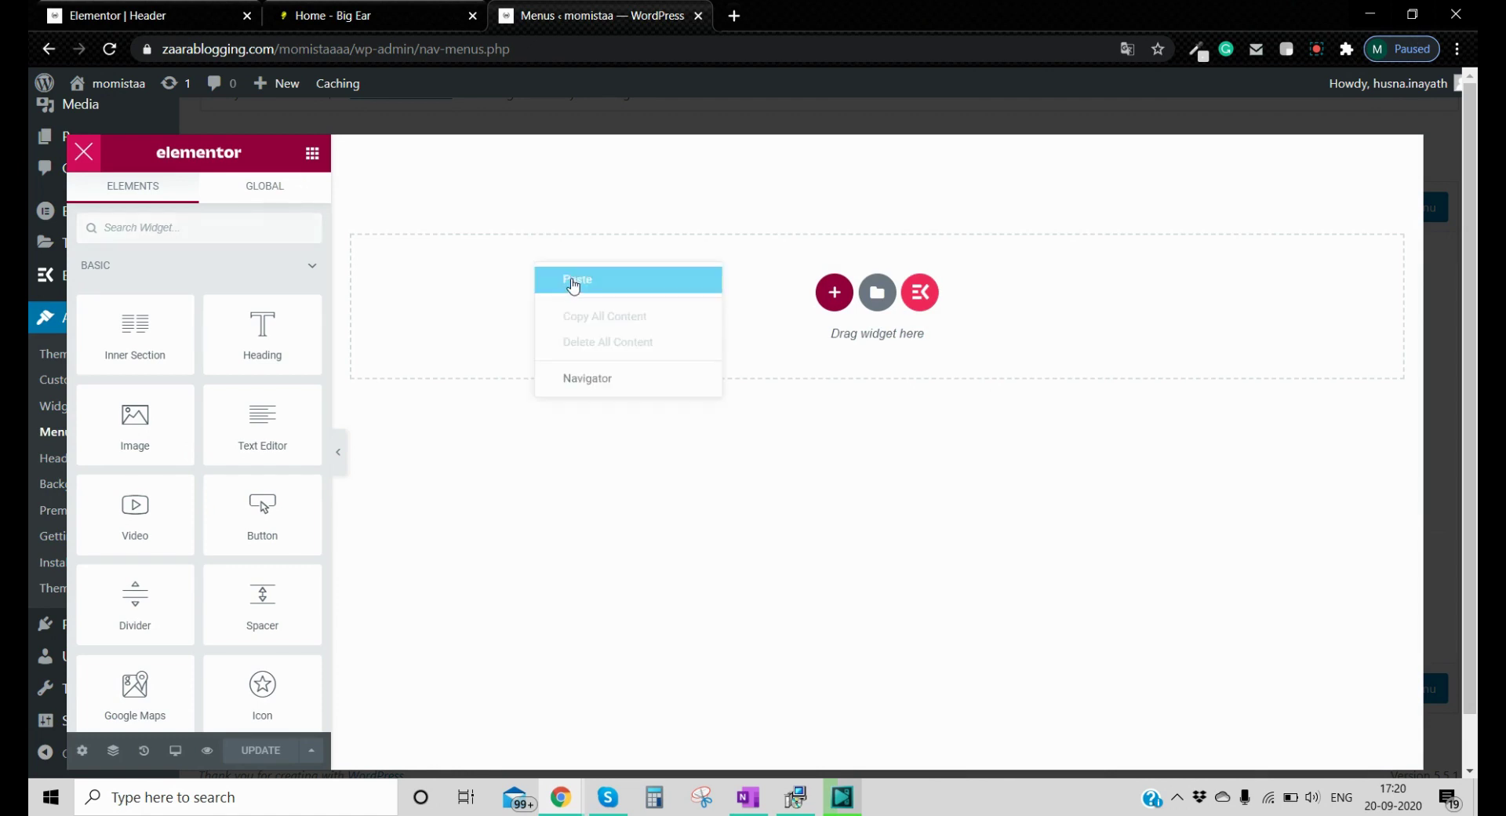
{"action": "left_click", "coordinate": [574, 283]}
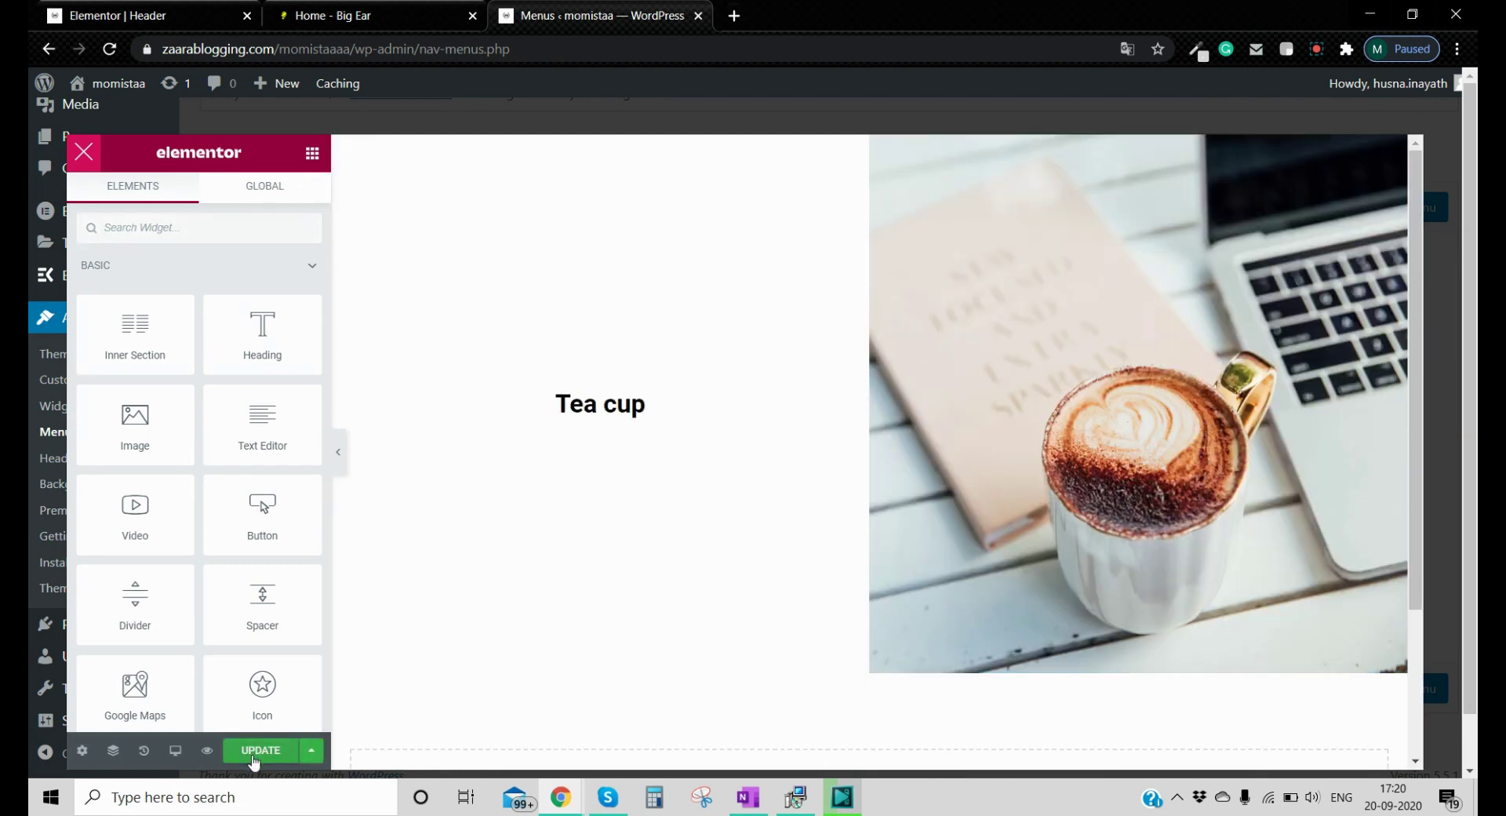
- Update the About Us megamenu content, close its editor and saved megamenu settings, and save Main Menu
{"action": "left_click", "coordinate": [254, 753]}
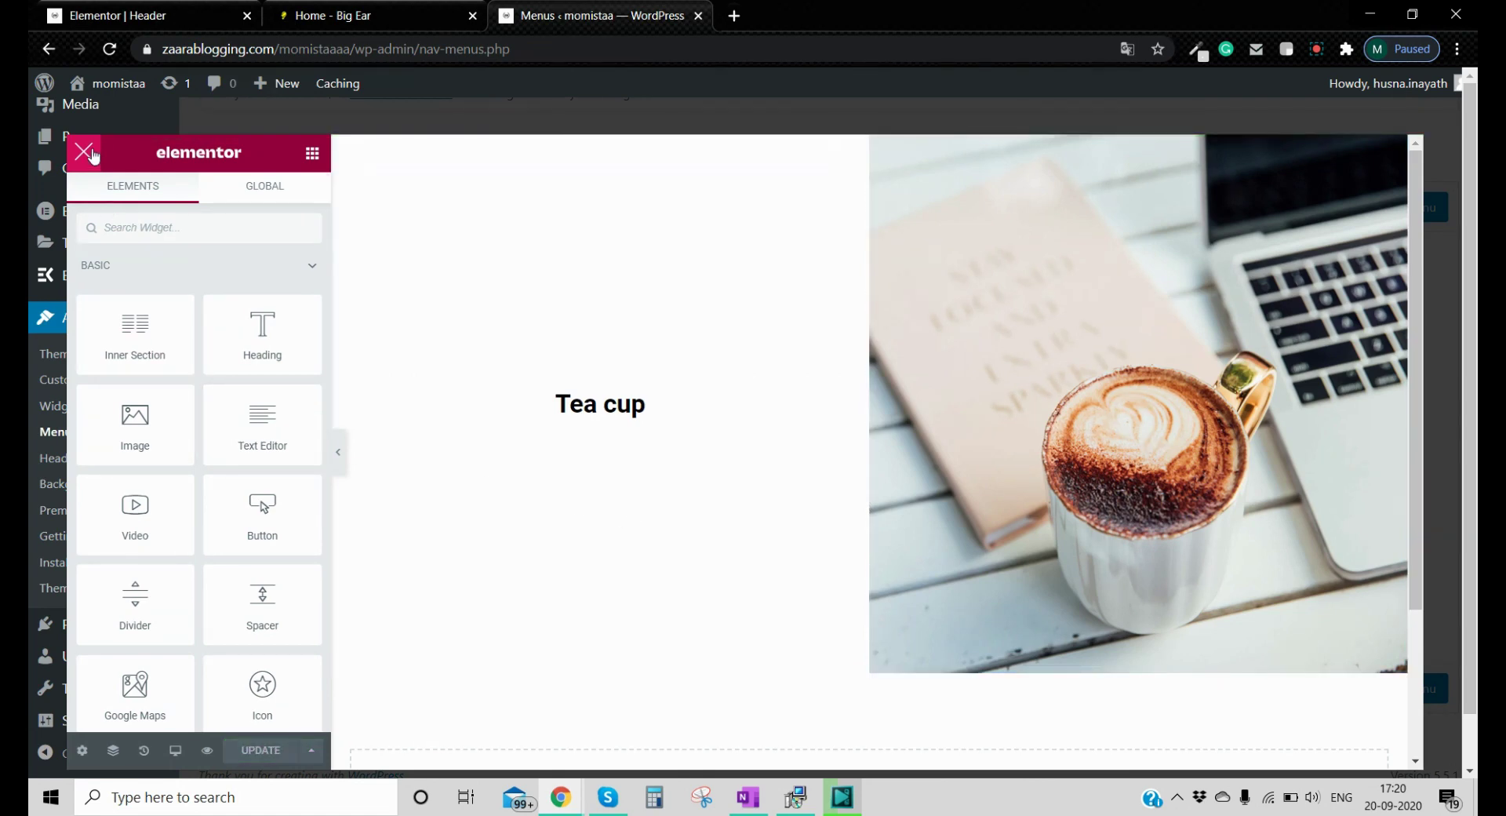
{"action": "left_click", "coordinate": [88, 153]}
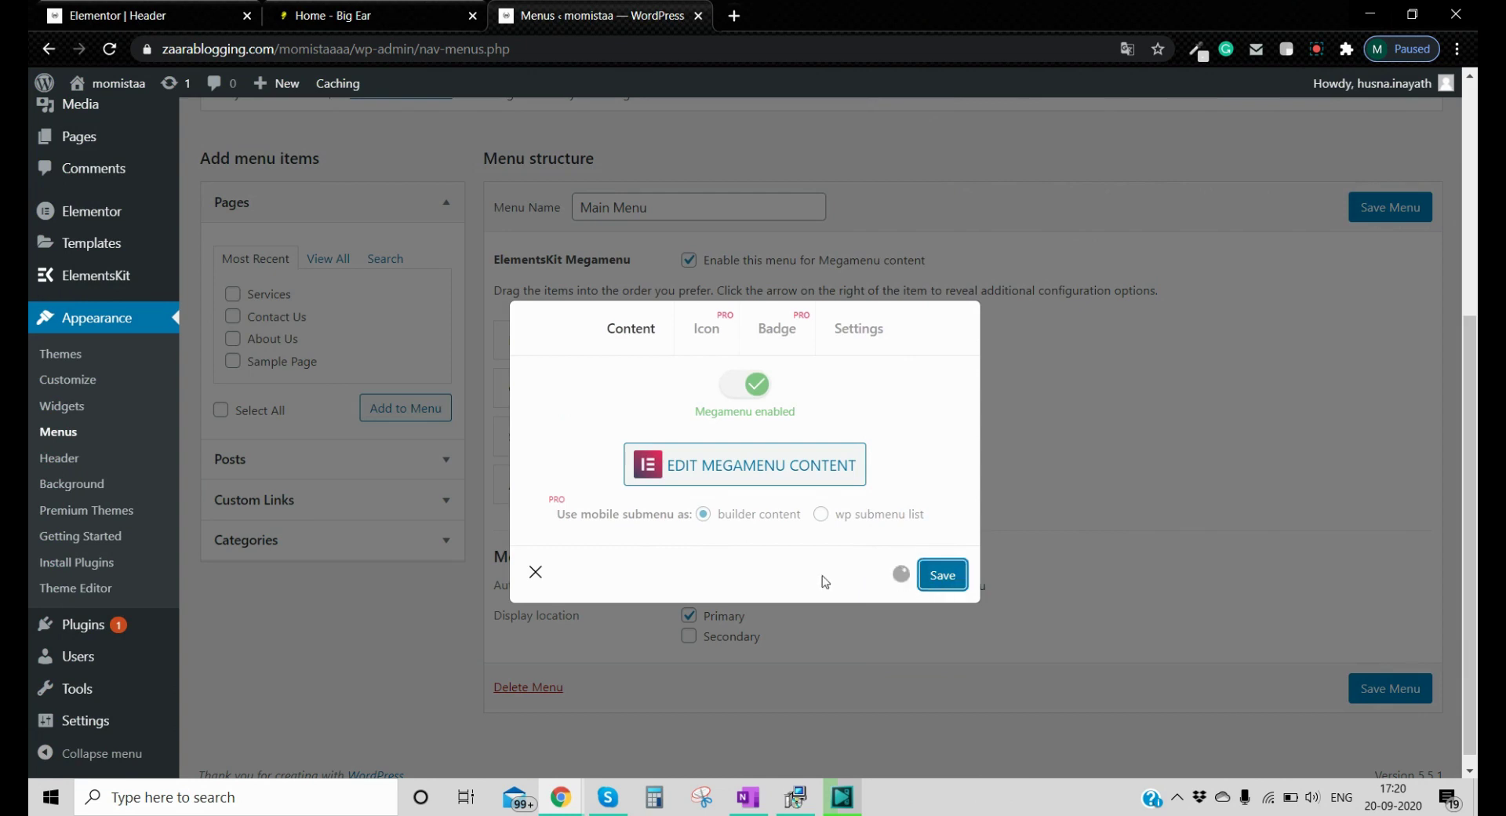
{"action": "left_click", "coordinate": [533, 573]}
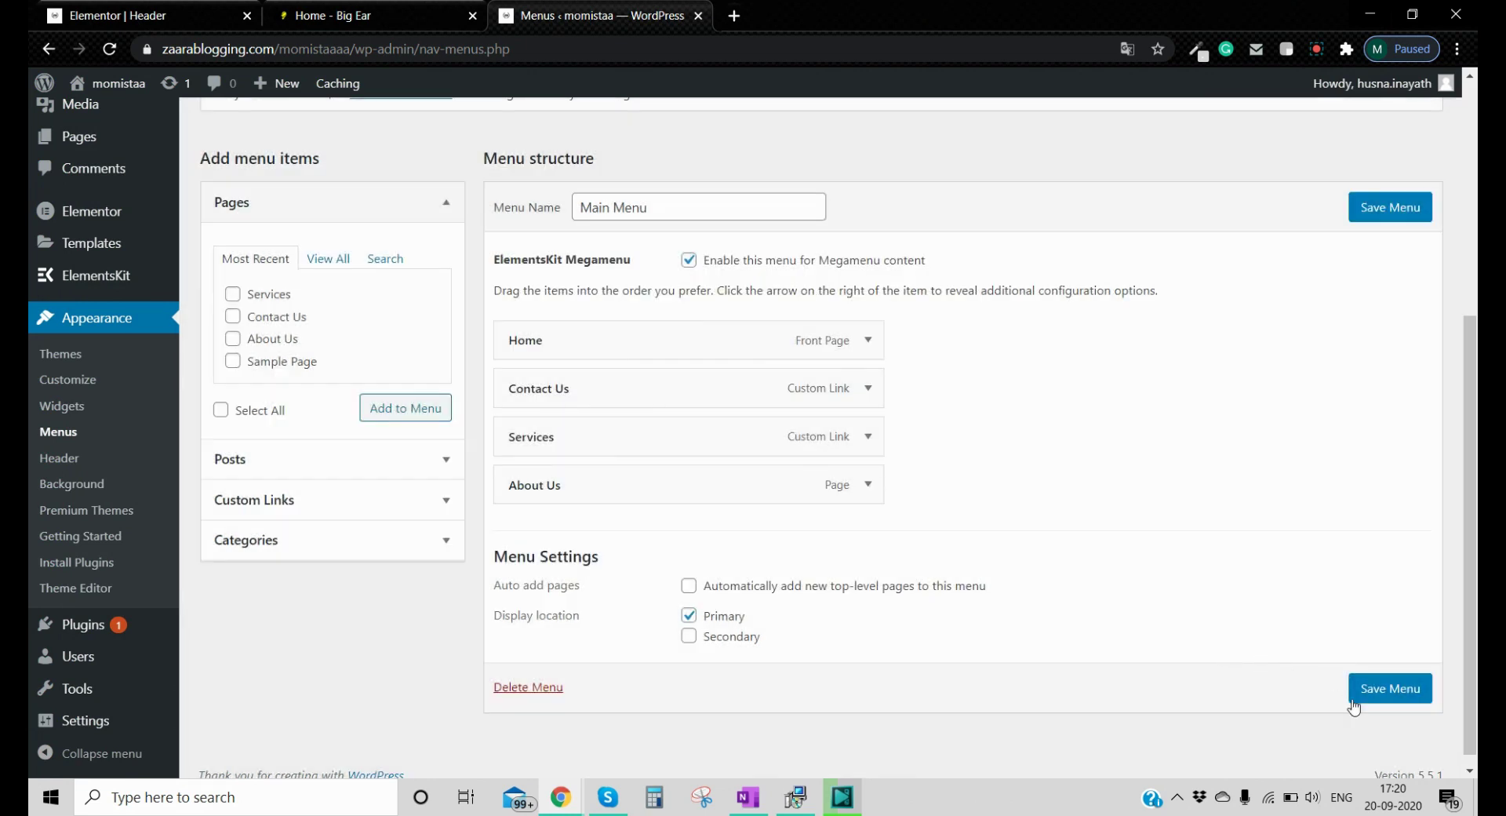
{"action": "left_click", "coordinate": [1374, 697]}
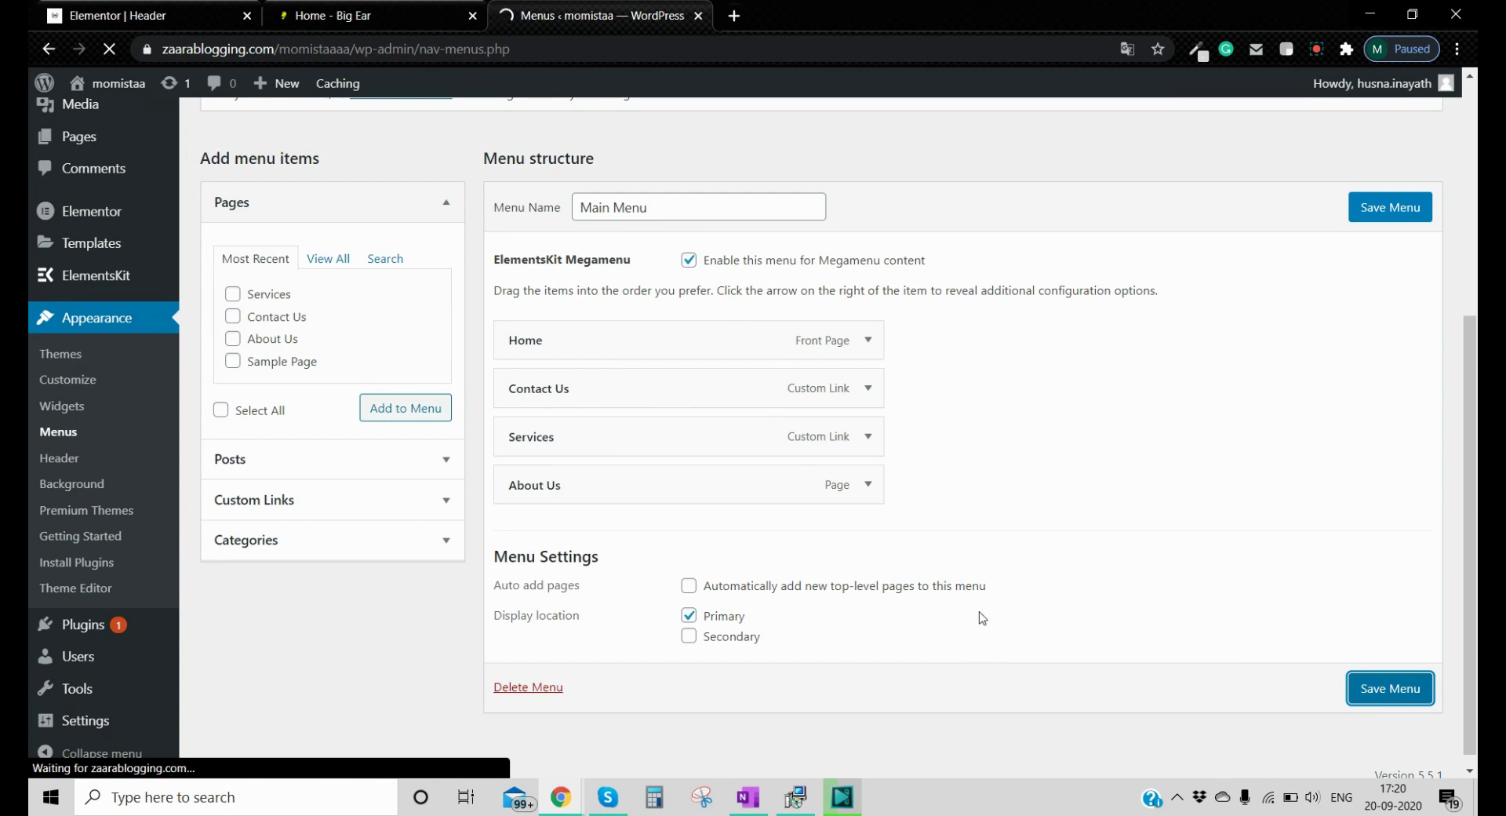
- Open the live site in a new browser tab and check how the Contact Us mega menu displays
{"action": "mouse_move", "coordinate": [107, 98]}
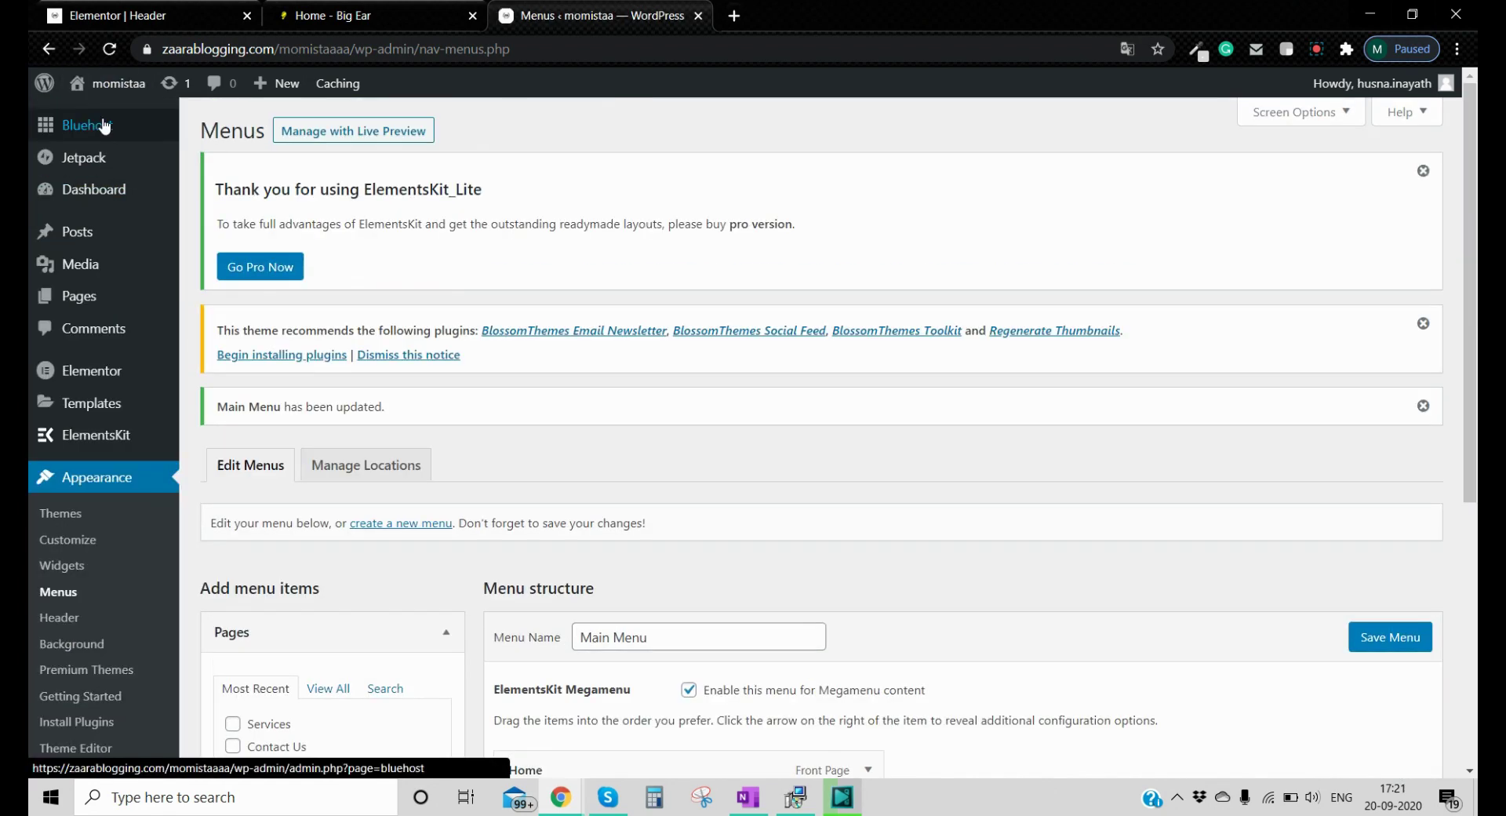
{"action": "middle_click", "coordinate": [116, 91]}
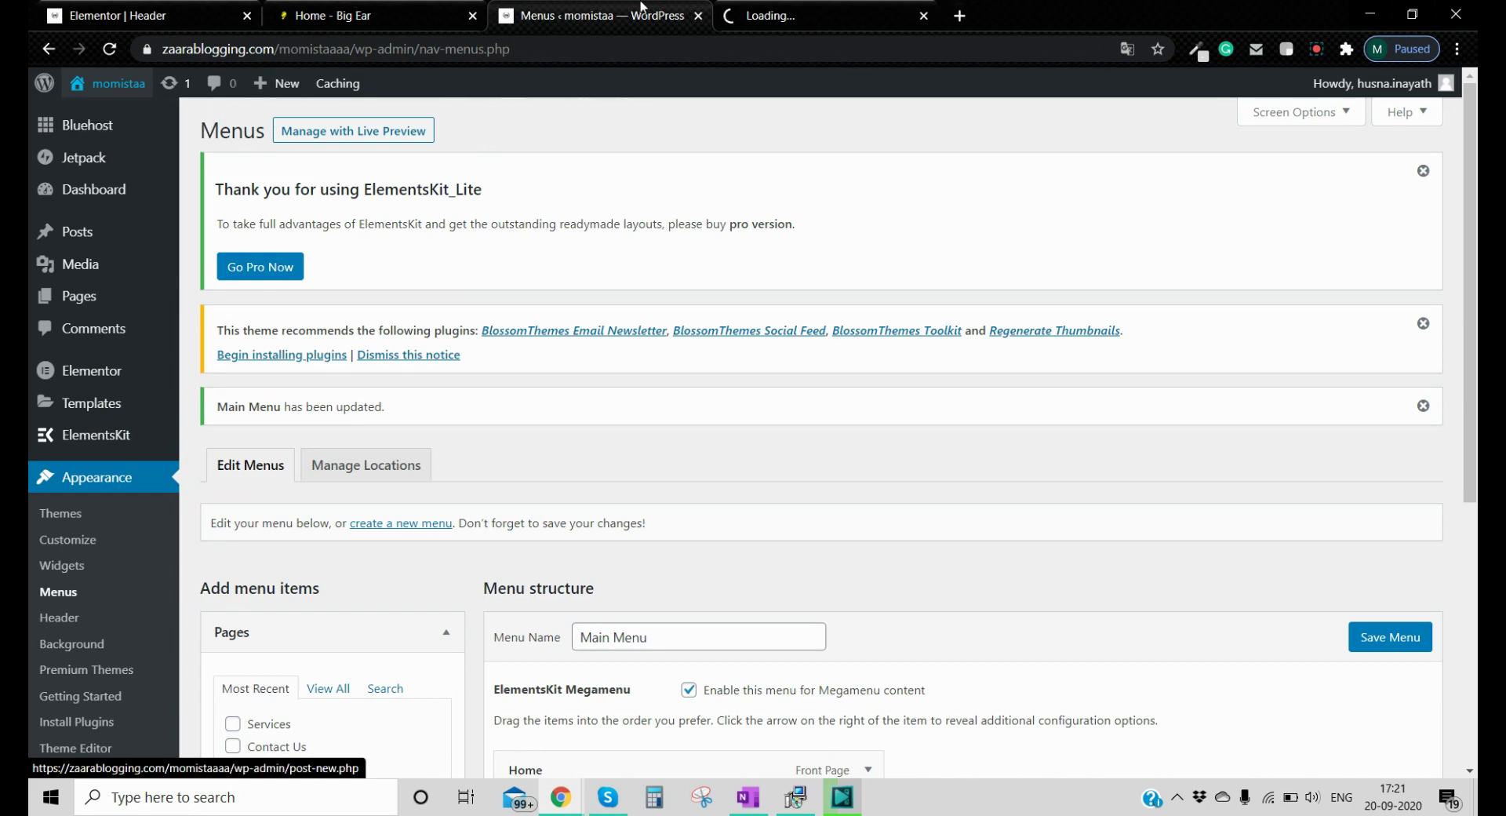
{"action": "left_click", "coordinate": [775, 8]}
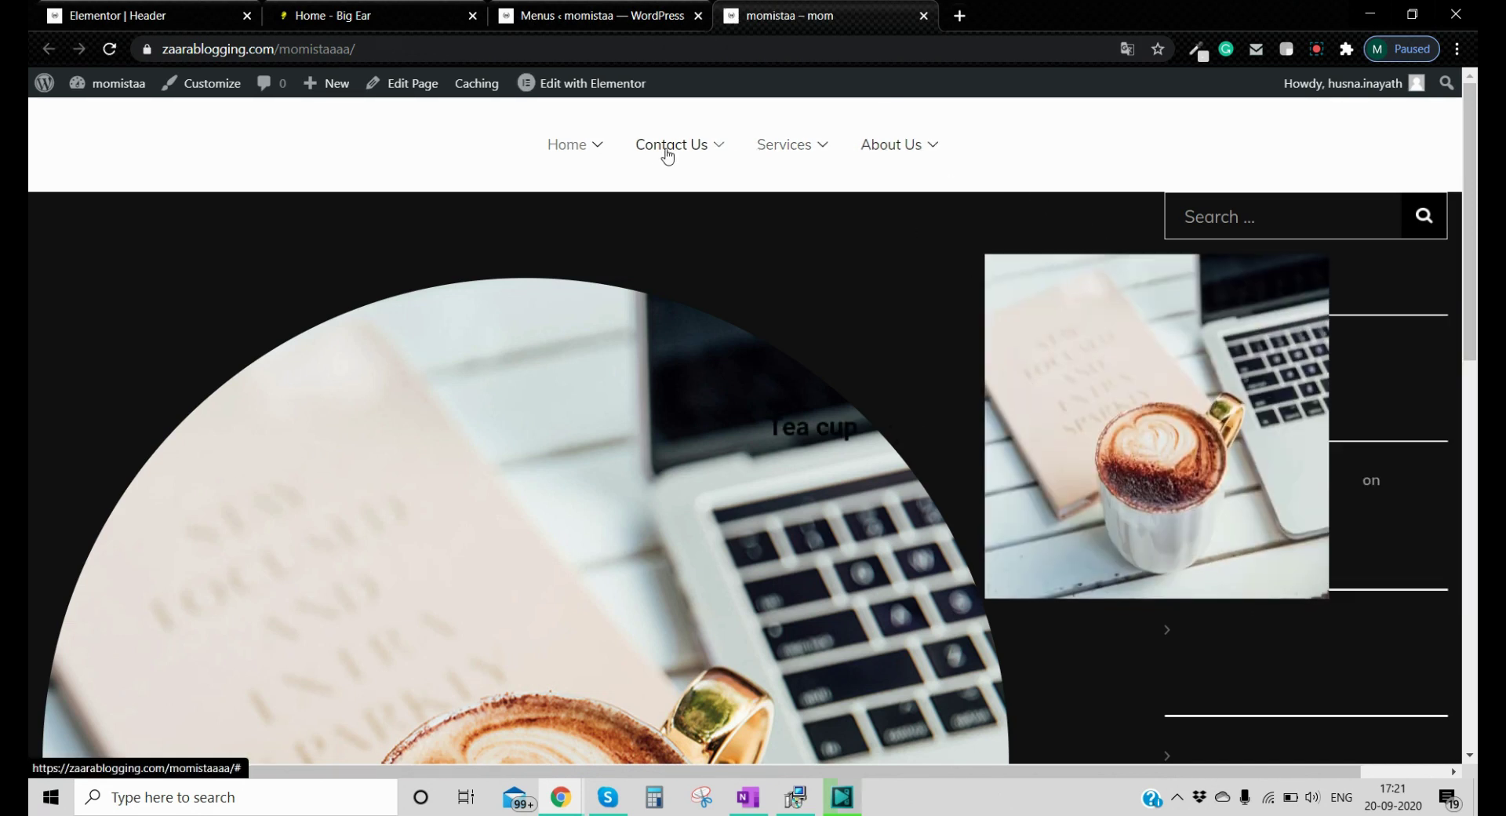
- Return to the WordPress menu page and open the Contact Us item's megamenu content for editing
{"action": "left_click", "coordinate": [596, 15]}
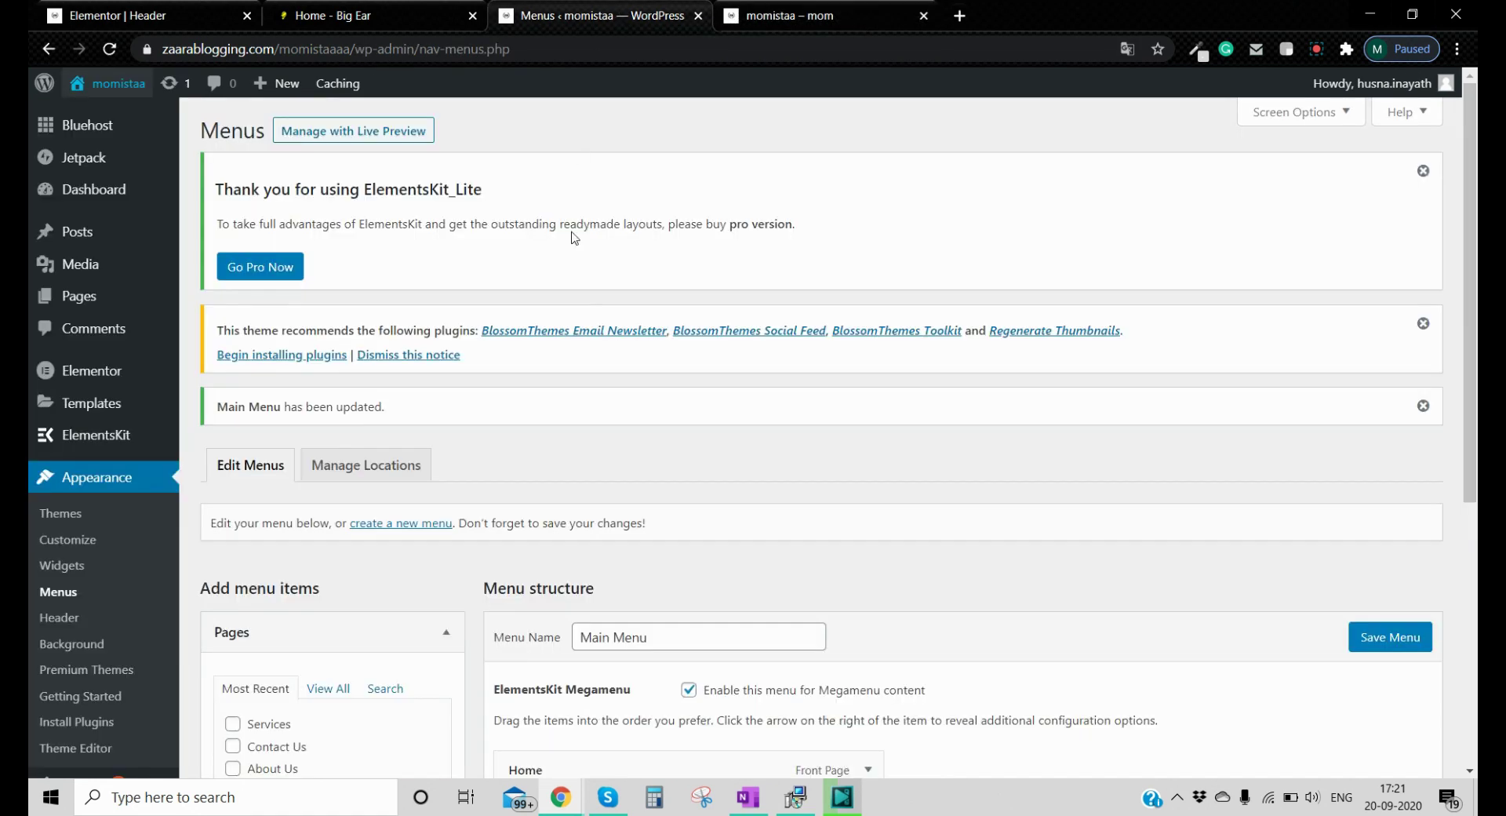
{"action": "scroll", "coordinate": [117, 643], "scroll_direction": "down", "scroll_amount": 1}
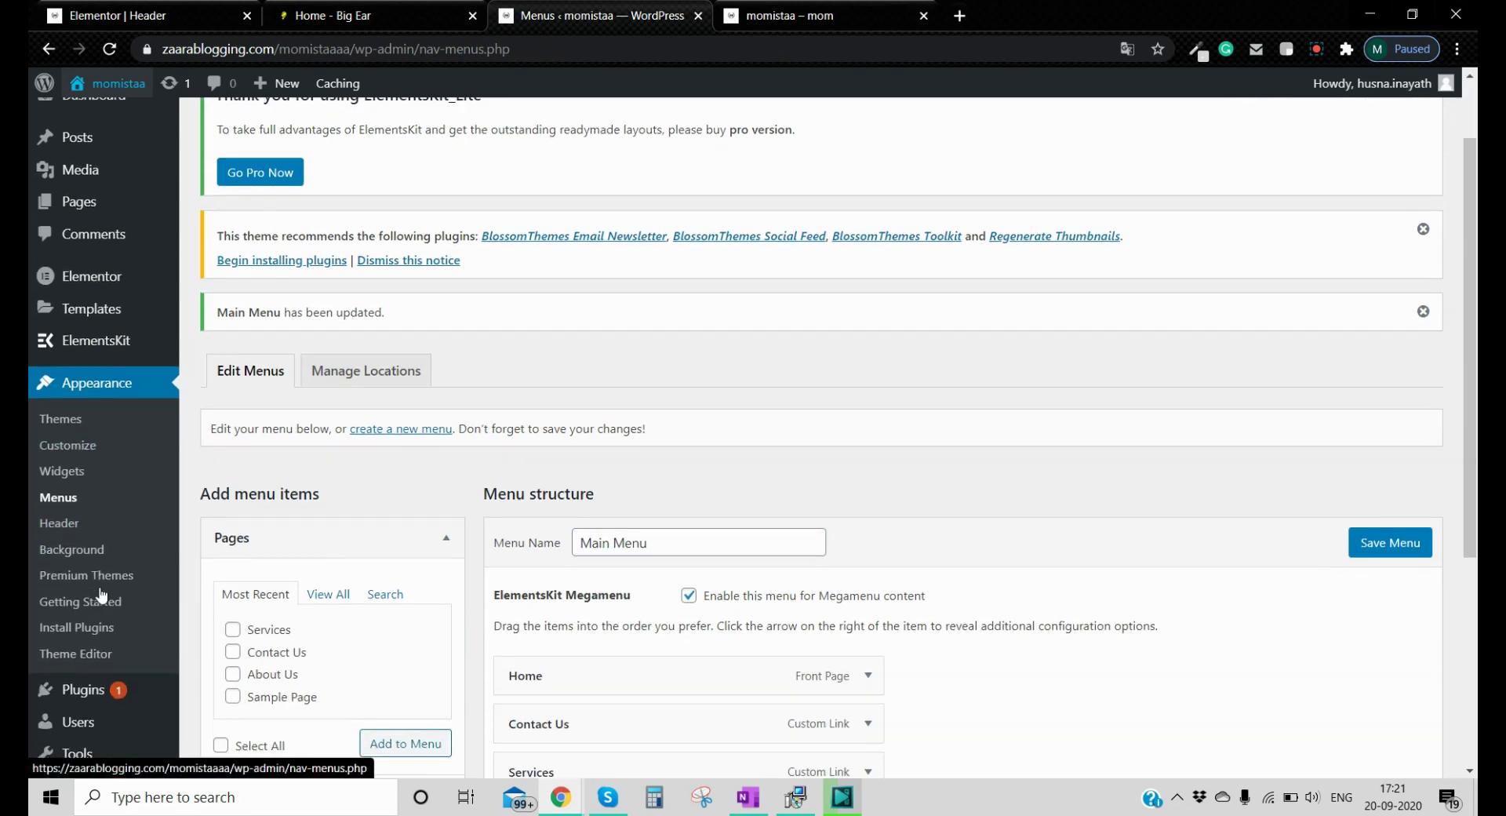
{"action": "scroll", "coordinate": [621, 656], "scroll_direction": "down", "scroll_amount": 2}
{"action": "mouse_move", "coordinate": [586, 492]}
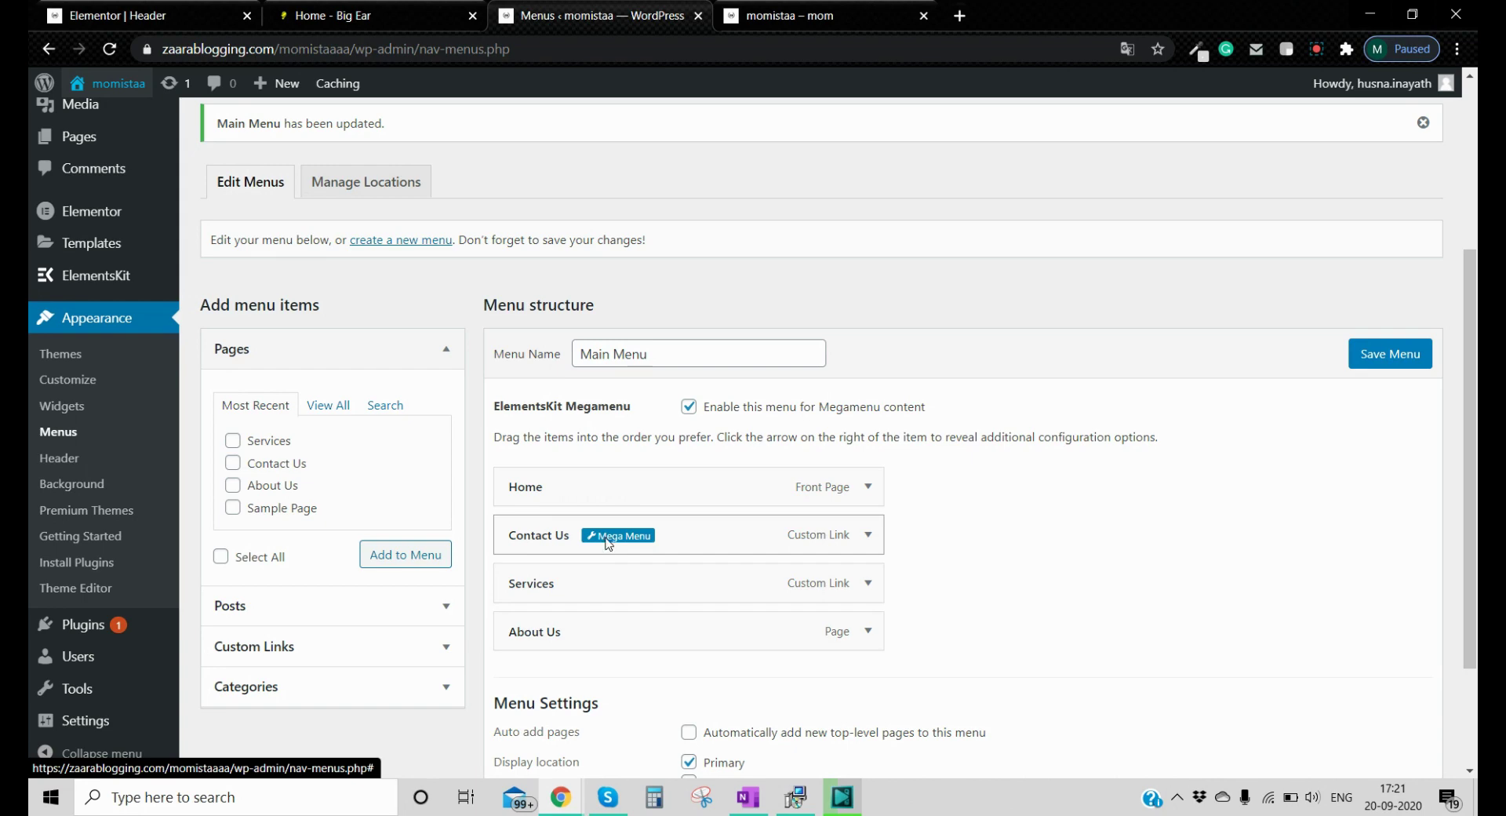
{"action": "left_click", "coordinate": [609, 543]}
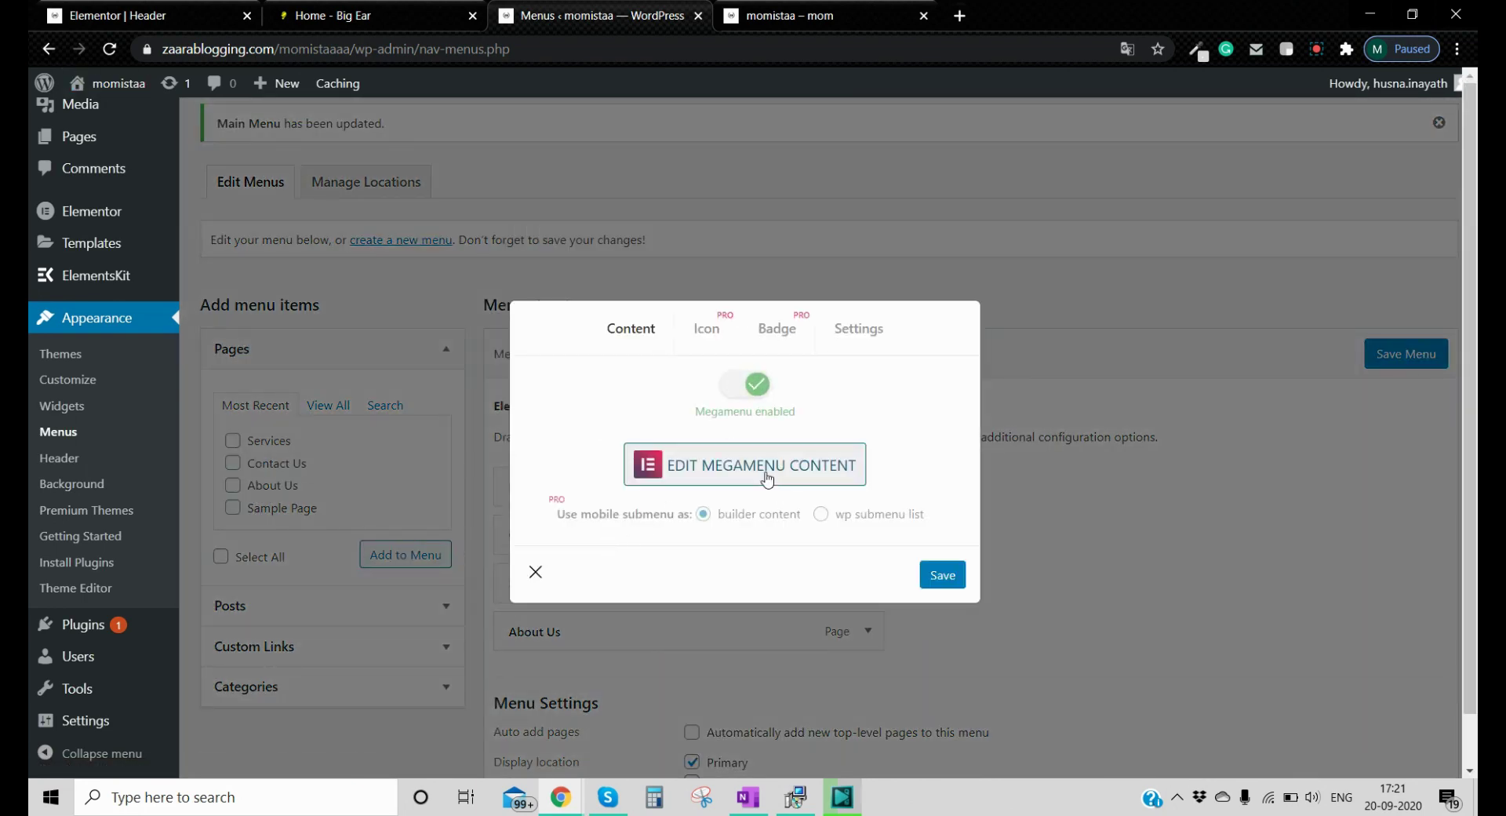
{"action": "left_click", "coordinate": [767, 479]}
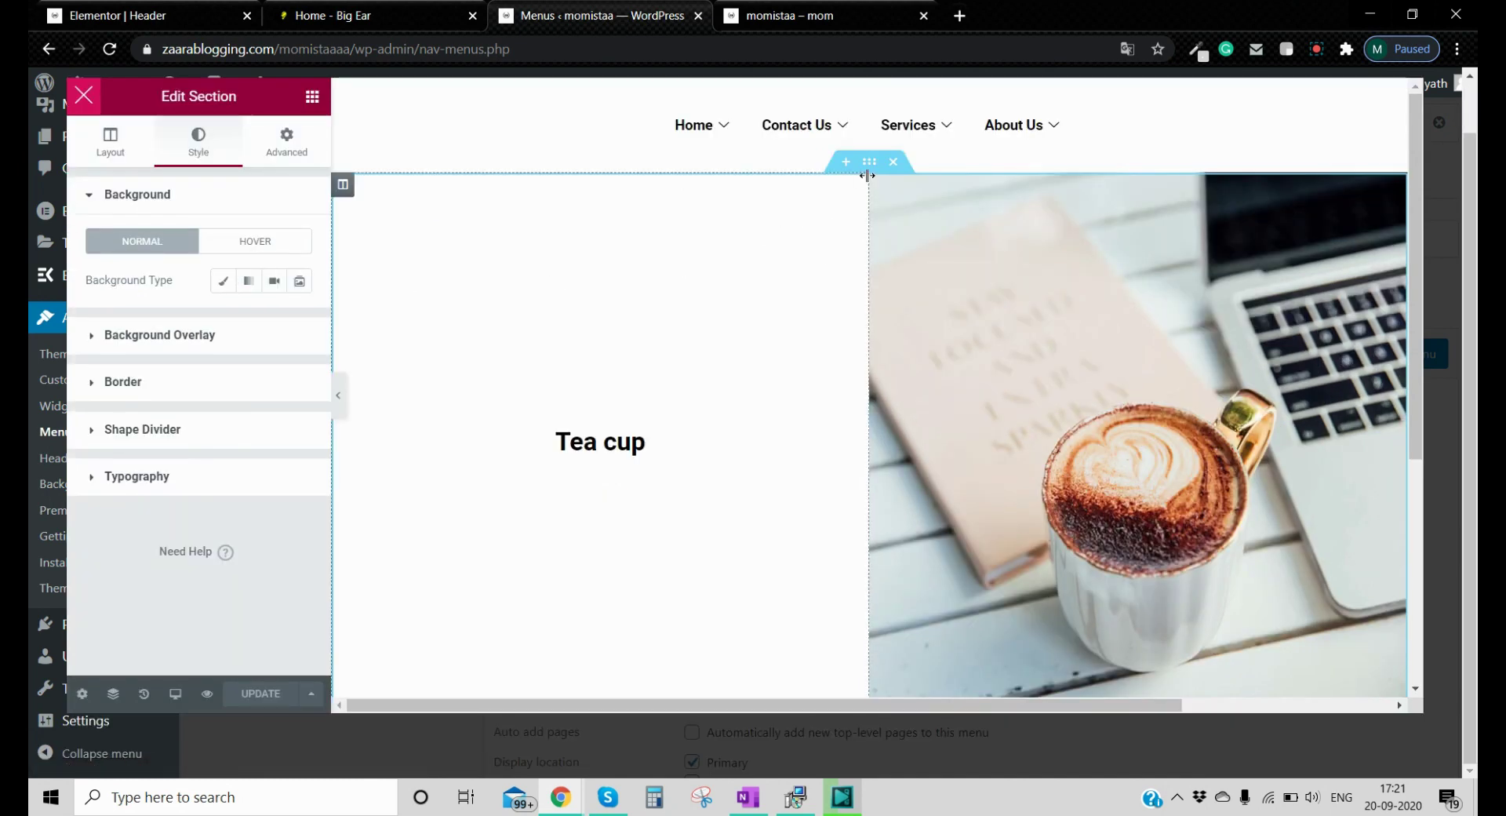
- Give the Tea cup section a classic background with the white color #FFFFFF
{"action": "left_click", "coordinate": [869, 168]}
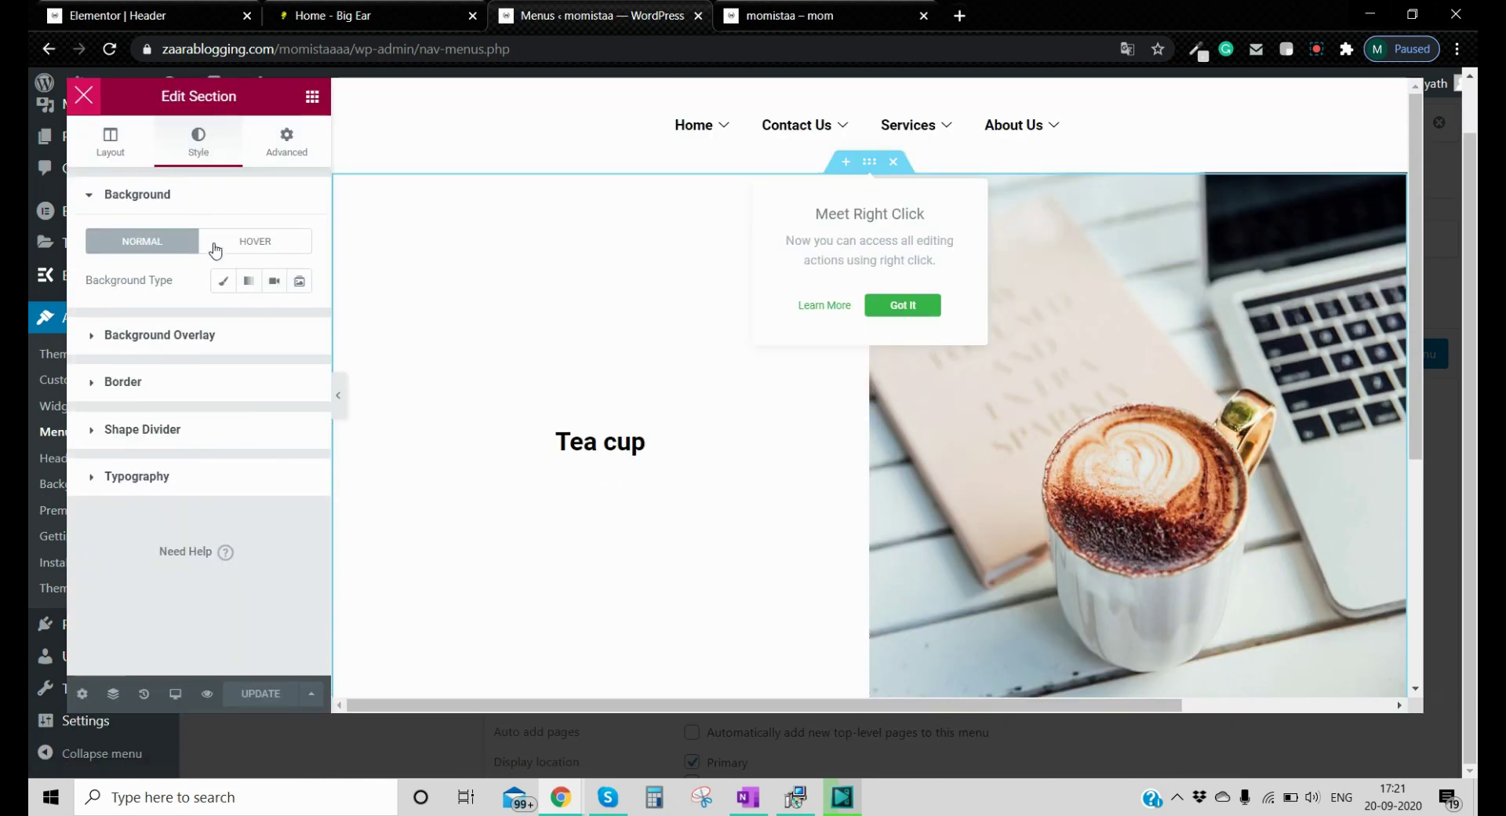
{"action": "left_click", "coordinate": [186, 148]}
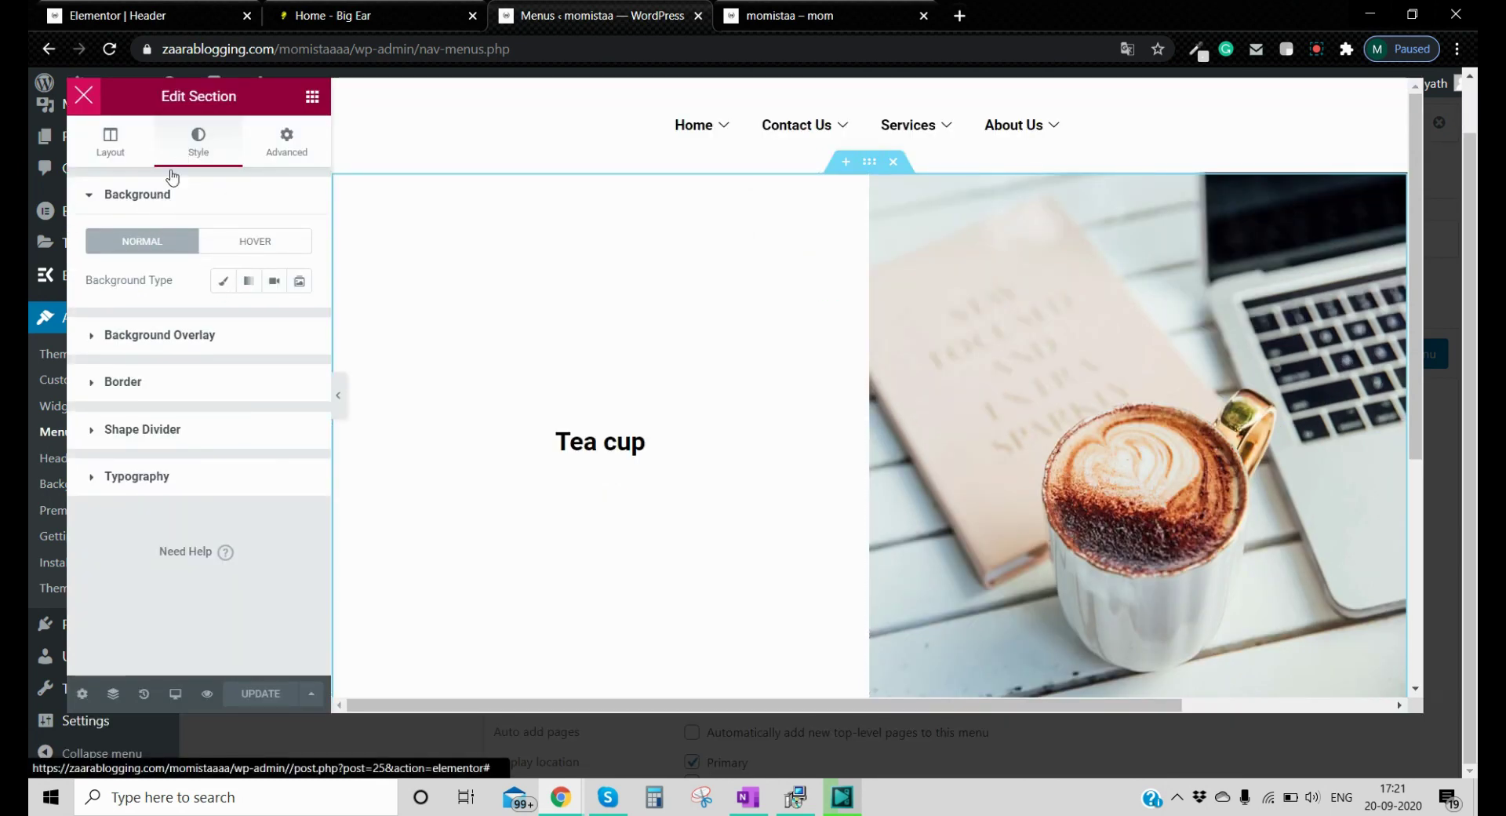
{"action": "left_click", "coordinate": [220, 283]}
{"action": "left_click", "coordinate": [299, 320]}
{"action": "left_click_drag", "start_coordinate": [216, 424], "coordinate": [196, 383]}
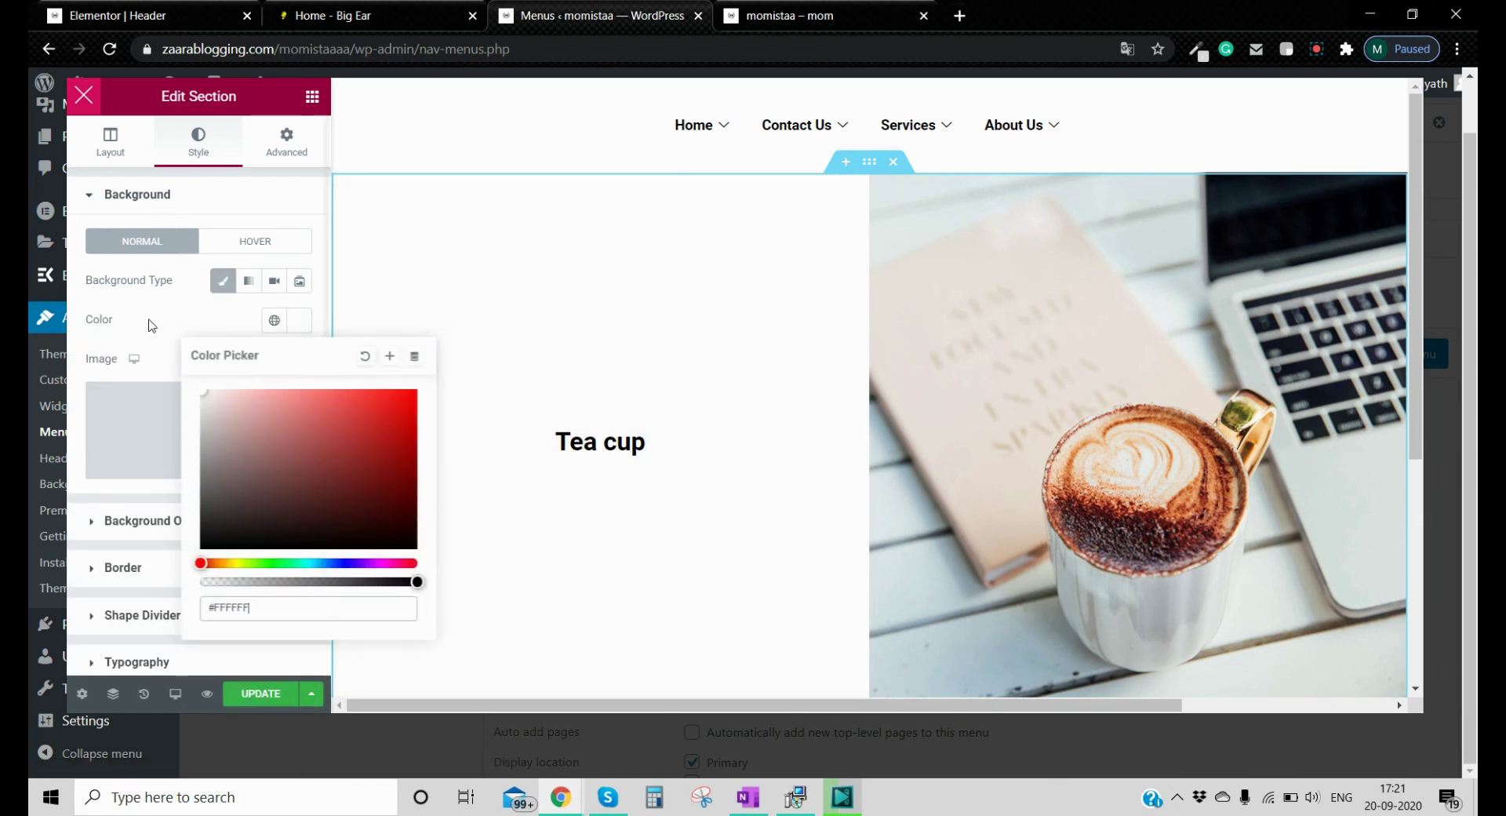
{"action": "left_click", "coordinate": [147, 320]}
{"action": "scroll", "coordinate": [608, 362], "scroll_direction": "up", "scroll_amount": 2}
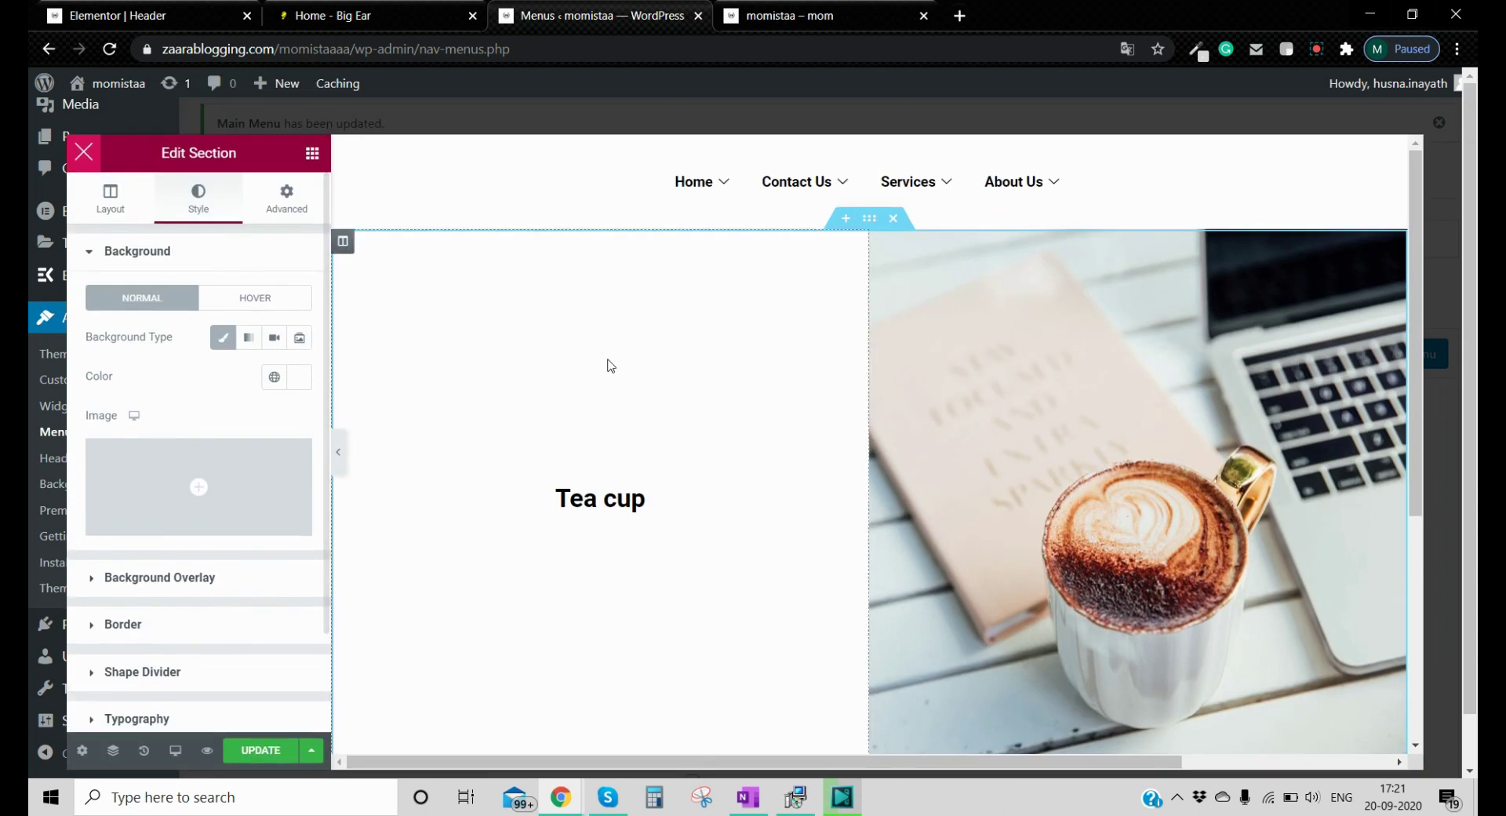
- Update the Contact Us megamenu content and close its editor, then save and close the item's megamenu settings
{"action": "left_click", "coordinate": [275, 751]}
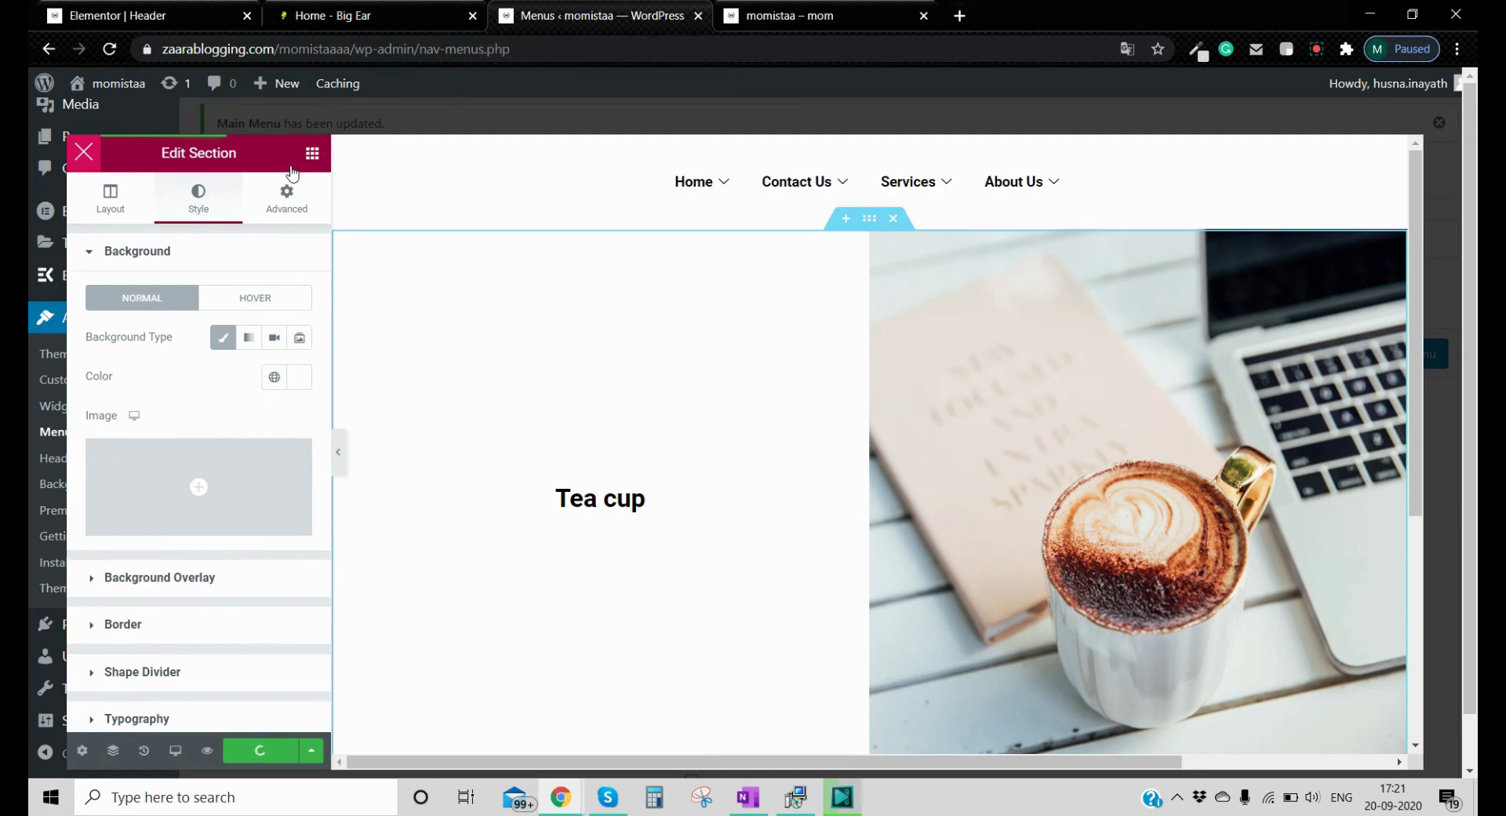
{"action": "left_click", "coordinate": [86, 151]}
{"action": "left_click", "coordinate": [930, 580]}
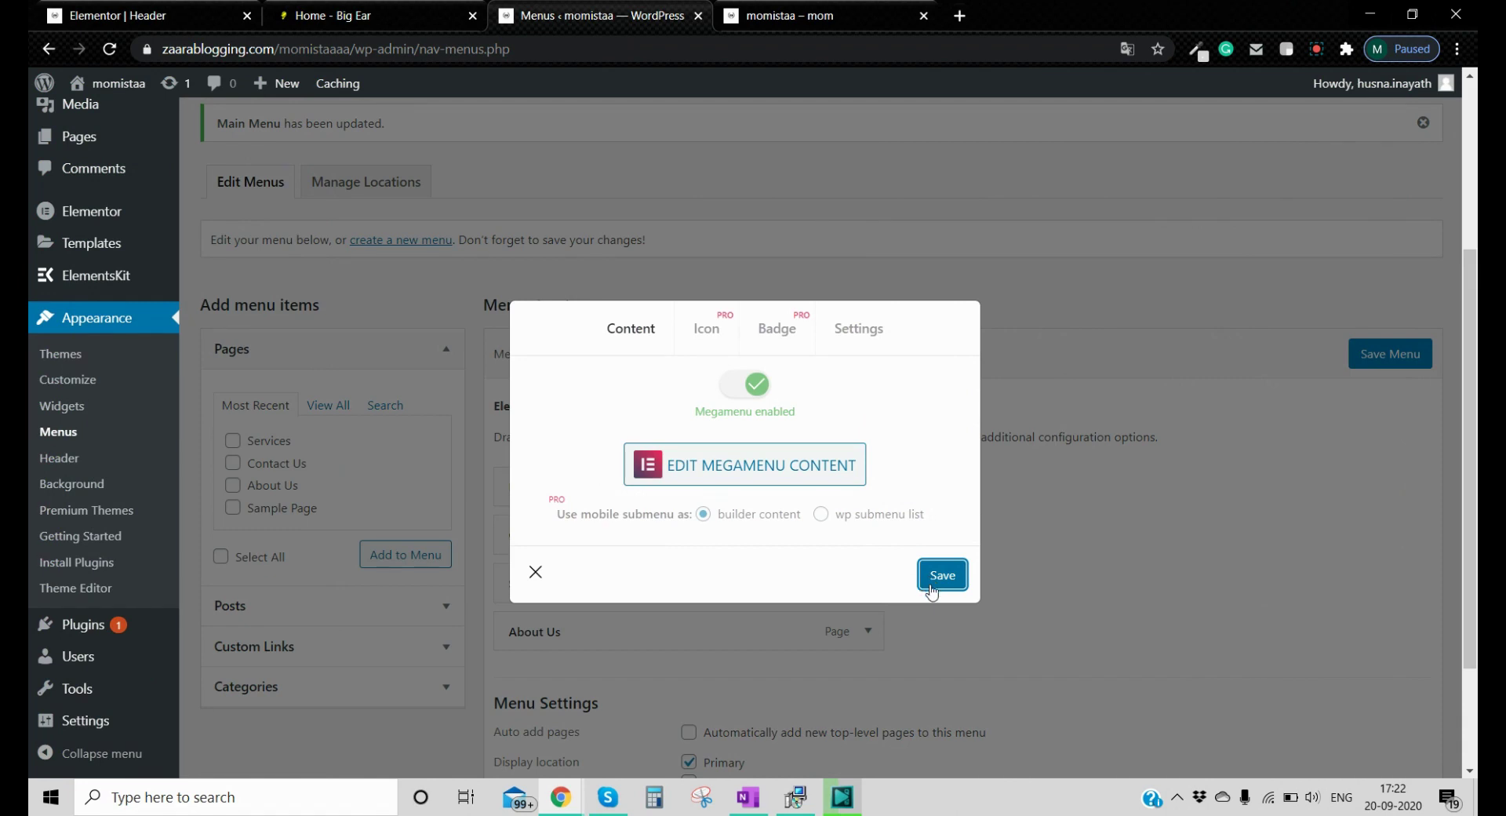
{"action": "left_click", "coordinate": [536, 571]}
- Reload the live site and check the Contact Us mega menu with its section background
{"action": "left_click", "coordinate": [792, 14]}
{"action": "key", "text": "F5"}
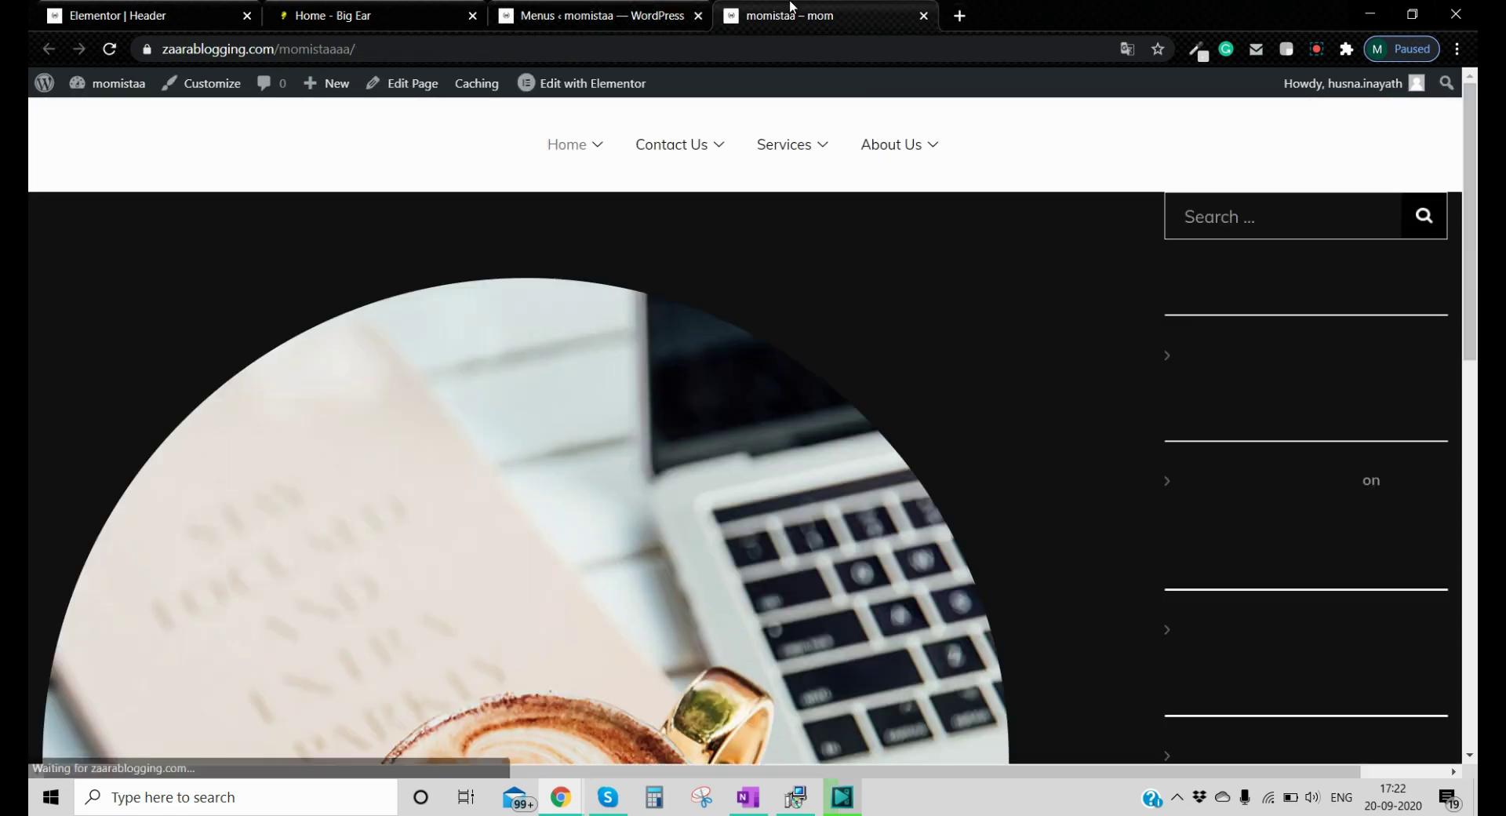
{"action": "mouse_move", "coordinate": [671, 155]}
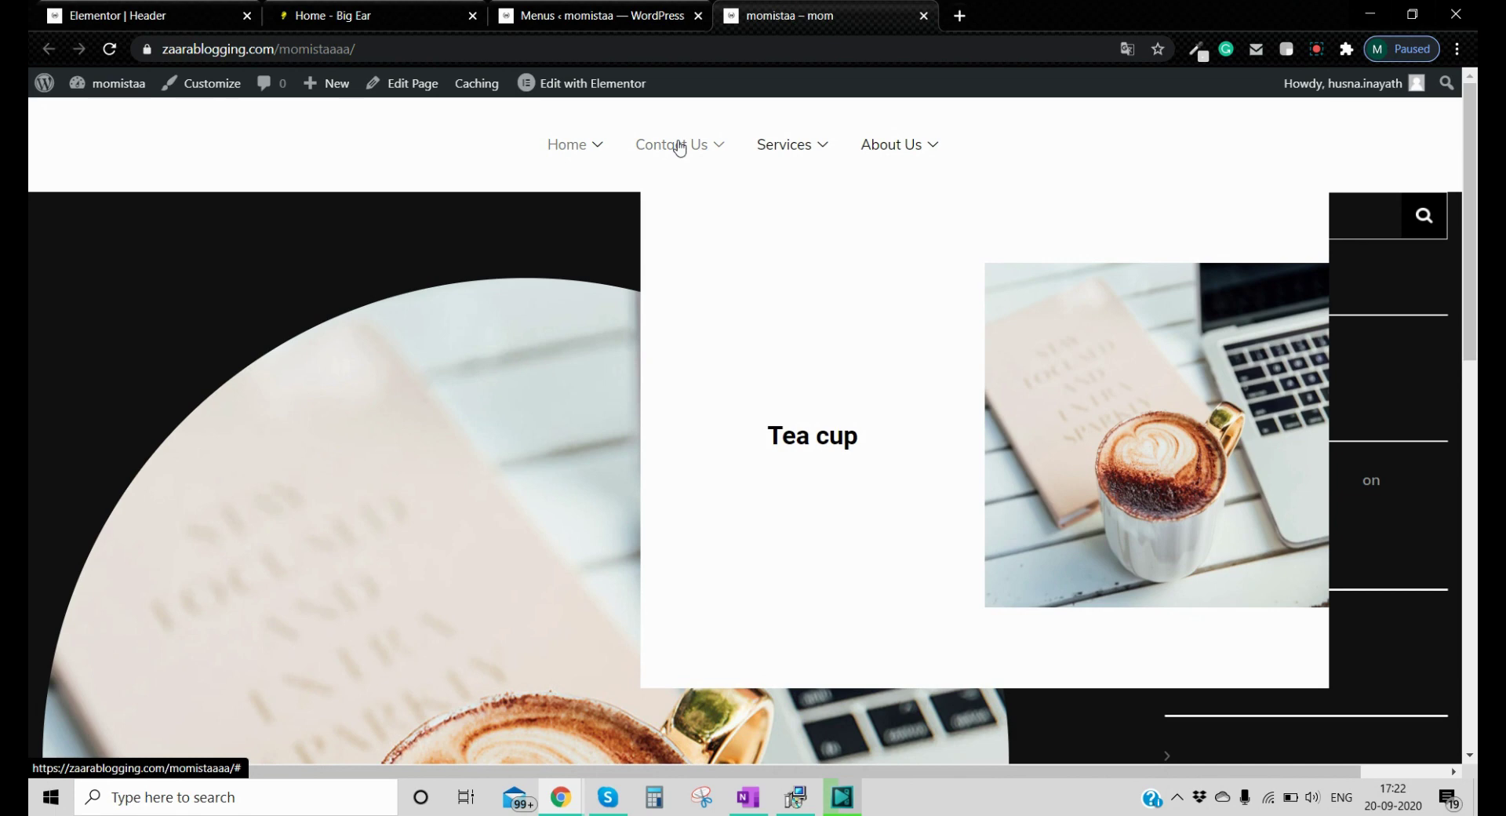
- Open the Contact Us megamenu content from the WordPress menu page, enable Stretch Section for the Tea cup section and update
{"action": "left_click", "coordinate": [666, 14]}
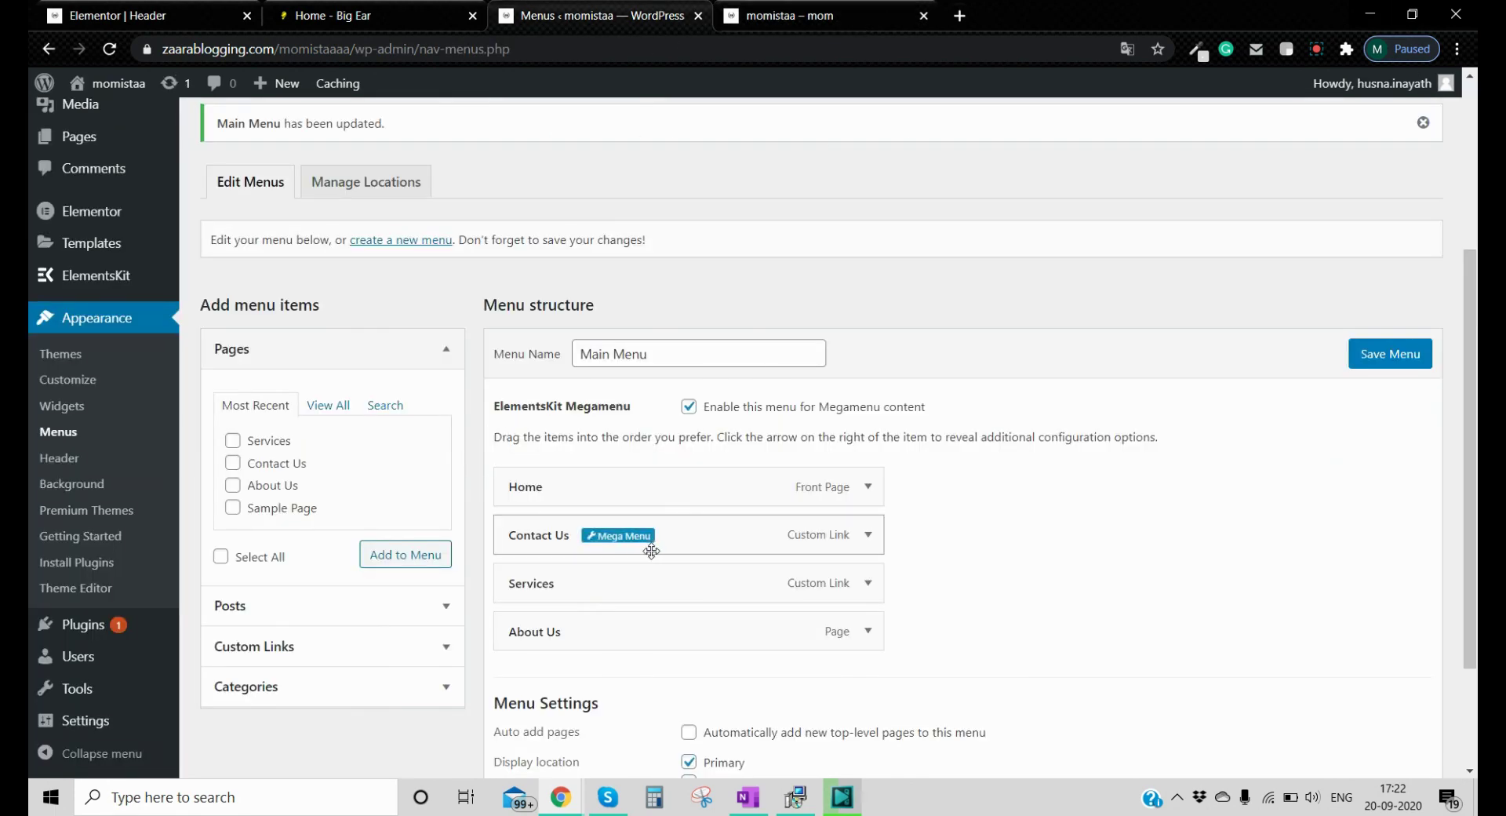
{"action": "left_click", "coordinate": [626, 537]}
{"action": "left_click", "coordinate": [731, 462]}
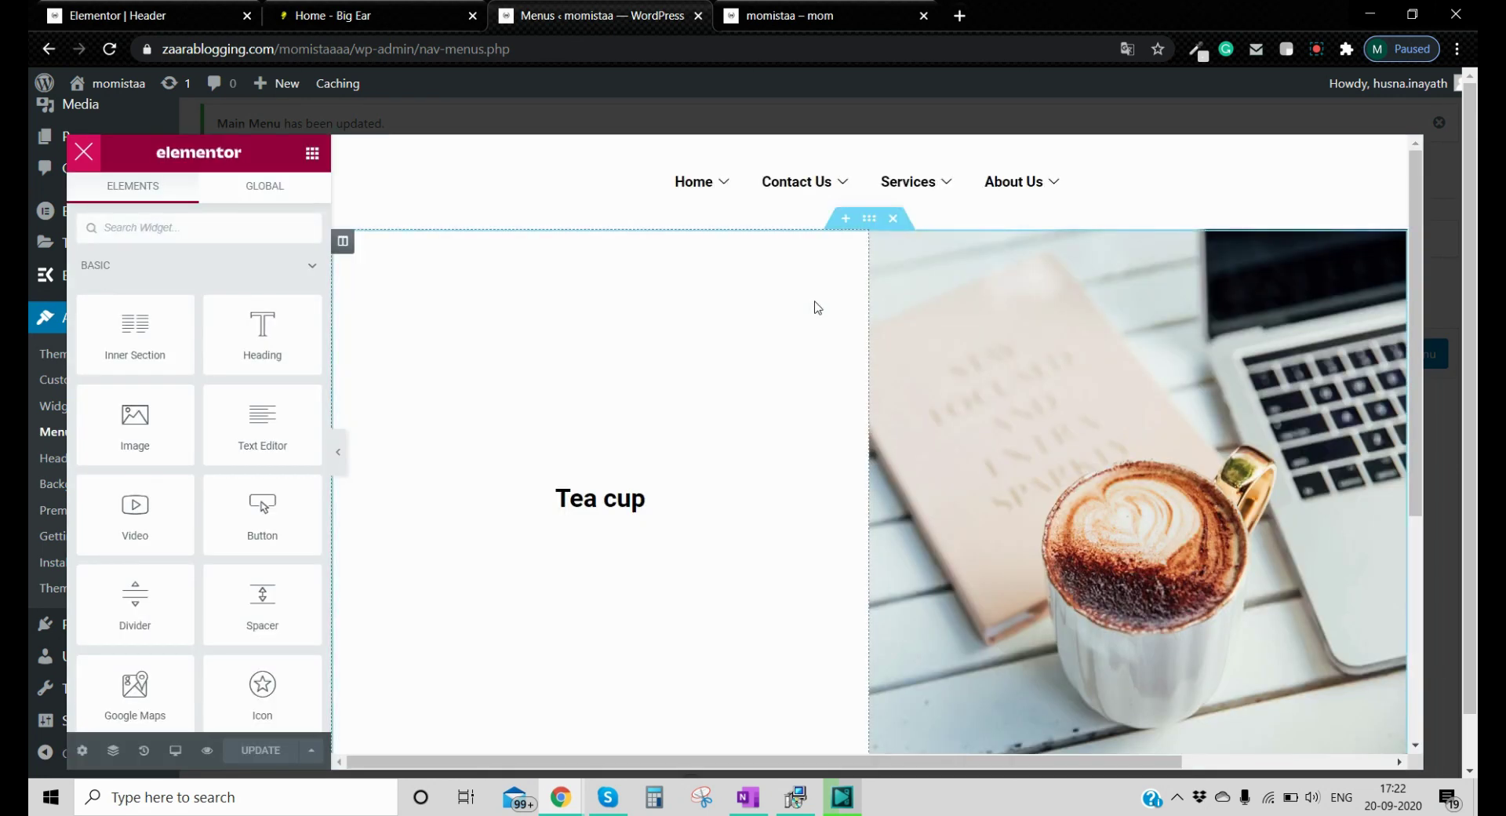
{"action": "left_click", "coordinate": [856, 226]}
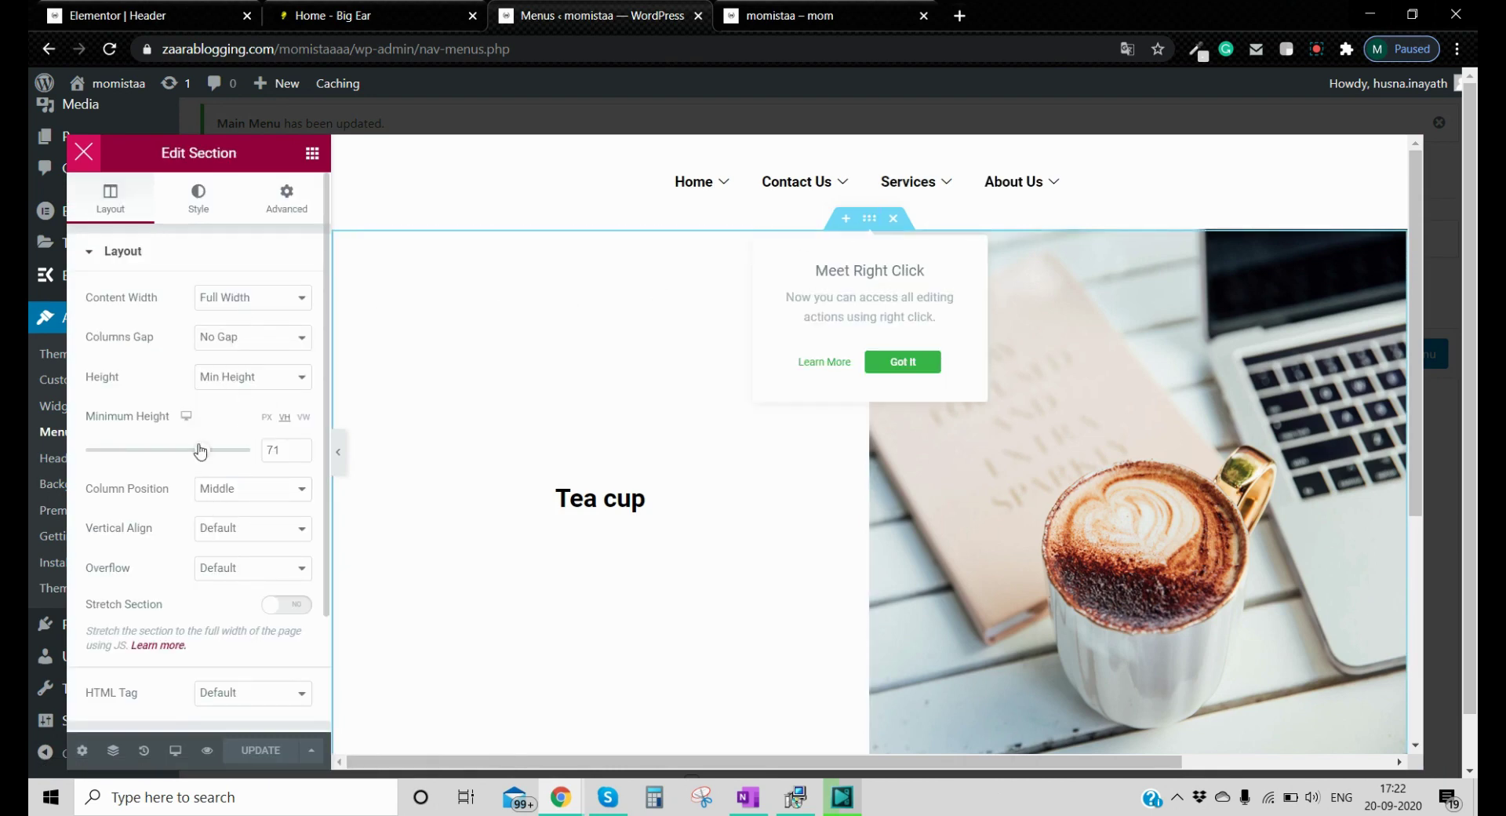
{"action": "left_click", "coordinate": [274, 609]}
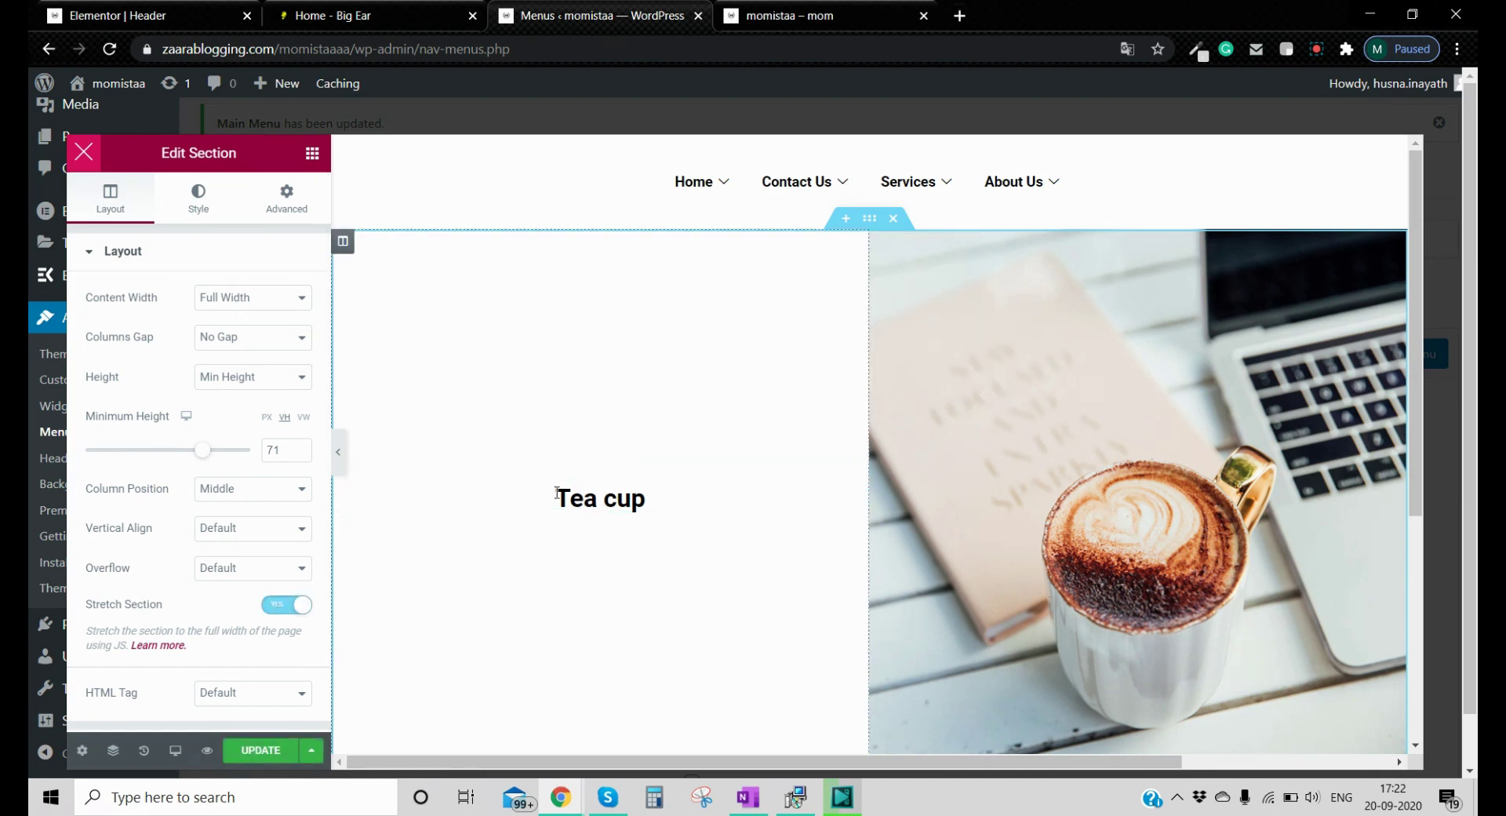
{"action": "left_click", "coordinate": [266, 751]}
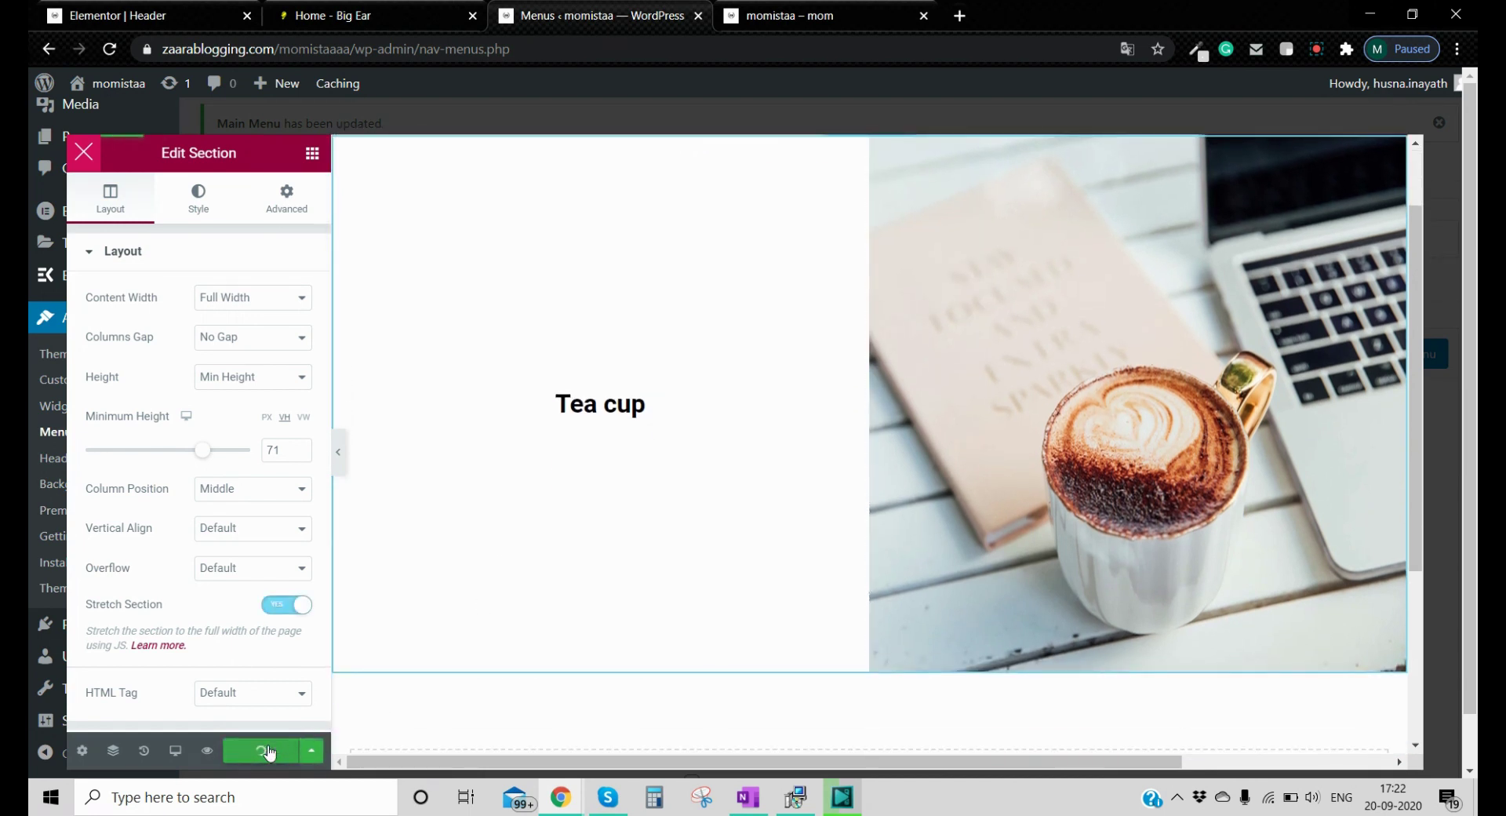
- Reload the live site and examine the stretched Contact Us mega menu
{"action": "left_click", "coordinate": [787, 8]}
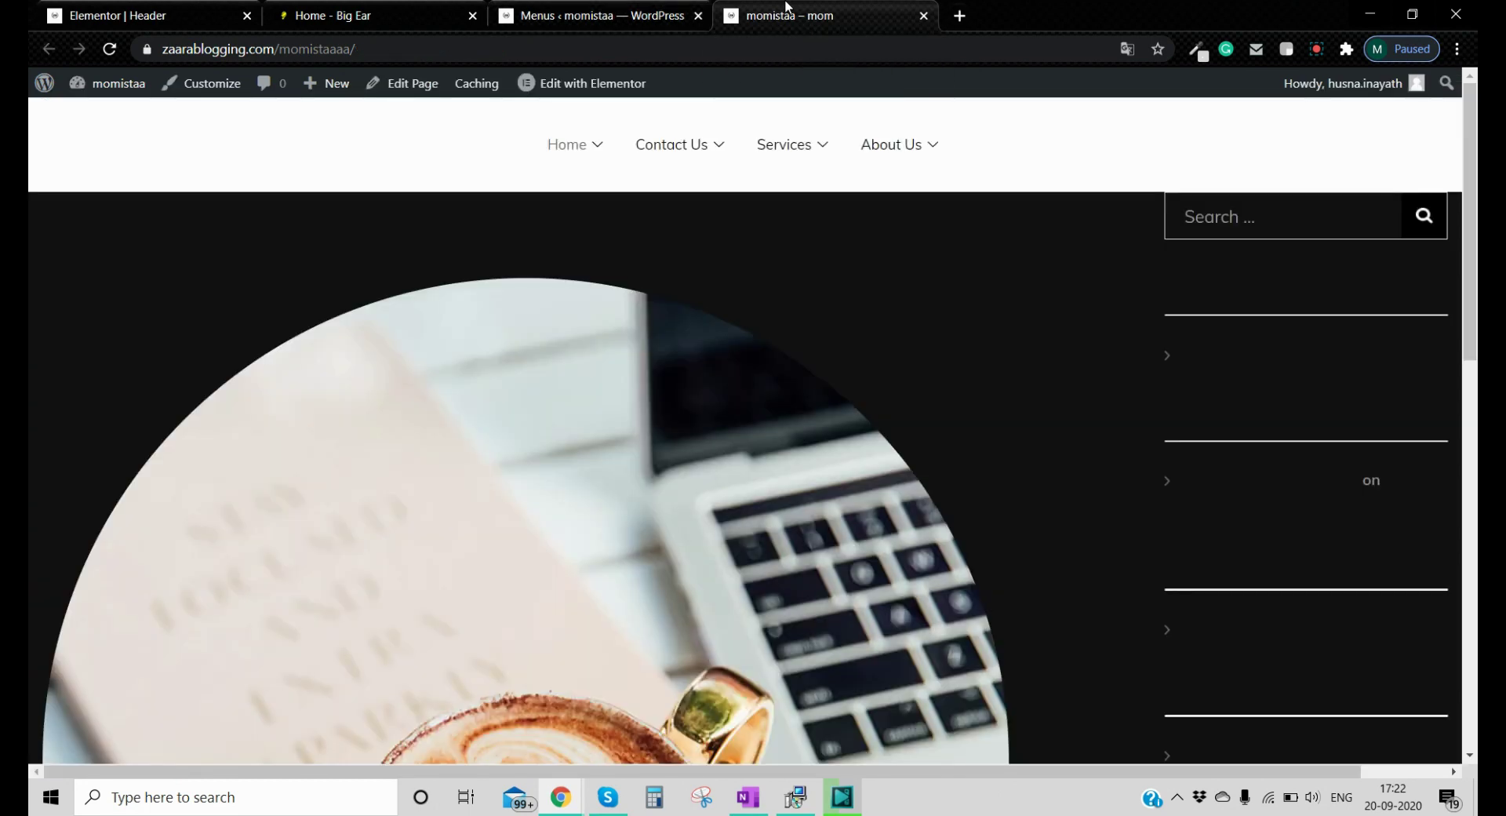
{"action": "key", "text": "F5"}
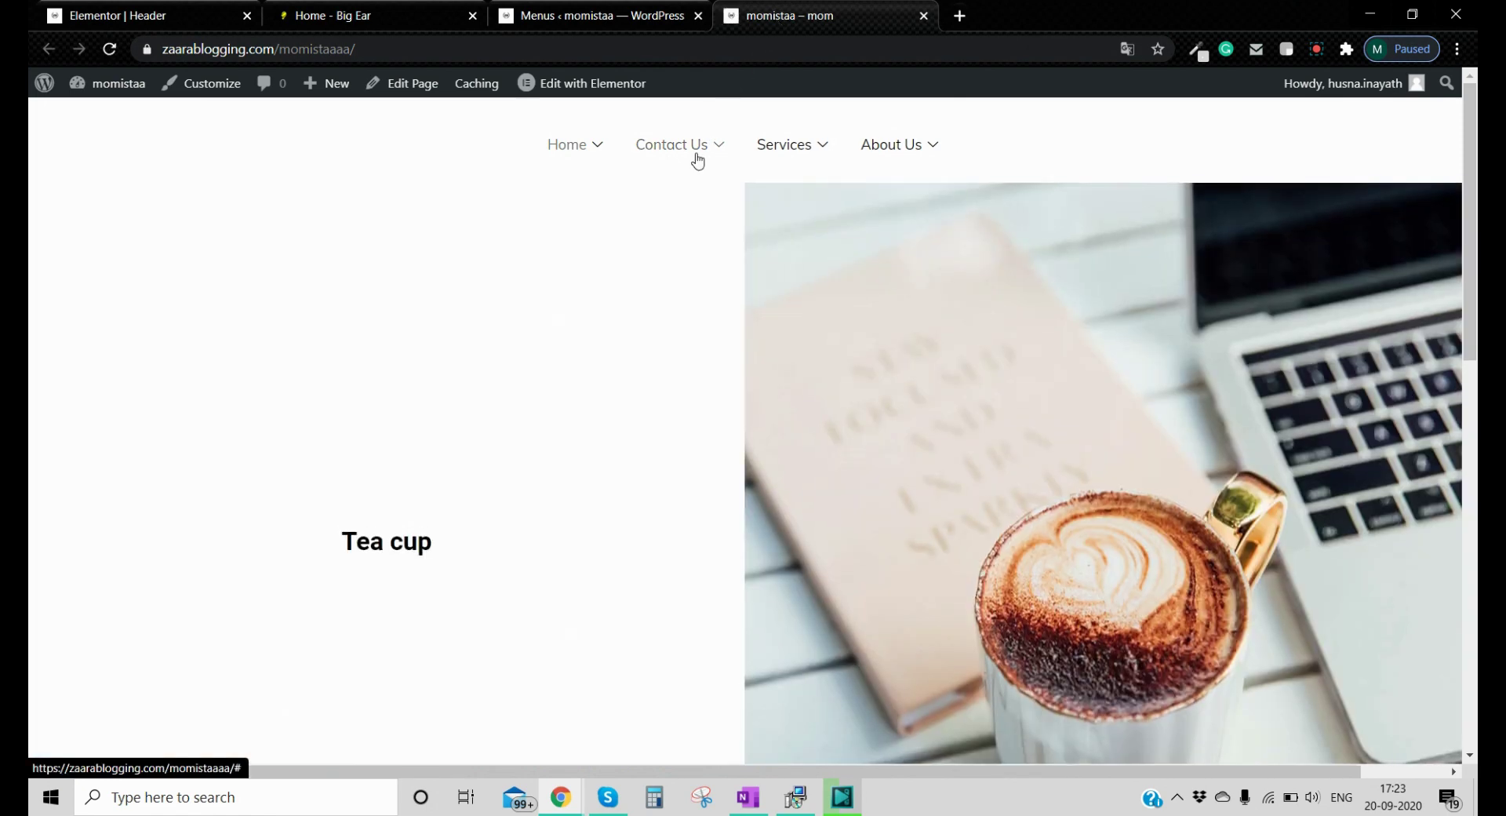
{"action": "scroll", "coordinate": [690, 220], "scroll_direction": "down", "scroll_amount": 2}
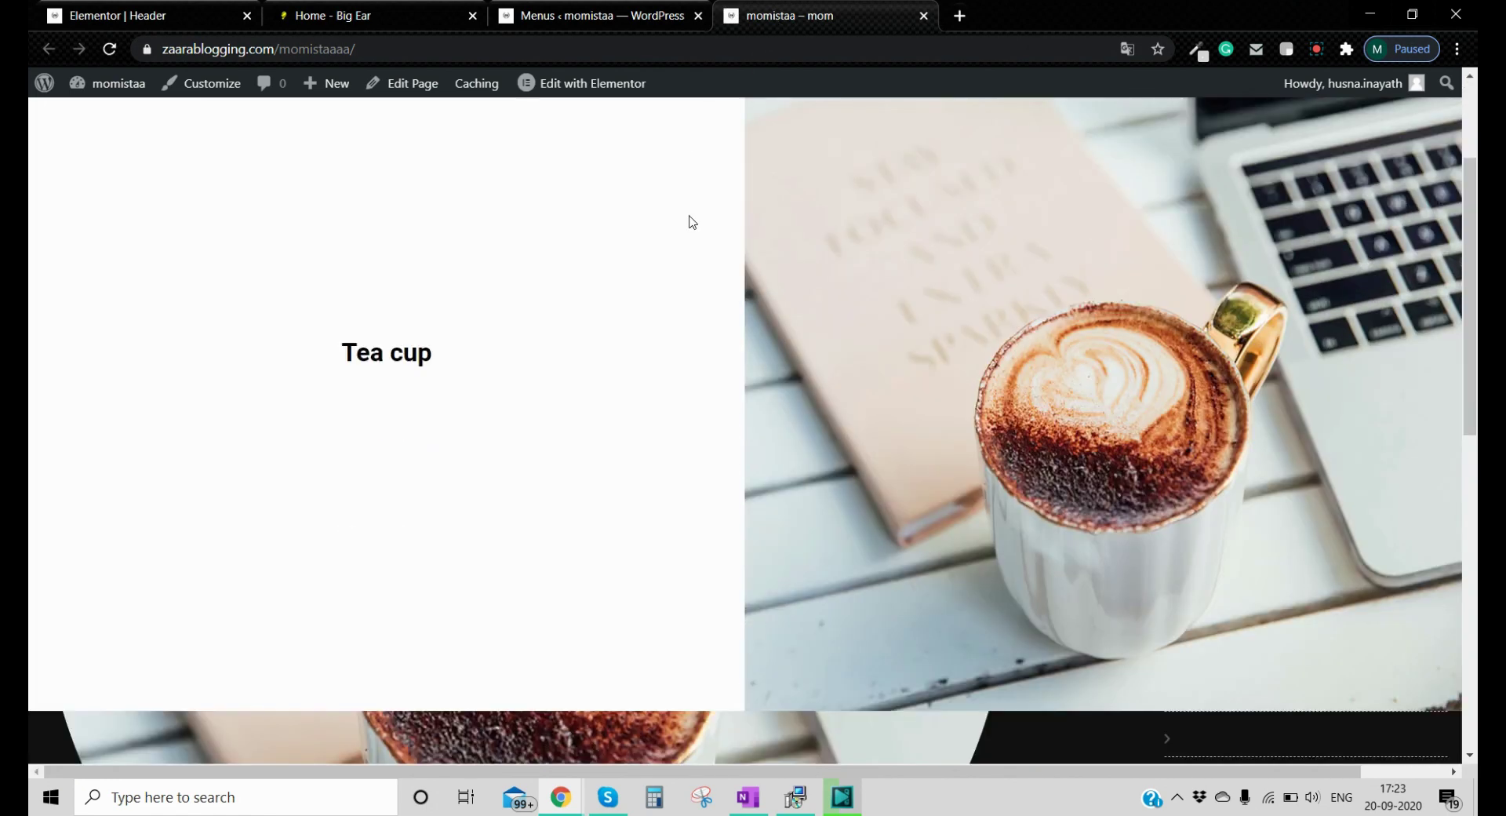
{"action": "scroll", "coordinate": [689, 220], "scroll_direction": "up", "scroll_amount": 2}
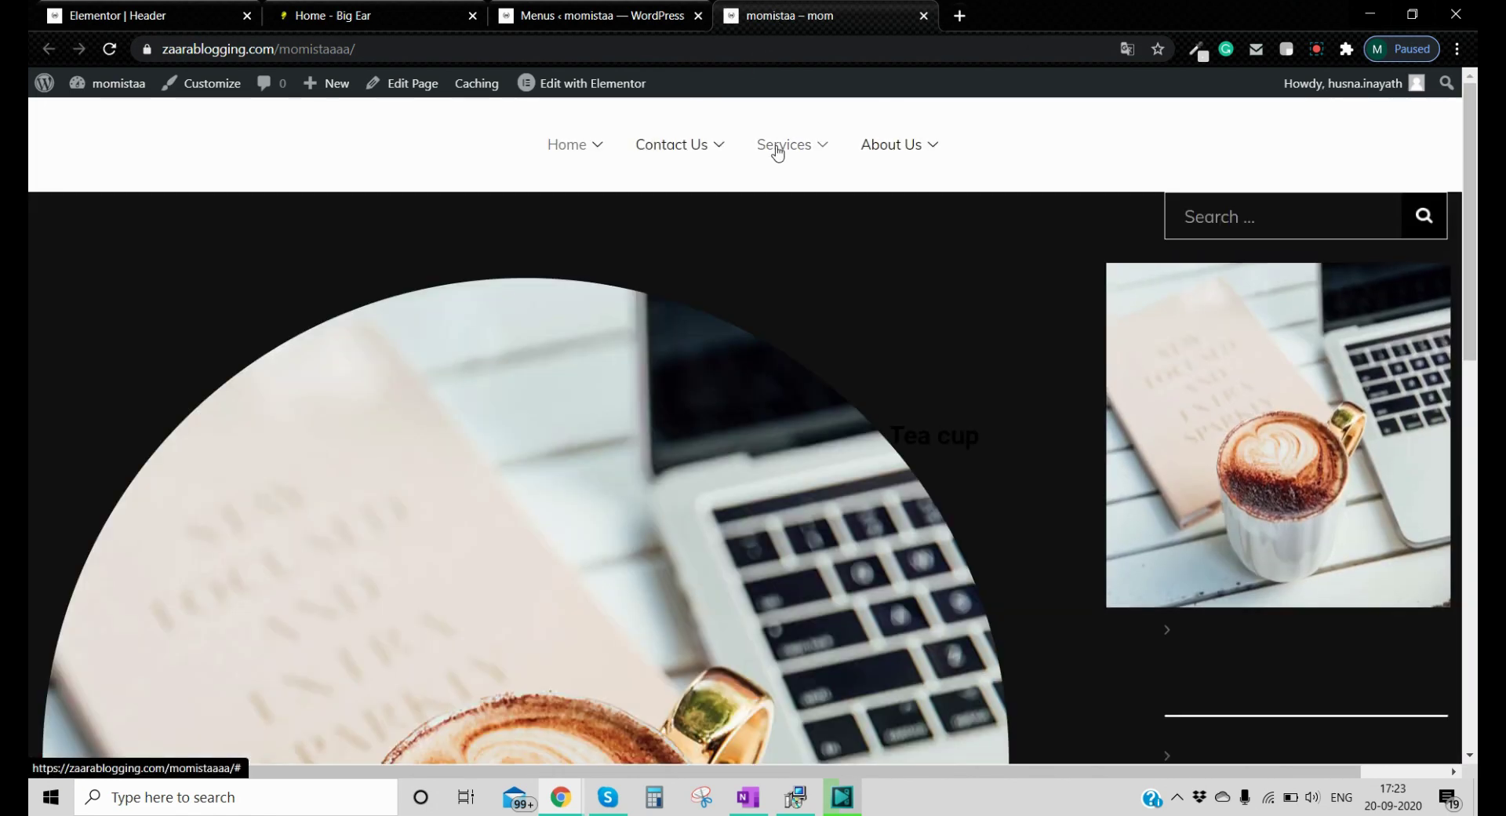
- Return to the WordPress menu page, close the Contact Us content editor, and save and close its megamenu settings
{"action": "left_click", "coordinate": [604, 16]}
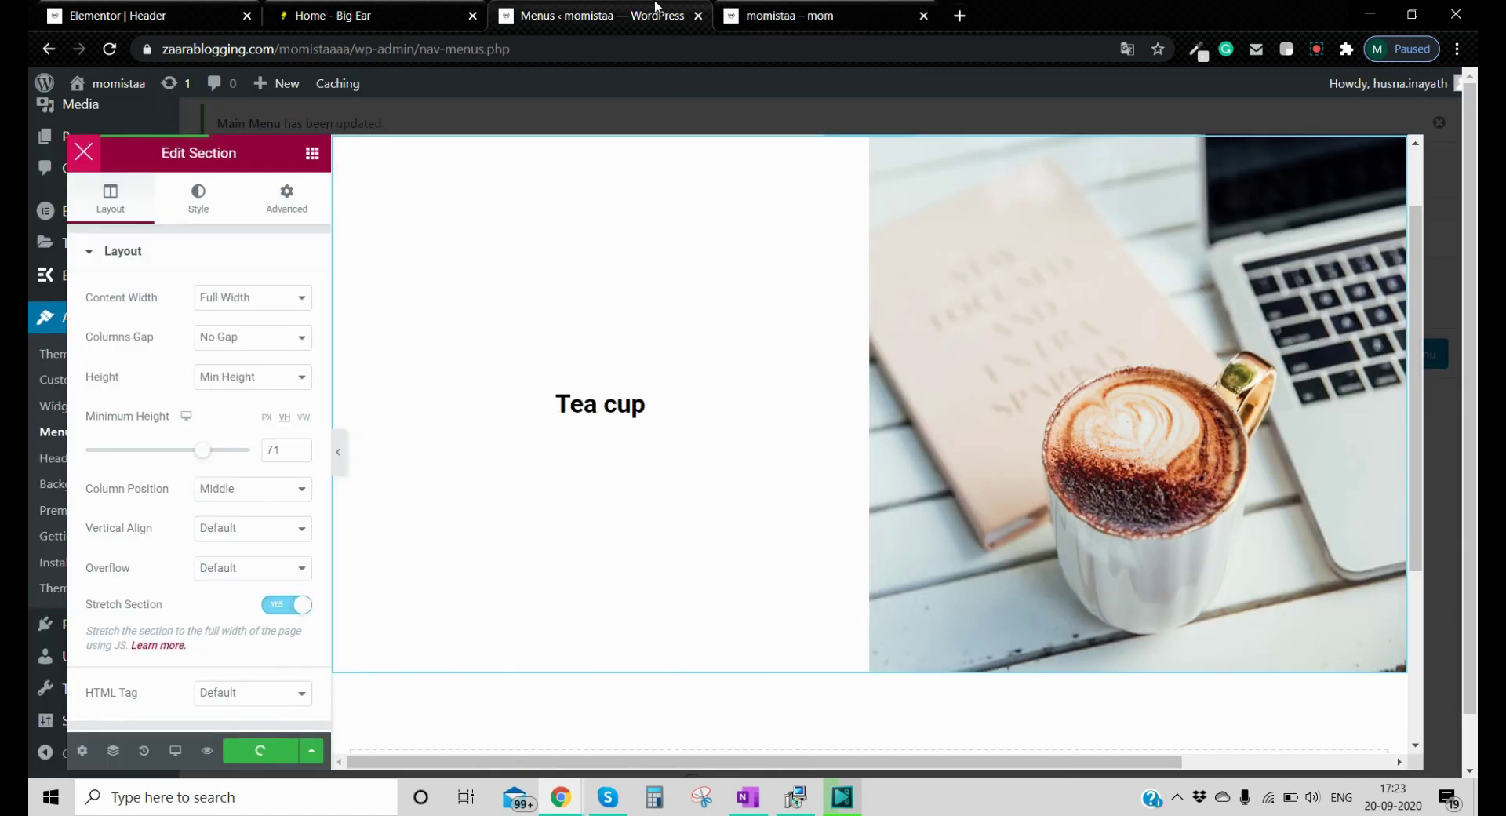
{"action": "left_click", "coordinate": [84, 152]}
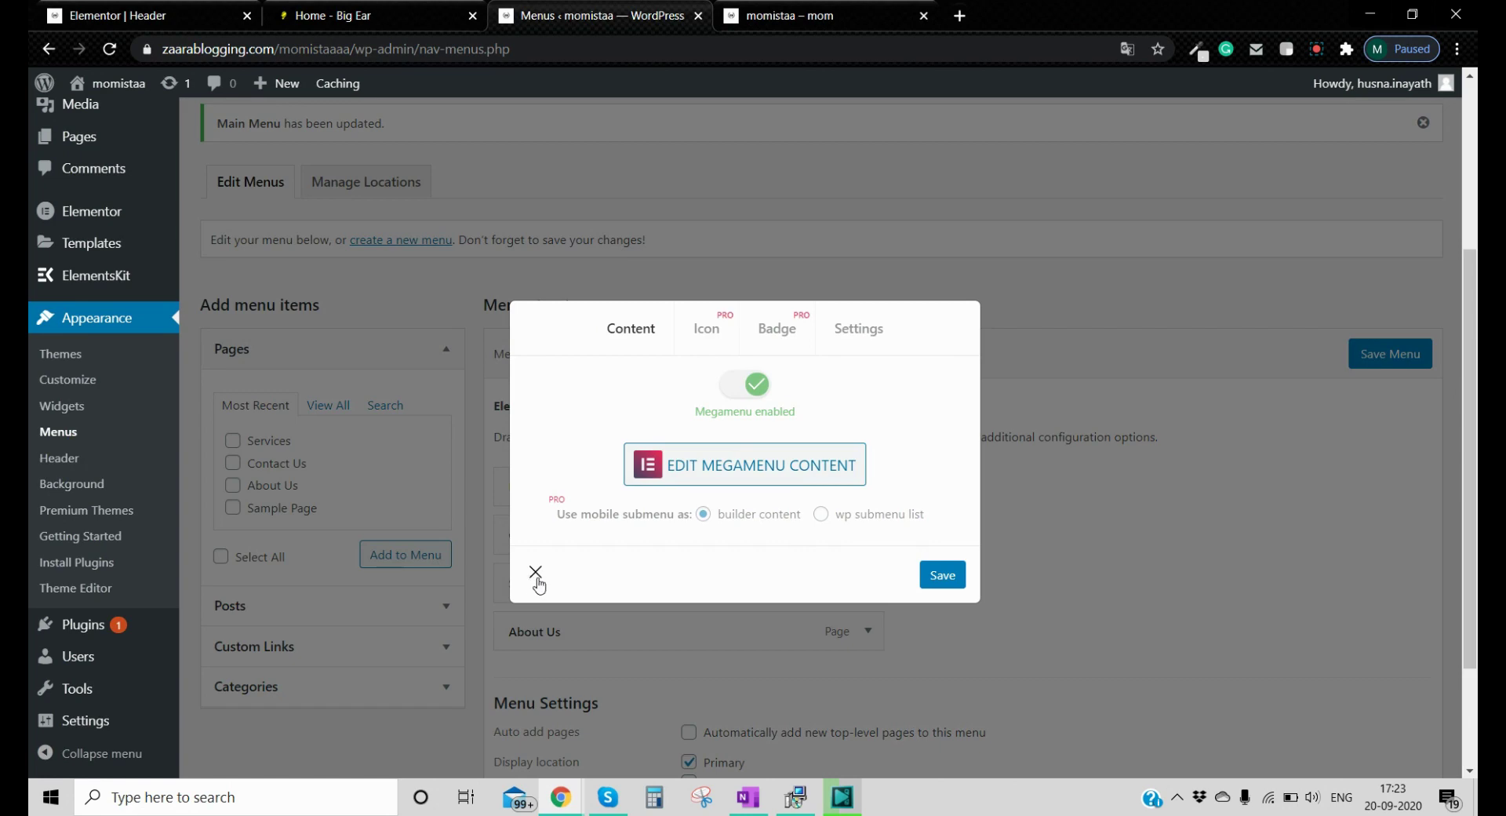
{"action": "left_click", "coordinate": [946, 590]}
{"action": "left_click", "coordinate": [536, 573]}
- Open the Services item's megamenu content and give its Tea cup section a classic background with the color #FFFFFF
{"action": "scroll", "coordinate": [784, 510], "scroll_direction": "down", "scroll_amount": 1}
{"action": "left_click", "coordinate": [625, 491]}
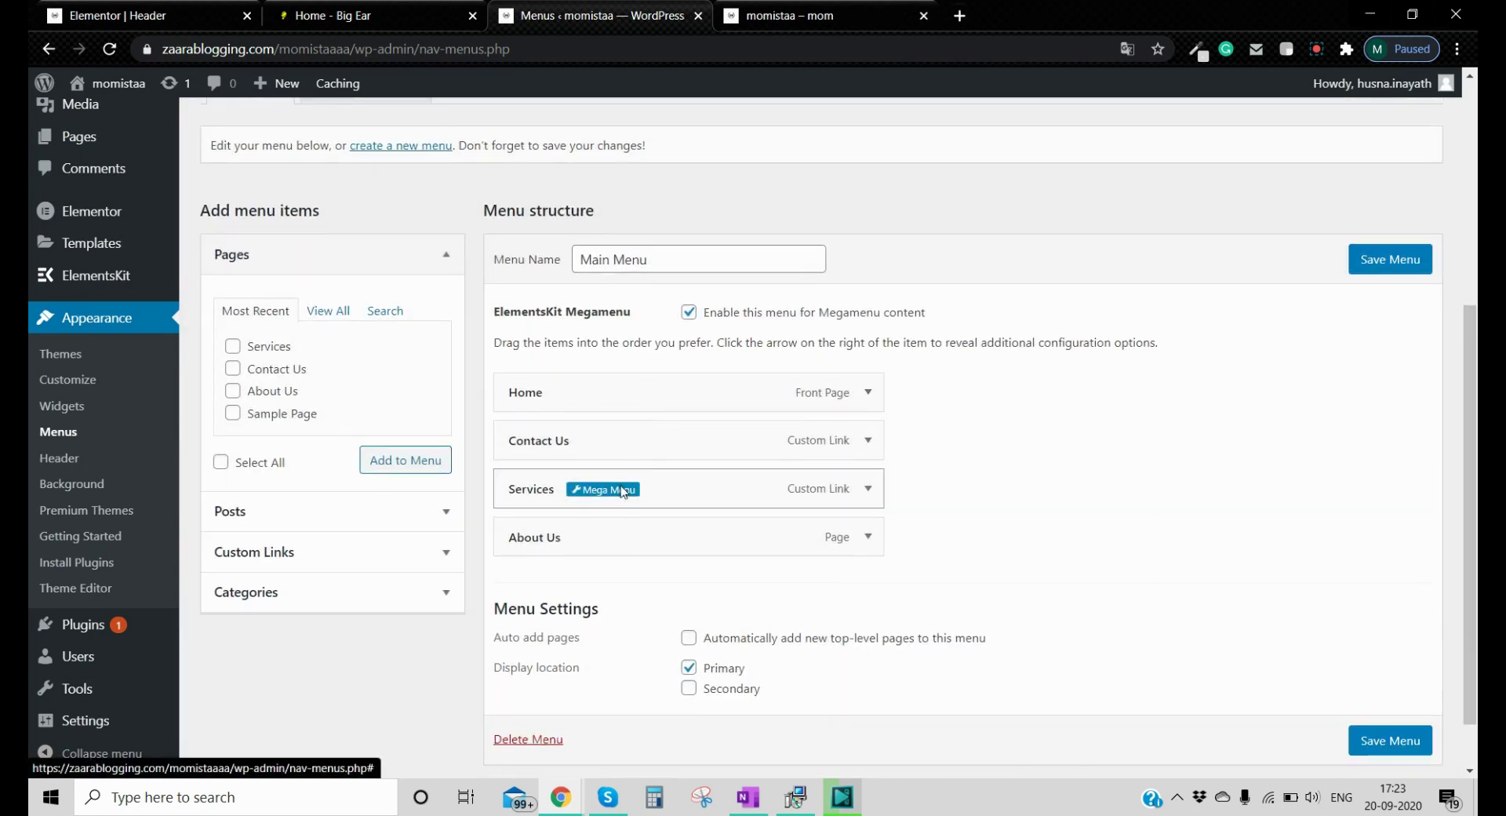
{"action": "left_click", "coordinate": [750, 465]}
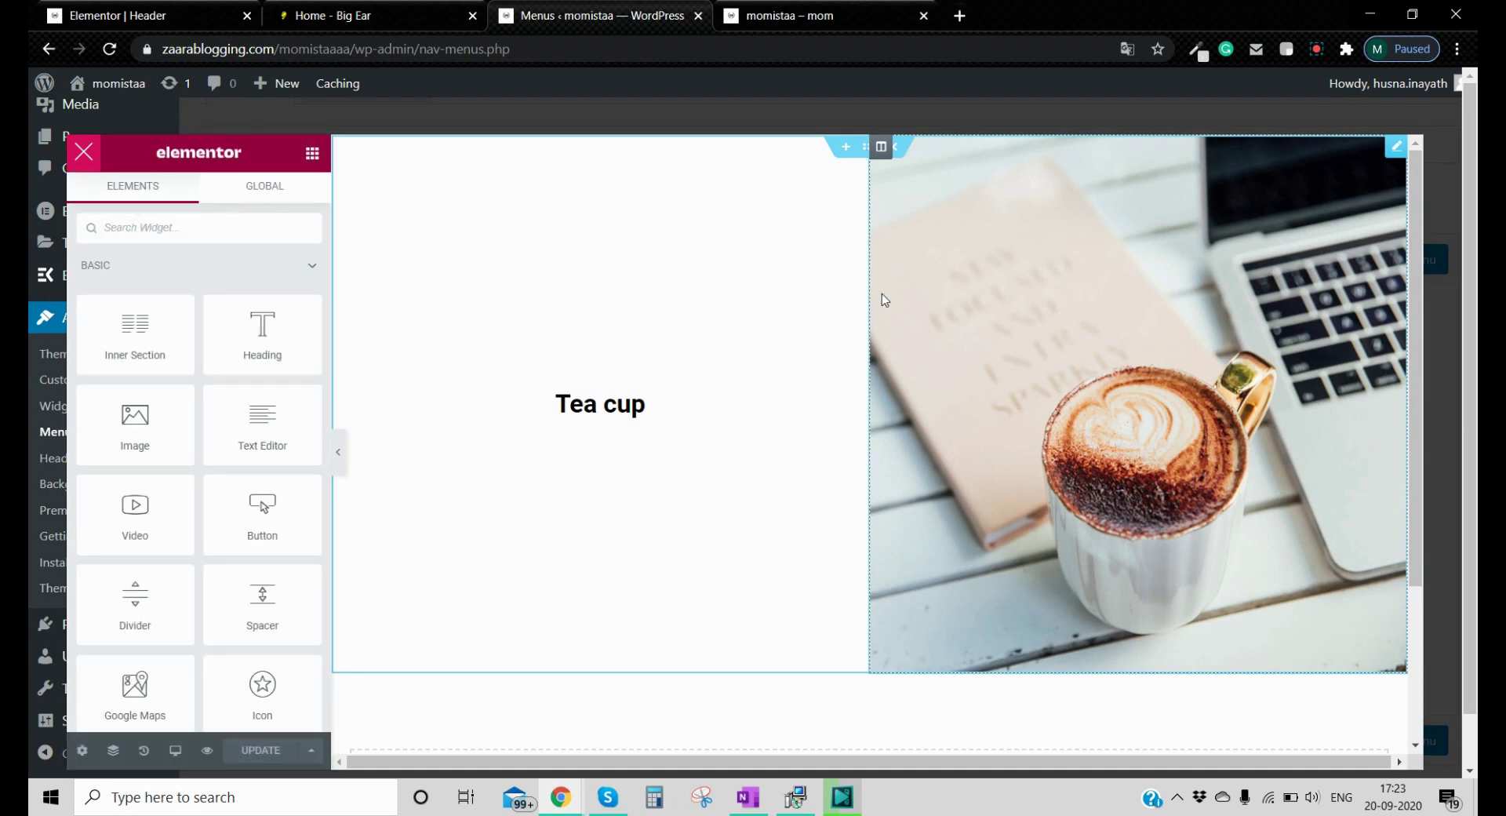
{"action": "left_click", "coordinate": [868, 149]}
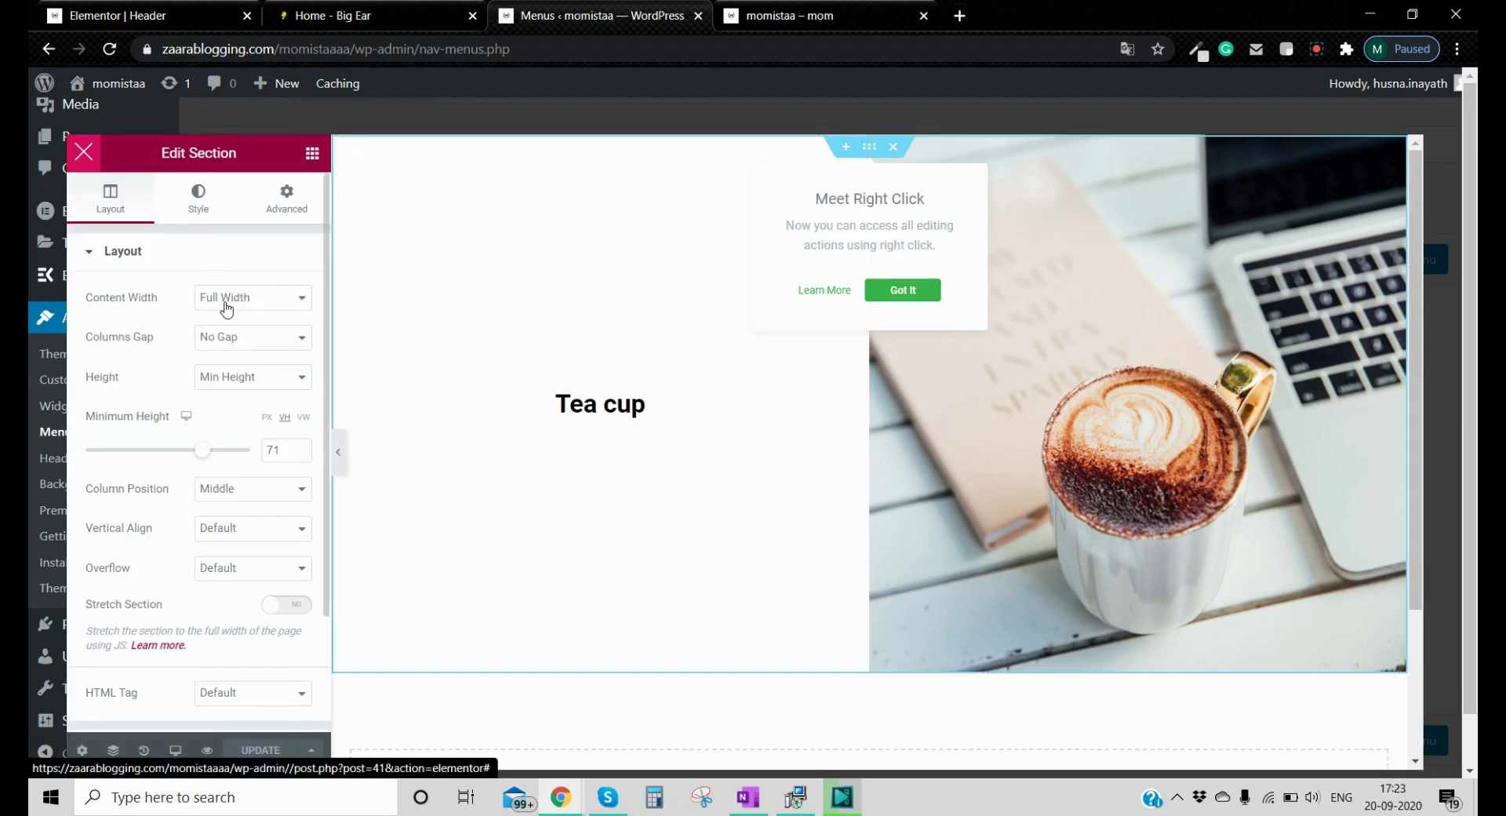
{"action": "left_click", "coordinate": [199, 197]}
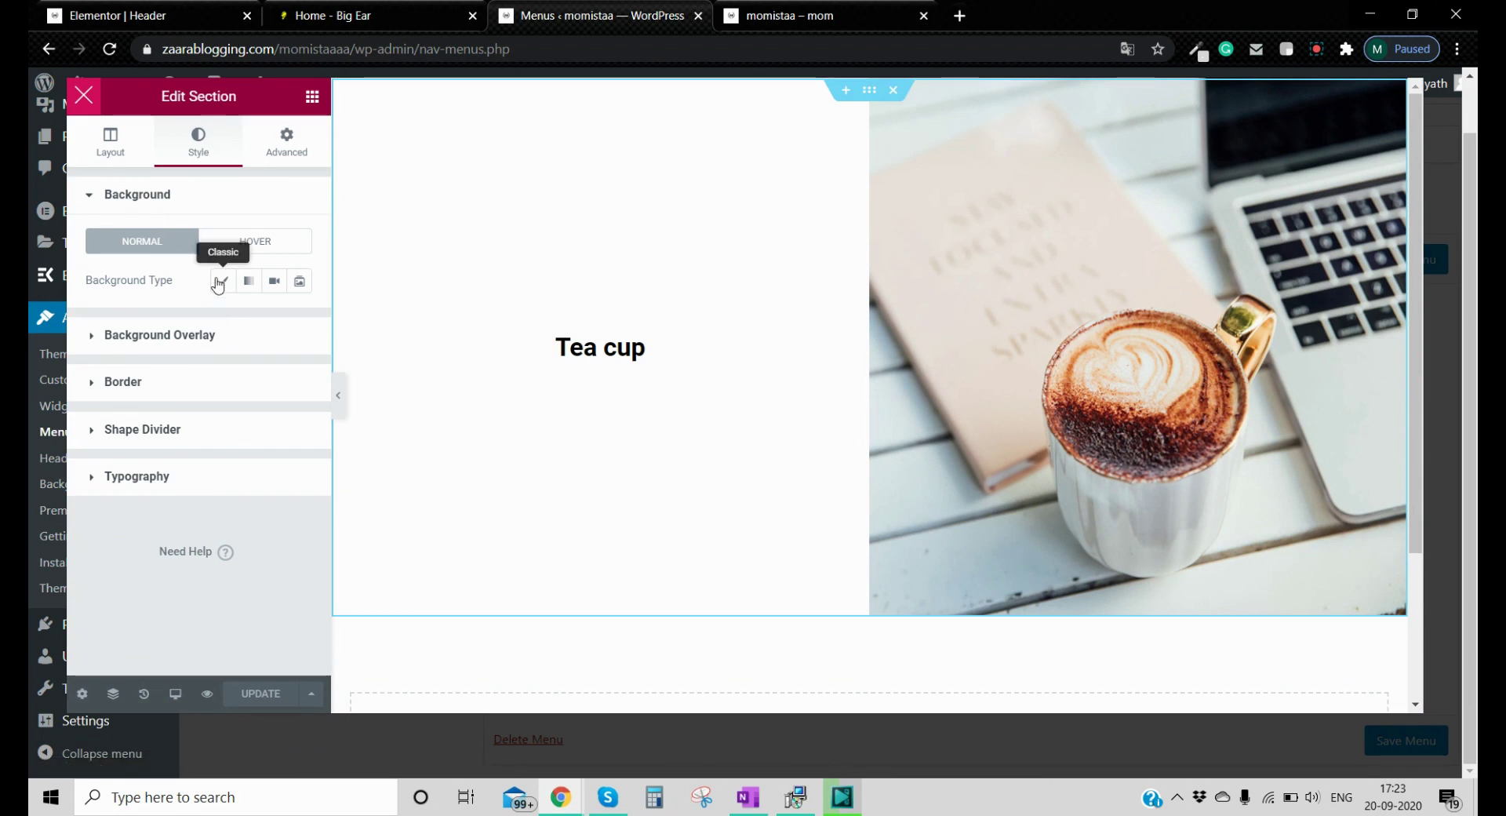
{"action": "left_click", "coordinate": [219, 282]}
{"action": "left_click", "coordinate": [299, 320]}
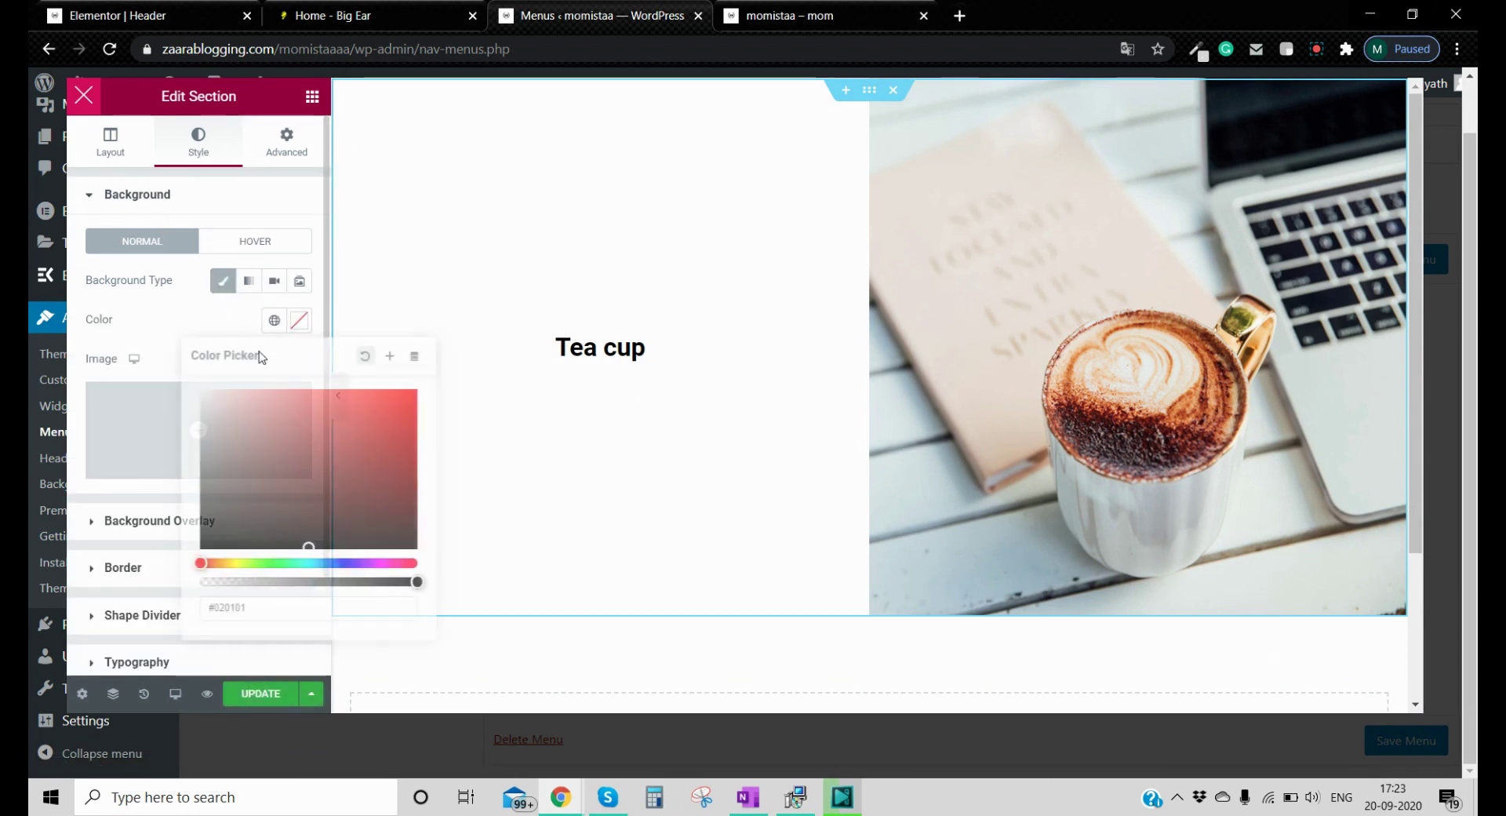
{"action": "left_click_drag", "start_coordinate": [206, 411], "coordinate": [192, 374]}
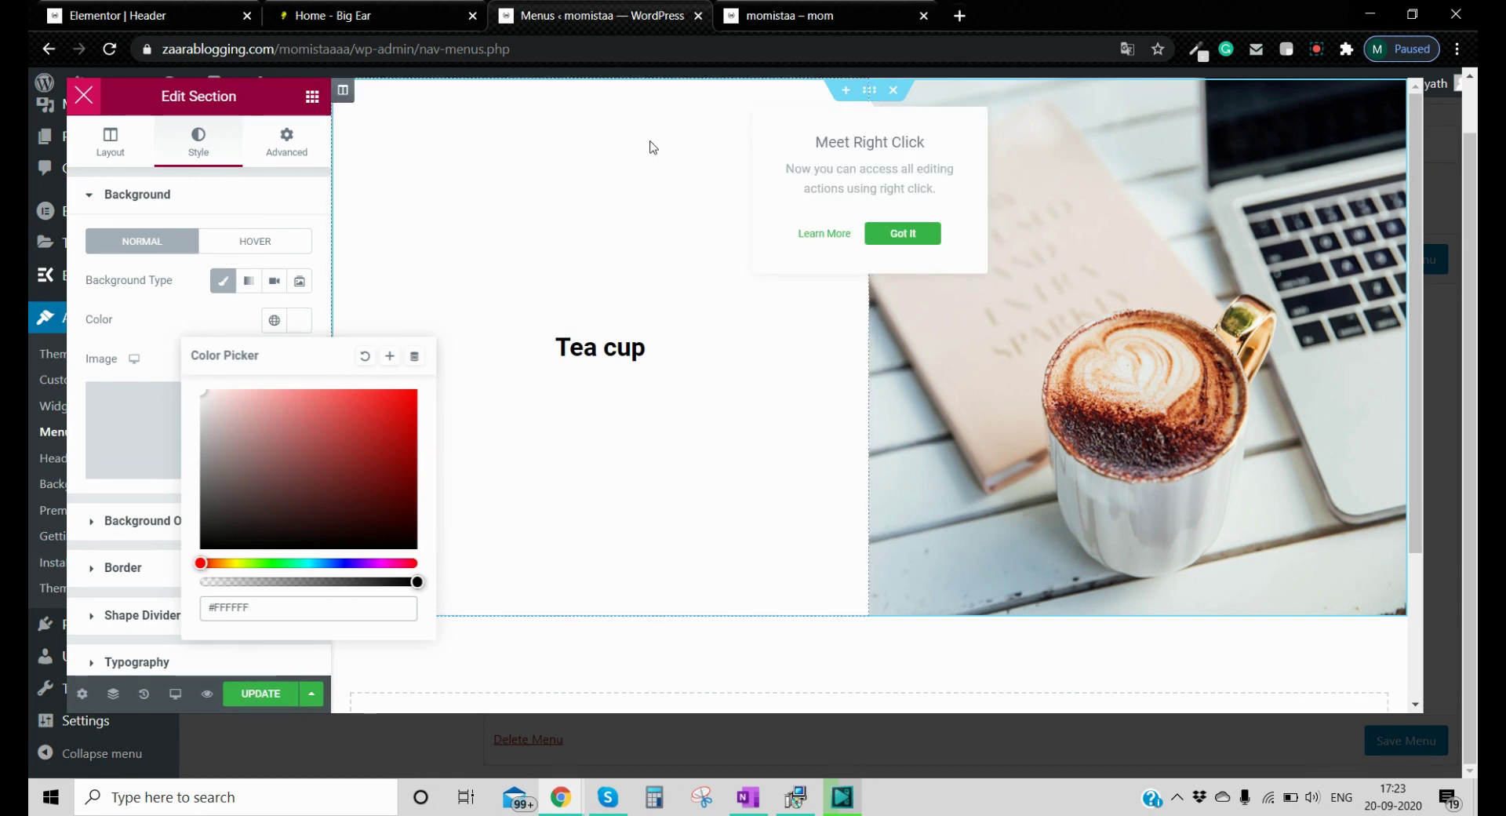
- Enable Stretch Section for the Services section, set its minimum height to 31 VH and update the content
{"action": "left_click", "coordinate": [116, 163]}
{"action": "left_click", "coordinate": [115, 164]}
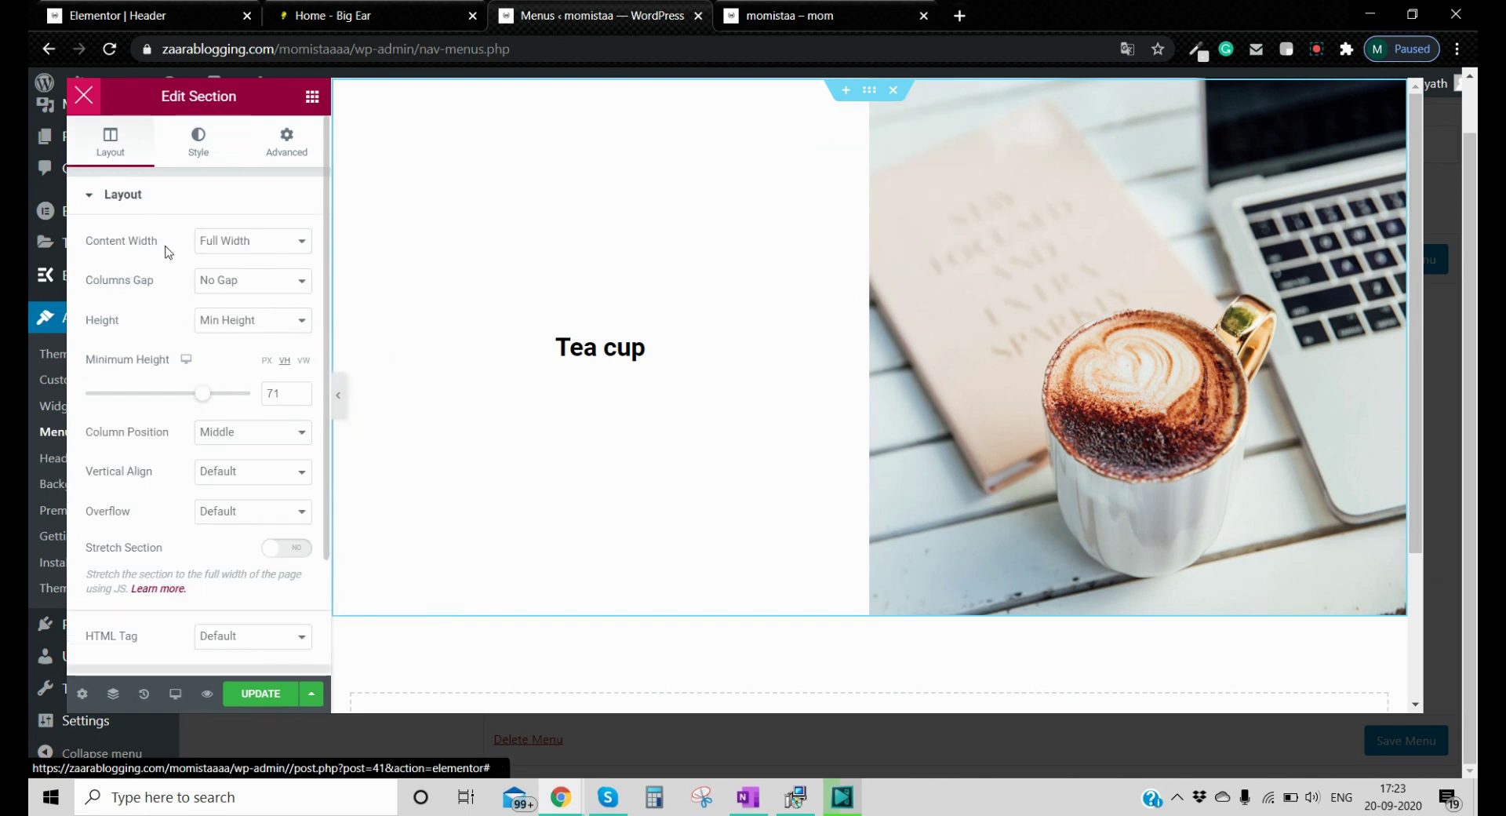
{"action": "left_click", "coordinate": [287, 552]}
{"action": "left_click", "coordinate": [252, 698]}
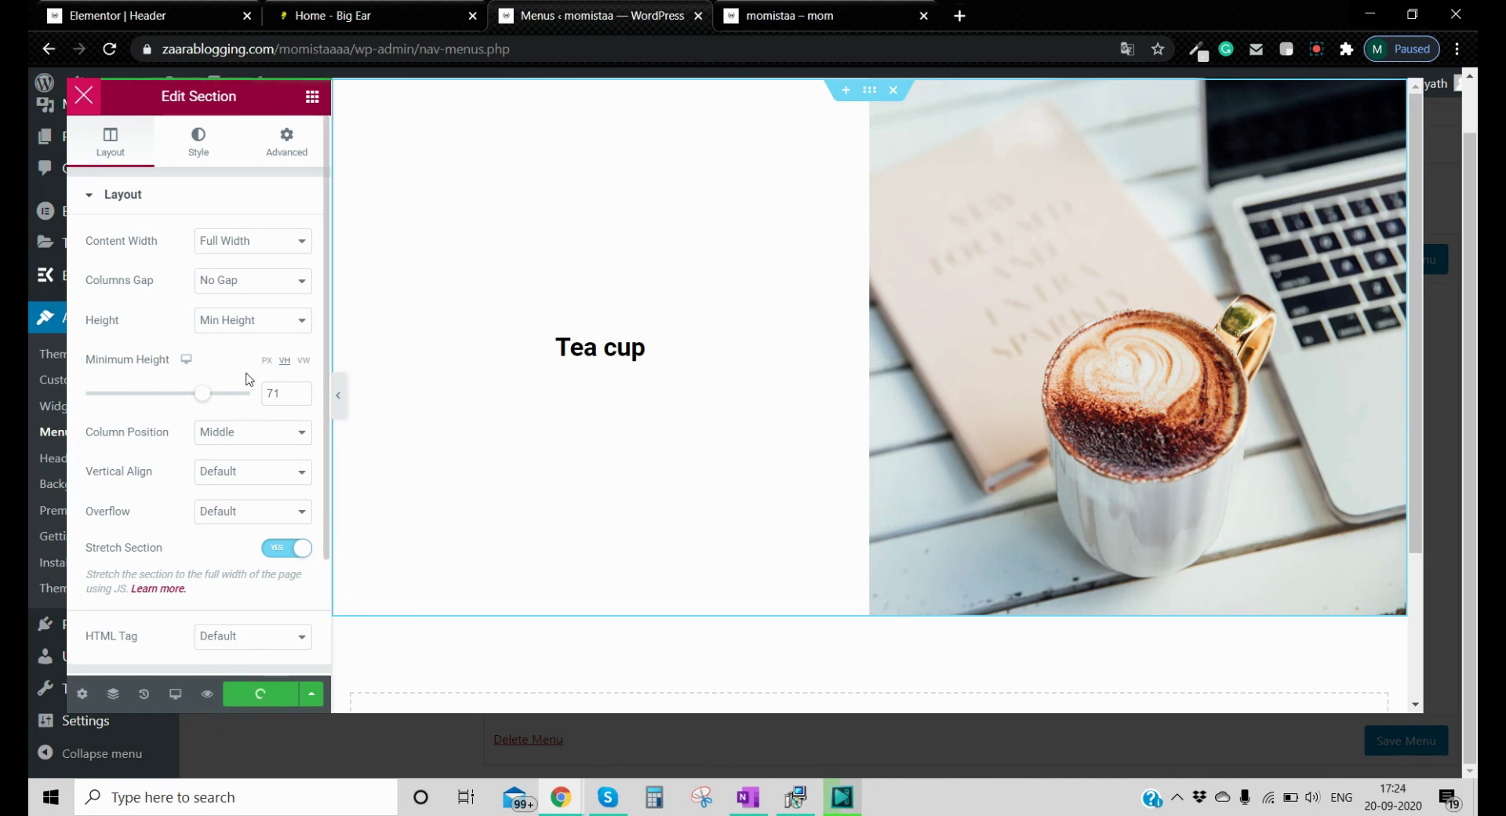
{"action": "left_click", "coordinate": [299, 398]}
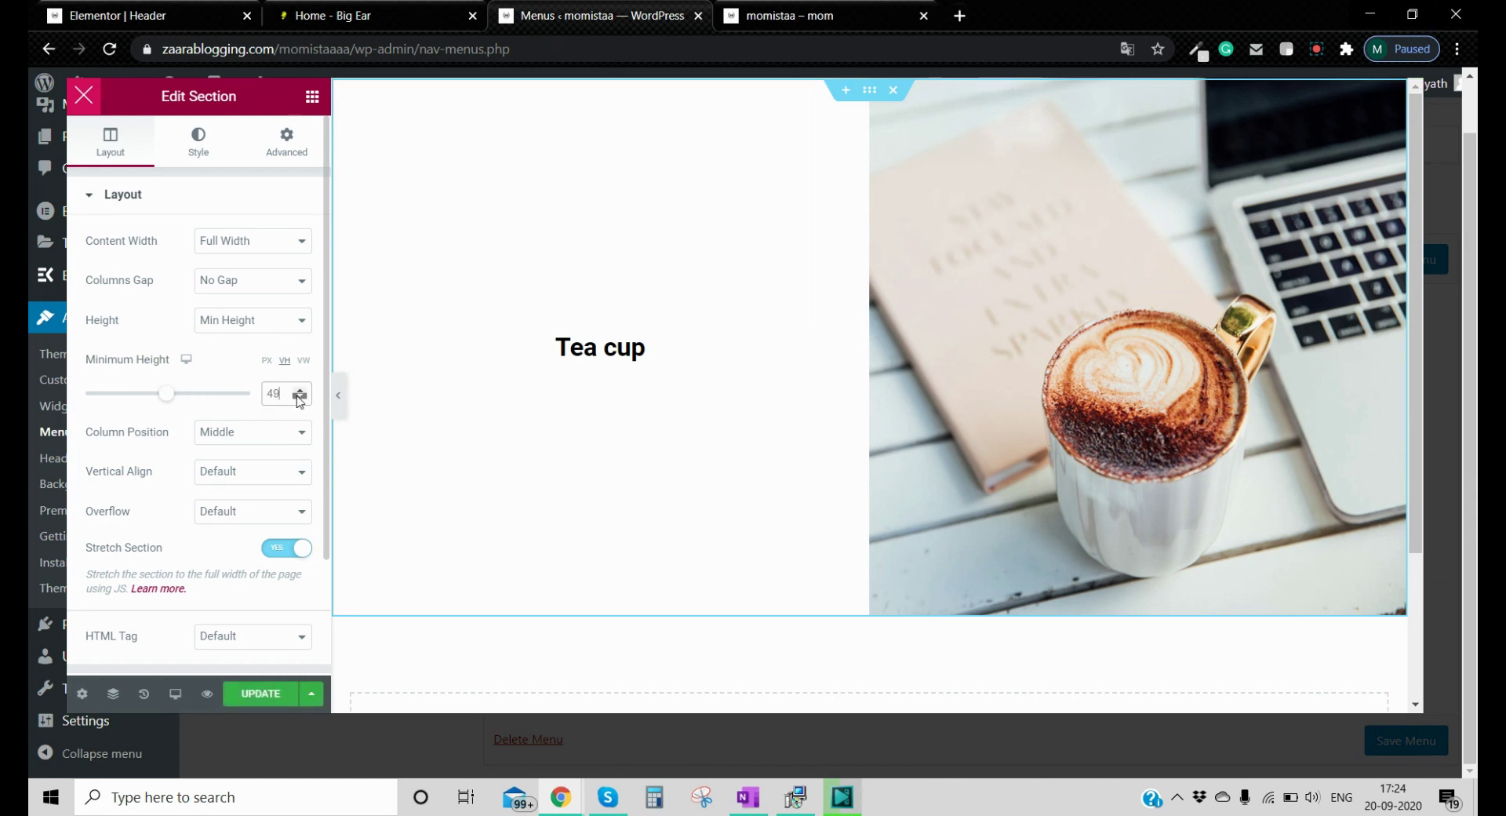
{"action": "left_click", "coordinate": [267, 695]}
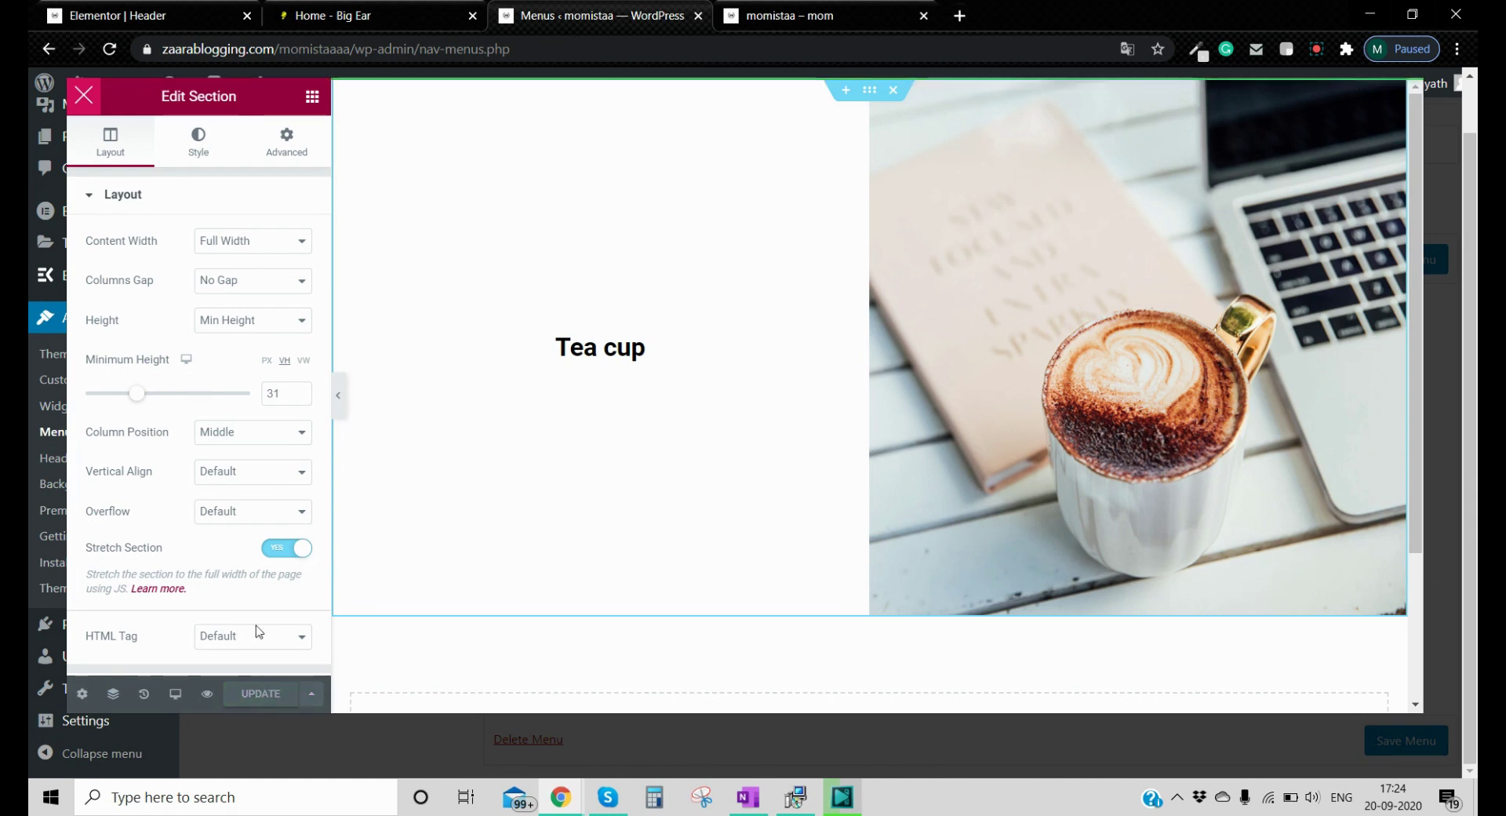
- Close the Services content editor, then save and close the item's megamenu settings
{"action": "left_click", "coordinate": [84, 95]}
{"action": "left_click", "coordinate": [932, 574]}
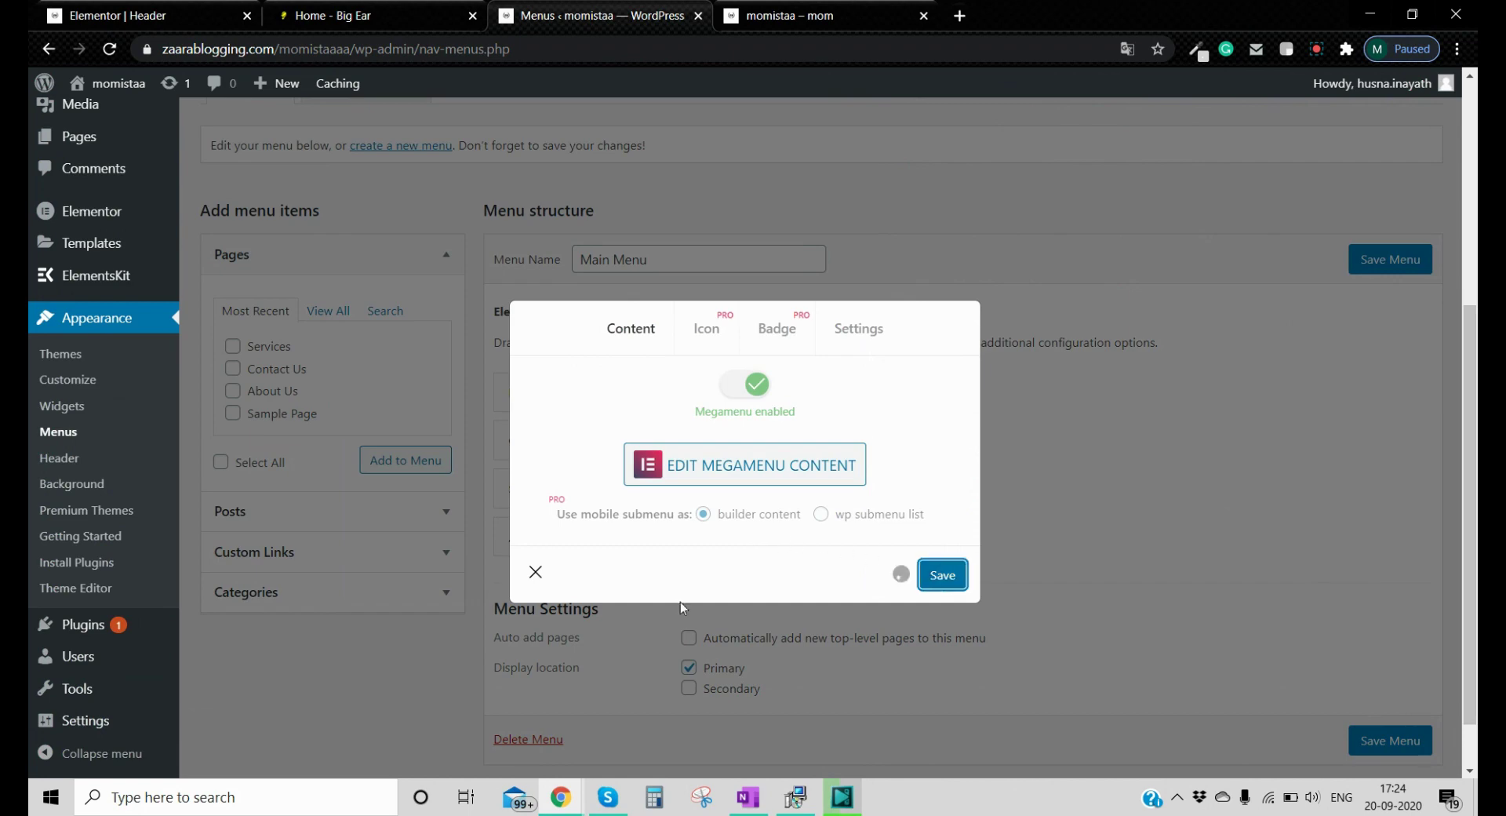
{"action": "left_click", "coordinate": [536, 577]}
- Open the About Us megamenu content, set its section's minimum height to 31 VH and enable Stretch Section
{"action": "left_click", "coordinate": [635, 537]}
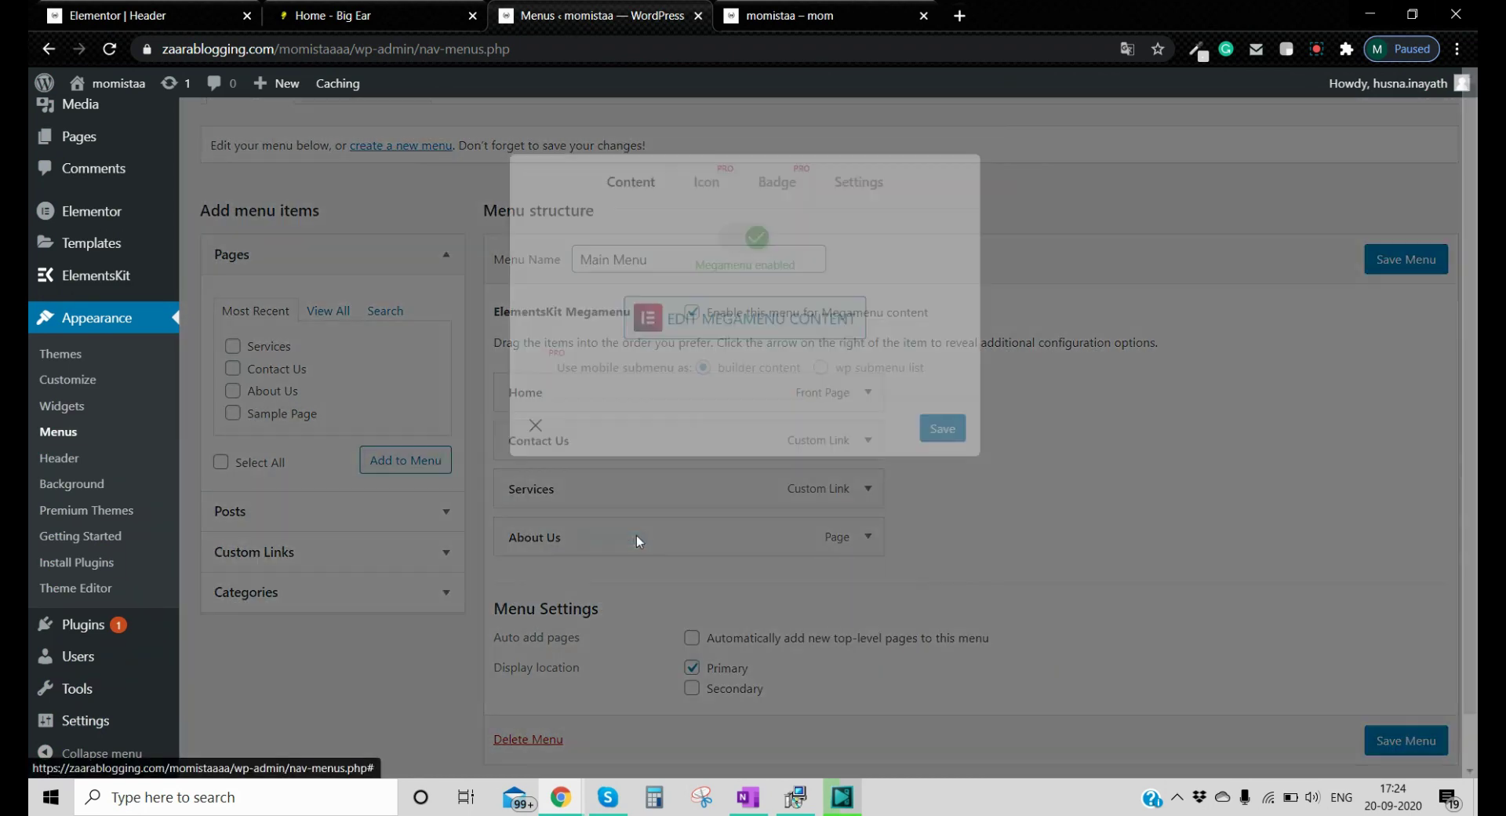
{"action": "left_click", "coordinate": [715, 466]}
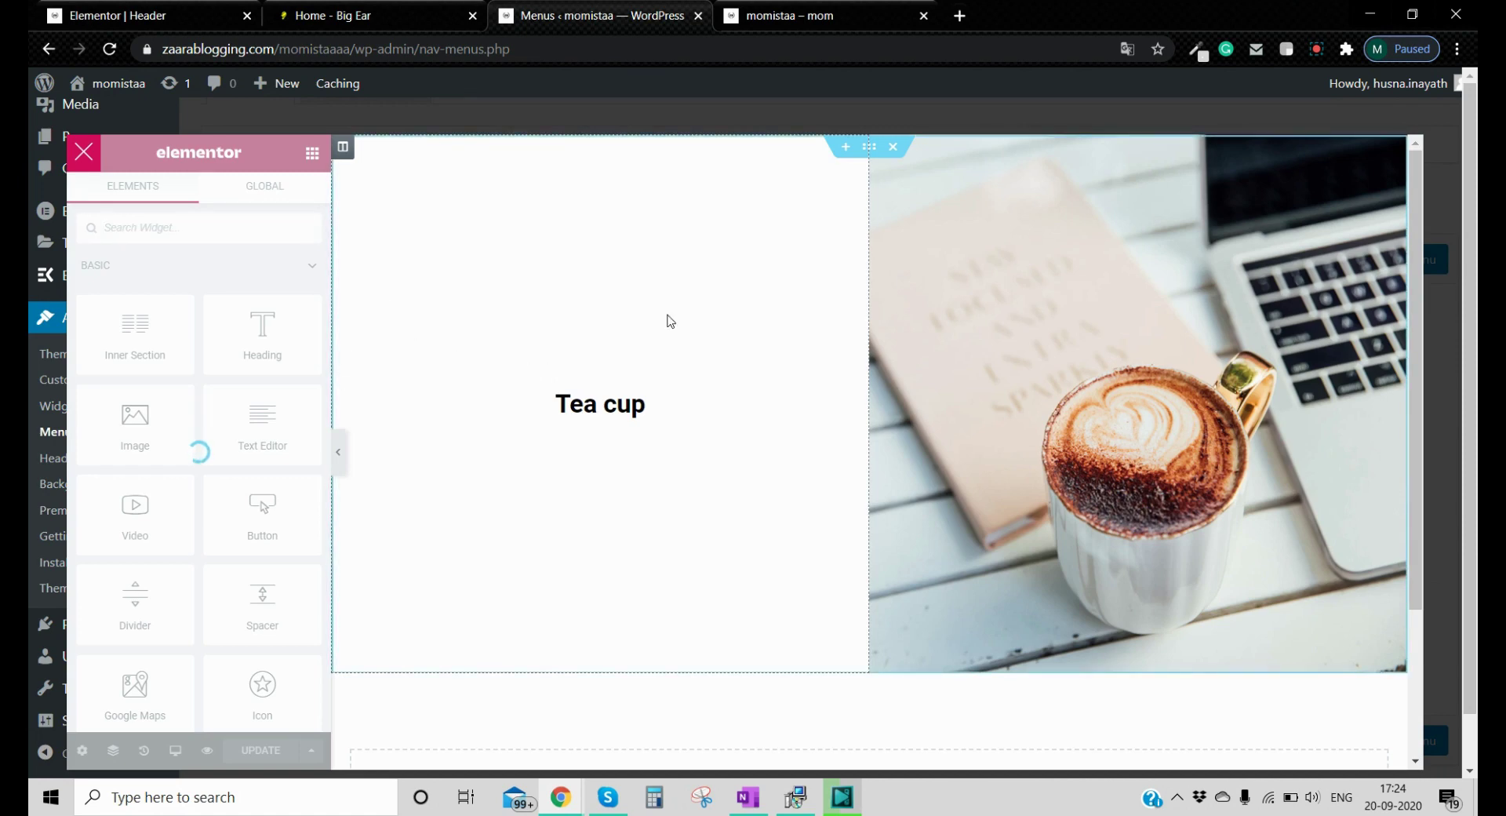
{"action": "left_click", "coordinate": [867, 148]}
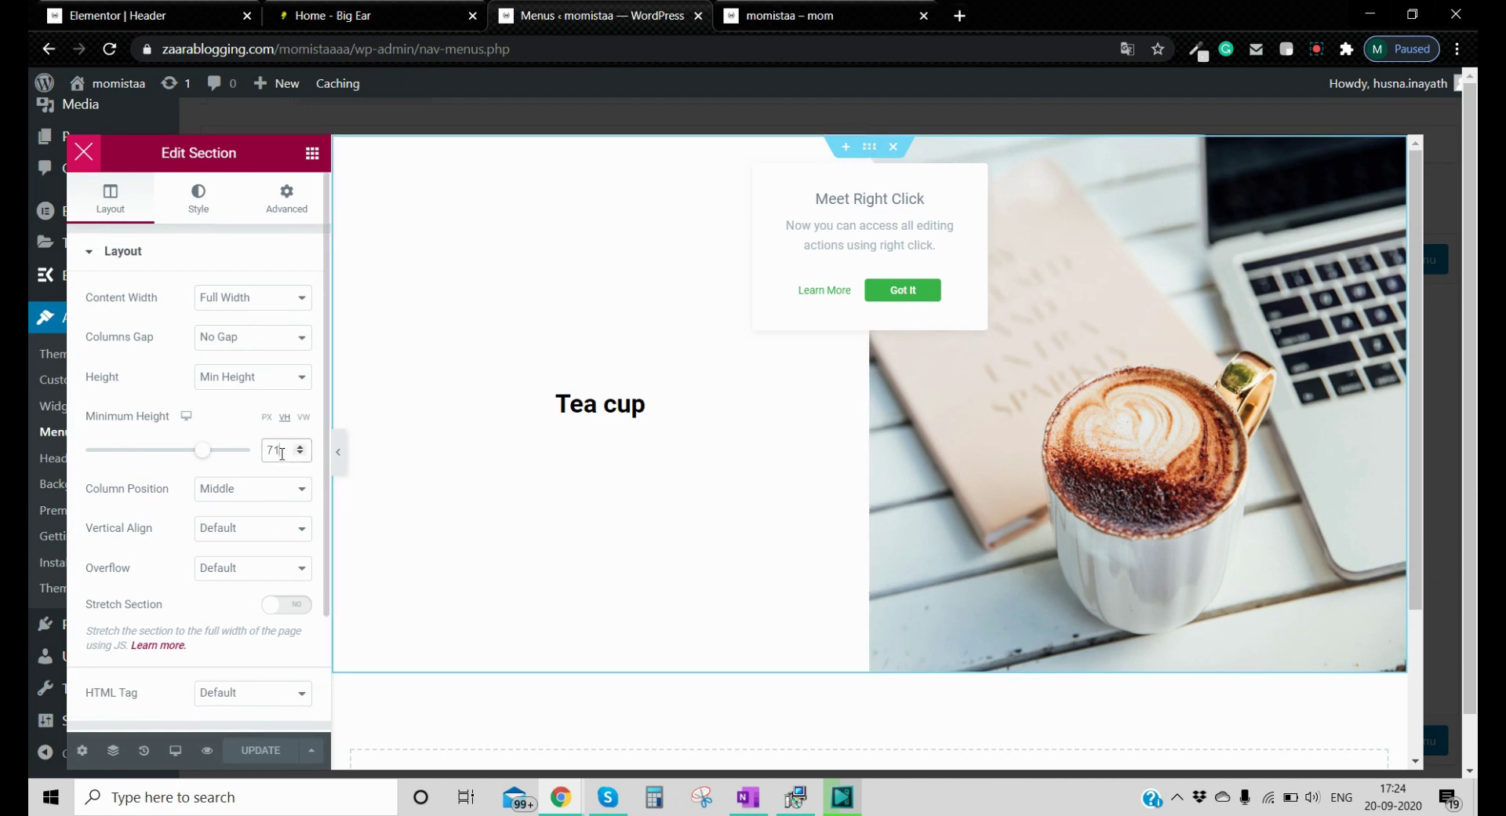
{"action": "left_click_drag", "start_coordinate": [283, 450], "coordinate": [262, 454]}
{"action": "type", "text": "31"}
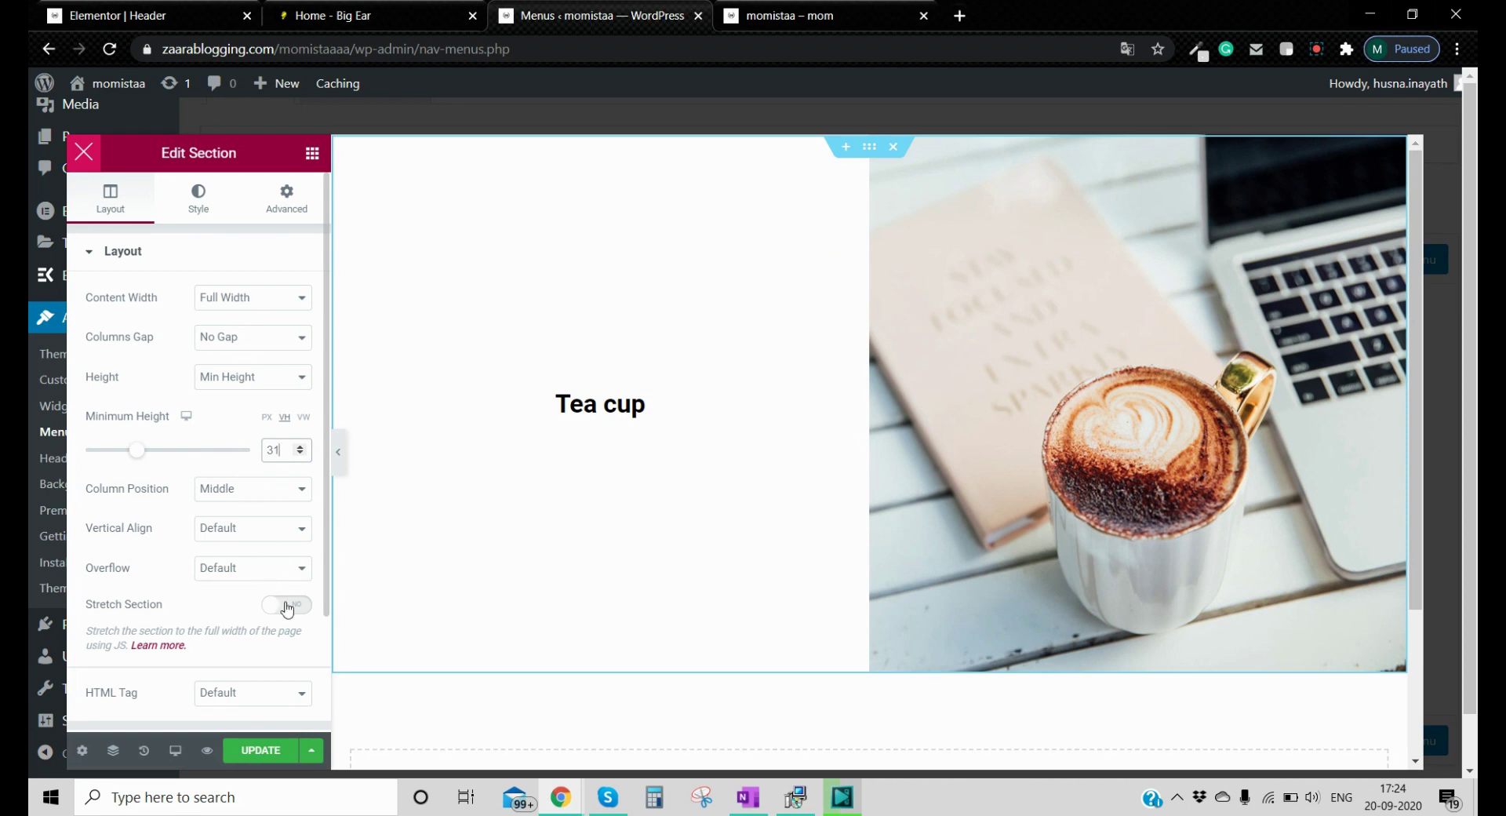
{"action": "key", "text": "ctrl+f"}
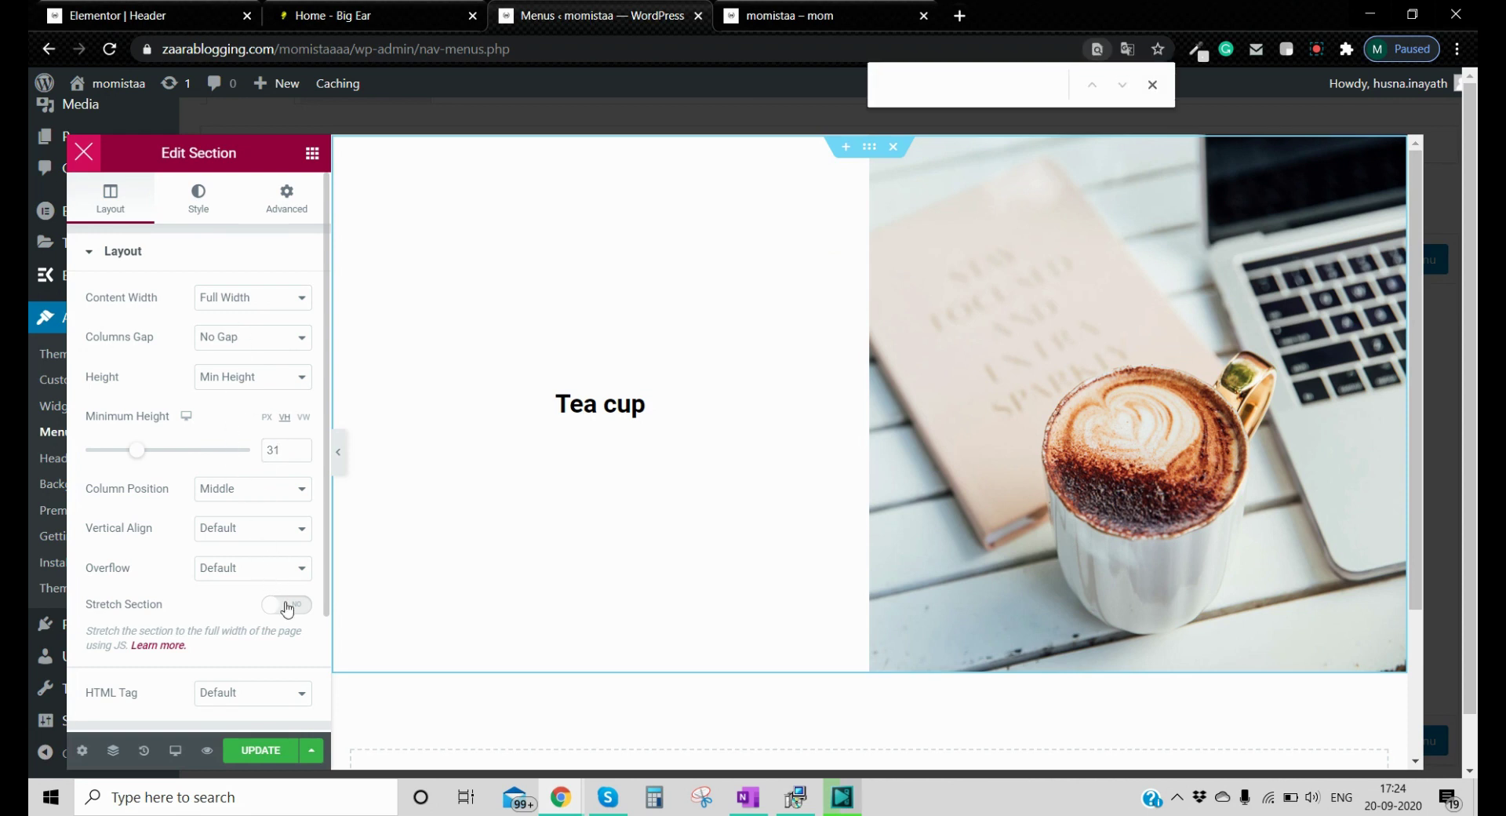
{"action": "left_click", "coordinate": [288, 605]}
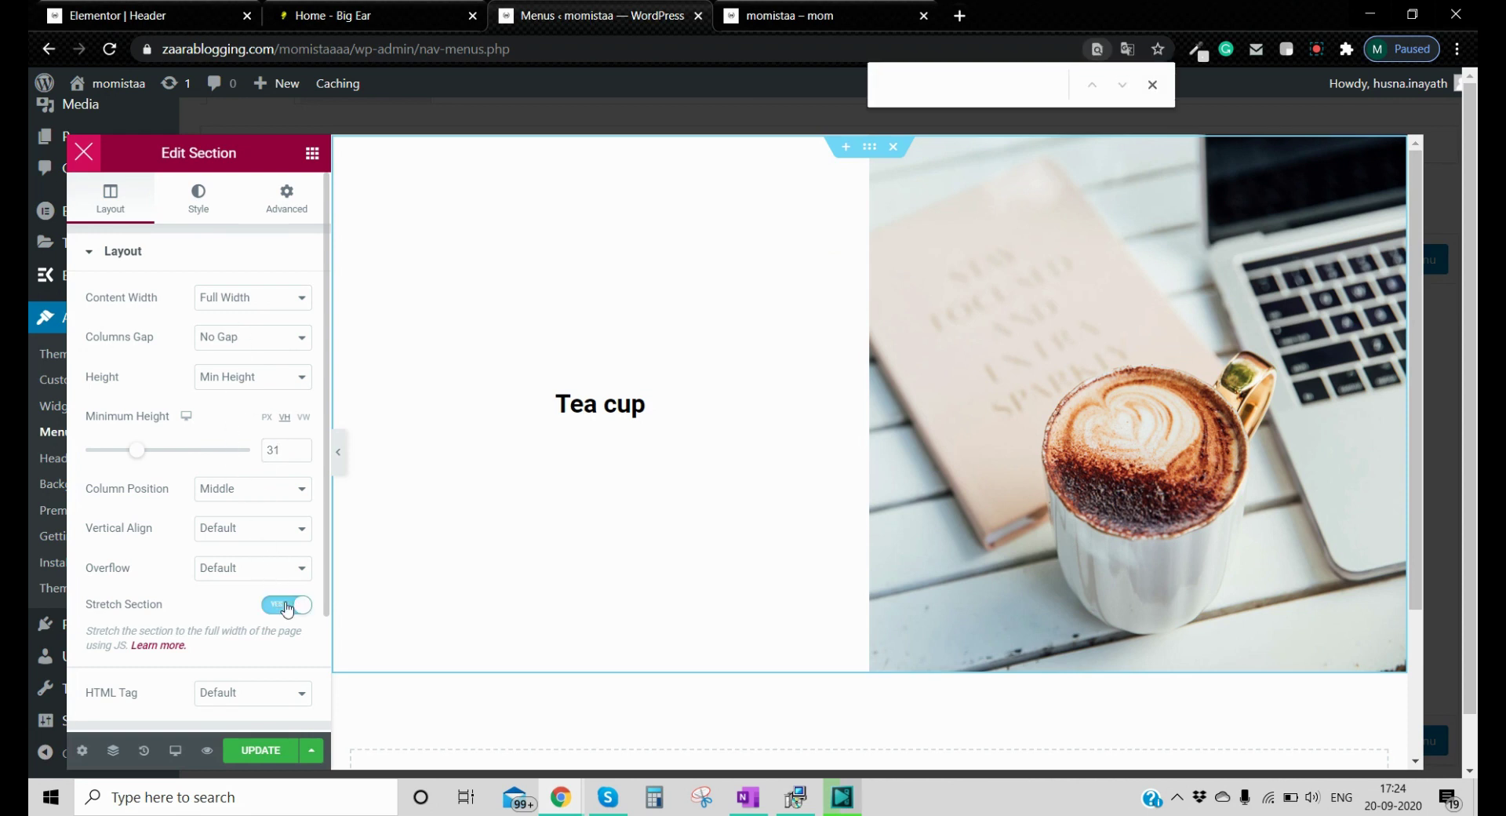
- Give the About Us Tea cup section a classic background in white
{"action": "left_click", "coordinate": [201, 215]}
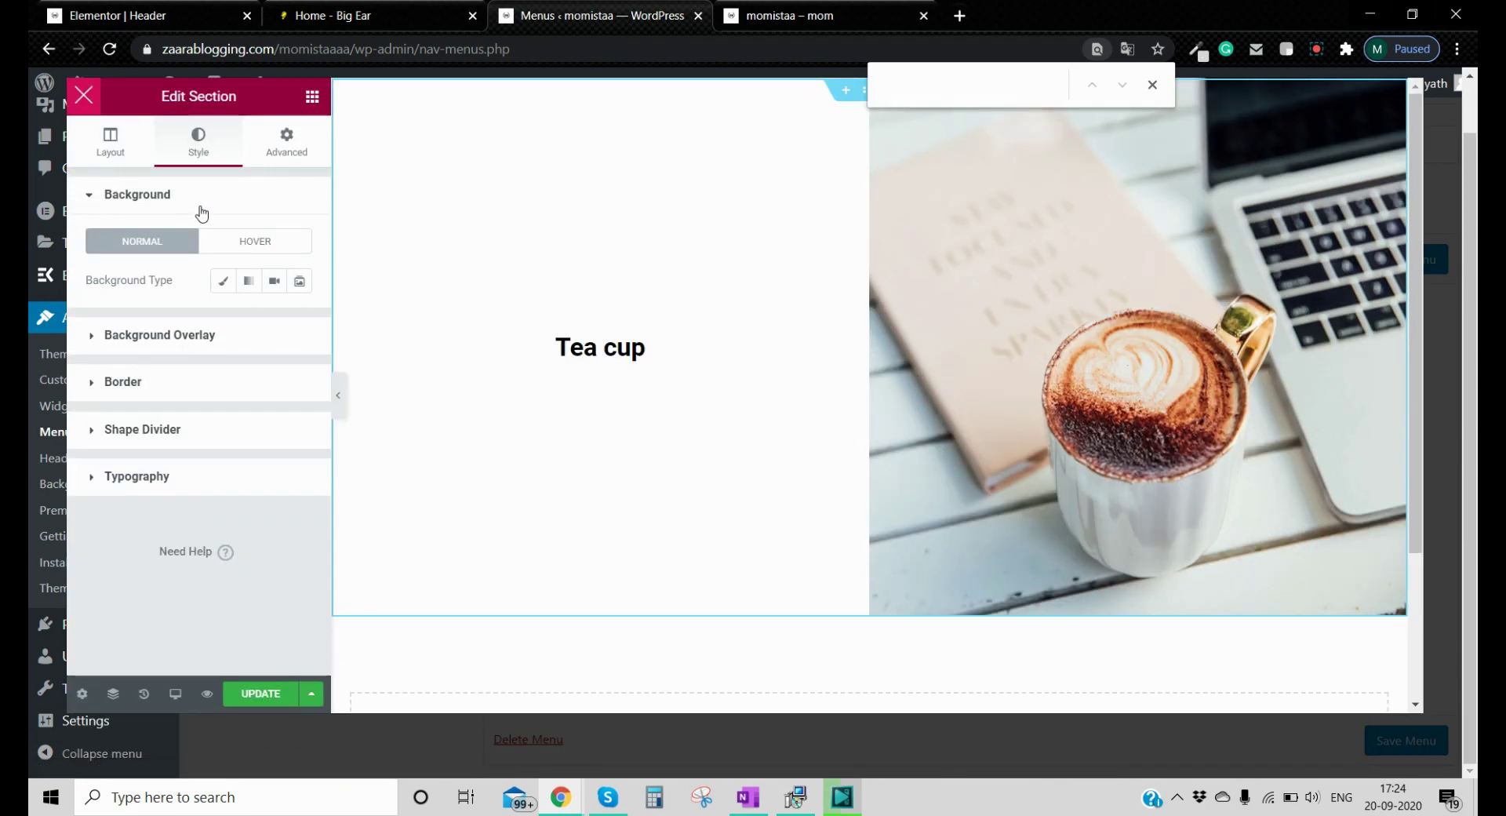
{"action": "left_click", "coordinate": [1152, 85]}
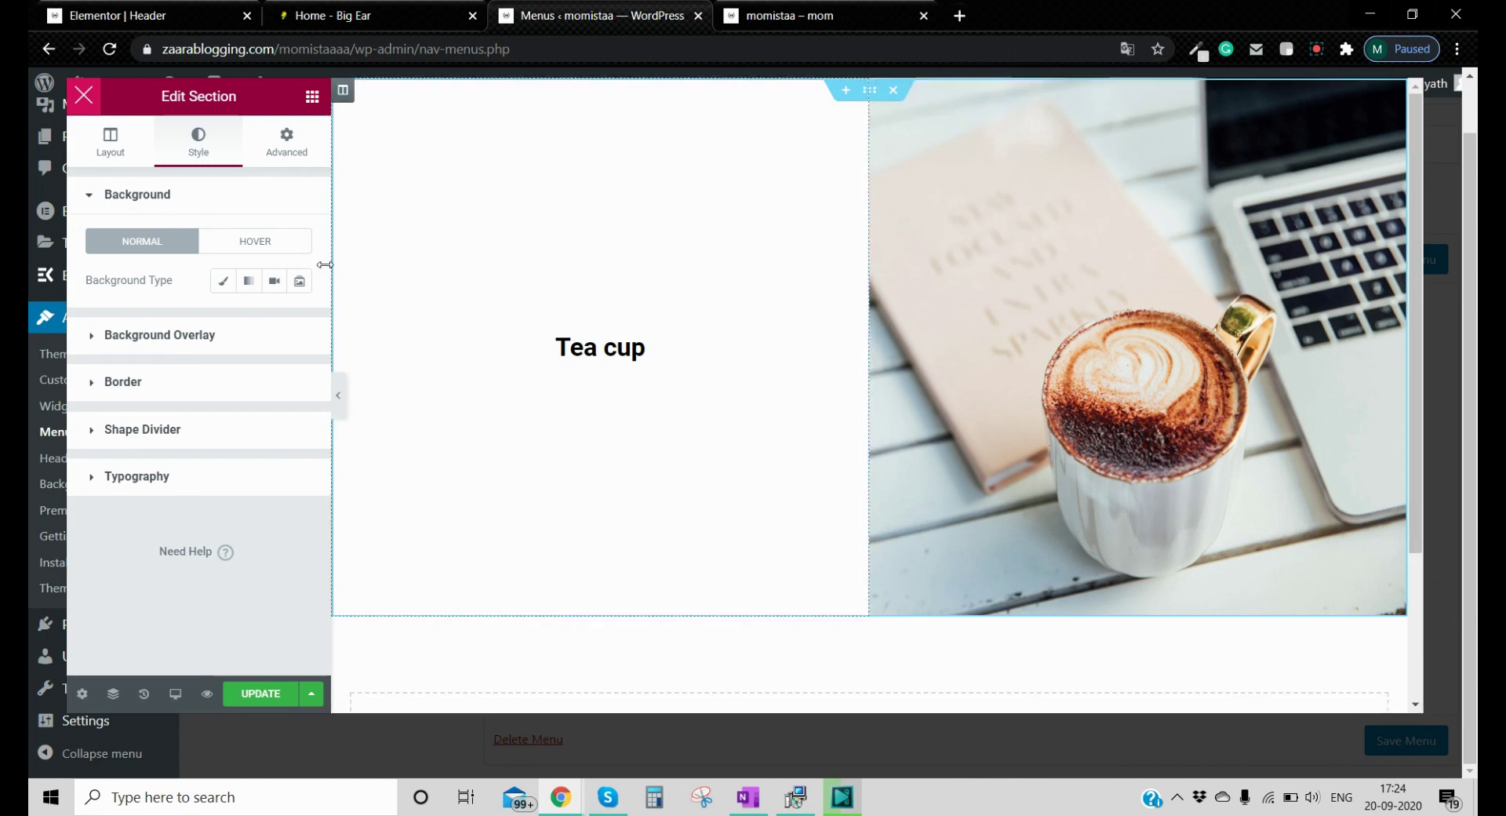
{"action": "left_click", "coordinate": [226, 282]}
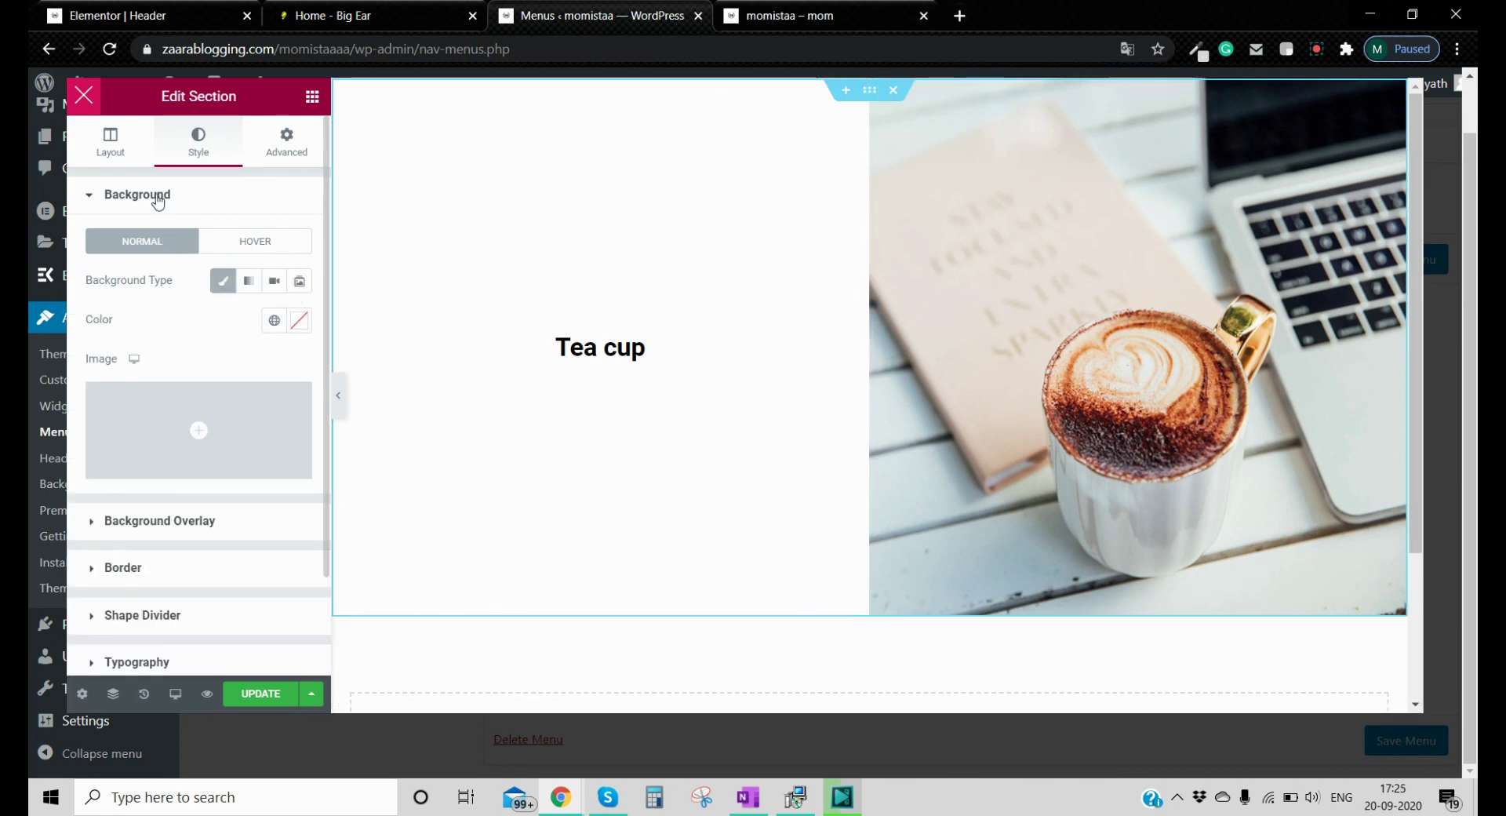
{"action": "left_click", "coordinate": [297, 320]}
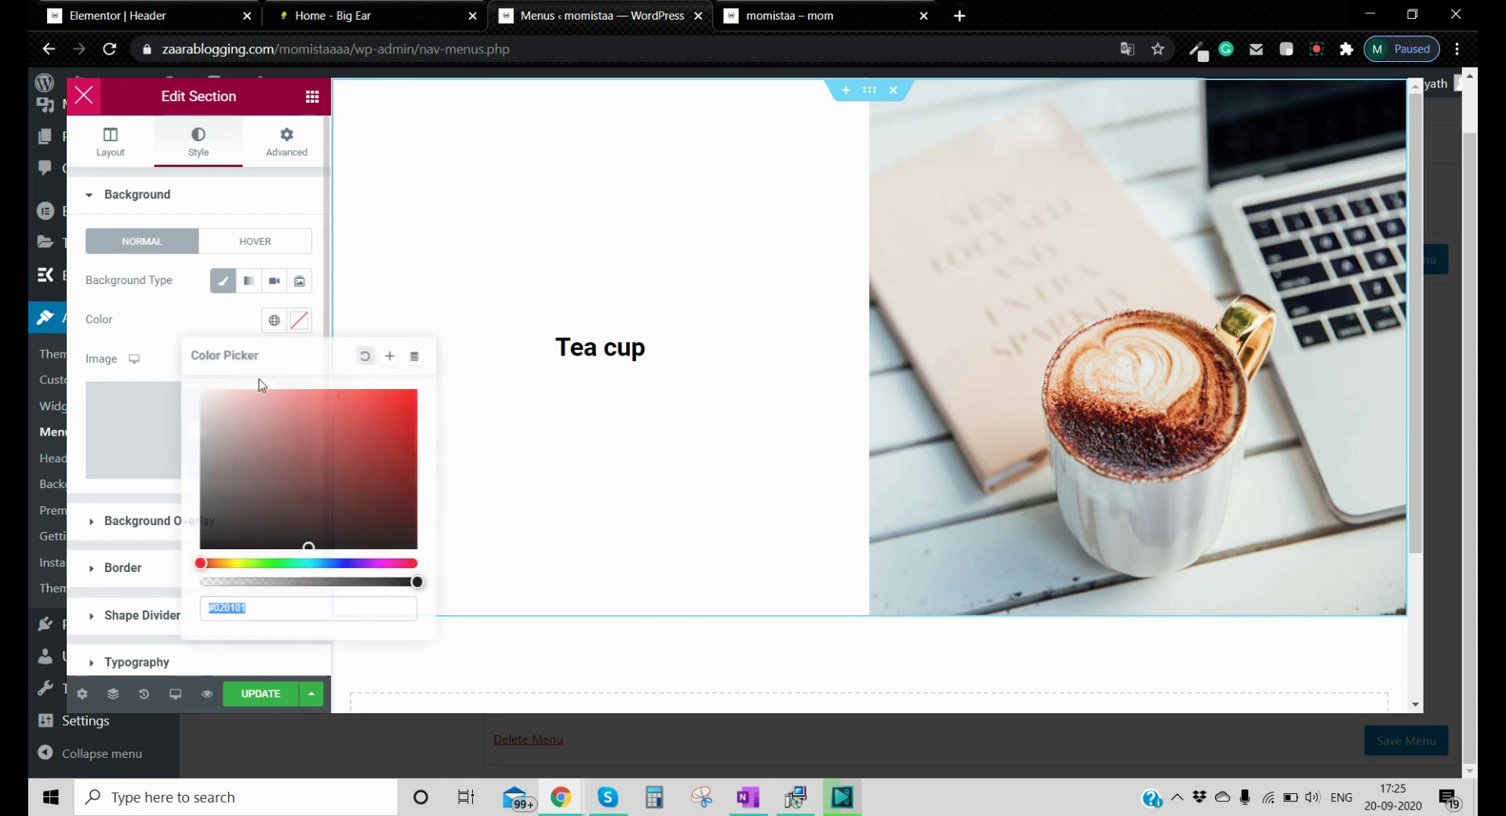
- Update and close the About Us megamenu content, save and close the item's settings, and save the Main Menu
{"action": "left_click", "coordinate": [270, 694]}
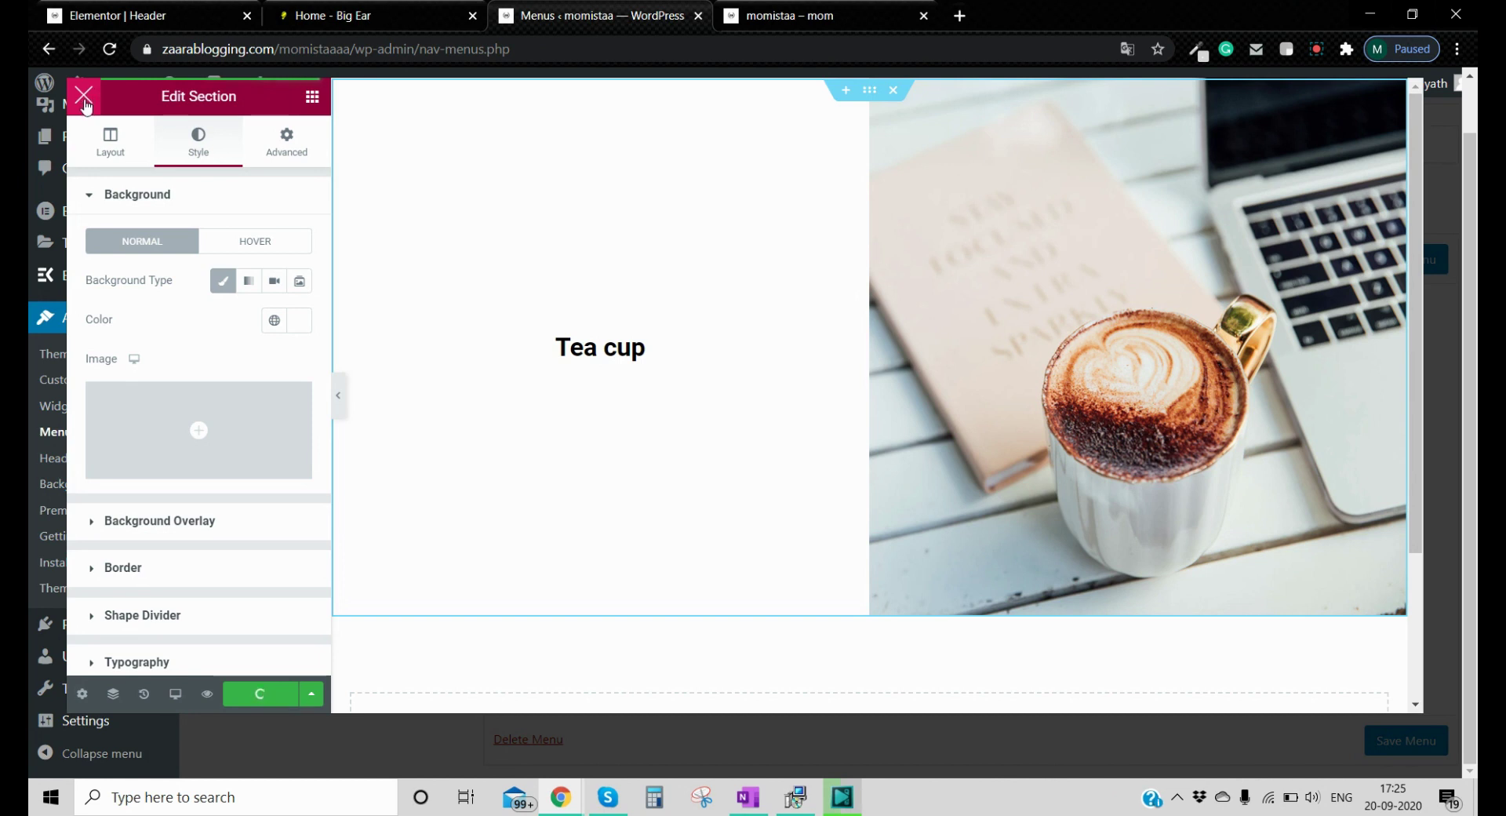
{"action": "left_click", "coordinate": [86, 97]}
{"action": "left_click", "coordinate": [938, 578]}
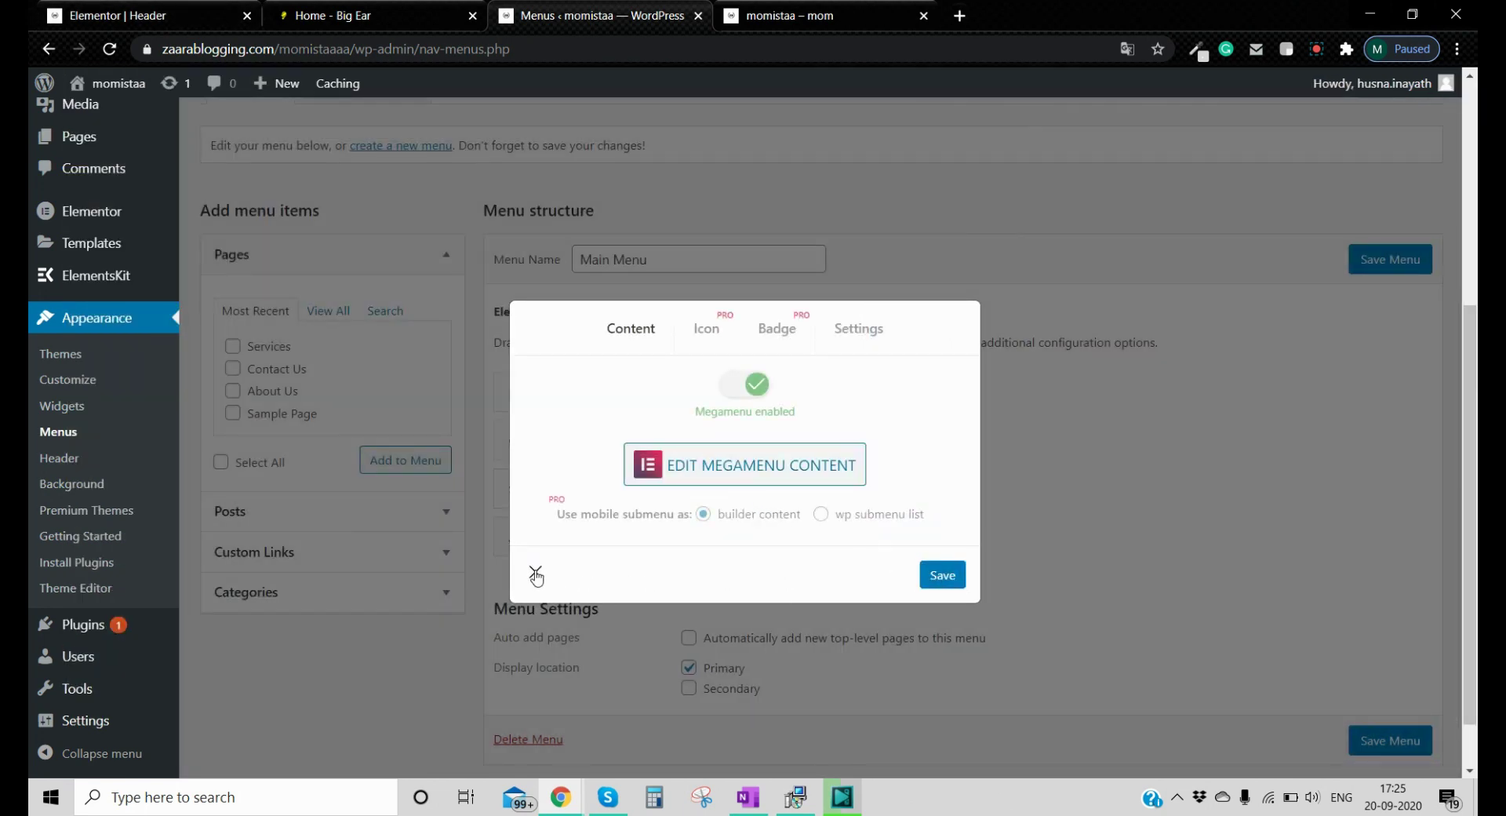
{"action": "left_click", "coordinate": [536, 577]}
{"action": "left_click", "coordinate": [1379, 271]}
- Reload the live momistaa home page and examine the Services mega menu from its header to its lower edge
{"action": "left_click", "coordinate": [871, 8]}
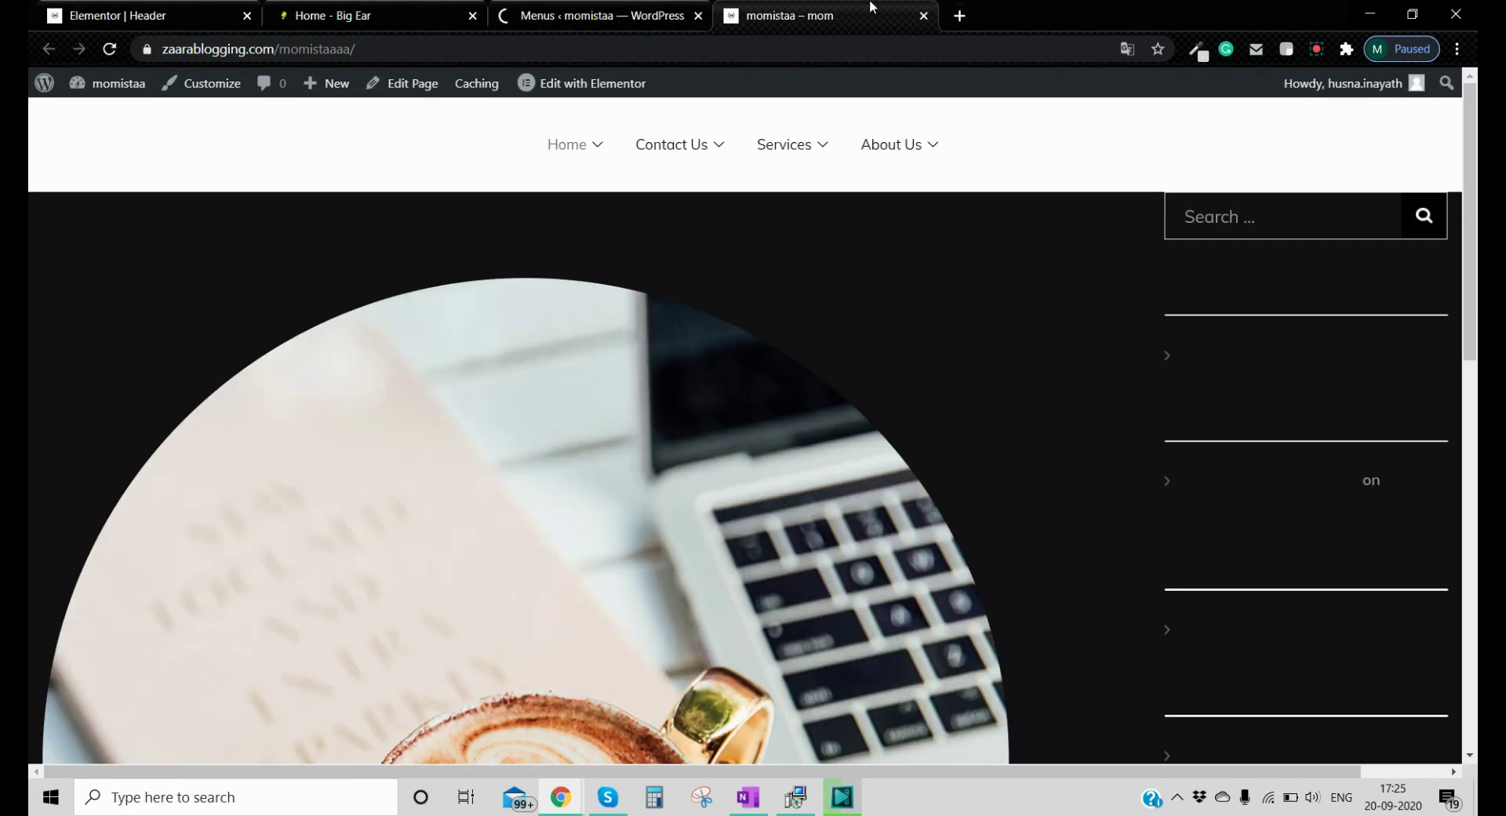
{"action": "key", "text": "F5"}
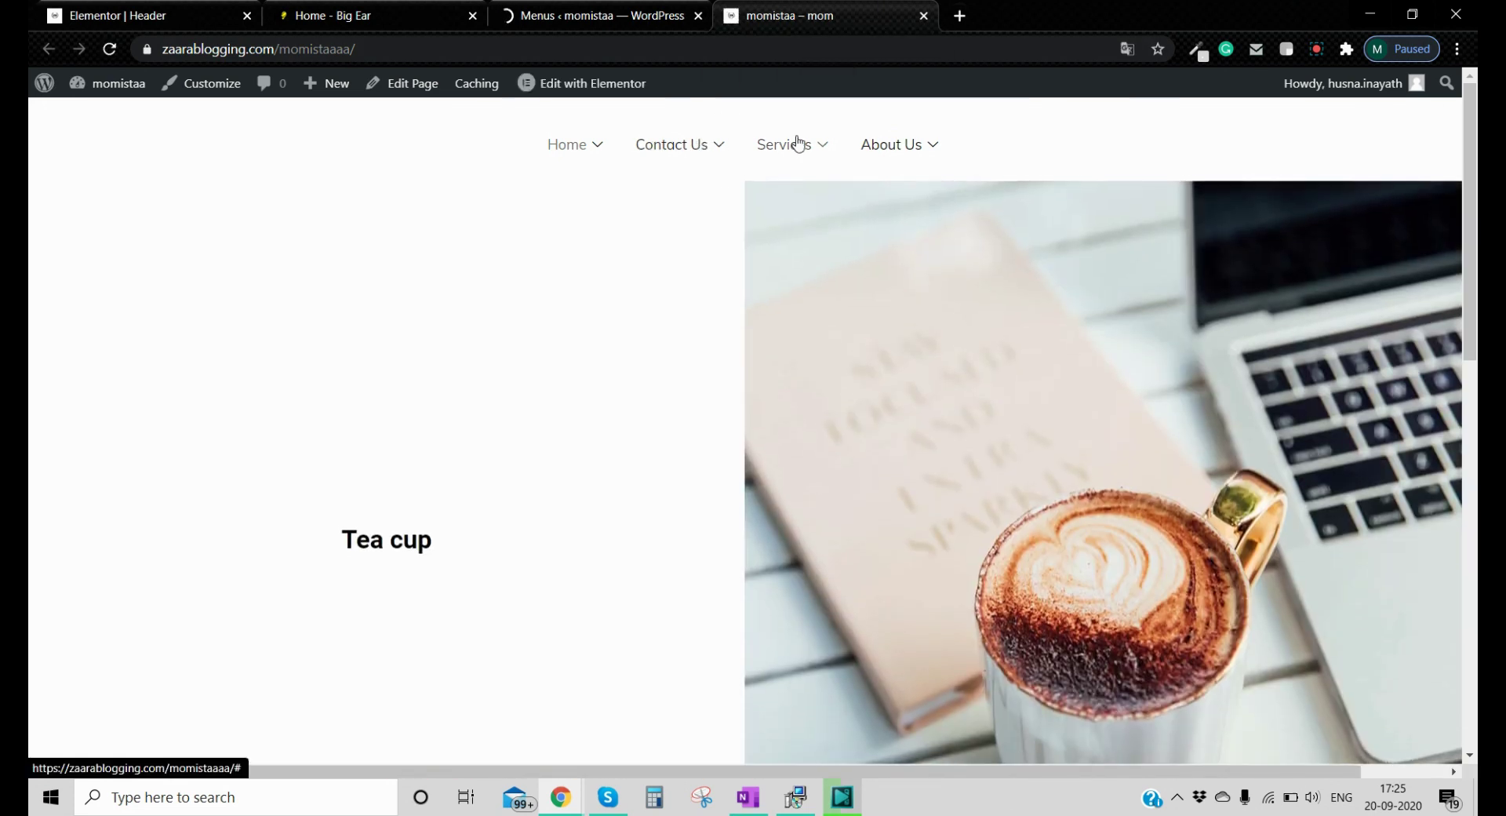
{"action": "scroll", "coordinate": [798, 204], "scroll_direction": "down", "scroll_amount": 4}
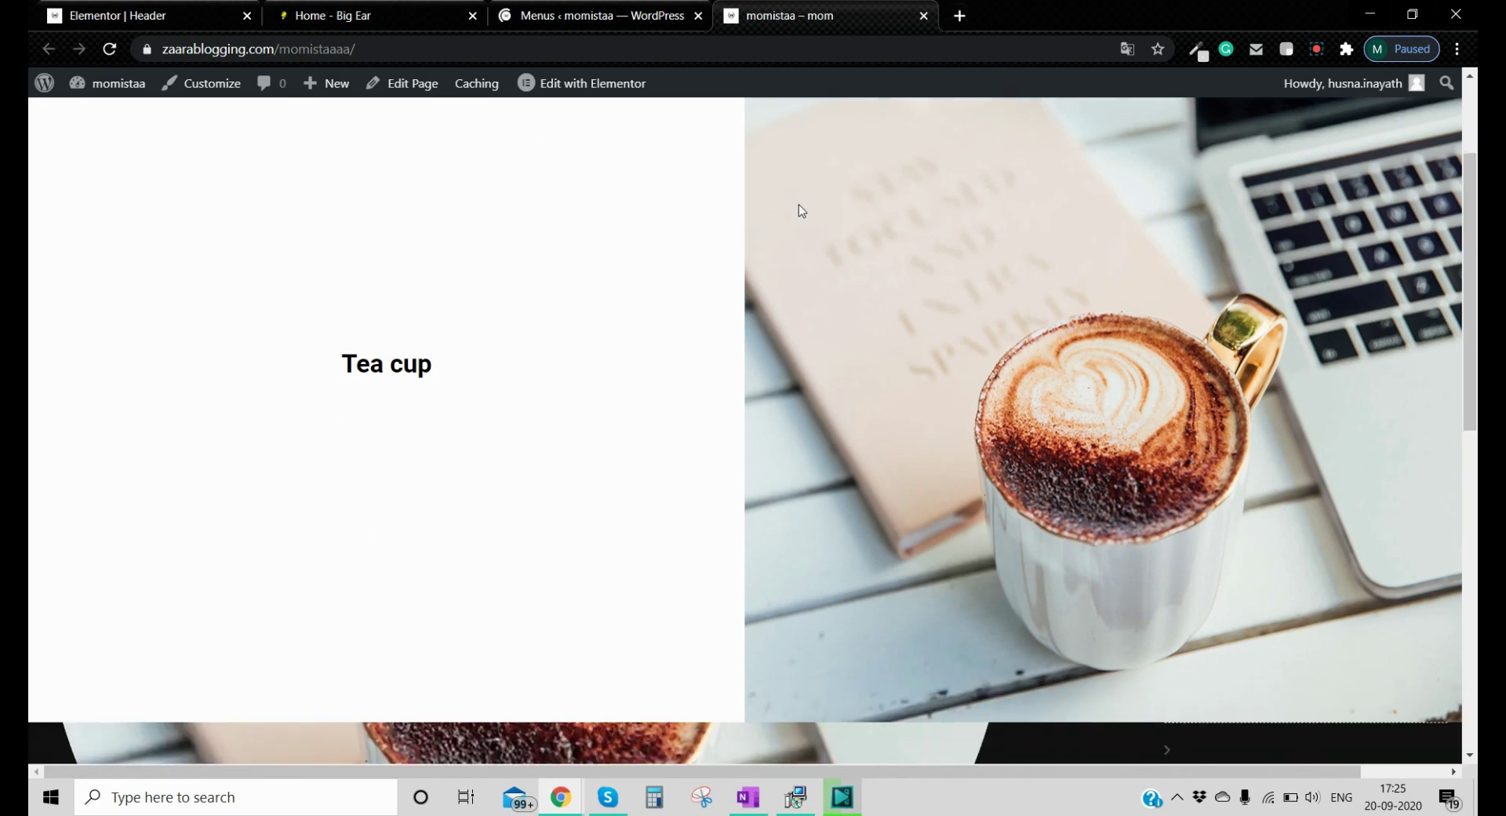
{"action": "scroll", "coordinate": [798, 204], "scroll_direction": "up", "scroll_amount": 3}
{"action": "scroll", "coordinate": [798, 204], "scroll_direction": "up", "scroll_amount": 1}
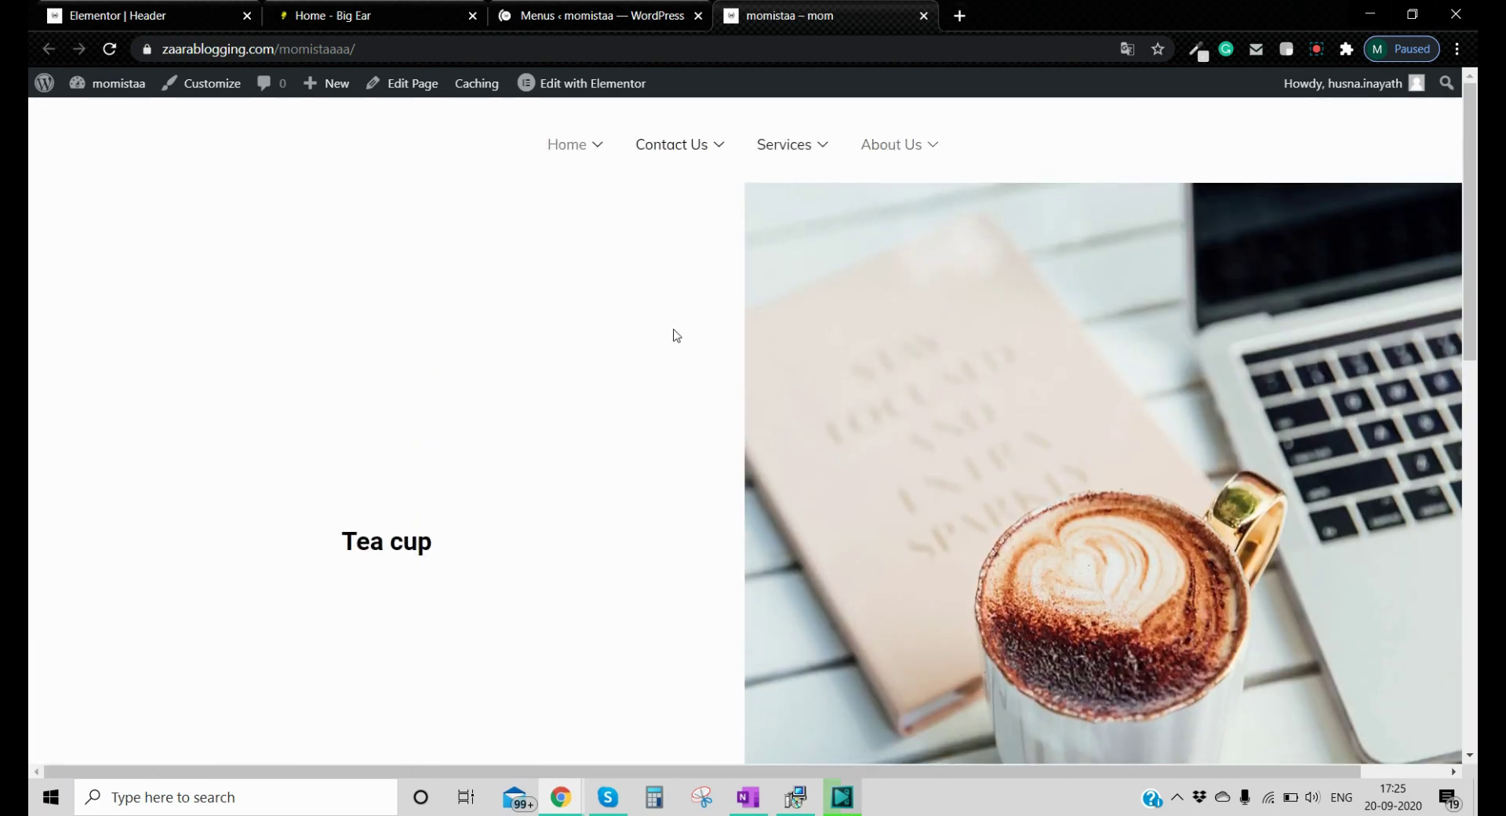
- Examine the About Us mega menu's Tea cup heading and image over the full height, then the page beneath and the Services mega menu
{"action": "scroll", "coordinate": [1016, 315], "scroll_direction": "down", "scroll_amount": 2}
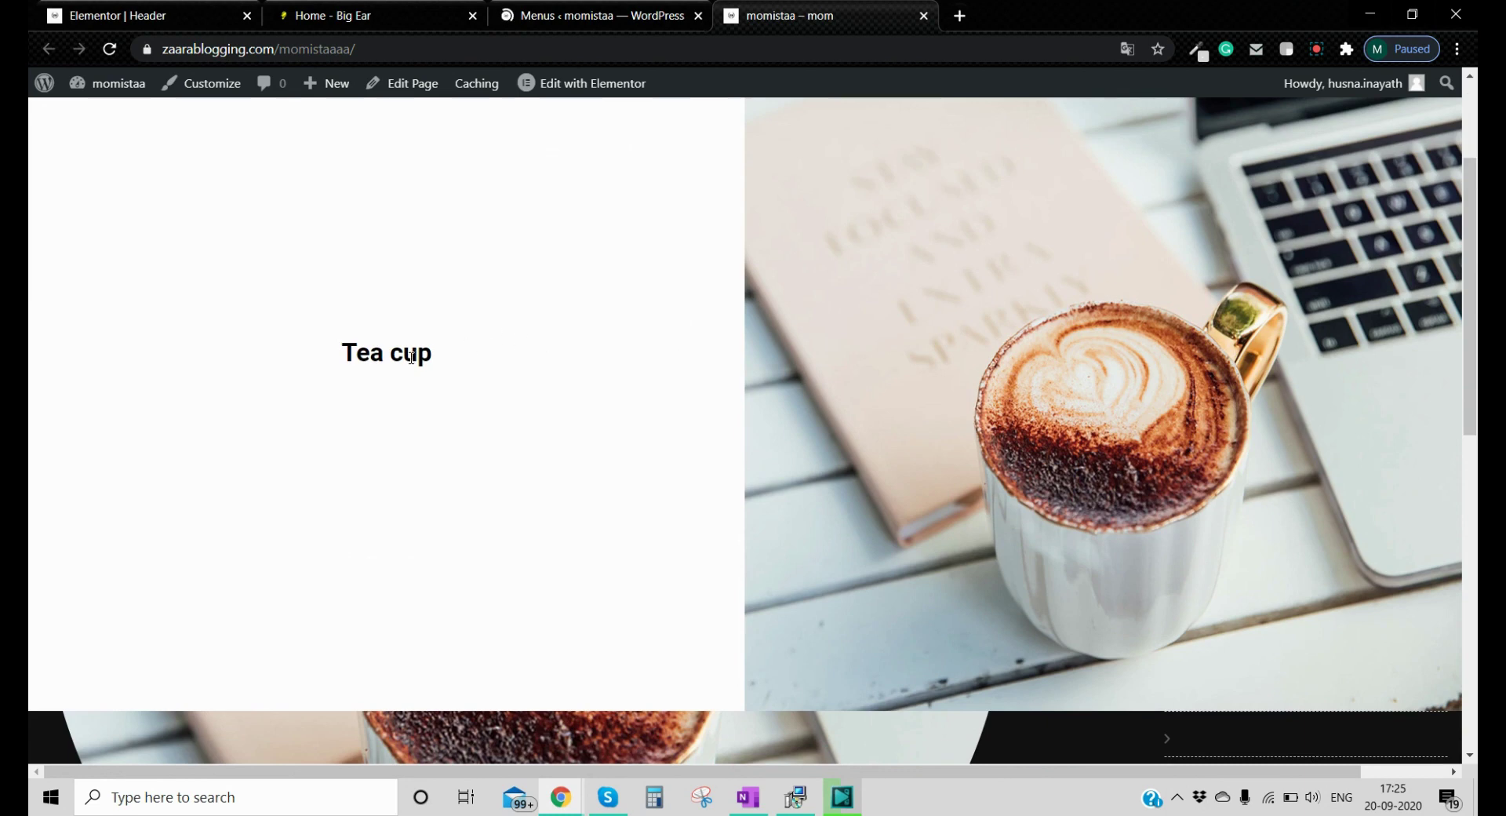
{"action": "left_click_drag", "start_coordinate": [353, 352], "coordinate": [454, 356]}
{"action": "left_click", "coordinate": [876, 319]}
{"action": "scroll", "coordinate": [916, 317], "scroll_direction": "up", "scroll_amount": 1}
{"action": "scroll", "coordinate": [916, 317], "scroll_direction": "up", "scroll_amount": 2}
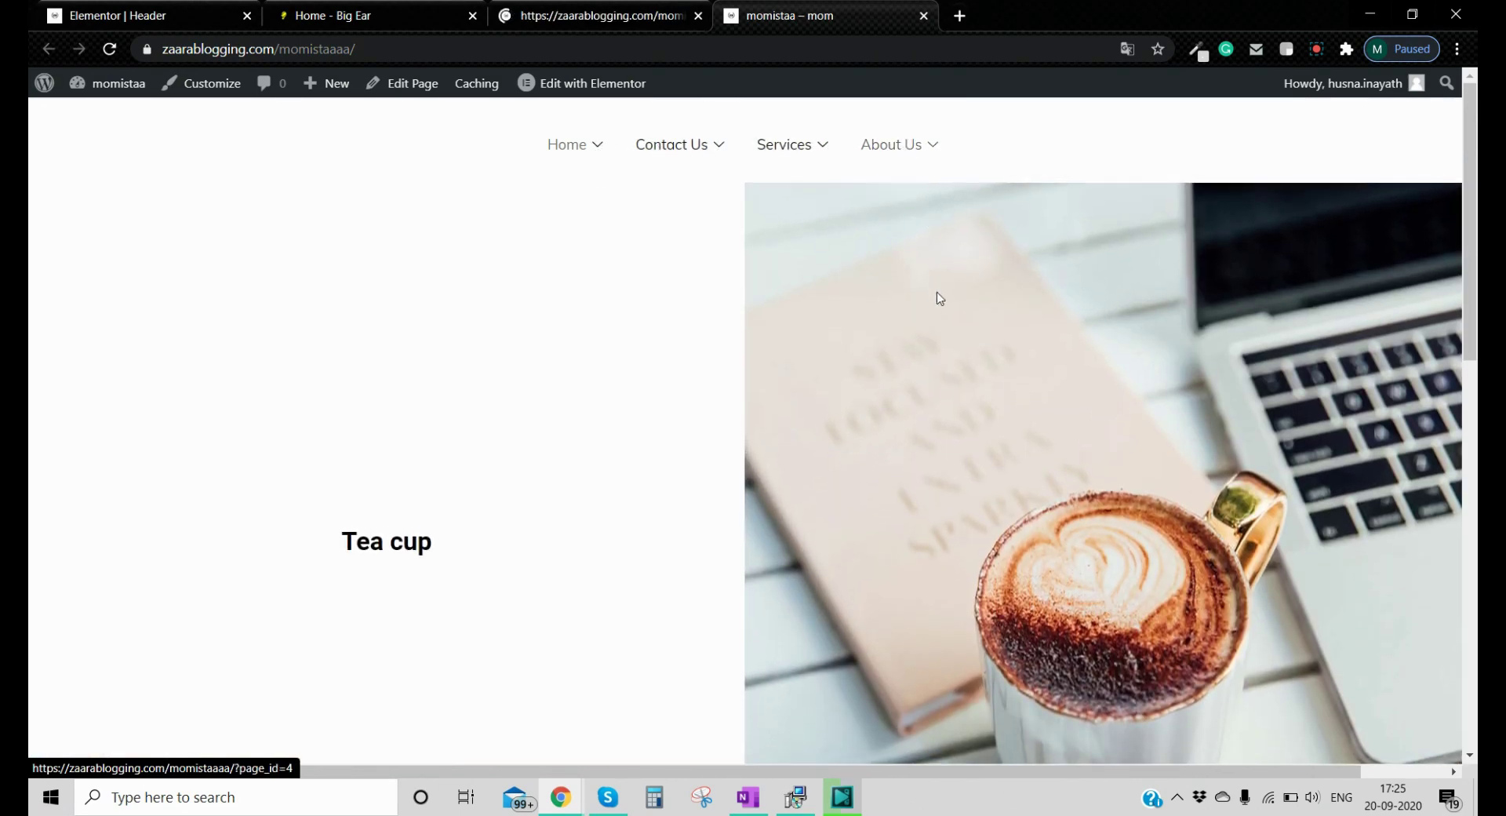
{"action": "scroll", "coordinate": [938, 302], "scroll_direction": "down", "scroll_amount": 3}
{"action": "scroll", "coordinate": [938, 299], "scroll_direction": "up", "scroll_amount": 2}
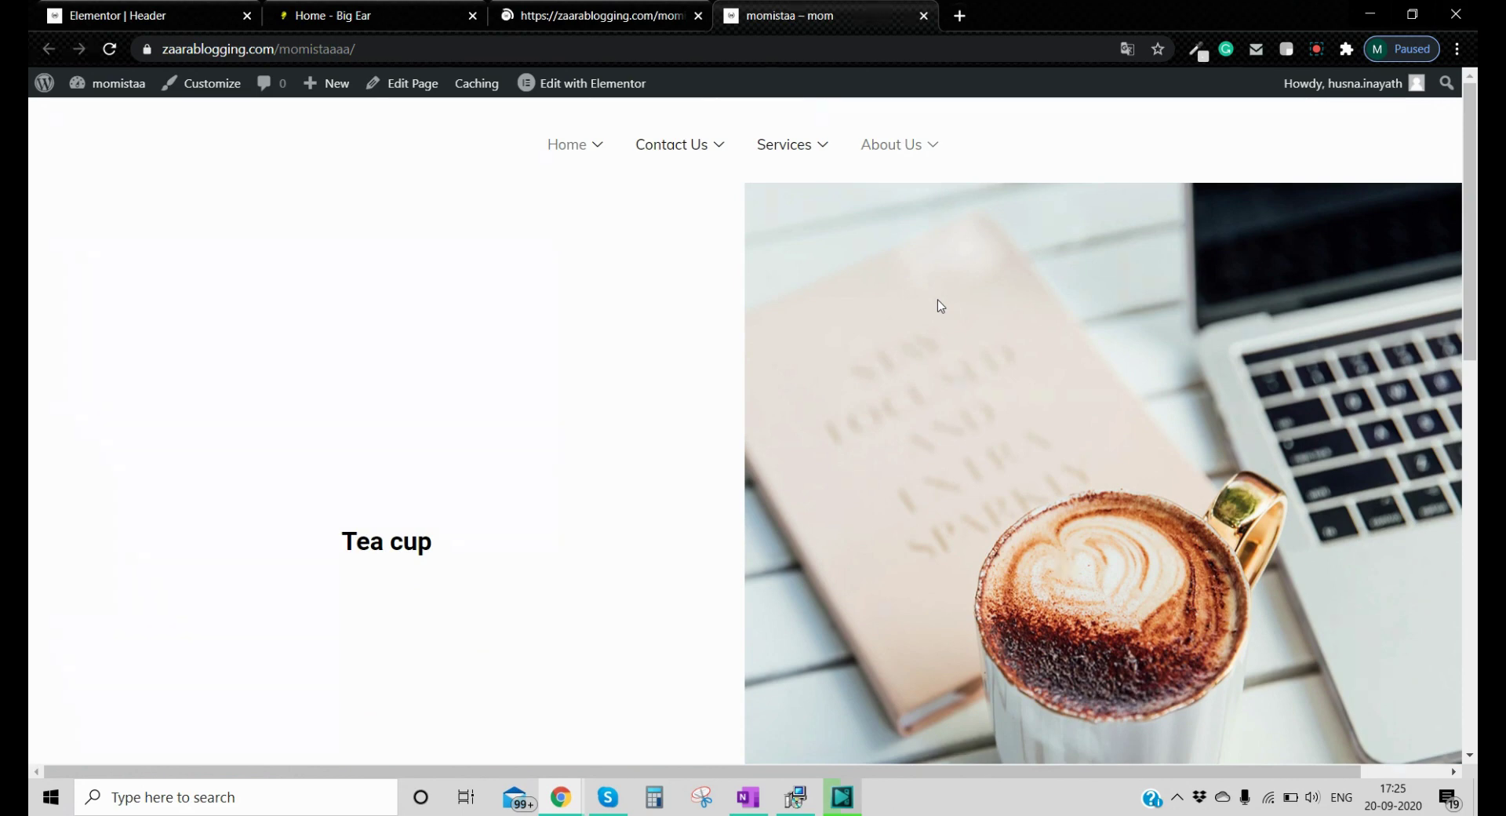
{"action": "scroll", "coordinate": [940, 305], "scroll_direction": "down", "scroll_amount": 2}
{"action": "scroll", "coordinate": [940, 305], "scroll_direction": "up", "scroll_amount": 3}
{"action": "scroll", "coordinate": [861, 585], "scroll_direction": "down", "scroll_amount": 6}
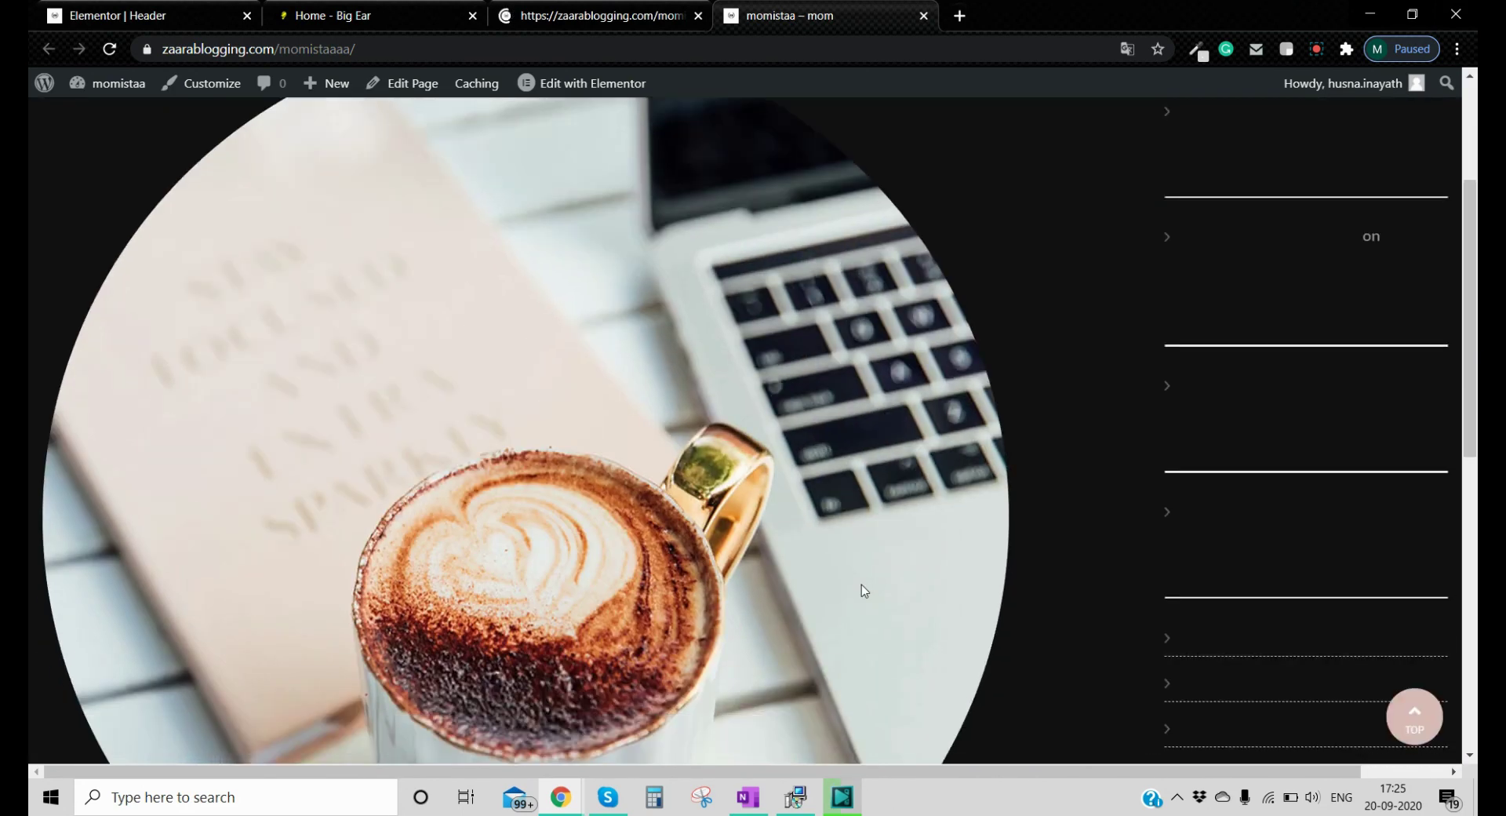
{"action": "scroll", "coordinate": [861, 590], "scroll_direction": "up", "scroll_amount": 6}
{"action": "mouse_move", "coordinate": [780, 149]}
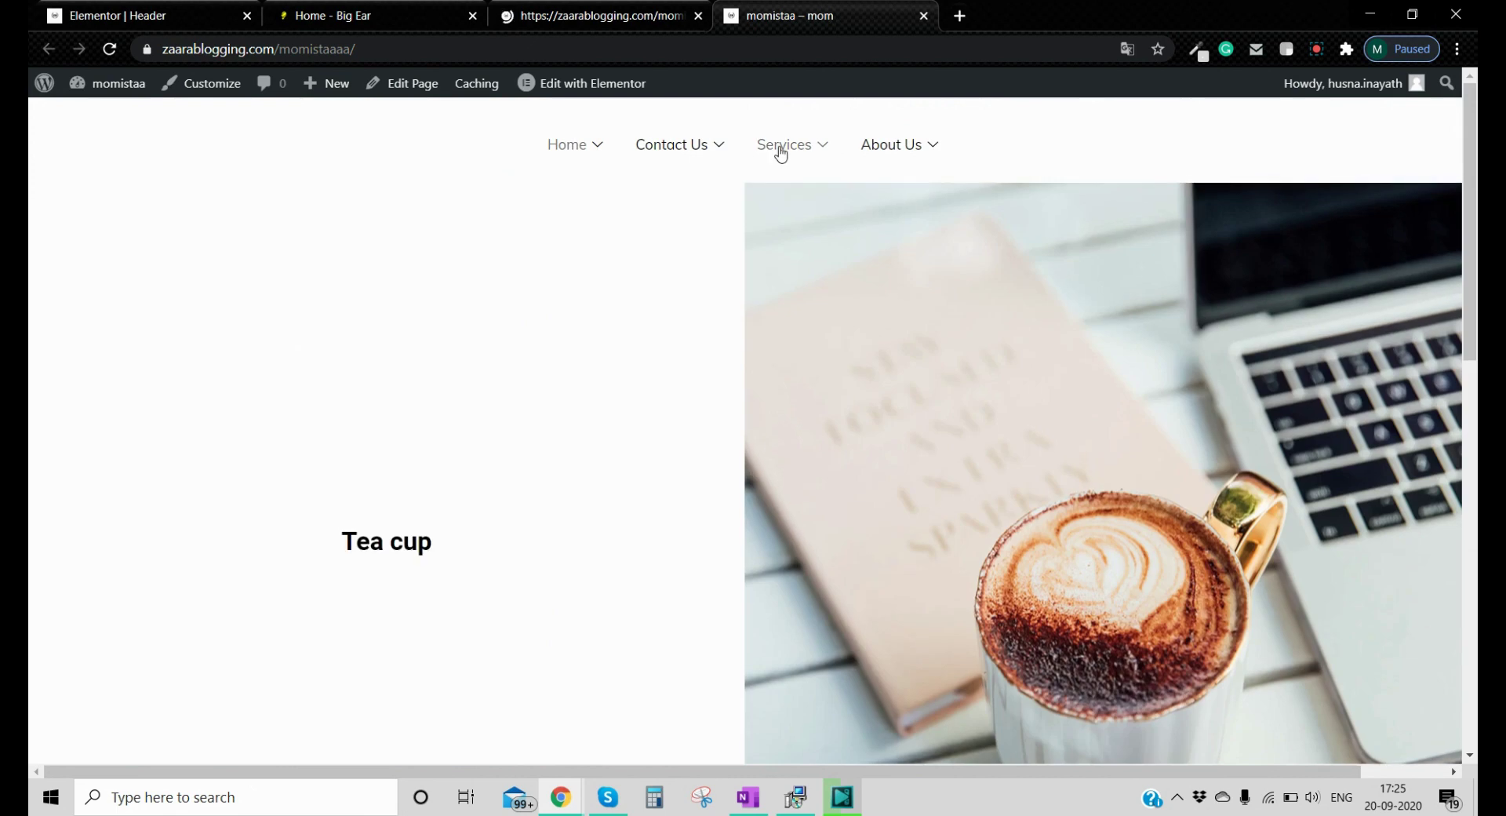